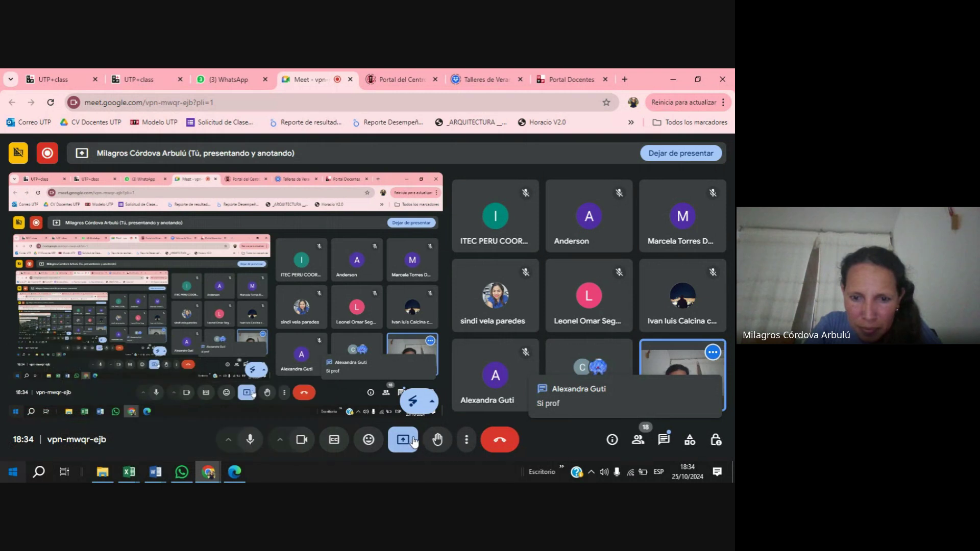
Switch from the Google Meet call to Excel and open the recent workbook S6_ARCHIVO DE CLASE.
{"action": "left_click", "coordinate": [404, 440]}
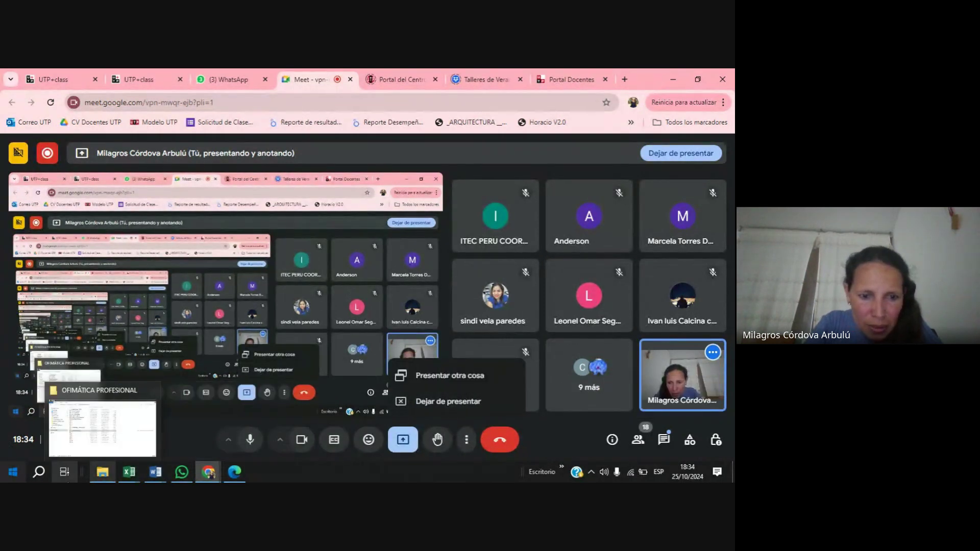
{"action": "mouse_move", "coordinate": [207, 472]}
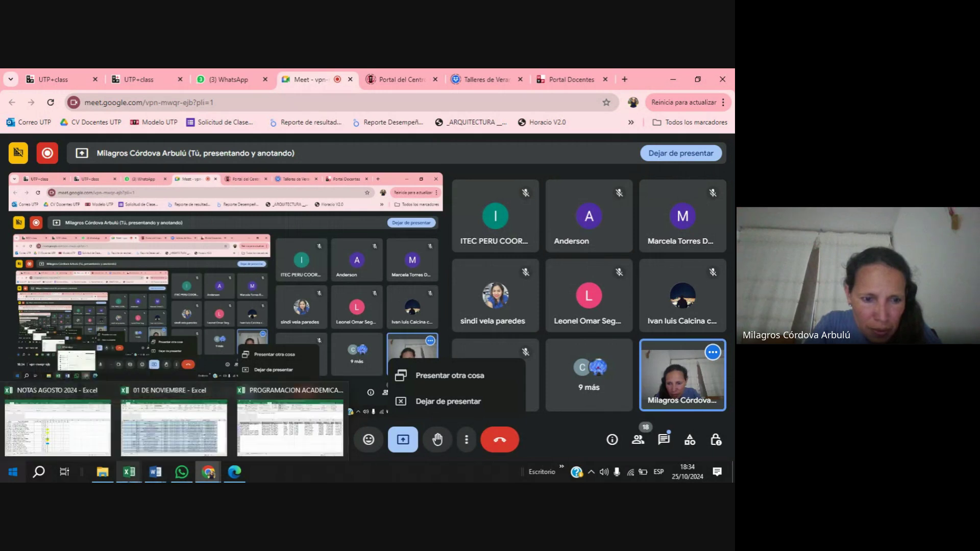
{"action": "left_click_drag", "start_coordinate": [128, 471], "coordinate": [100, 476]}
{"action": "mouse_move", "coordinate": [96, 480]}
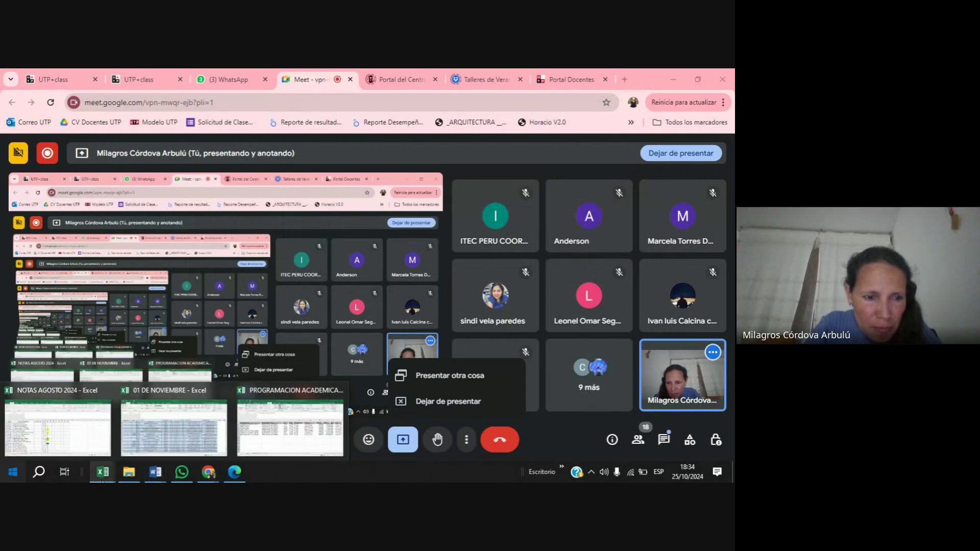
{"action": "left_click", "coordinate": [57, 423]}
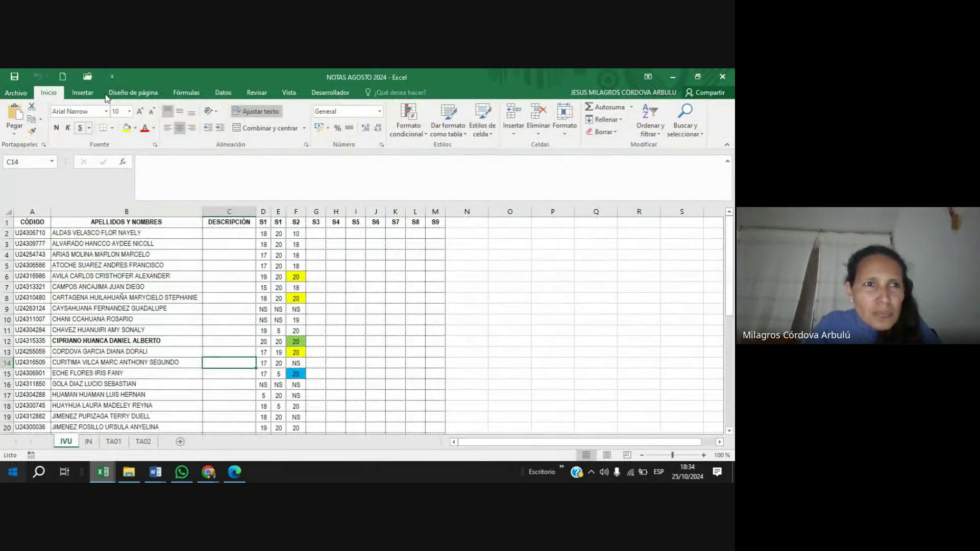
{"action": "left_click", "coordinate": [87, 76]}
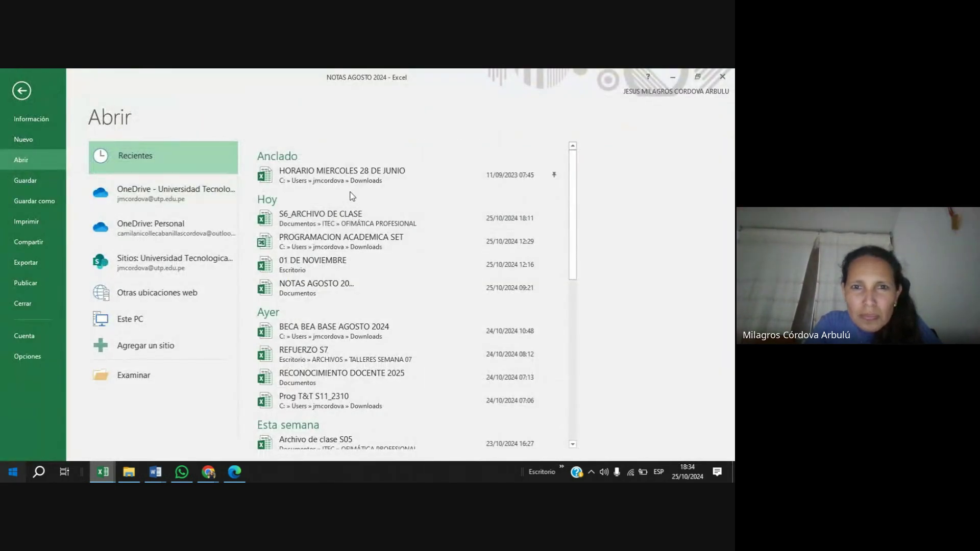
{"action": "left_click", "coordinate": [326, 218]}
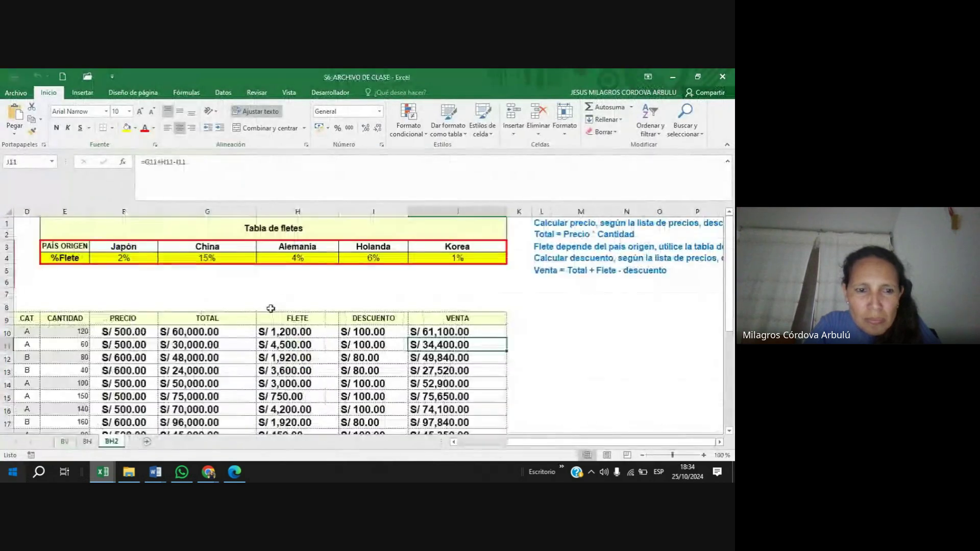
Go to the BV worksheet of the class workbook.
{"action": "left_click", "coordinate": [189, 388]}
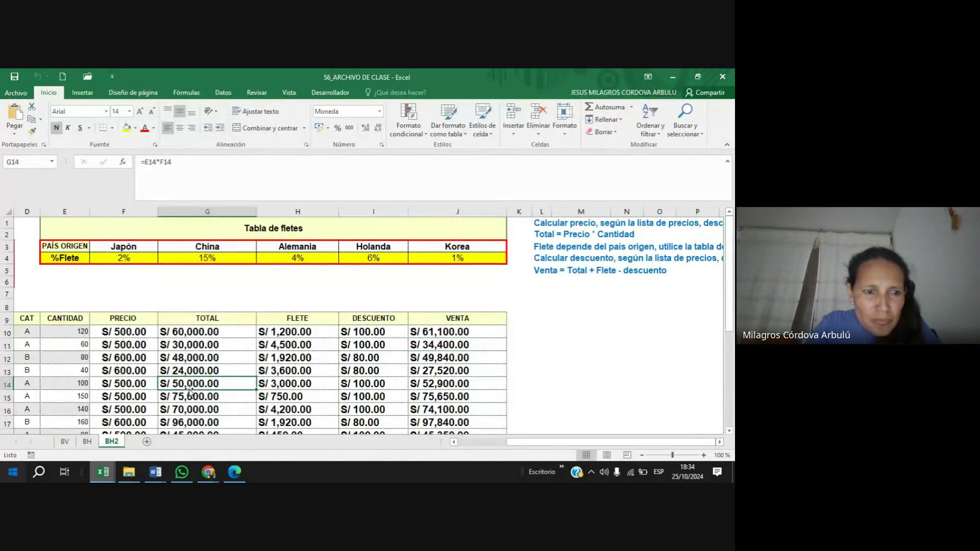
{"action": "left_click", "coordinate": [65, 442]}
{"action": "left_click", "coordinate": [474, 303]}
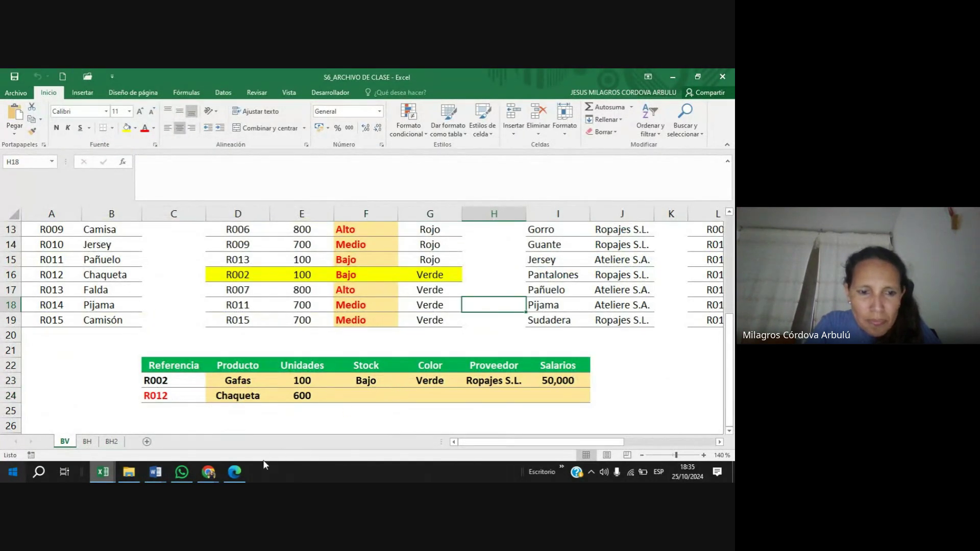
Check the Google Meet call and return to the start of the BV sheet in the S6_ARCHIVO DE CLASE workbook.
{"action": "mouse_move", "coordinate": [213, 474]}
{"action": "left_click", "coordinate": [184, 439]}
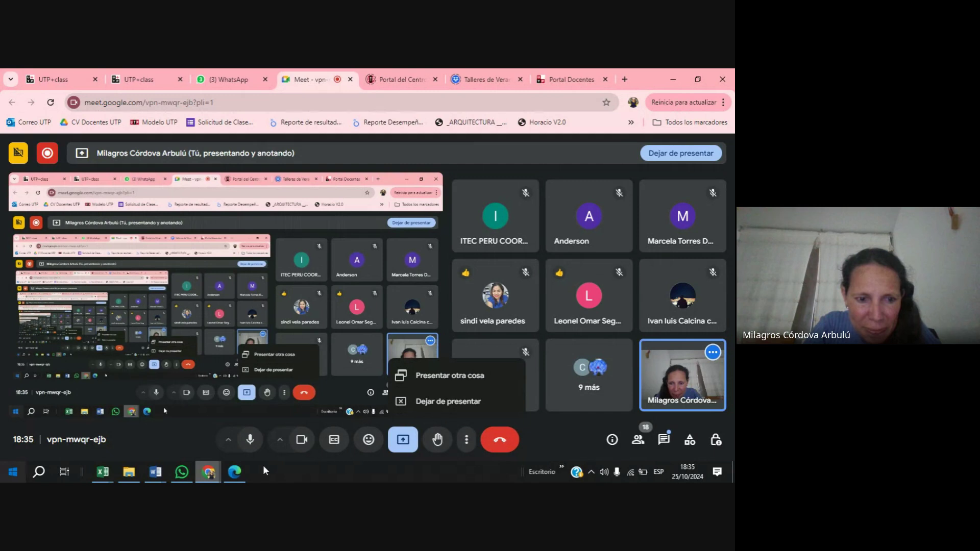
{"action": "mouse_move", "coordinate": [103, 472]}
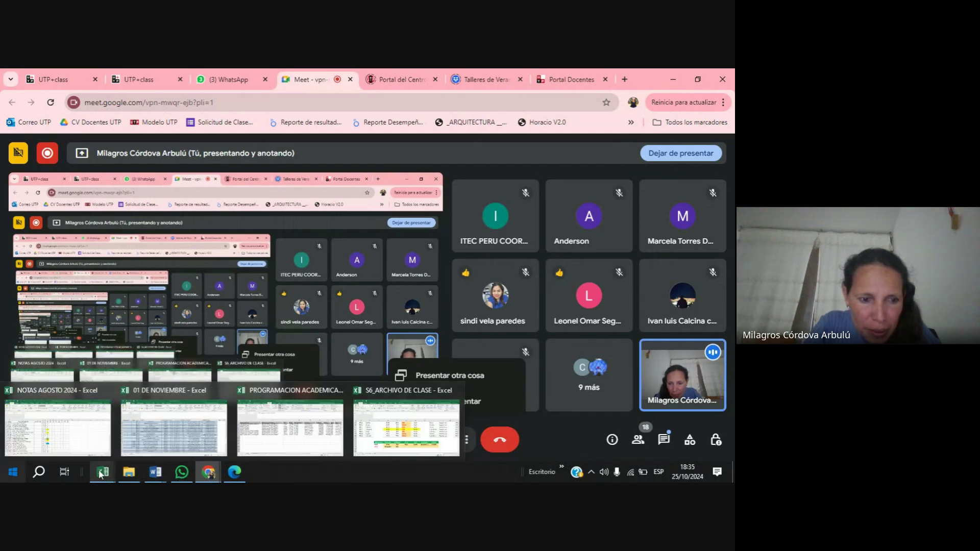
{"action": "left_click", "coordinate": [398, 426]}
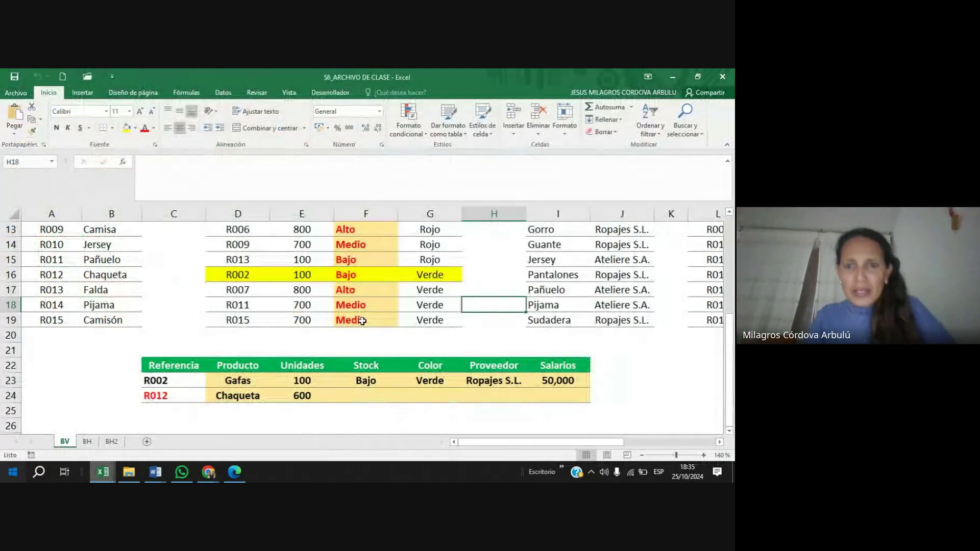
{"action": "left_click", "coordinate": [621, 274]}
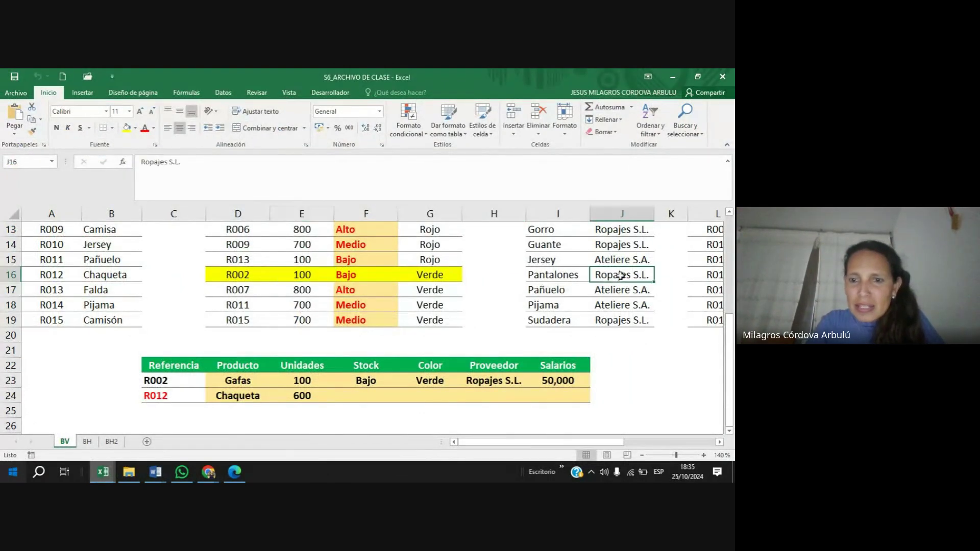
{"action": "left_click_drag", "start_coordinate": [729, 331], "coordinate": [731, 191]}
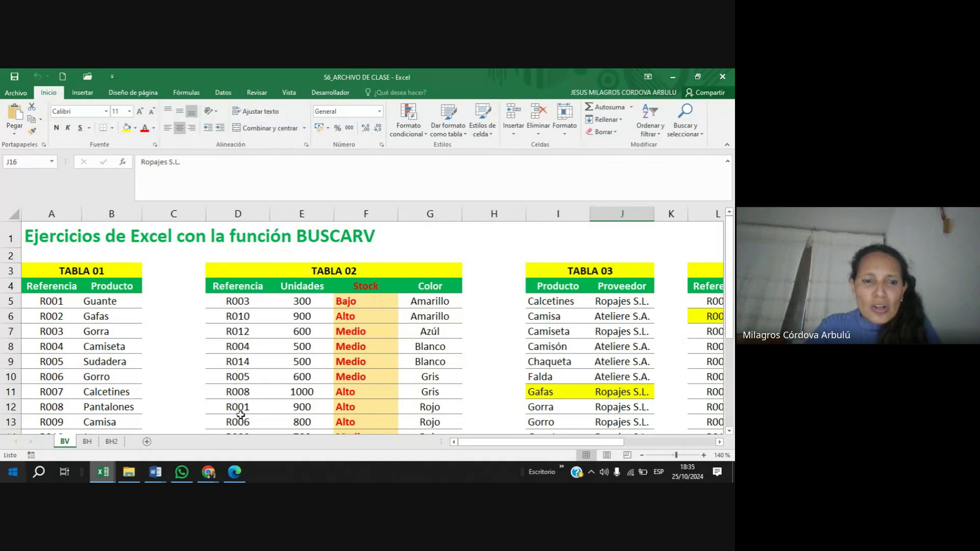
Switch to the Google Meet call and open its chat messages.
{"action": "mouse_move", "coordinate": [245, 463]}
{"action": "mouse_move", "coordinate": [208, 472]}
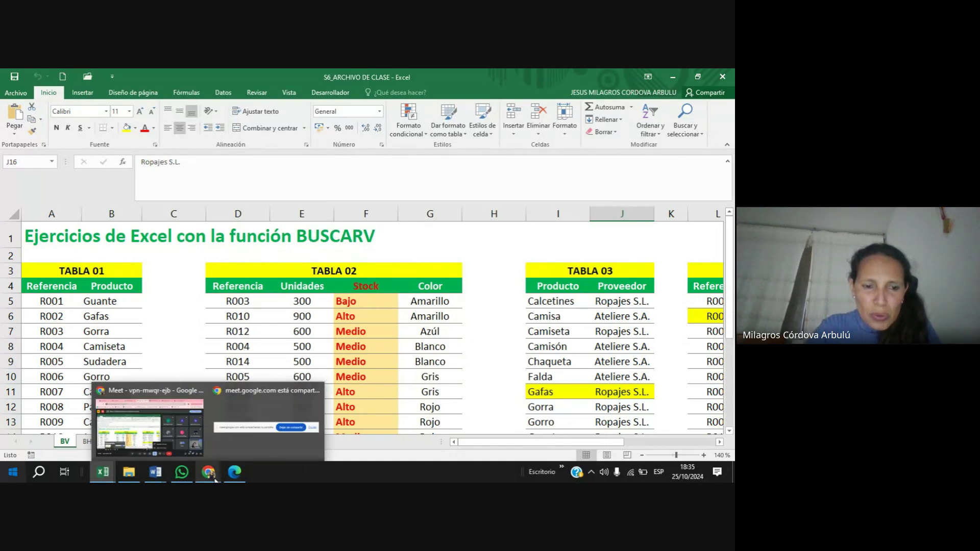
{"action": "left_click", "coordinate": [156, 421]}
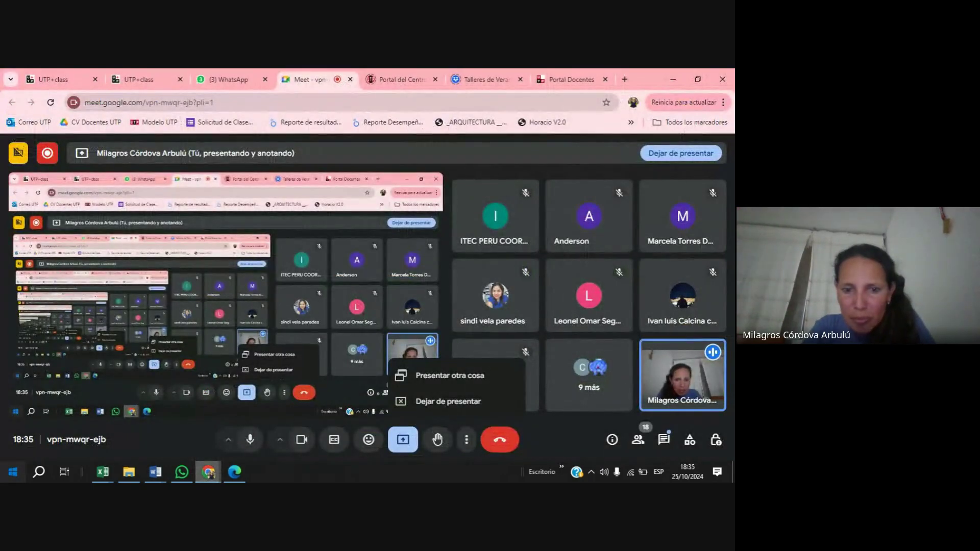
{"action": "left_click", "coordinate": [659, 440]}
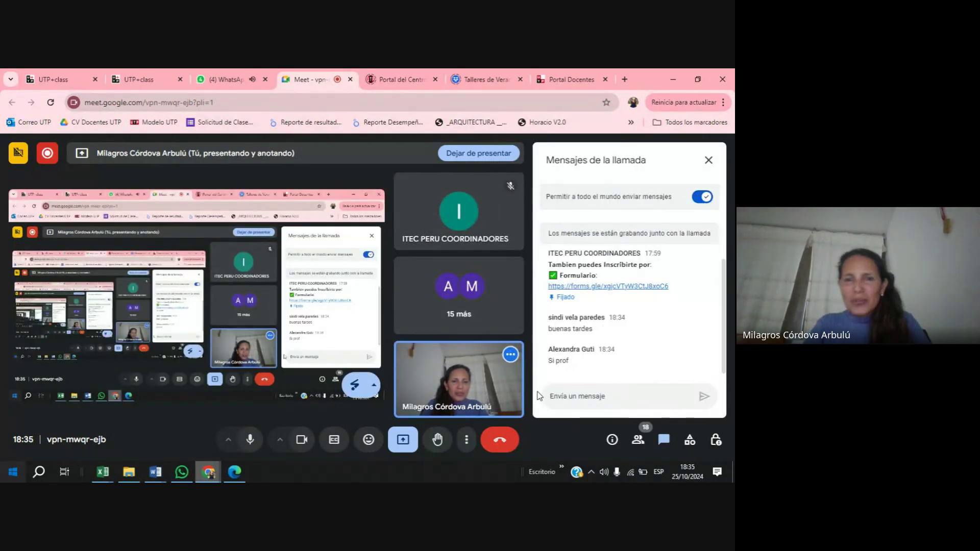
Close the WhatsApp web page in the browser and switch back to the S6_ARCHIVO DE CLASE workbook in Excel.
{"action": "left_click", "coordinate": [255, 79]}
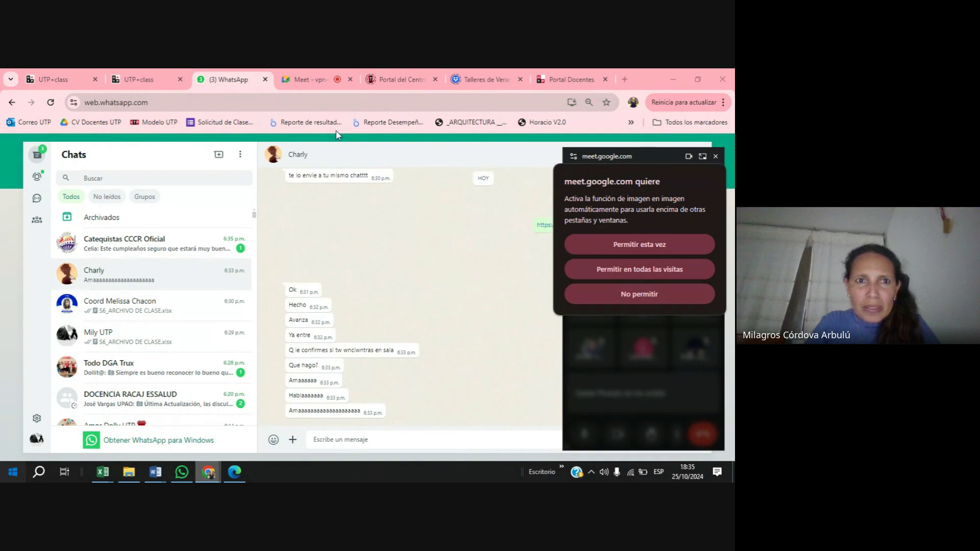
{"action": "left_click", "coordinate": [265, 79]}
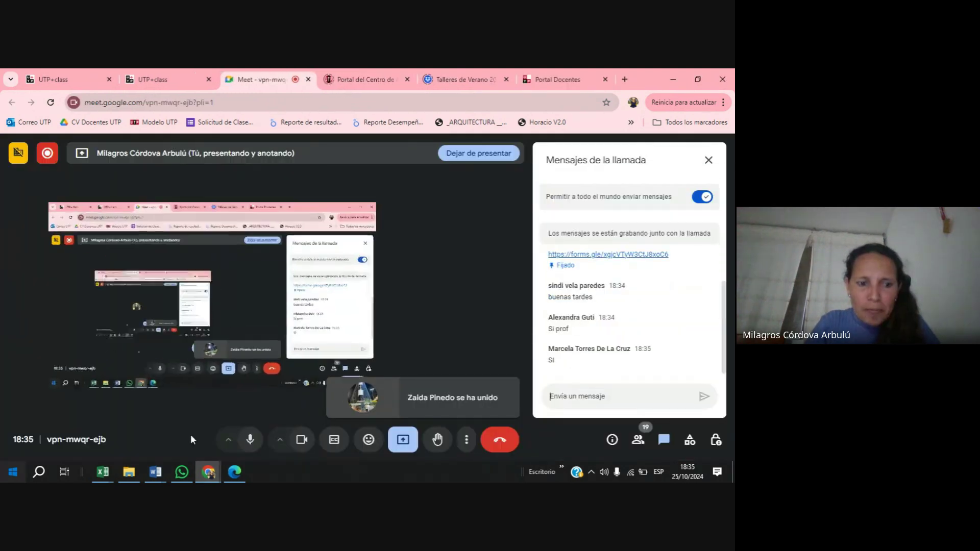
{"action": "mouse_move", "coordinate": [103, 472]}
{"action": "left_click", "coordinate": [427, 430]}
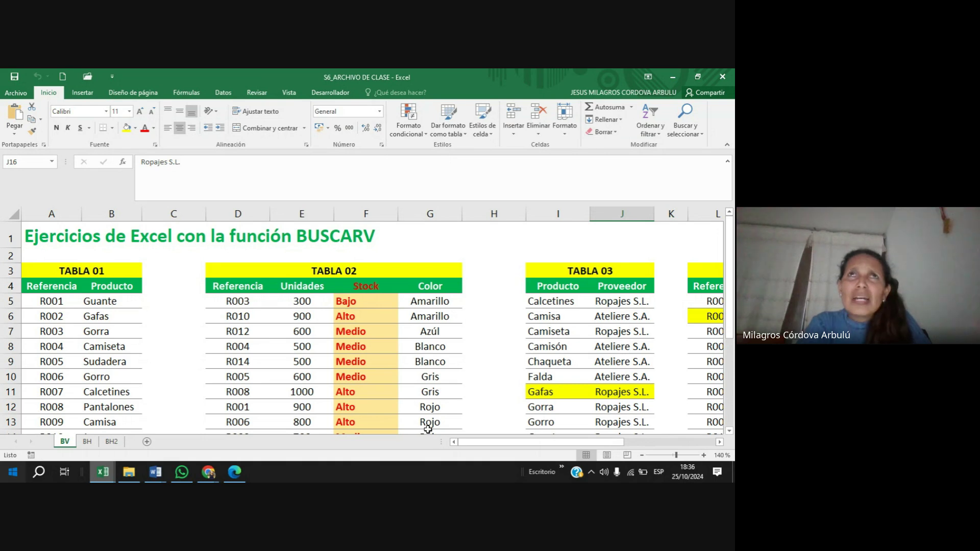
Decline the incoming call in WhatsApp and return to the S6_ARCHIVO DE CLASE workbook, dismissing the message notification over it.
{"action": "key", "text": "alt+Tab"}
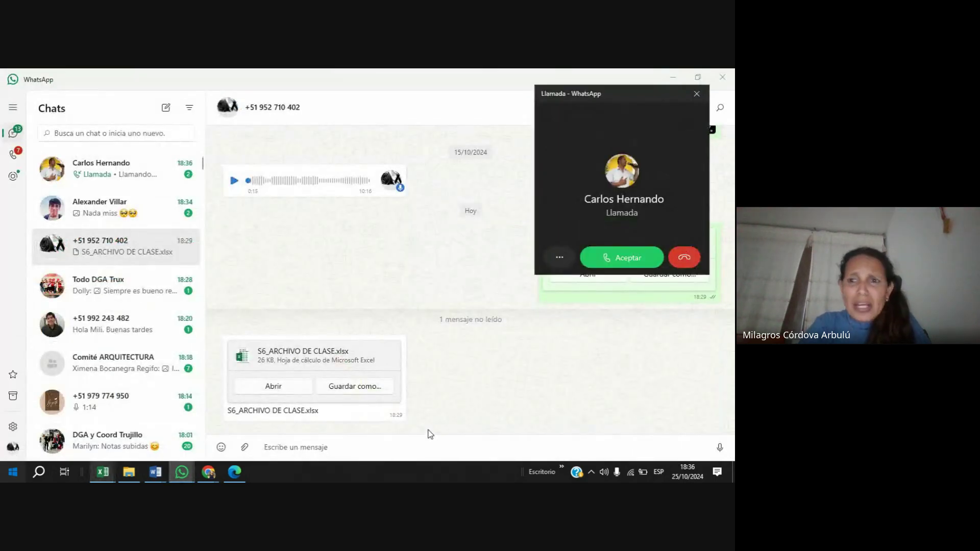
{"action": "left_click", "coordinate": [684, 257]}
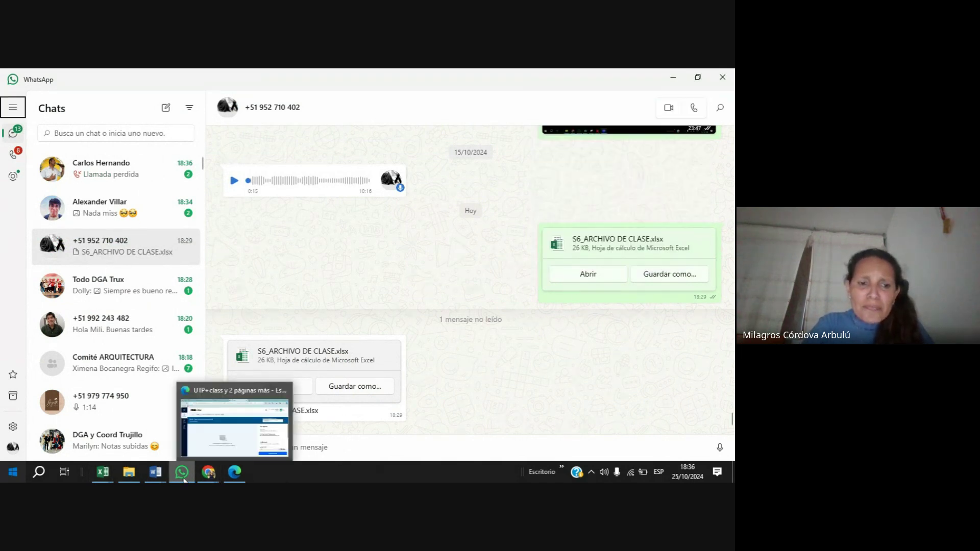
{"action": "mouse_move", "coordinate": [111, 478]}
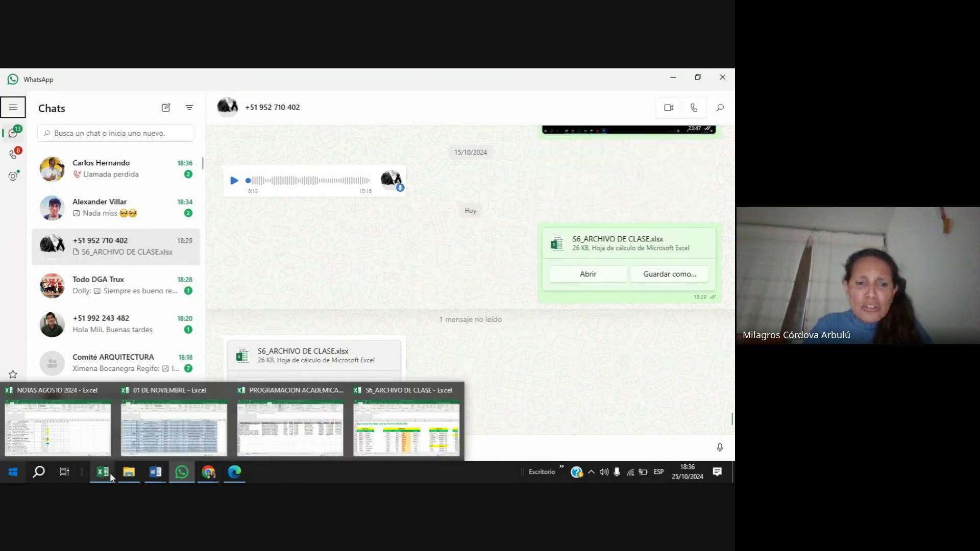
{"action": "left_click", "coordinate": [433, 439]}
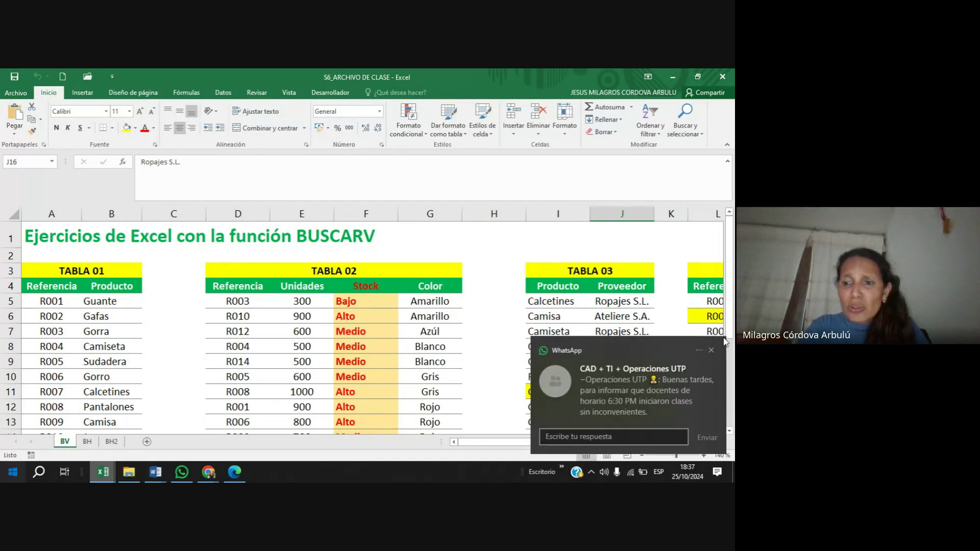
{"action": "left_click", "coordinate": [710, 351]}
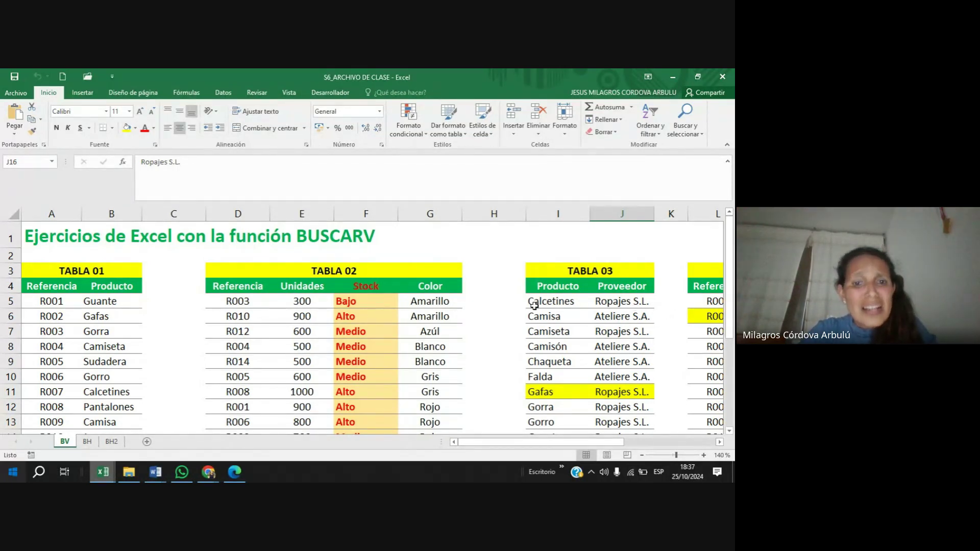
Examine the Referencia and Producto columns of TABLA 01 and the rest of the BV sheet down to the lookup table.
{"action": "left_click", "coordinate": [306, 364]}
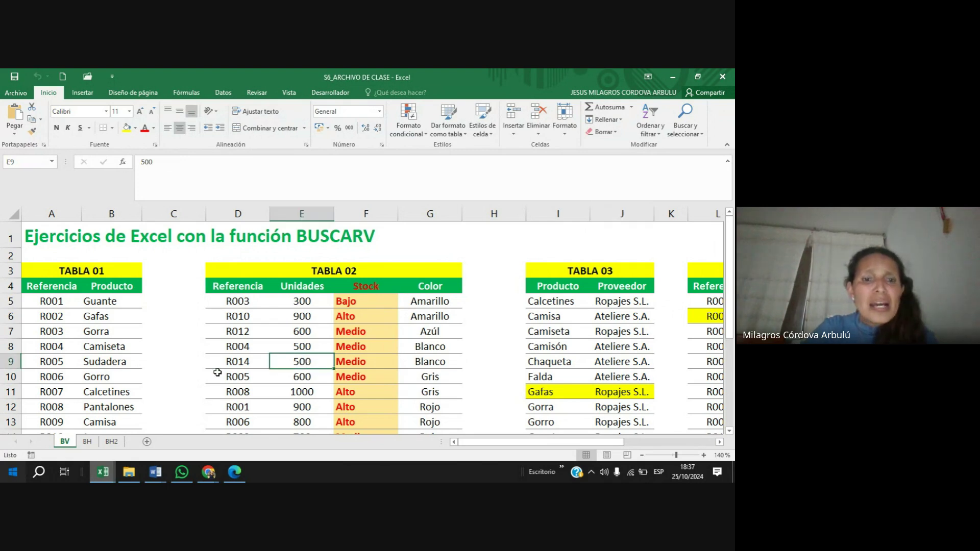
{"action": "left_click", "coordinate": [31, 375]}
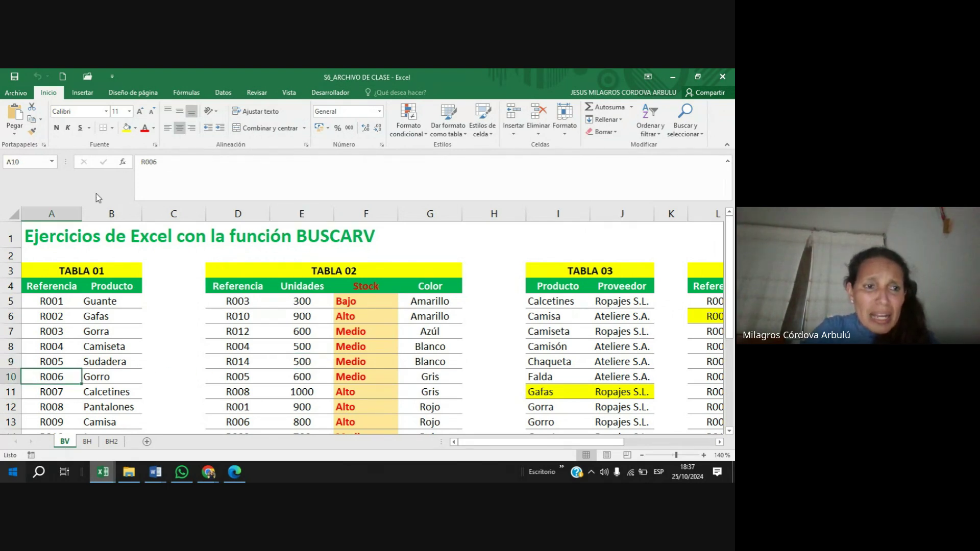
{"action": "left_click", "coordinate": [82, 273]}
{"action": "left_click_drag", "start_coordinate": [82, 273], "coordinate": [84, 332]}
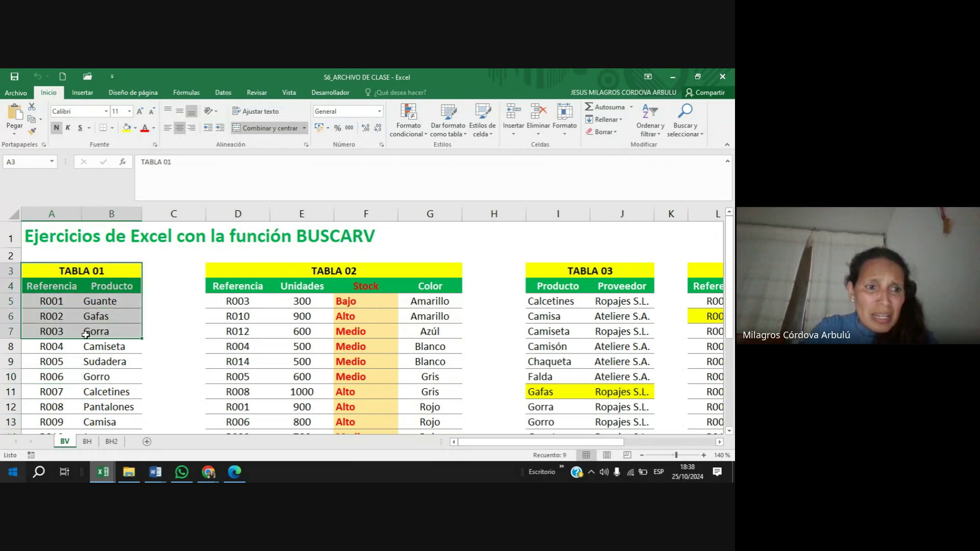
{"action": "left_click", "coordinate": [63, 288]}
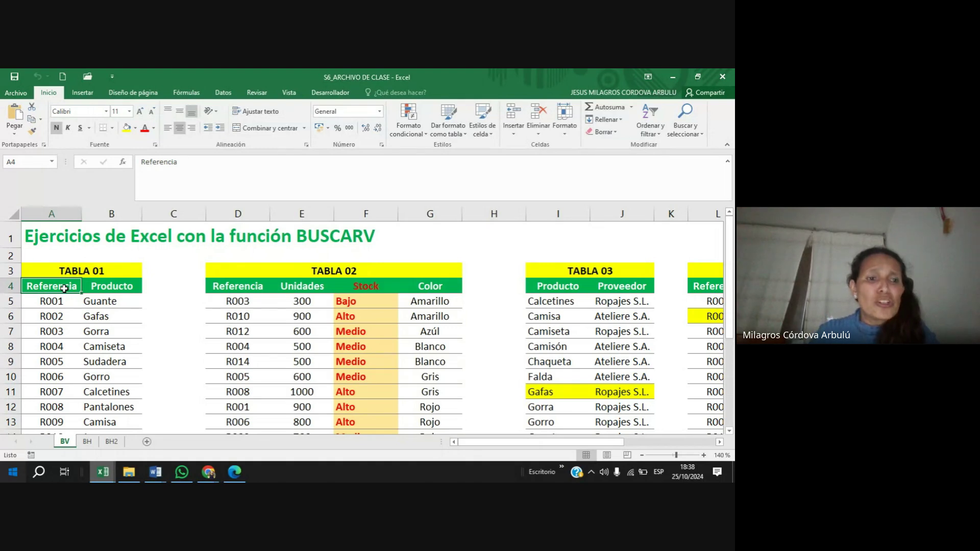
{"action": "left_click", "coordinate": [47, 313]}
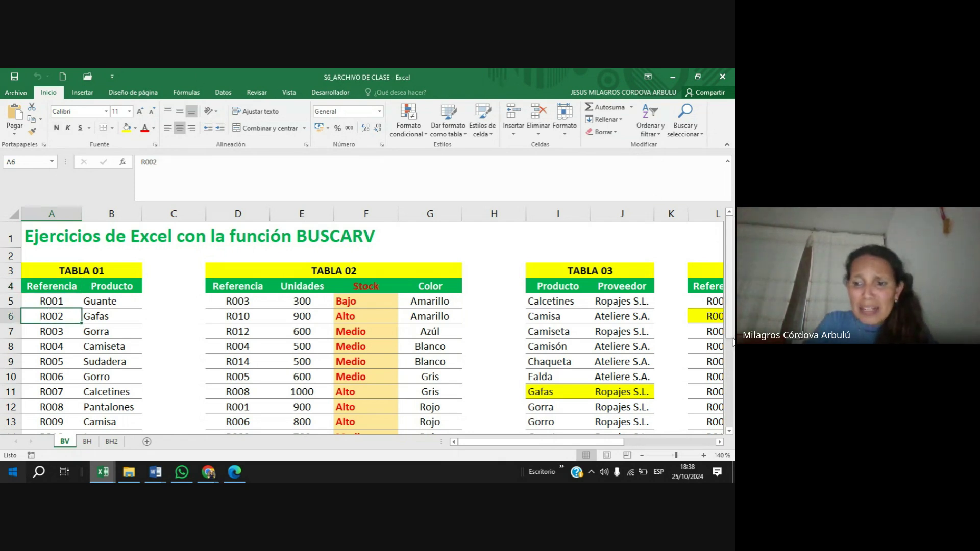
{"action": "left_click", "coordinate": [729, 432]}
{"action": "scroll", "coordinate": [729, 433], "scroll_direction": "down", "scroll_amount": 3}
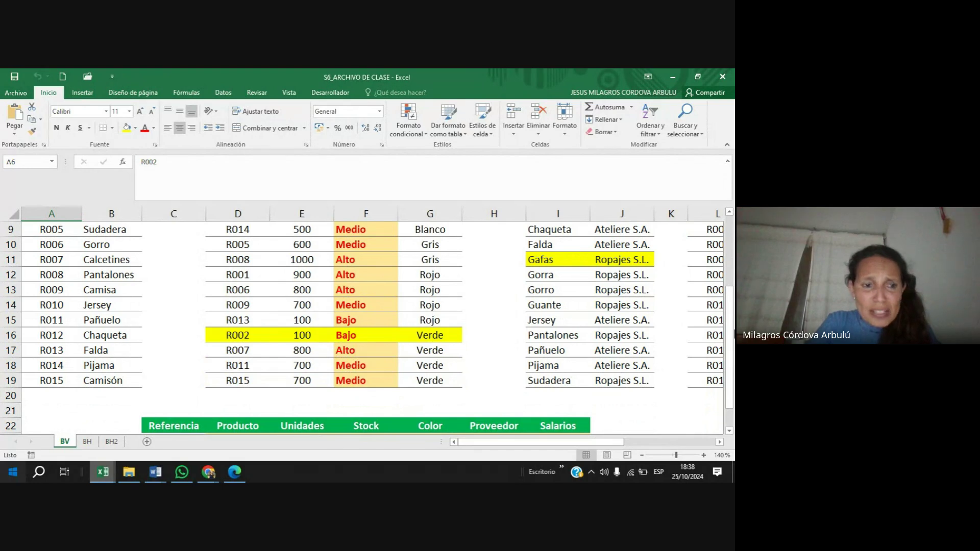
{"action": "left_click_drag", "start_coordinate": [733, 270], "coordinate": [731, 229]}
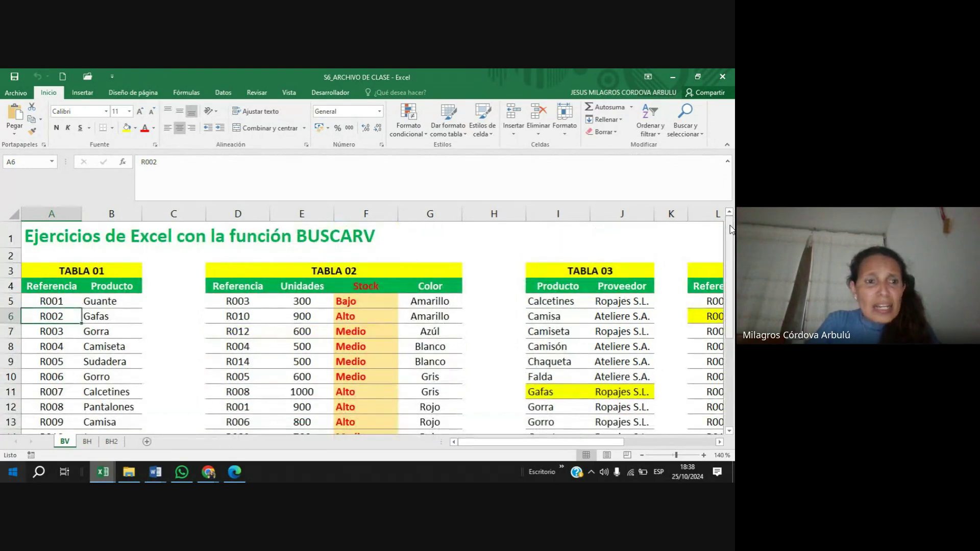
{"action": "left_click", "coordinate": [109, 304]}
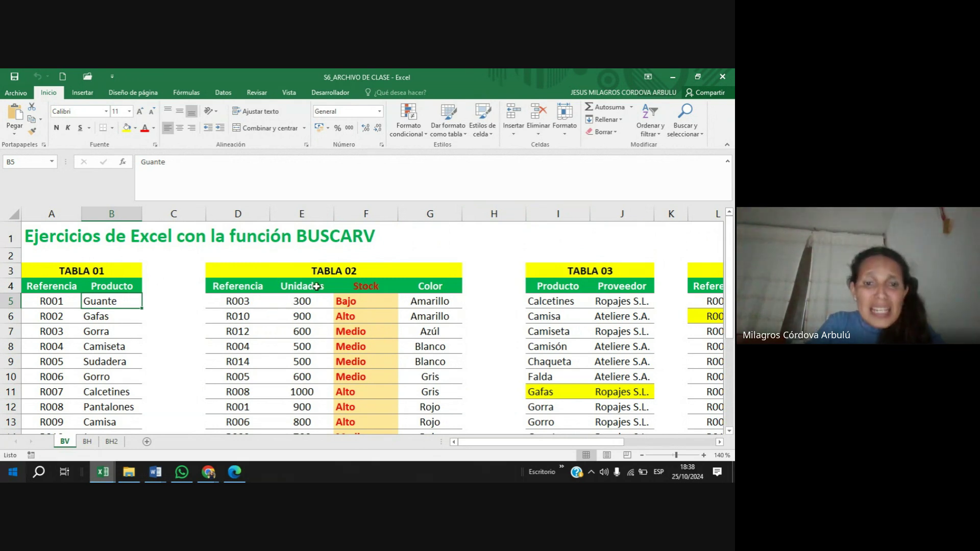
Review the columns of TABLA 02 and clear all the BUSCARV formulas from its Stock column, F5 to F19.
{"action": "left_click", "coordinate": [330, 276]}
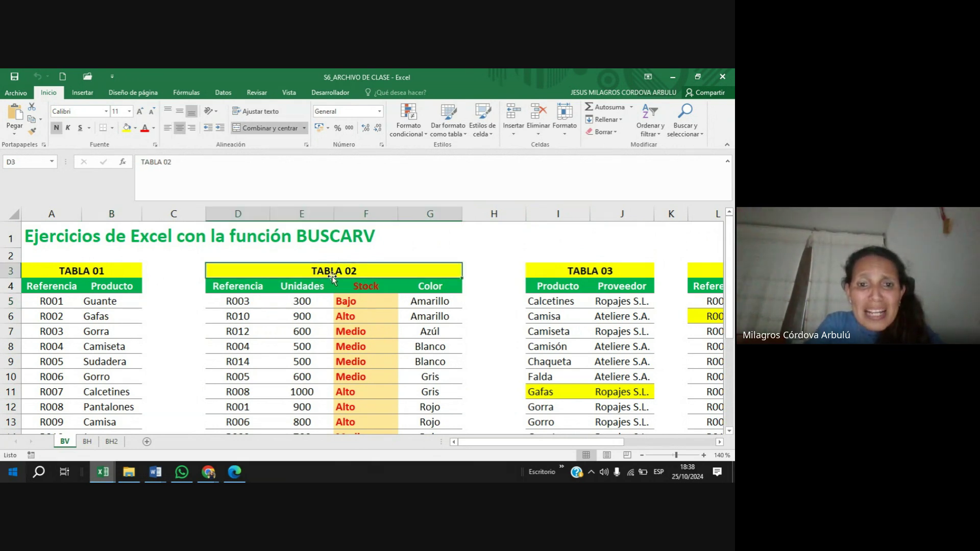
{"action": "left_click", "coordinate": [241, 306]}
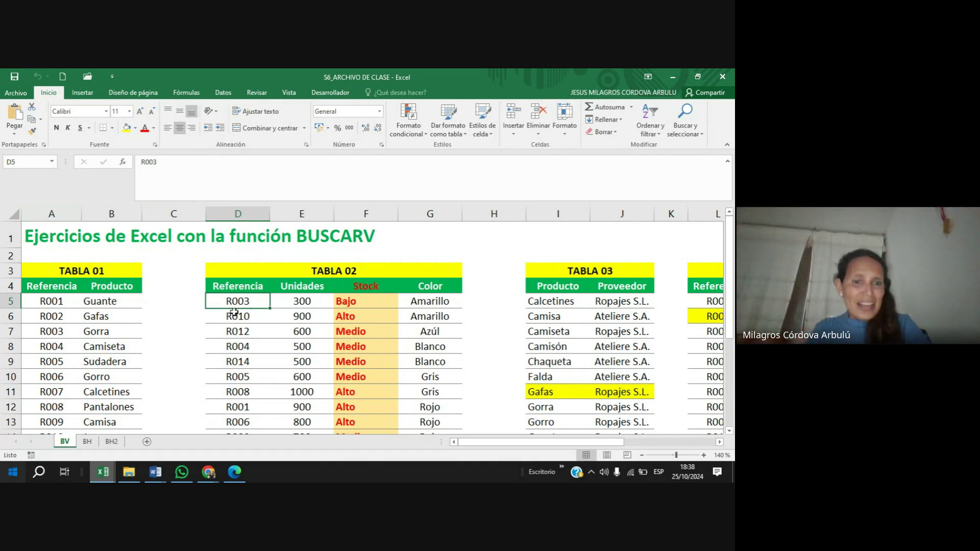
{"action": "left_click", "coordinate": [308, 298]}
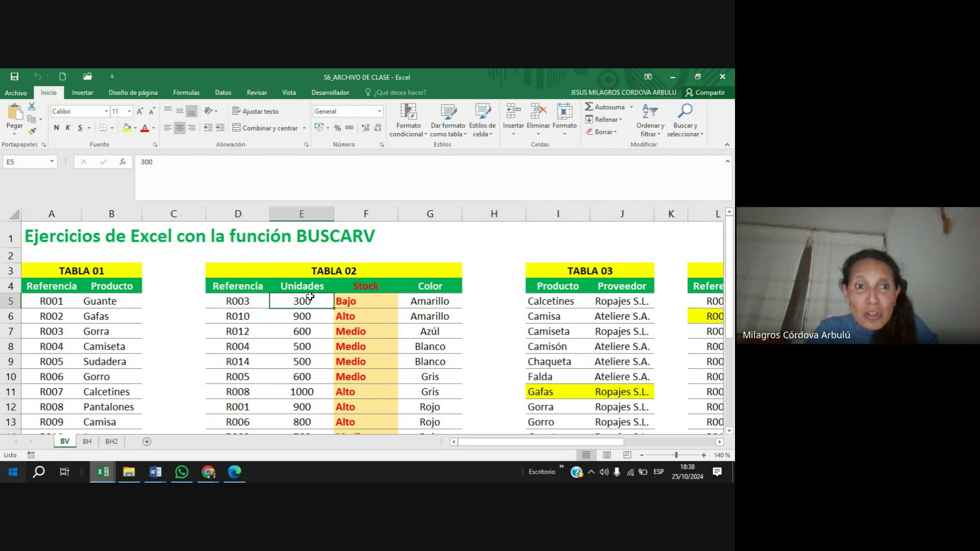
{"action": "left_click", "coordinate": [358, 302]}
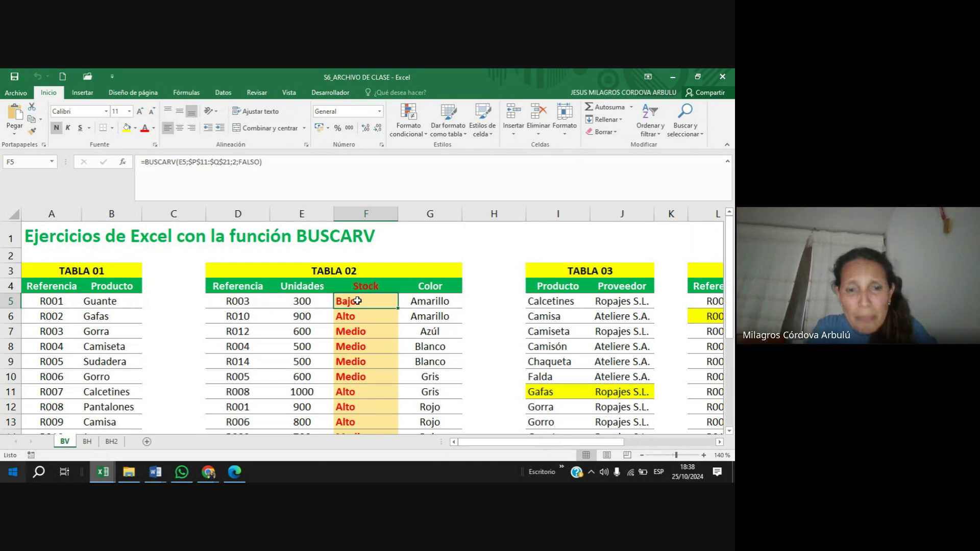
{"action": "key", "text": "ctrl+shift+Down"}
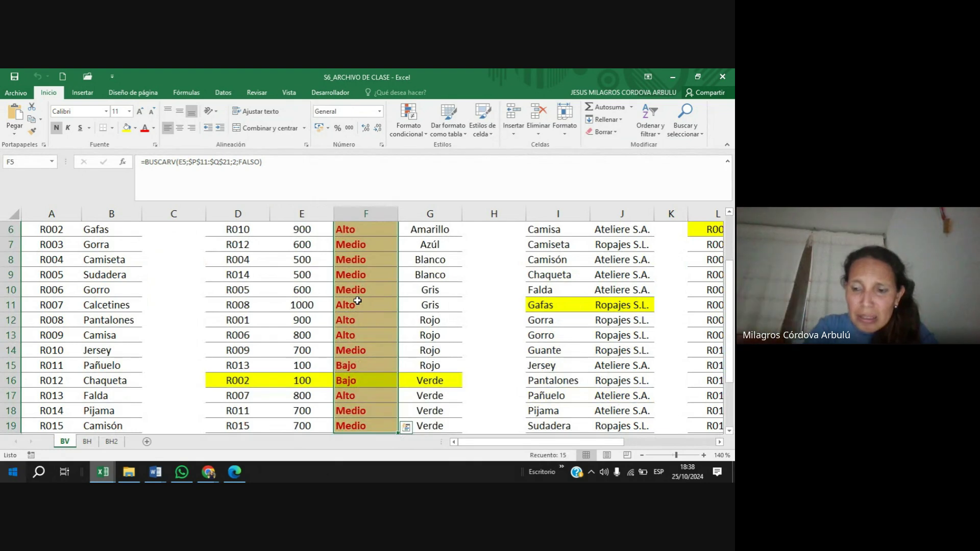
{"action": "key", "text": "Delete"}
{"action": "left_click", "coordinate": [357, 301]}
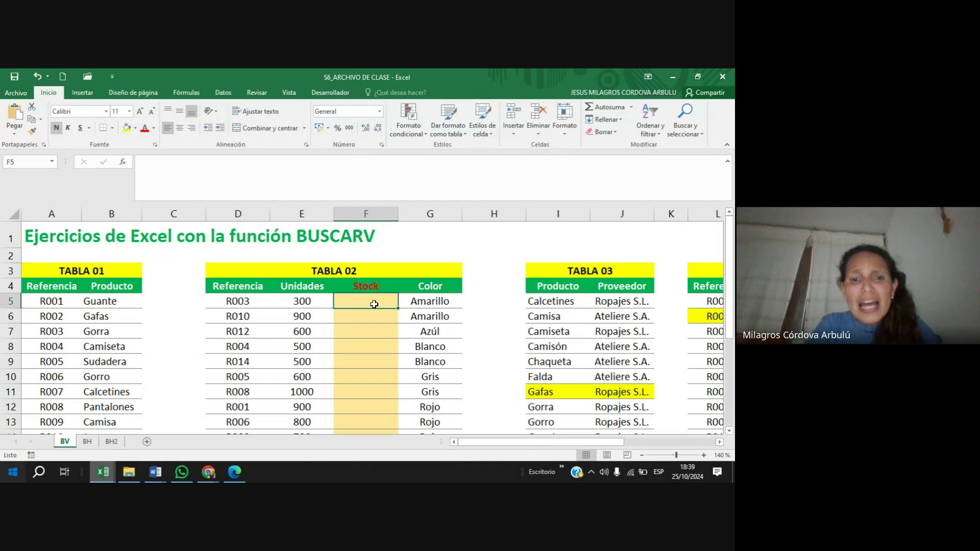
{"action": "key", "text": "ctrl+shift+Down"}
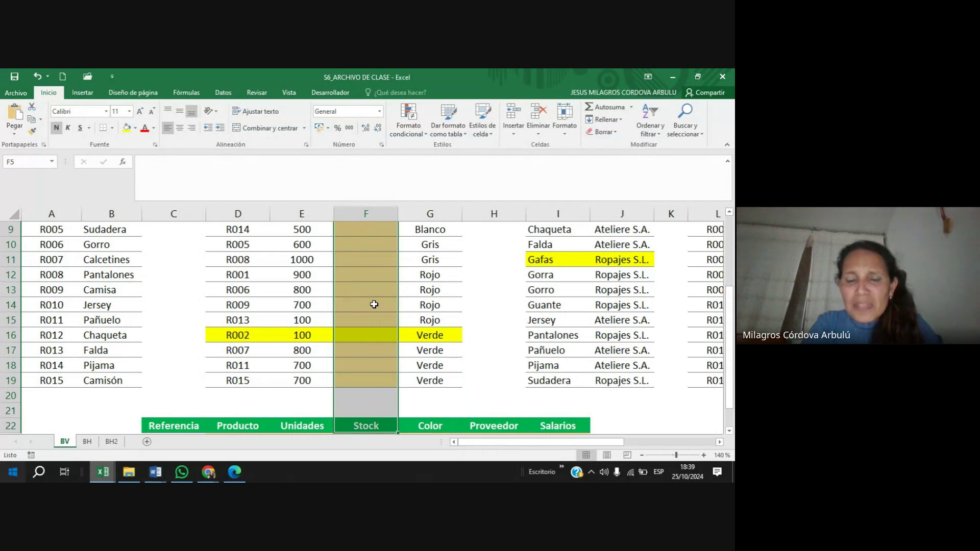
{"action": "key", "text": "shift+BackSpace"}
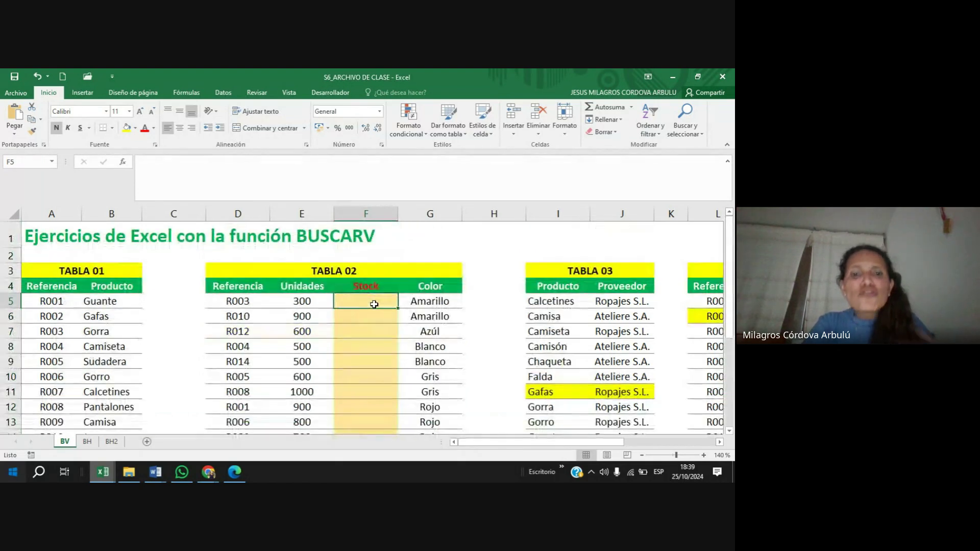
{"action": "left_click", "coordinate": [732, 432]}
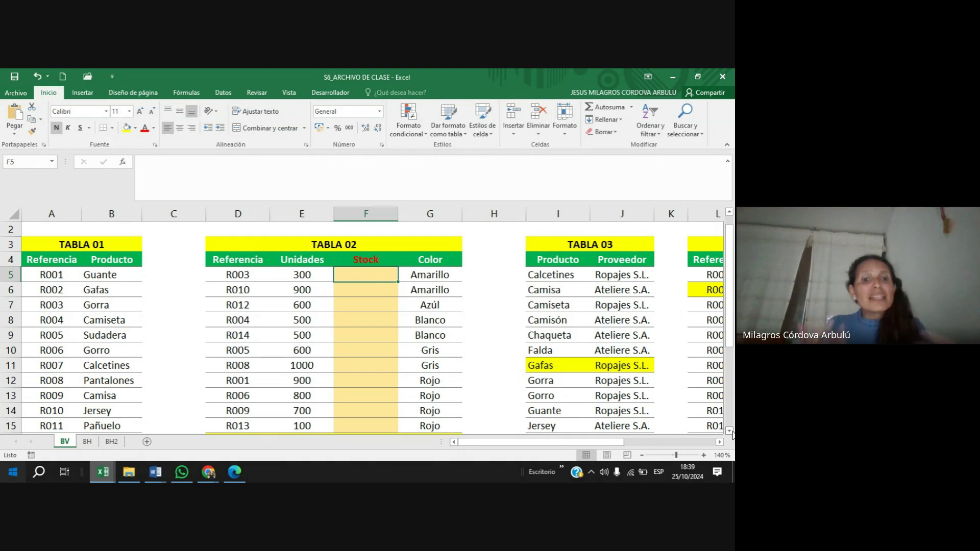
{"action": "key", "text": "Left"}
{"action": "key", "text": "Left"}
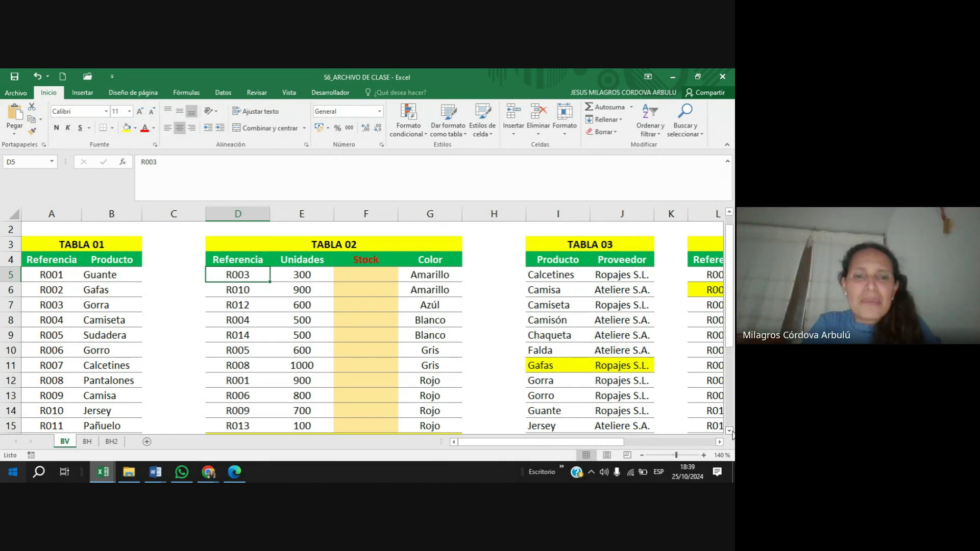
{"action": "key", "text": "Right"}
{"action": "key", "text": "Right"}
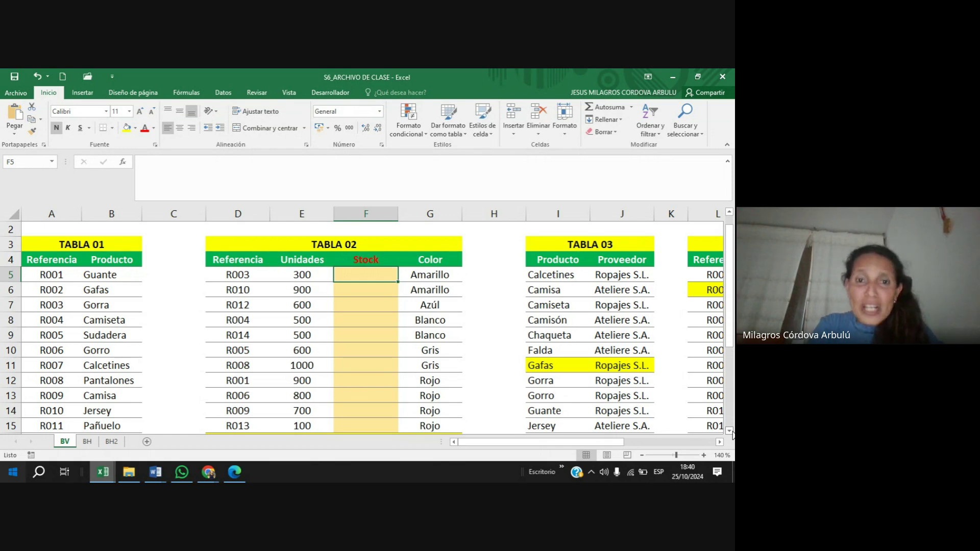
{"action": "type", "text": "="}
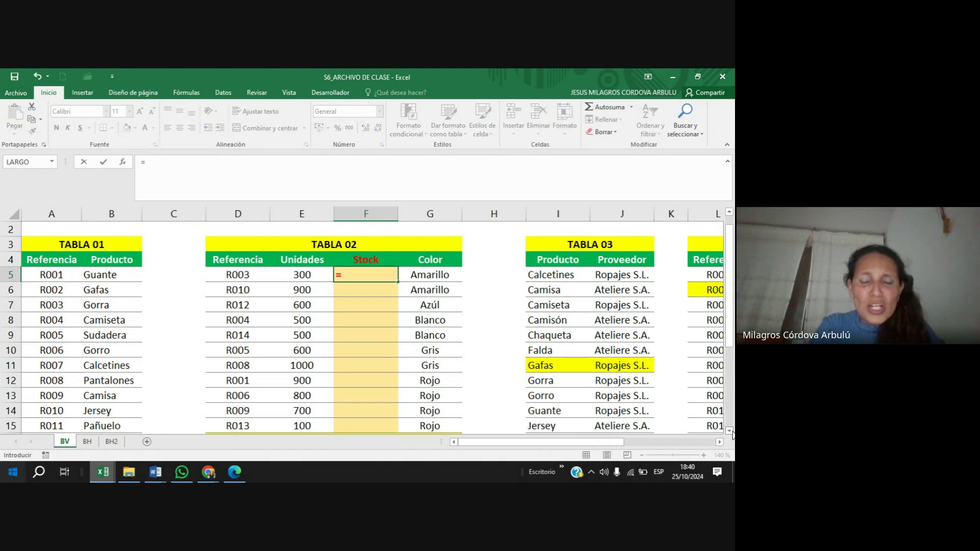
{"action": "type", "text": "bus"}
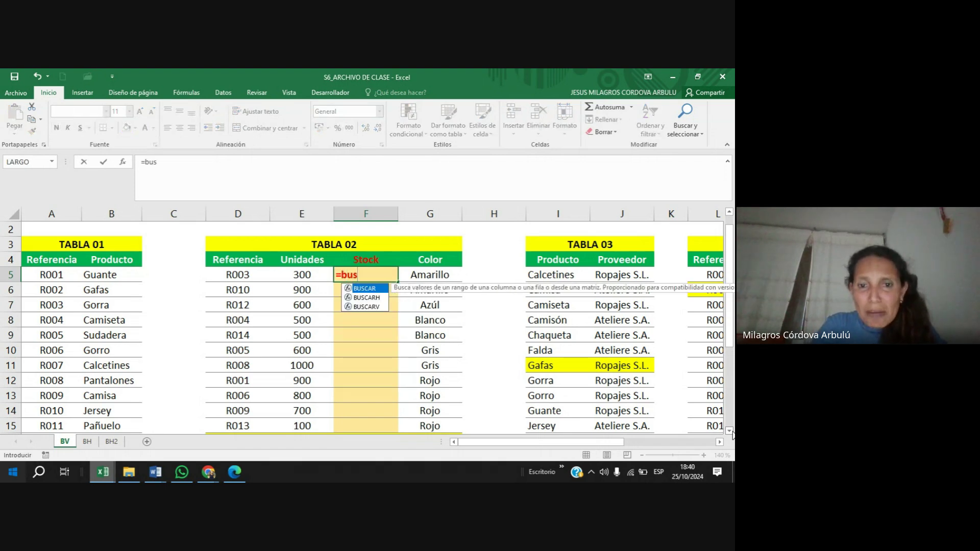
{"action": "double_click", "coordinate": [368, 307]}
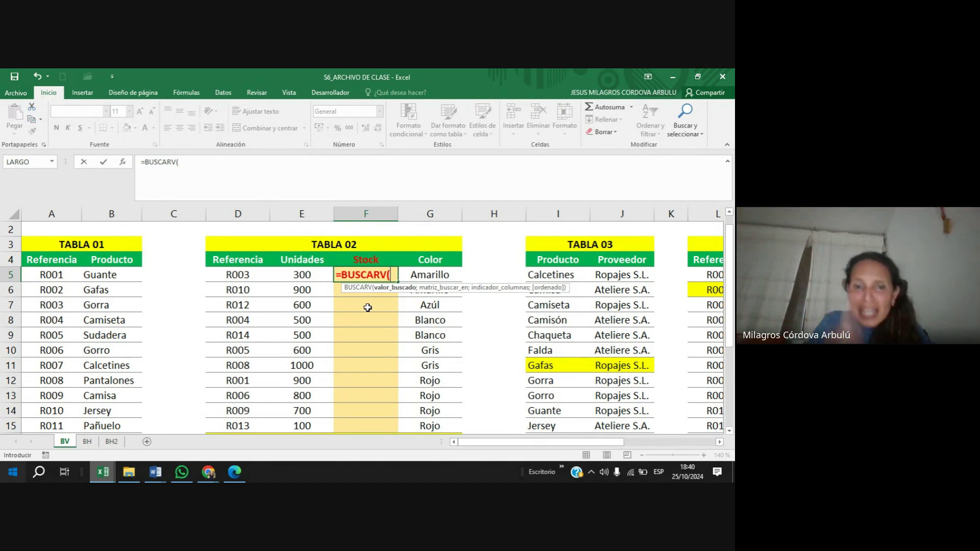
{"action": "key", "text": "Escape"}
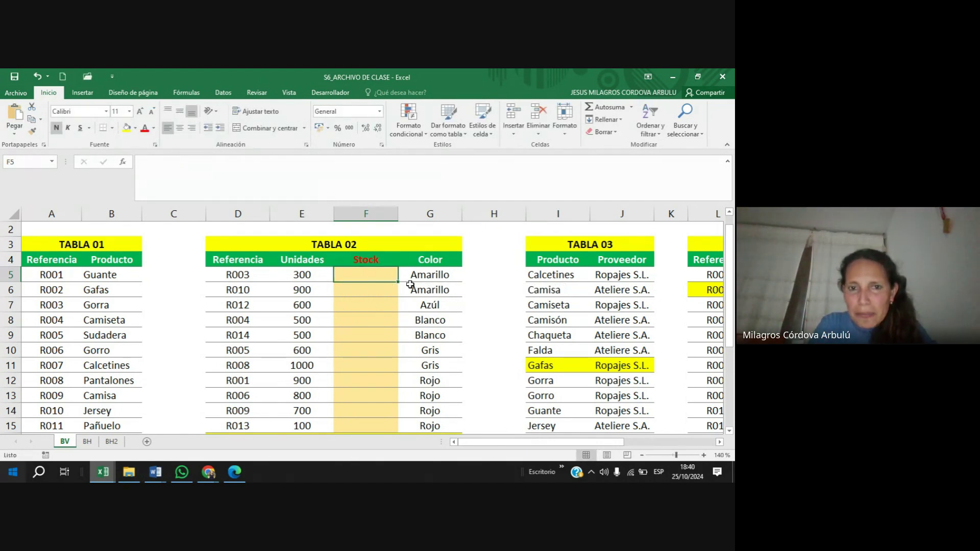
Examine row 5 of the BV sheet from TABLA 02 across TABLA 03 and TABLA 04 to the Salarios column of TABLA 05.
{"action": "key", "text": "Right"}
{"action": "key", "text": "Right"}
{"action": "key", "text": "Right"}
{"action": "key", "text": "Right"}
{"action": "key", "text": "Right"}
{"action": "key", "text": "Right"}
{"action": "key", "text": "Right"}
{"action": "key", "text": "Right"}
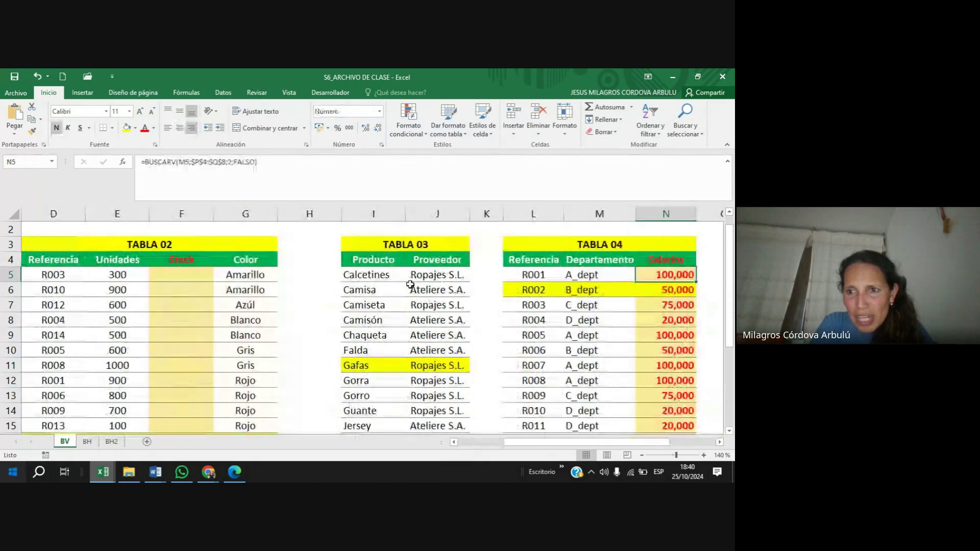
{"action": "key", "text": "Right"}
{"action": "key", "text": "Right"}
{"action": "key", "text": "Right"}
{"action": "key", "text": "Right"}
{"action": "key", "text": "Right"}
{"action": "key", "text": "Left"}
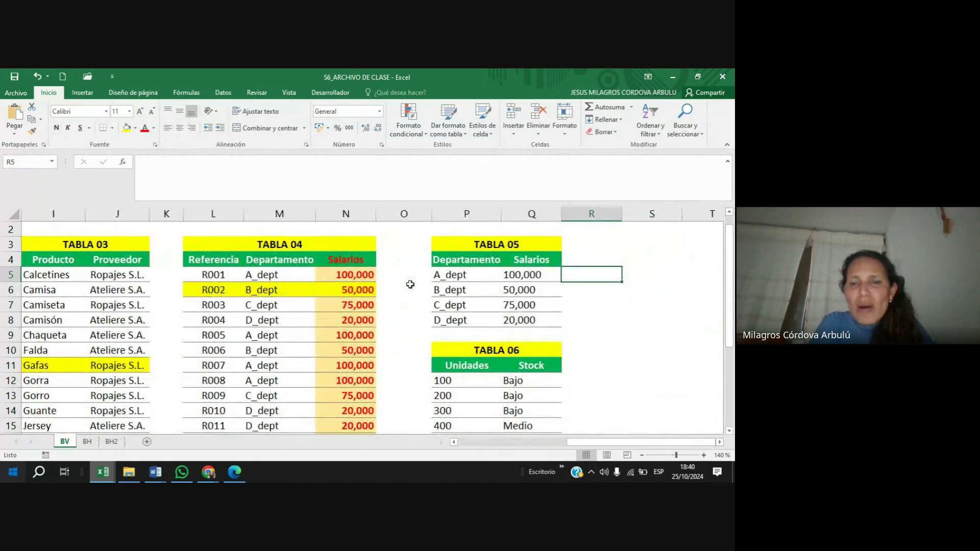
{"action": "key", "text": "Left"}
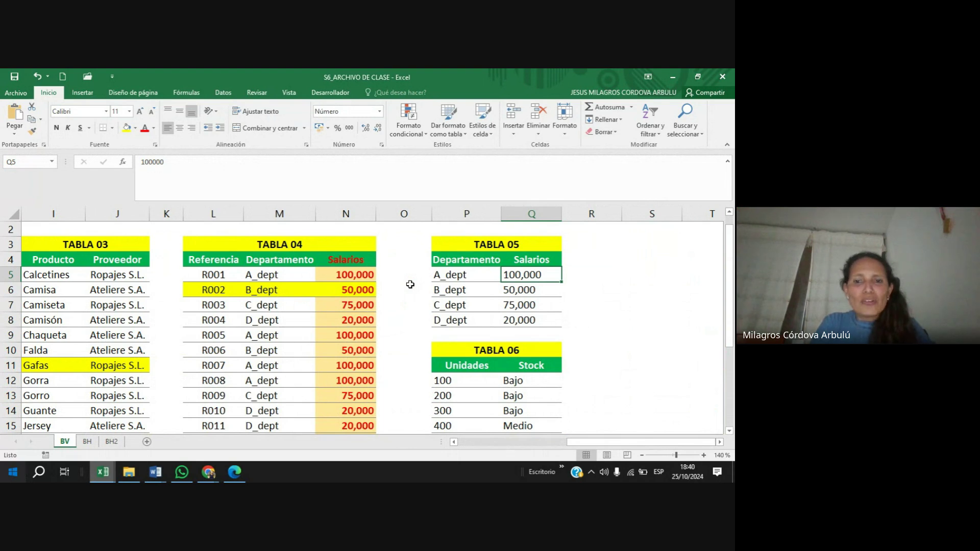
Examine TABLA 06 below TABLA 05, starting with its Unidades and Stock headings.
{"action": "key", "text": "Down"}
{"action": "key", "text": "Down"}
{"action": "key", "text": "Down"}
{"action": "key", "text": "Down"}
{"action": "key", "text": "Down"}
{"action": "key", "text": "Down"}
{"action": "key", "text": "Down"}
{"action": "key", "text": "Down"}
{"action": "key", "text": "Down"}
{"action": "key", "text": "Down"}
{"action": "key", "text": "Down"}
{"action": "key", "text": "Down"}
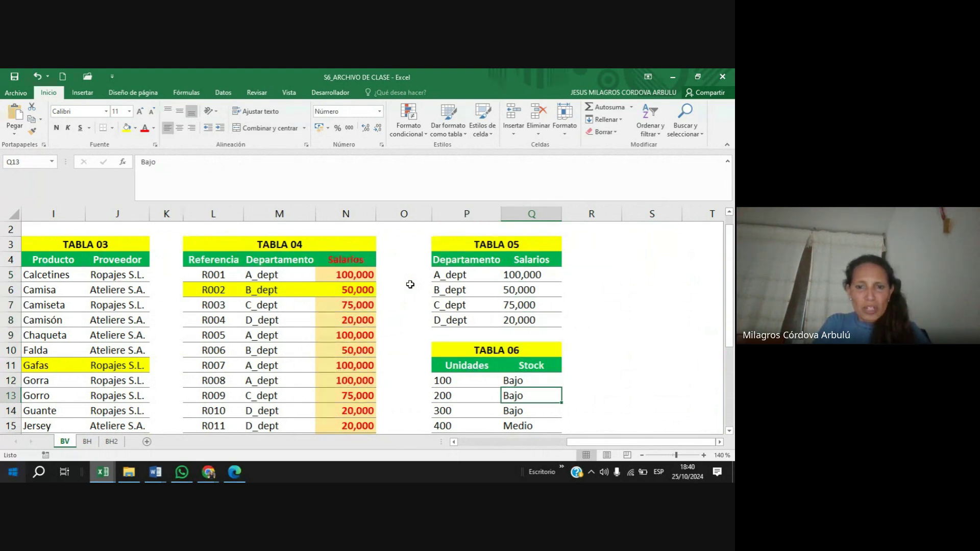
{"action": "key", "text": "Down"}
{"action": "key", "text": "Up"}
{"action": "key", "text": "Up"}
{"action": "key", "text": "Up"}
{"action": "key", "text": "Up"}
{"action": "key", "text": "Up"}
{"action": "key", "text": "Up"}
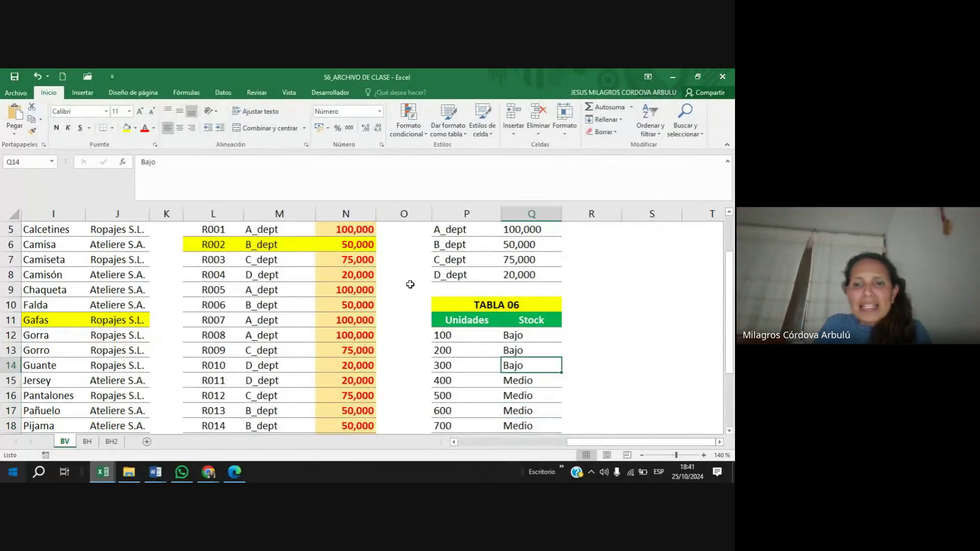
{"action": "key", "text": "Up"}
{"action": "key", "text": "Left"}
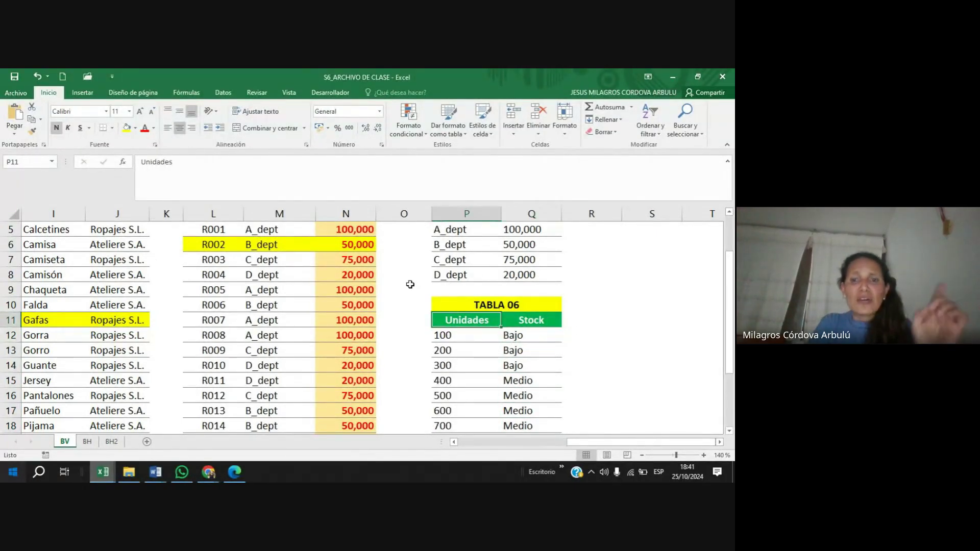
{"action": "key", "text": "Right"}
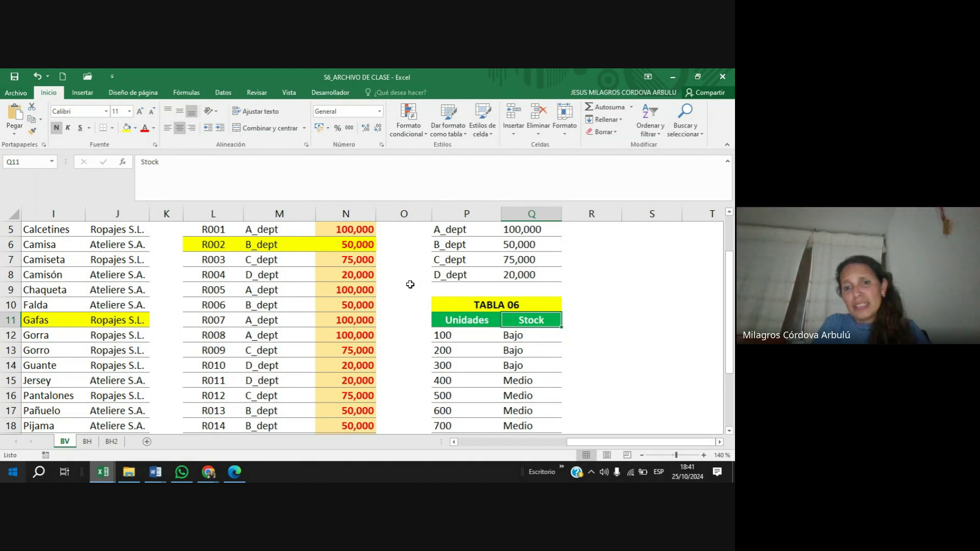
Examine in TABLA 06 which Unidades values from 100 to 1000 correspond to the Stock levels Bajo, Medio and Alto.
{"action": "key", "text": "Down"}
{"action": "key", "text": "Left"}
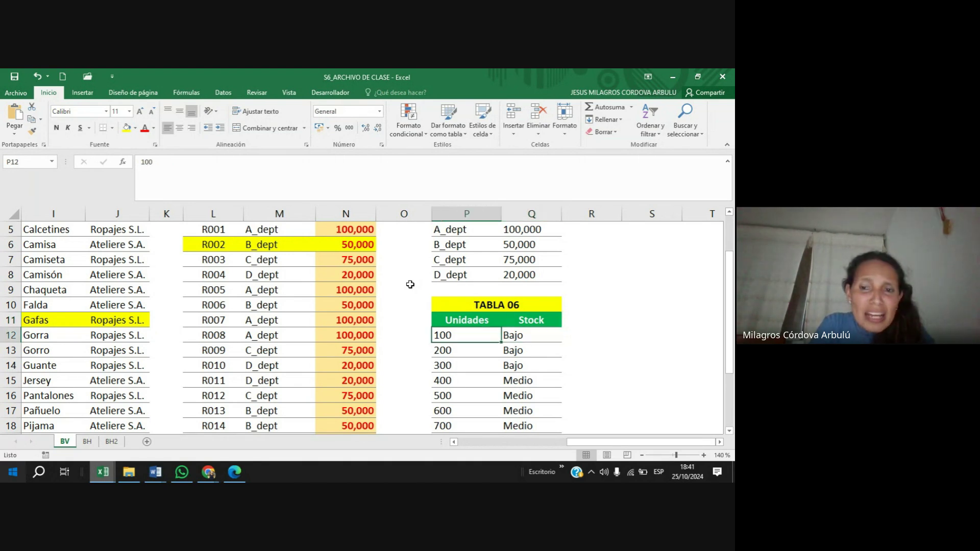
{"action": "key", "text": "Right"}
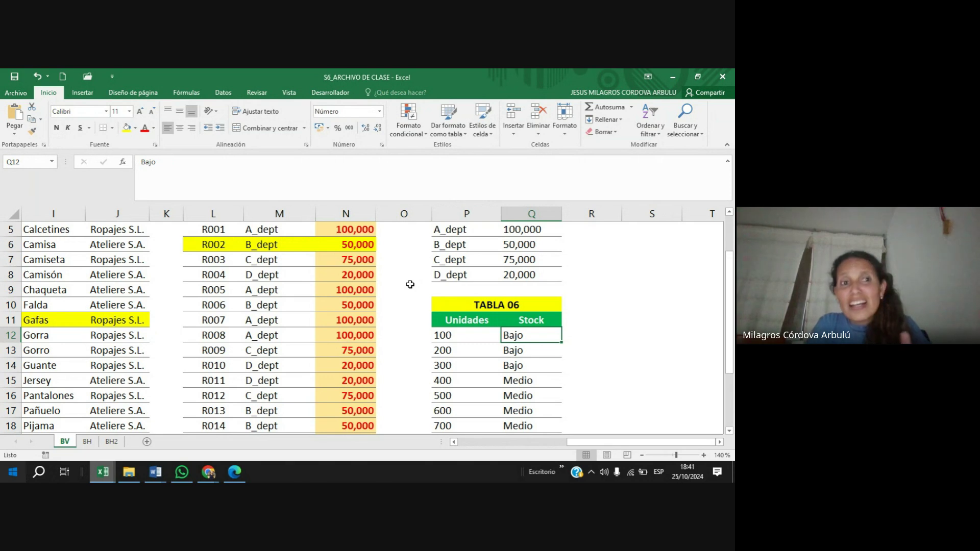
{"action": "key", "text": "Down"}
{"action": "key", "text": "Down"}
{"action": "key", "text": "Down"}
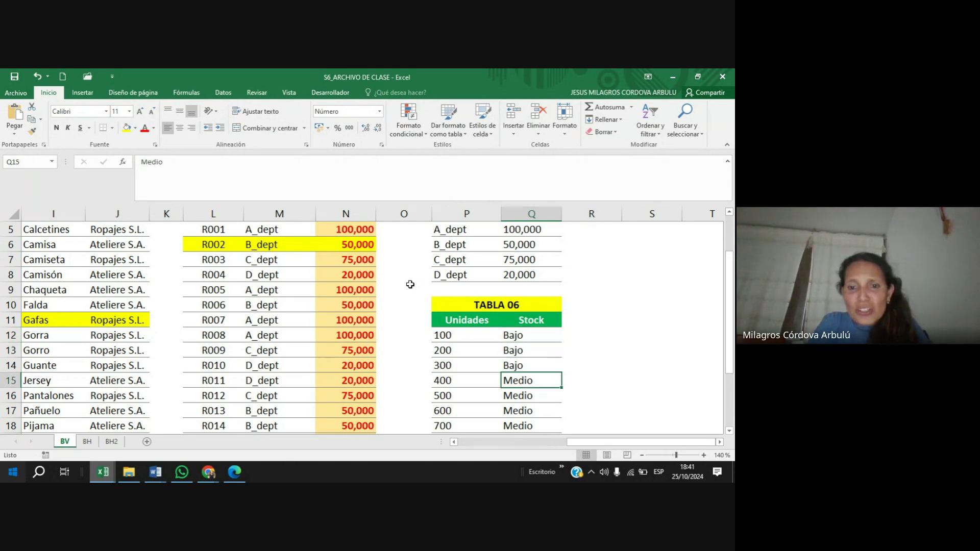
{"action": "key", "text": "Left"}
{"action": "key", "text": "Right"}
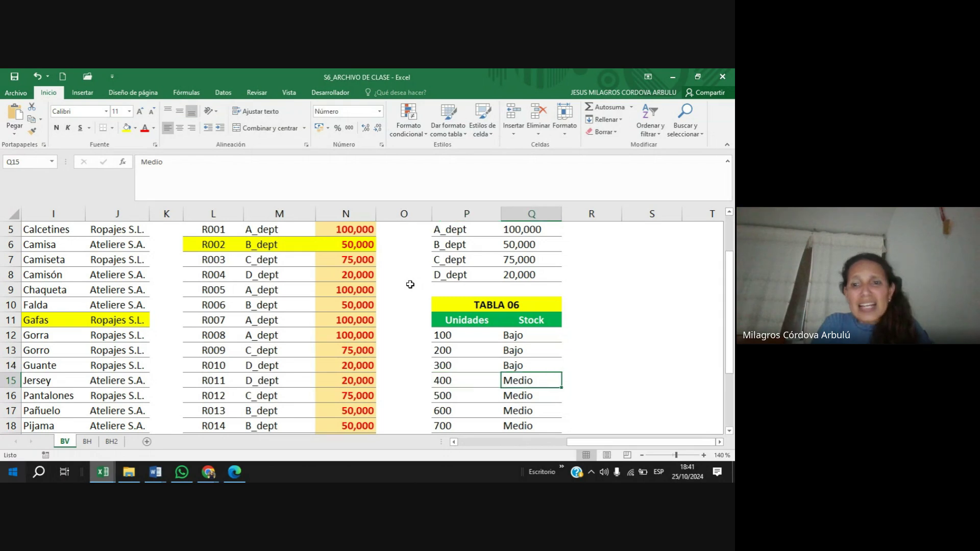
{"action": "key", "text": "Right"}
{"action": "key", "text": "Left"}
{"action": "key", "text": "Down"}
{"action": "key", "text": "Down"}
{"action": "key", "text": "Down"}
{"action": "key", "text": "Down"}
{"action": "key", "text": "Down"}
{"action": "key", "text": "Down"}
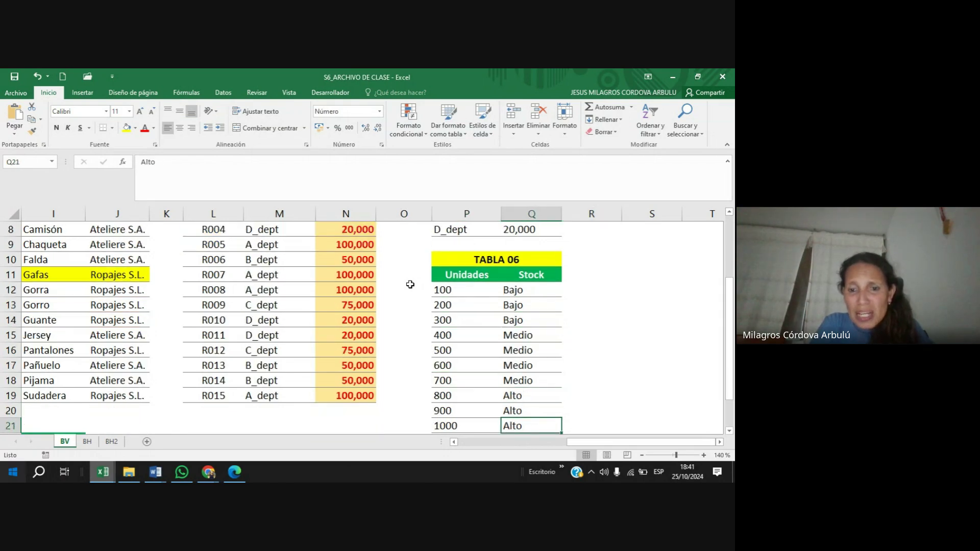
{"action": "key", "text": "Left"}
{"action": "key", "text": "Left"}
{"action": "key", "text": "Up"}
{"action": "key", "text": "Up"}
{"action": "key", "text": "Up"}
{"action": "key", "text": "Right"}
{"action": "key", "text": "Down"}
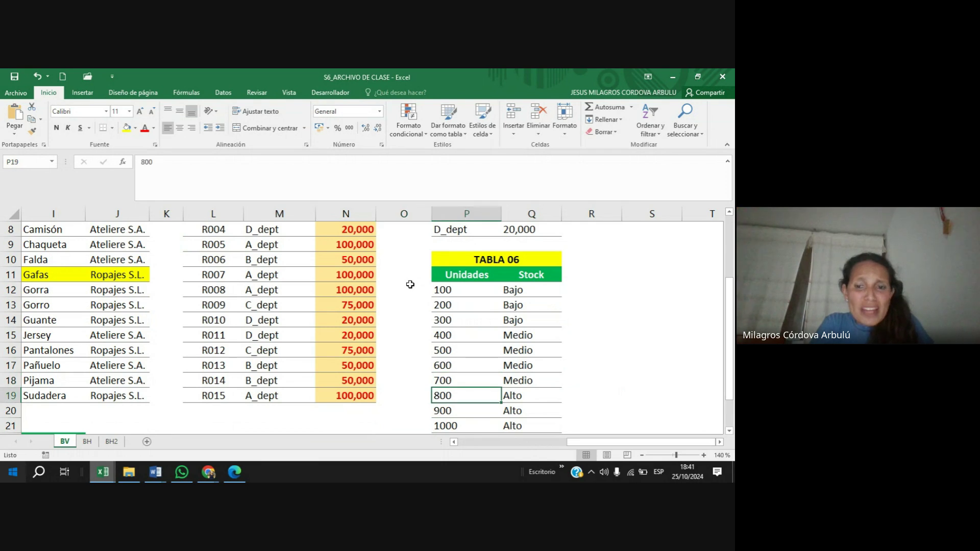
{"action": "key", "text": "Right"}
{"action": "key", "text": "Up"}
{"action": "key", "text": "Up"}
{"action": "key", "text": "Up"}
{"action": "key", "text": "Up"}
{"action": "key", "text": "Up"}
{"action": "key", "text": "Up"}
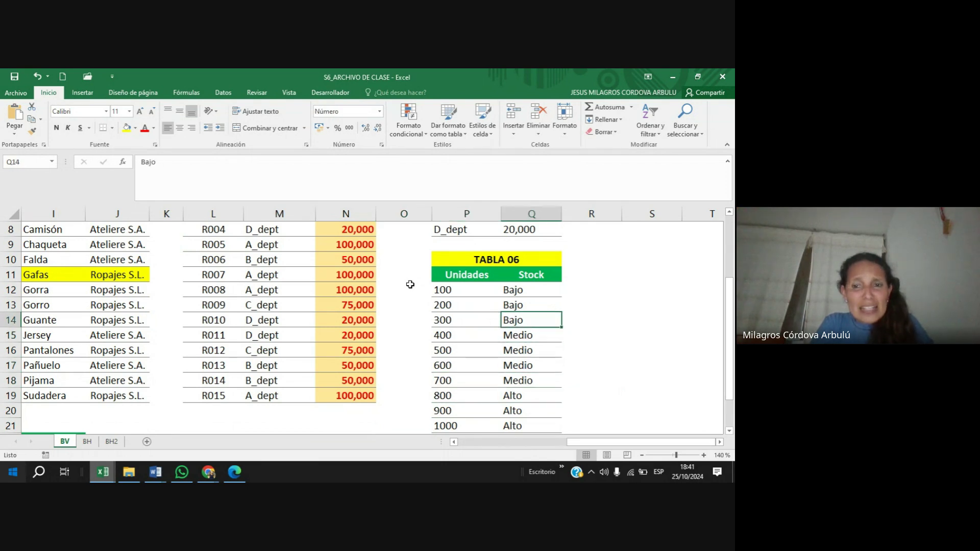
{"action": "key", "text": "Up"}
{"action": "key", "text": "Up"}
{"action": "key", "text": "Up"}
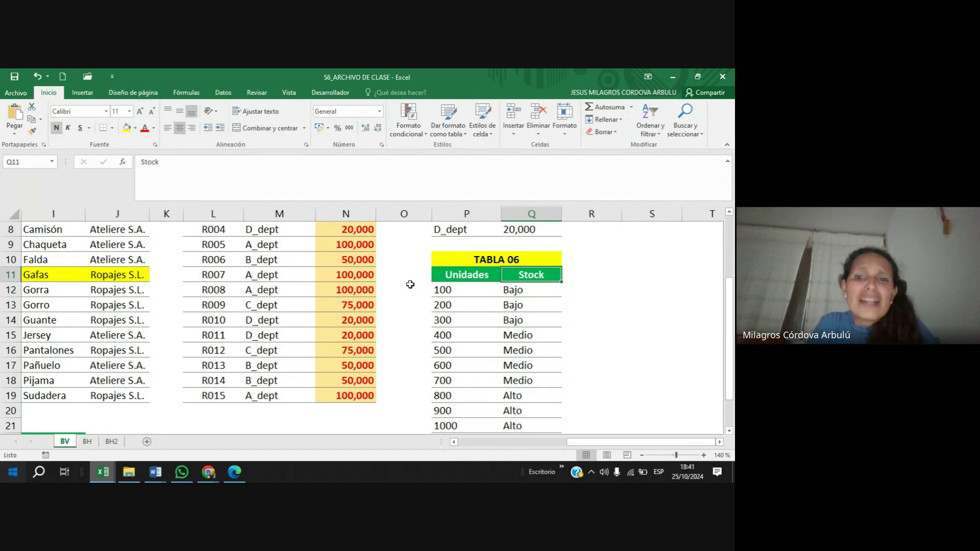
Return to TABLA 02 and select its first Stock cell, F5.
{"action": "key", "text": "Left"}
{"action": "key", "text": "Left"}
{"action": "key", "text": "Left"}
{"action": "key", "text": "Left"}
{"action": "key", "text": "Left"}
{"action": "key", "text": "Left"}
{"action": "key", "text": "Left"}
{"action": "key", "text": "Left"}
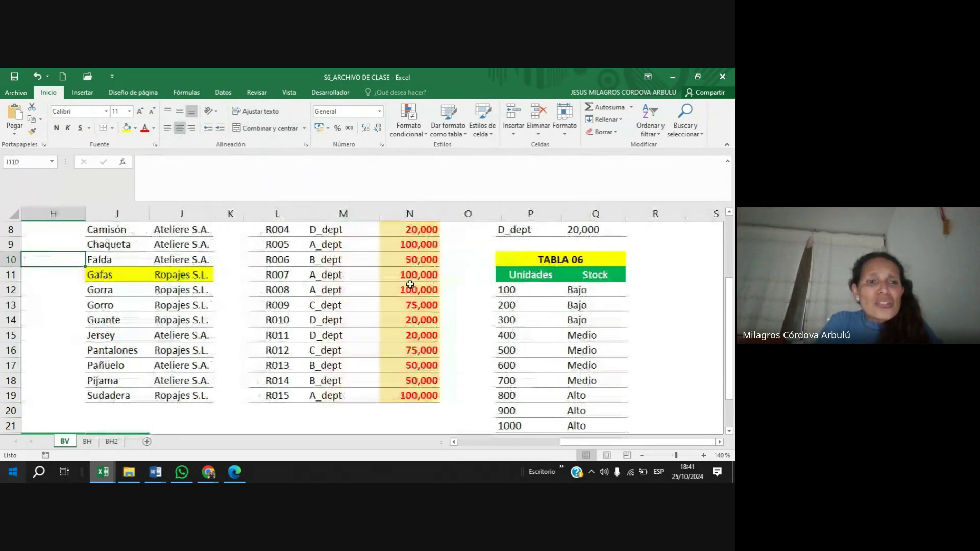
{"action": "key", "text": "Up"}
{"action": "key", "text": "Up"}
{"action": "key", "text": "Left"}
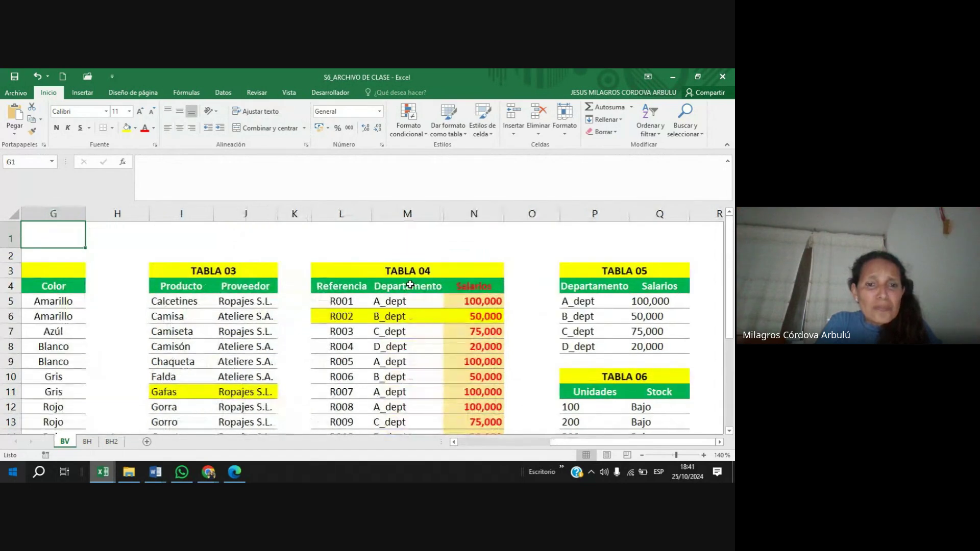
{"action": "key", "text": "Left"}
{"action": "key", "text": "Left"}
{"action": "key", "text": "Left"}
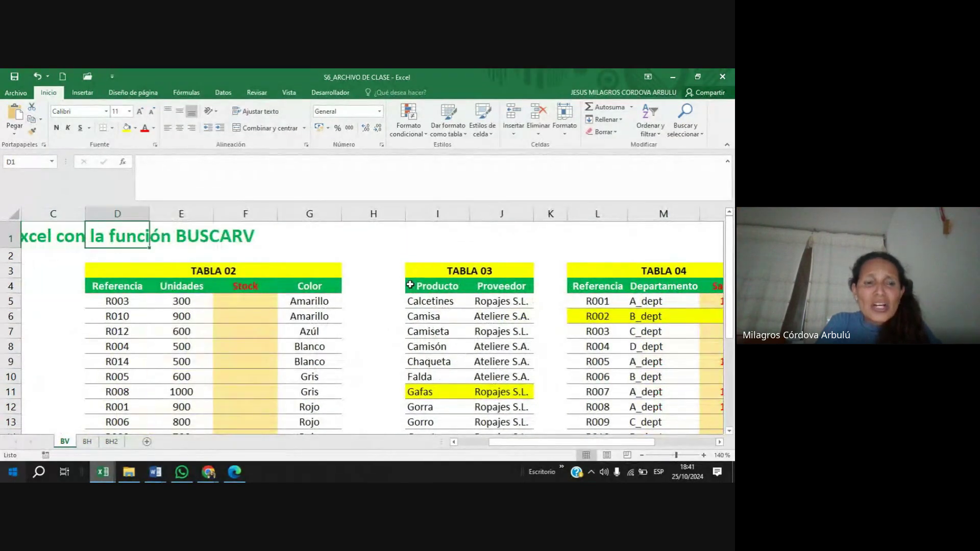
{"action": "key", "text": "Down"}
{"action": "key", "text": "Down"}
{"action": "key", "text": "Down"}
{"action": "key", "text": "Down"}
{"action": "key", "text": "Right"}
{"action": "key", "text": "Right"}
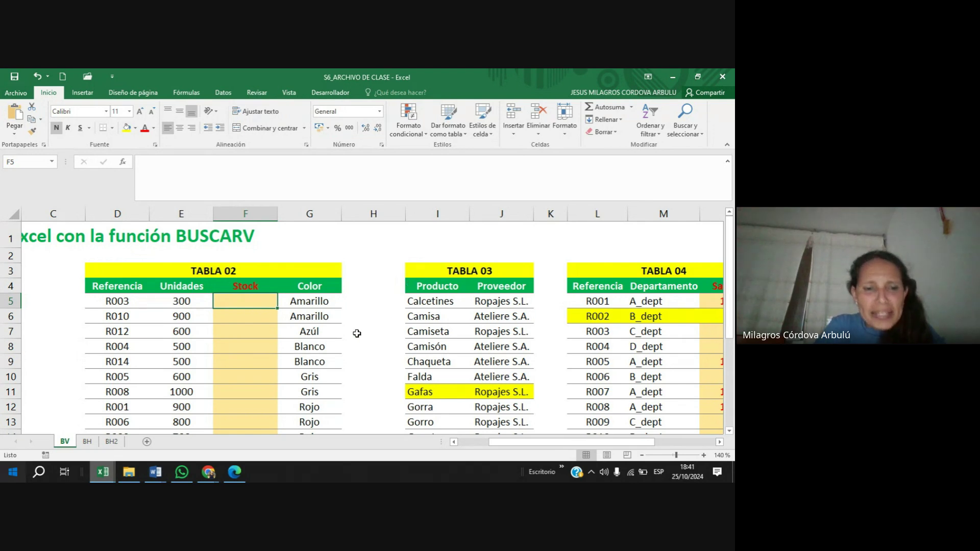
{"action": "mouse_move", "coordinate": [202, 474]}
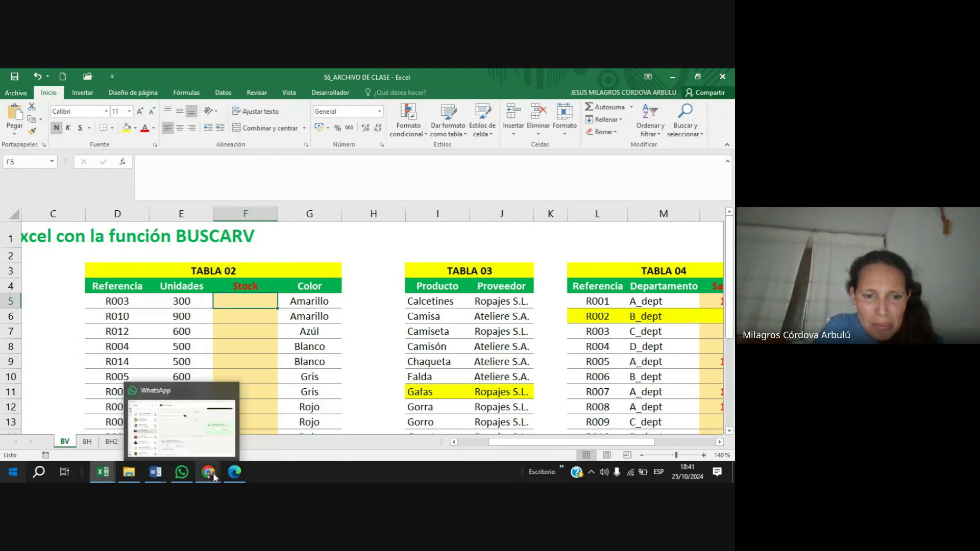
Switch to the Google Meet call in Chrome and read the students' answers in the call chat.
{"action": "left_click_drag", "start_coordinate": [232, 475], "coordinate": [102, 475]}
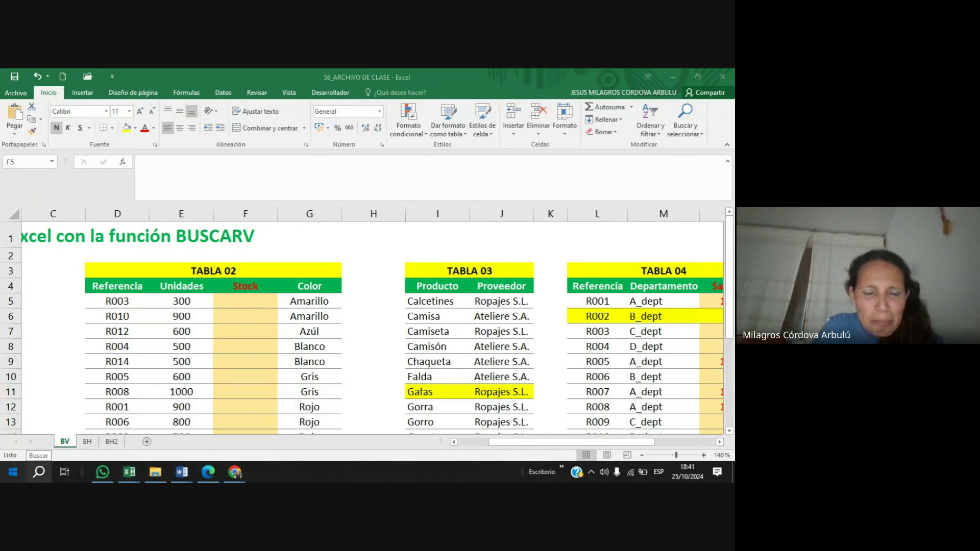
{"action": "mouse_move", "coordinate": [90, 471]}
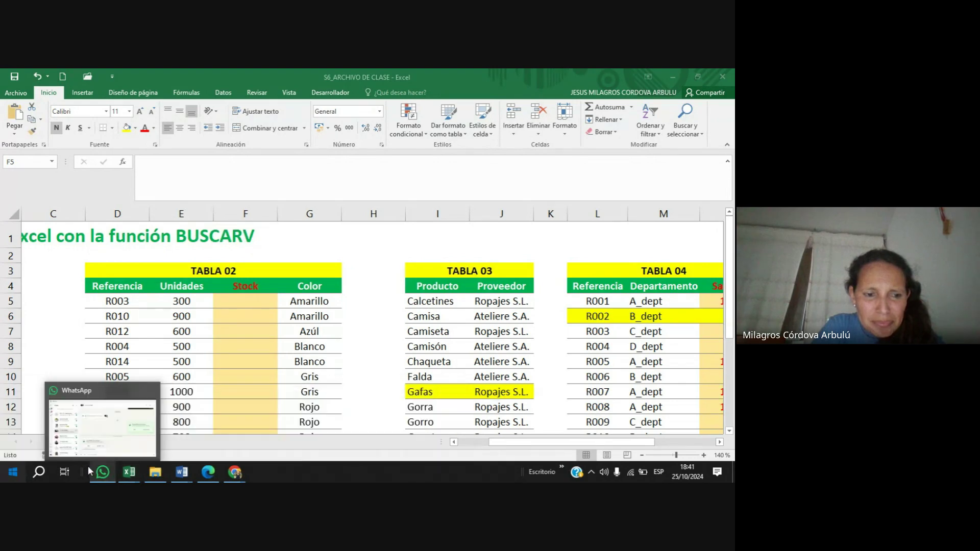
{"action": "mouse_move", "coordinate": [235, 475]}
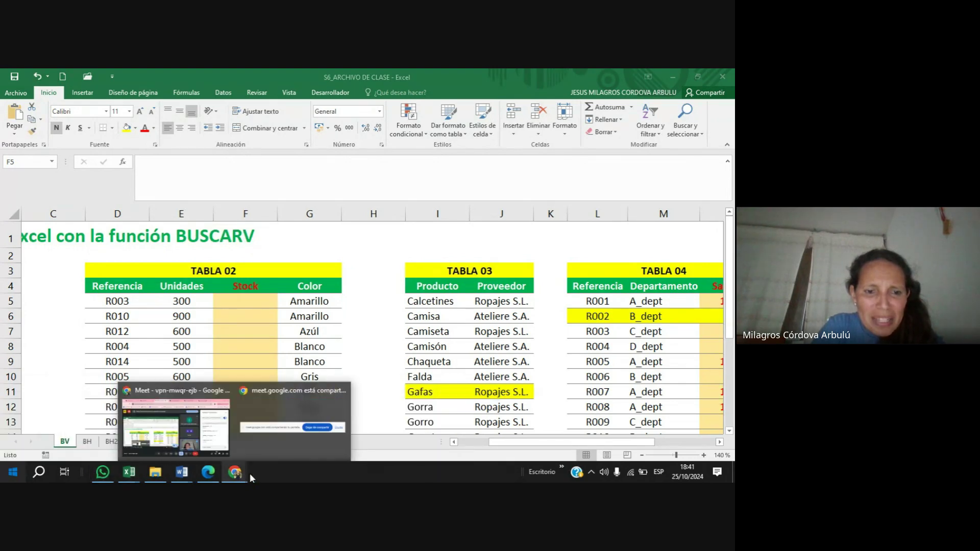
{"action": "left_click", "coordinate": [208, 443]}
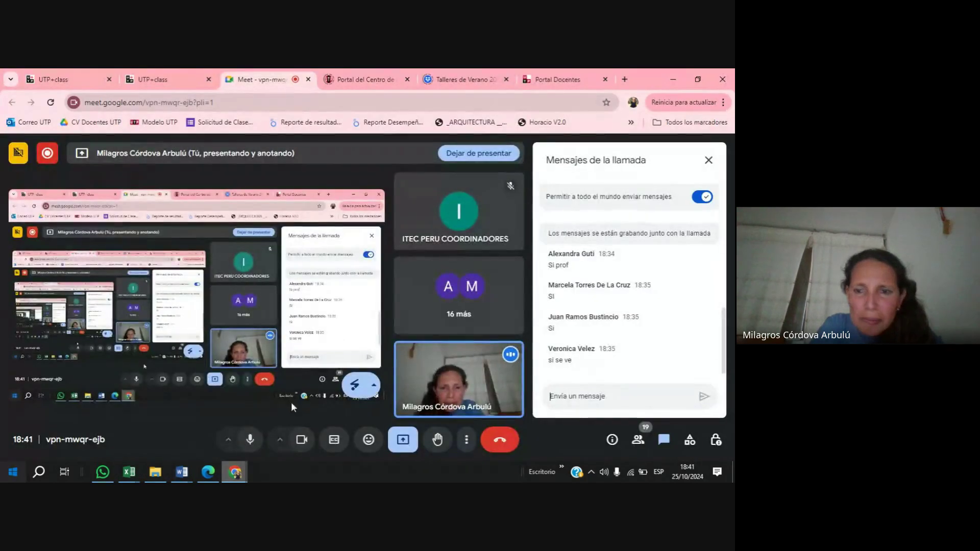
{"action": "left_click", "coordinate": [585, 402]}
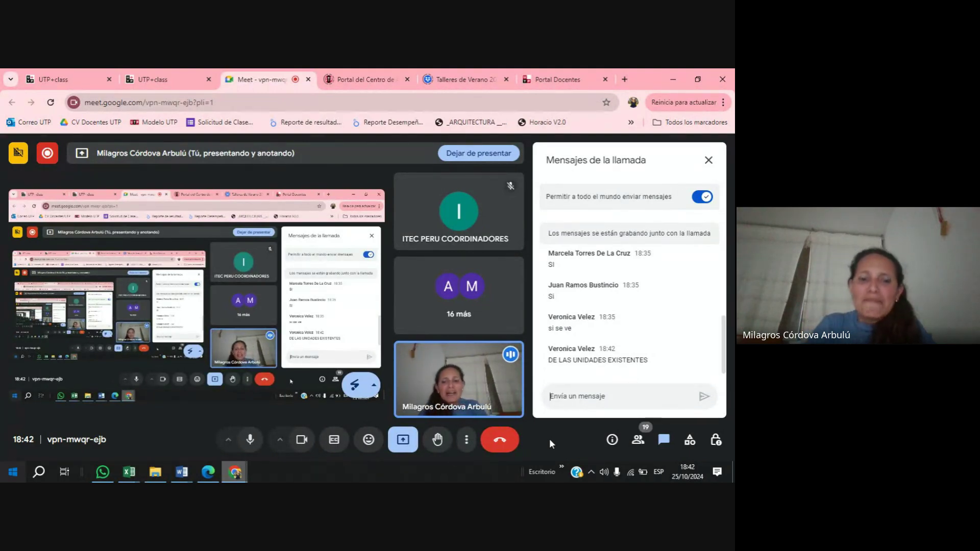
Switch back to the S6_ARCHIVO DE CLASE workbook in Excel.
{"action": "mouse_move", "coordinate": [149, 480]}
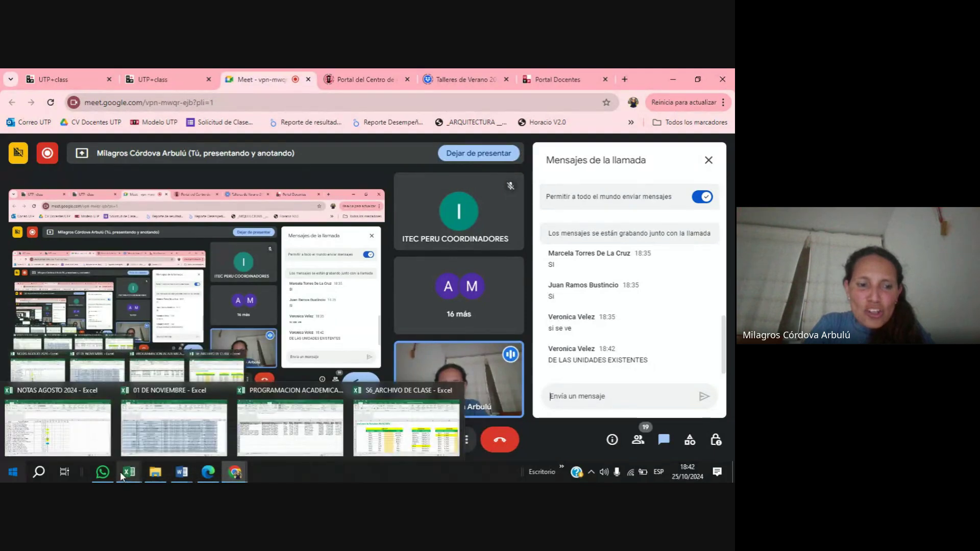
{"action": "left_click_drag", "start_coordinate": [129, 473], "coordinate": [207, 472]}
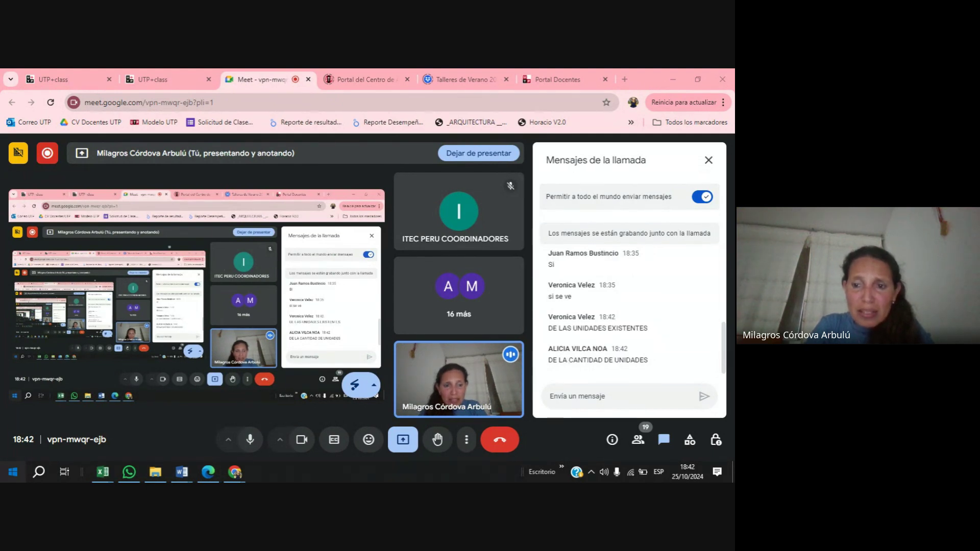
{"action": "mouse_move", "coordinate": [105, 461]}
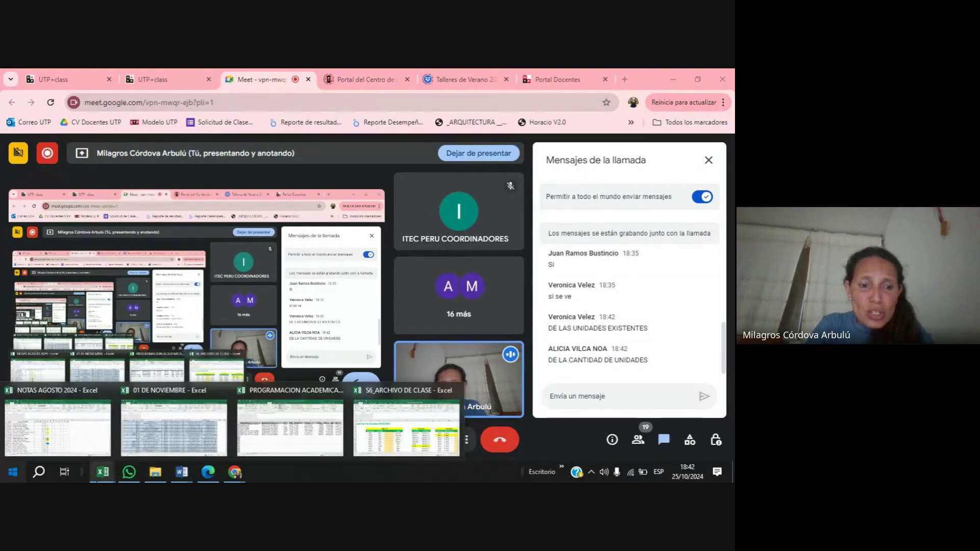
{"action": "left_click", "coordinate": [409, 432]}
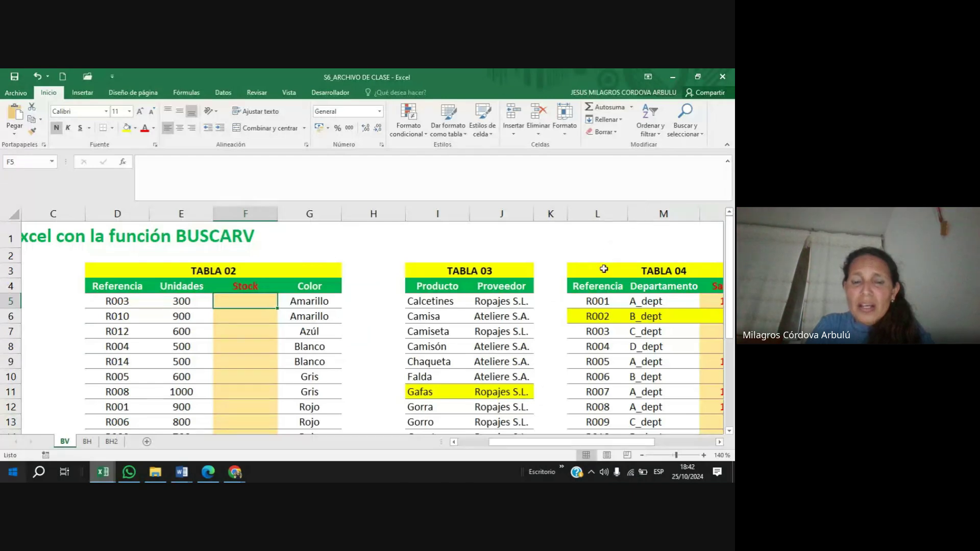
Examine the Unidades and Stock columns of TABLA 06, from their headings down to the row for 300 units.
{"action": "left_click", "coordinate": [540, 313]}
{"action": "key", "text": "Right"}
{"action": "key", "text": "Right"}
{"action": "key", "text": "Right"}
{"action": "key", "text": "Right"}
{"action": "key", "text": "Right"}
{"action": "key", "text": "Right"}
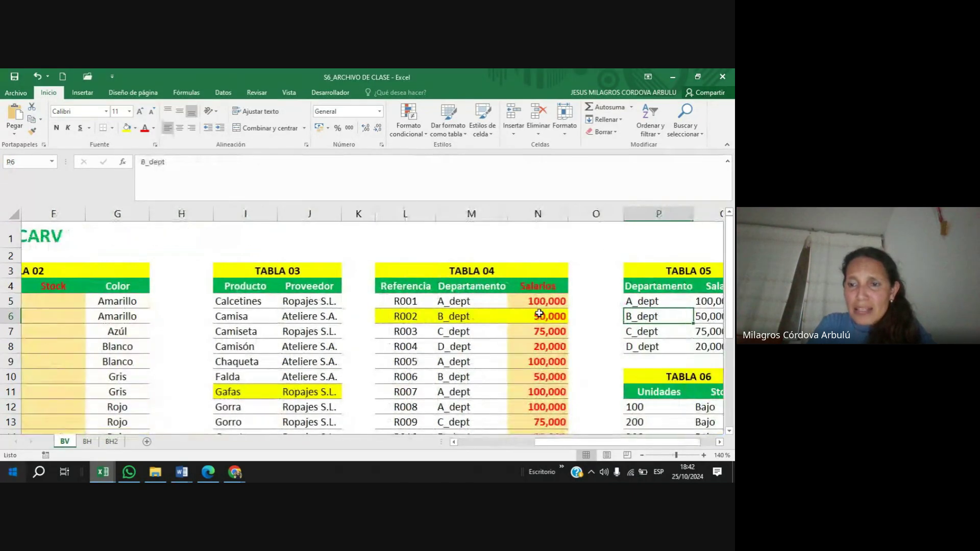
{"action": "key", "text": "Down"}
{"action": "key", "text": "Down"}
{"action": "key", "text": "Down"}
{"action": "key", "text": "Down"}
{"action": "key", "text": "Down"}
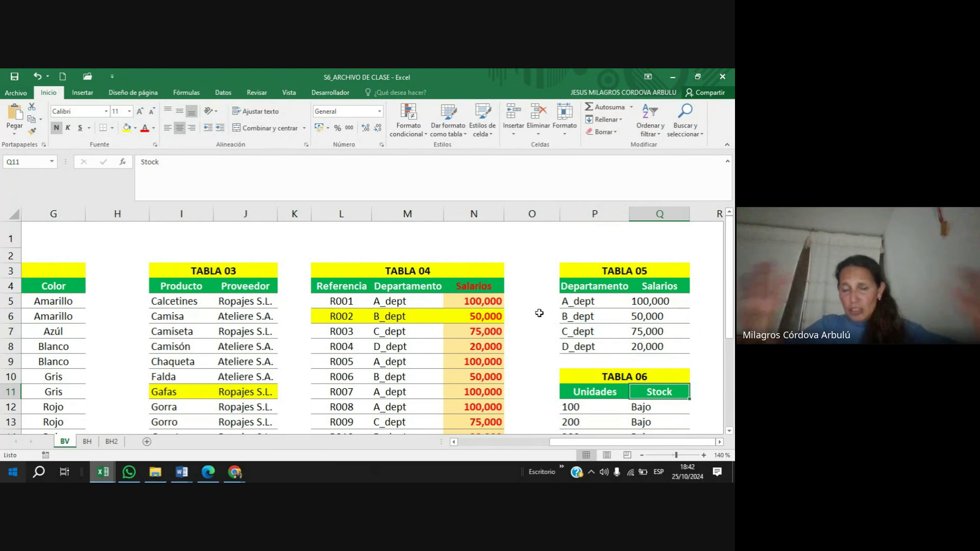
{"action": "key", "text": "Down"}
{"action": "key", "text": "Down"}
{"action": "key", "text": "Down"}
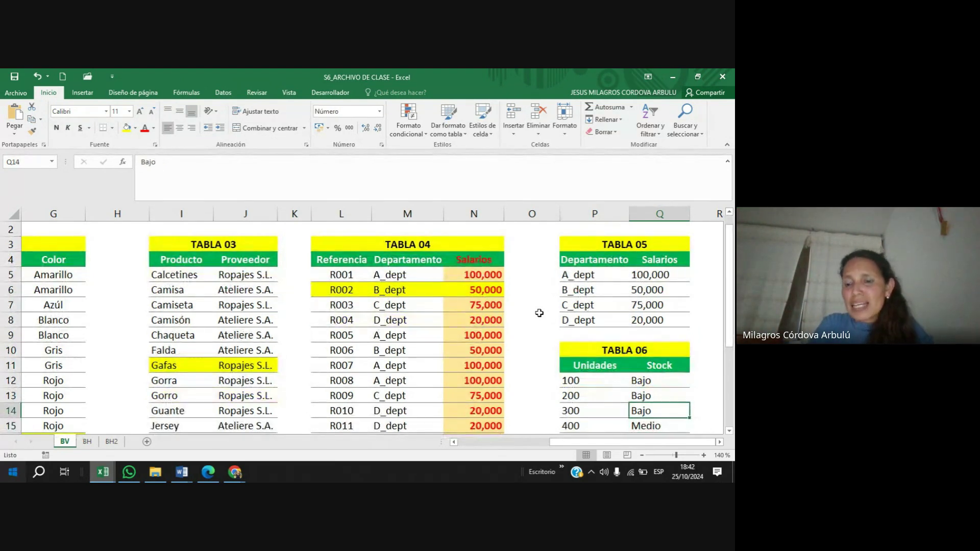
{"action": "key", "text": "Up"}
{"action": "key", "text": "Up"}
{"action": "key", "text": "Up"}
{"action": "key", "text": "Left"}
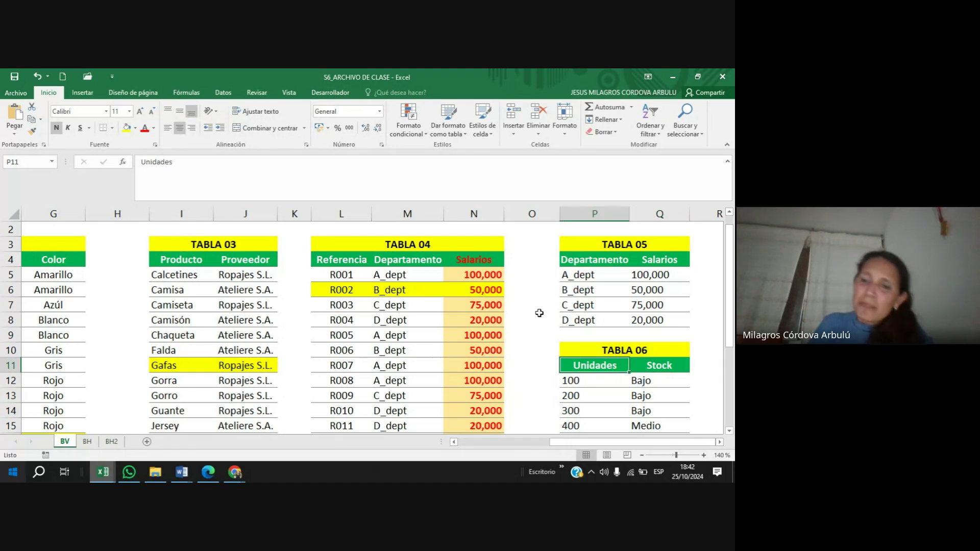
{"action": "key", "text": "Right"}
{"action": "key", "text": "Right"}
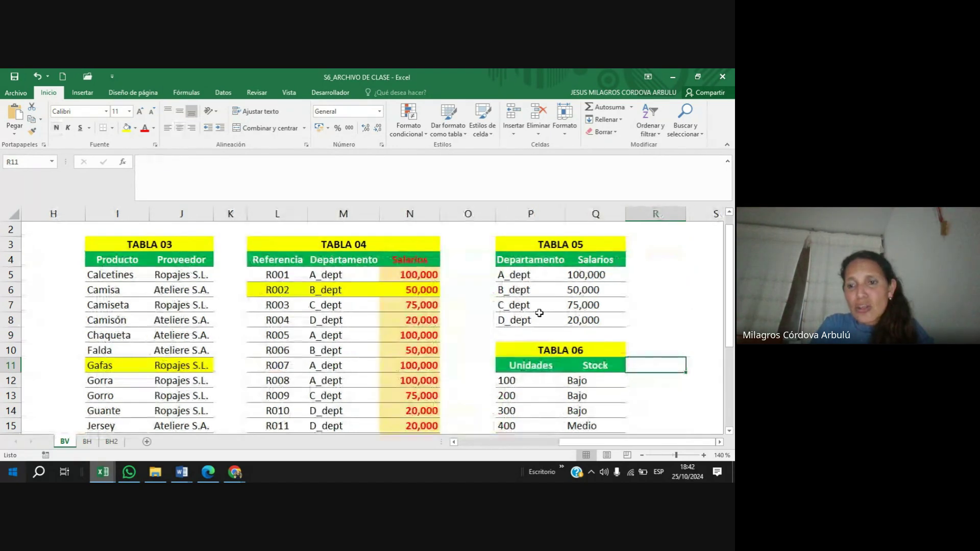
Go back across the sheet from TABLA 06 to the first Stock cell of TABLA 02, F5.
{"action": "key", "text": "Left"}
{"action": "key", "text": "Left"}
{"action": "key", "text": "Left"}
{"action": "key", "text": "Left"}
{"action": "key", "text": "Left"}
{"action": "key", "text": "Left"}
{"action": "key", "text": "Left"}
{"action": "key", "text": "Left"}
{"action": "key", "text": "Left"}
{"action": "key", "text": "Left"}
{"action": "key", "text": "Left"}
{"action": "key", "text": "Left"}
{"action": "key", "text": "Left"}
{"action": "key", "text": "Left"}
{"action": "key", "text": "Left"}
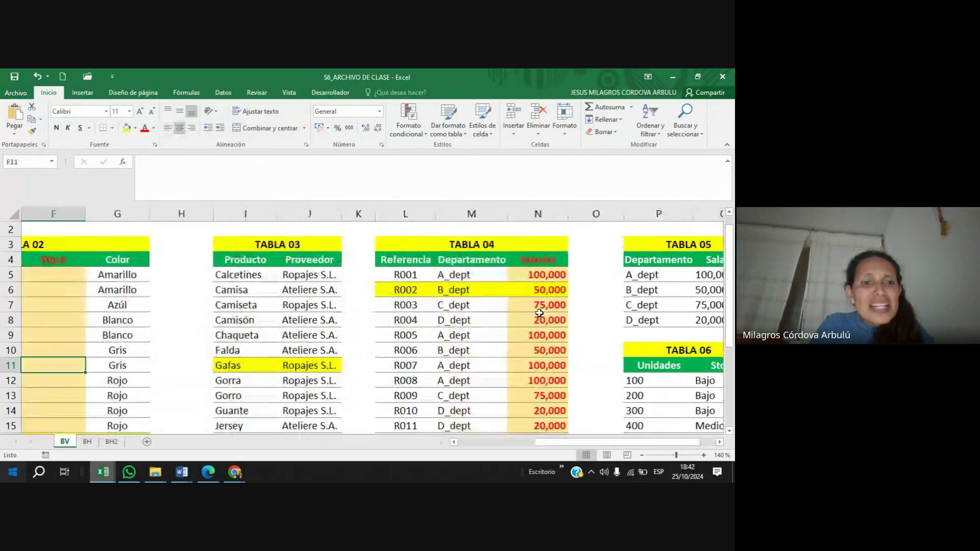
{"action": "key", "text": "Up"}
{"action": "key", "text": "Up"}
{"action": "key", "text": "Up"}
{"action": "key", "text": "Up"}
{"action": "key", "text": "Up"}
{"action": "key", "text": "Up"}
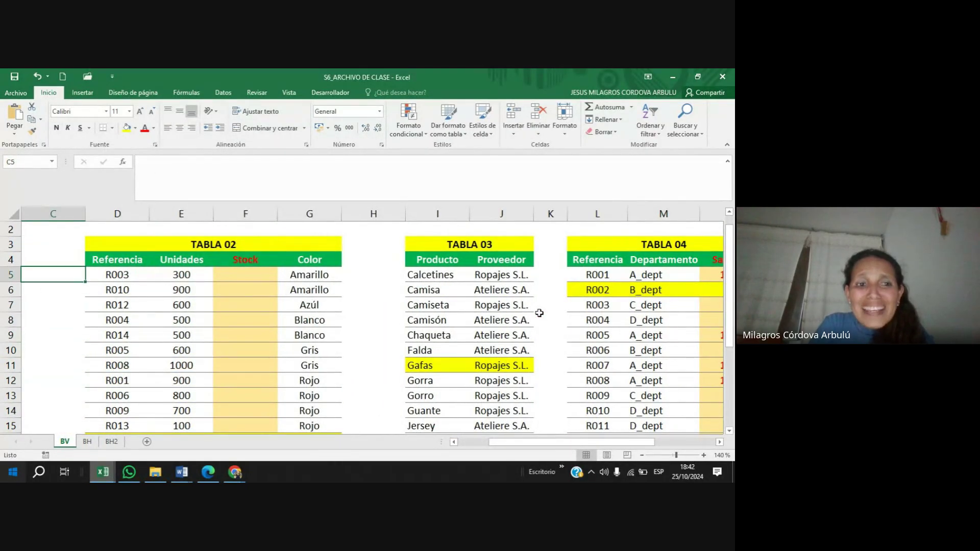
{"action": "key", "text": "Right"}
{"action": "key", "text": "Right"}
{"action": "key", "text": "Right"}
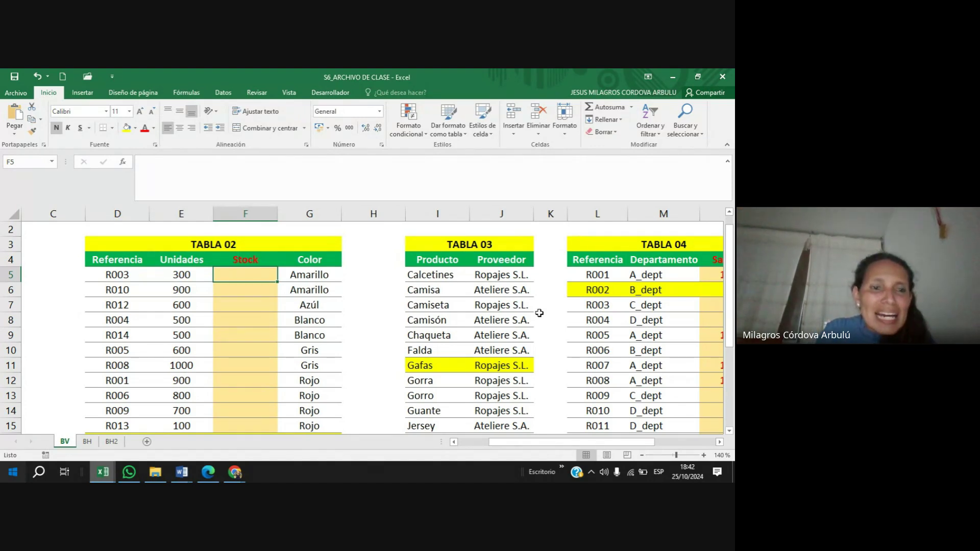
Follow row 5 from TABLA 02 to TABLA 05 and examine the first Stock entries of TABLA 06 below it.
{"action": "key", "text": "Right"}
{"action": "key", "text": "Right"}
{"action": "key", "text": "Right"}
{"action": "key", "text": "Right"}
{"action": "key", "text": "Right"}
{"action": "key", "text": "Right"}
{"action": "key", "text": "Right"}
{"action": "key", "text": "Right"}
{"action": "key", "text": "Right"}
{"action": "key", "text": "Right"}
{"action": "key", "text": "Right"}
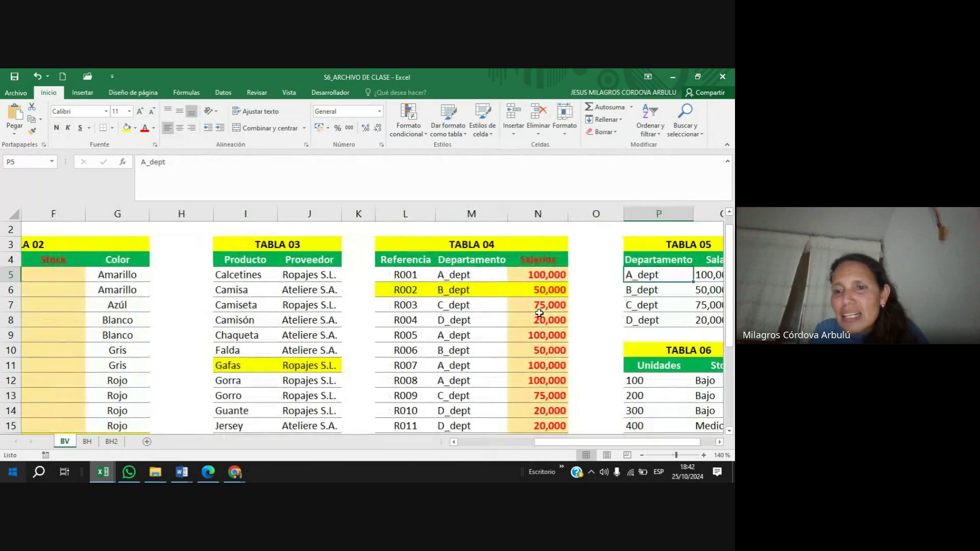
{"action": "key", "text": "Down"}
{"action": "key", "text": "Down"}
{"action": "key", "text": "Down"}
{"action": "key", "text": "Down"}
{"action": "key", "text": "Down"}
{"action": "key", "text": "Down"}
{"action": "key", "text": "Right"}
{"action": "key", "text": "Down"}
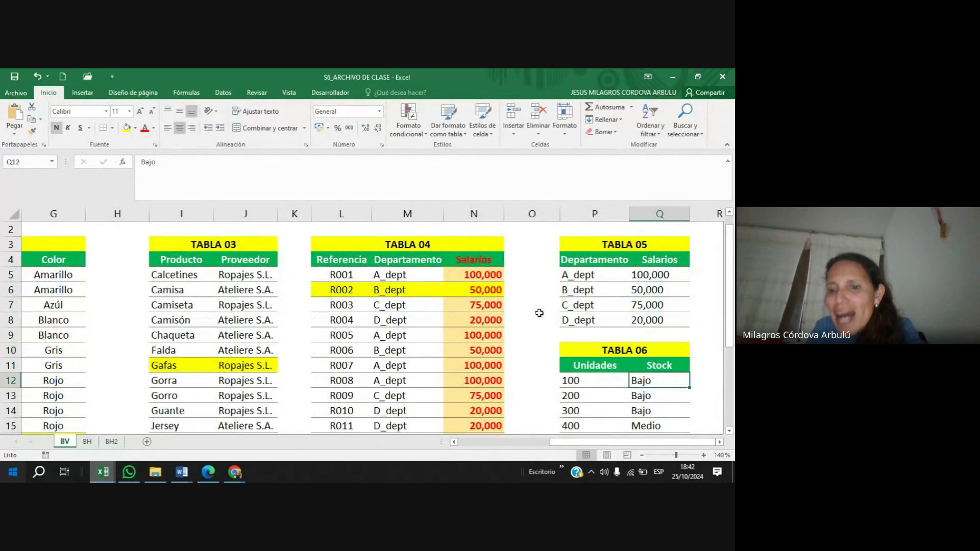
{"action": "key", "text": "Down"}
Return to TABLA 02 and select the Stock cell of its first row, next to the 300 in Unidades.
{"action": "key", "text": "Left"}
{"action": "key", "text": "Left"}
{"action": "key", "text": "Left"}
{"action": "key", "text": "Left"}
{"action": "key", "text": "Left"}
{"action": "key", "text": "Left"}
{"action": "key", "text": "Left"}
{"action": "key", "text": "Left"}
{"action": "key", "text": "Left"}
{"action": "key", "text": "Left"}
{"action": "key", "text": "Left"}
{"action": "key", "text": "Left"}
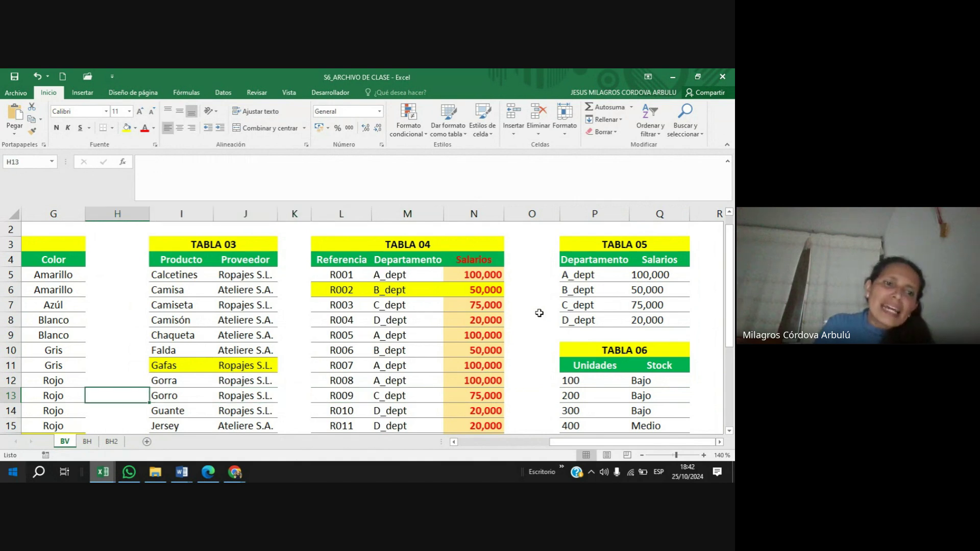
{"action": "key", "text": "Up"}
{"action": "key", "text": "Up"}
{"action": "key", "text": "Up"}
{"action": "key", "text": "Up"}
{"action": "key", "text": "Up"}
{"action": "key", "text": "Up"}
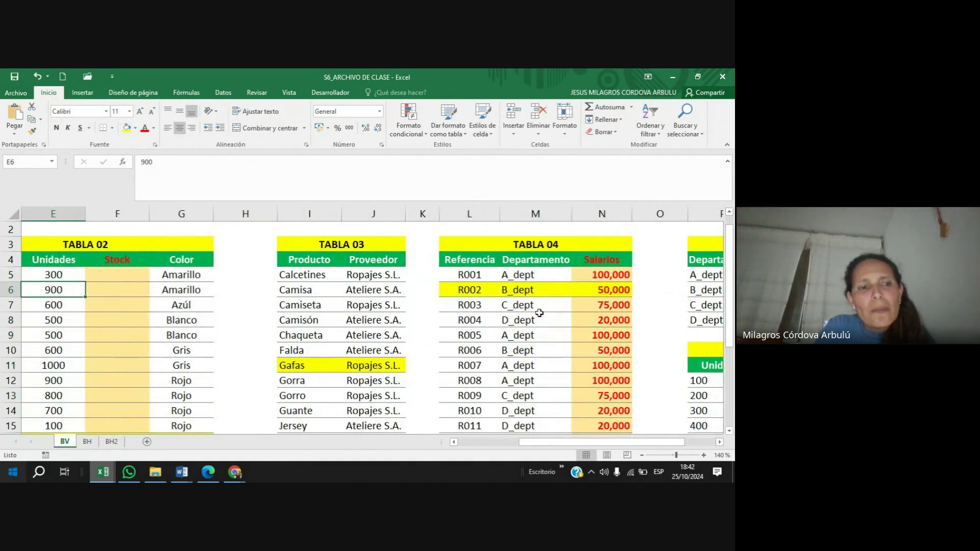
{"action": "key", "text": "Up"}
{"action": "key", "text": "Up"}
{"action": "key", "text": "Right"}
{"action": "type", "text": "Baj"}
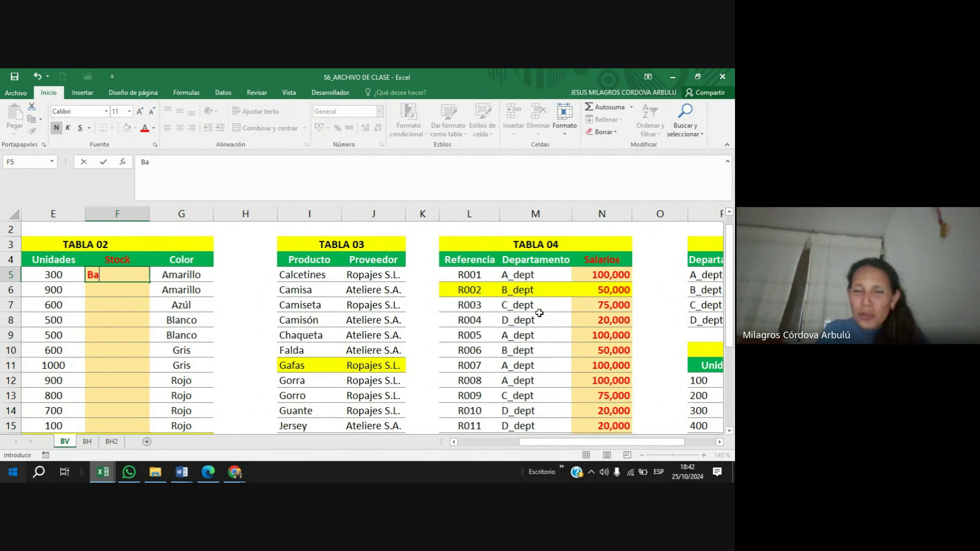
{"action": "key", "text": "BackSpace"}
{"action": "key", "text": "BackSpace"}
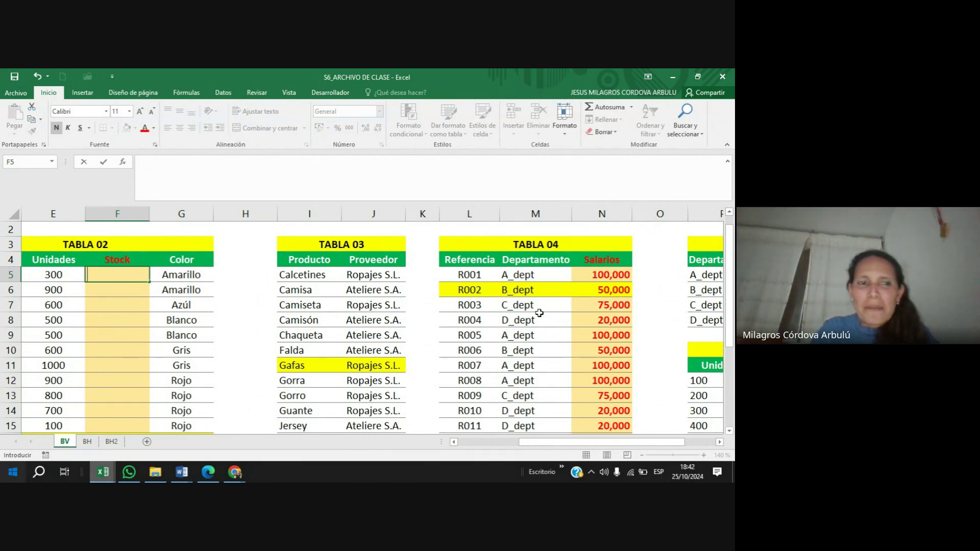
{"action": "left_click", "coordinate": [163, 317]}
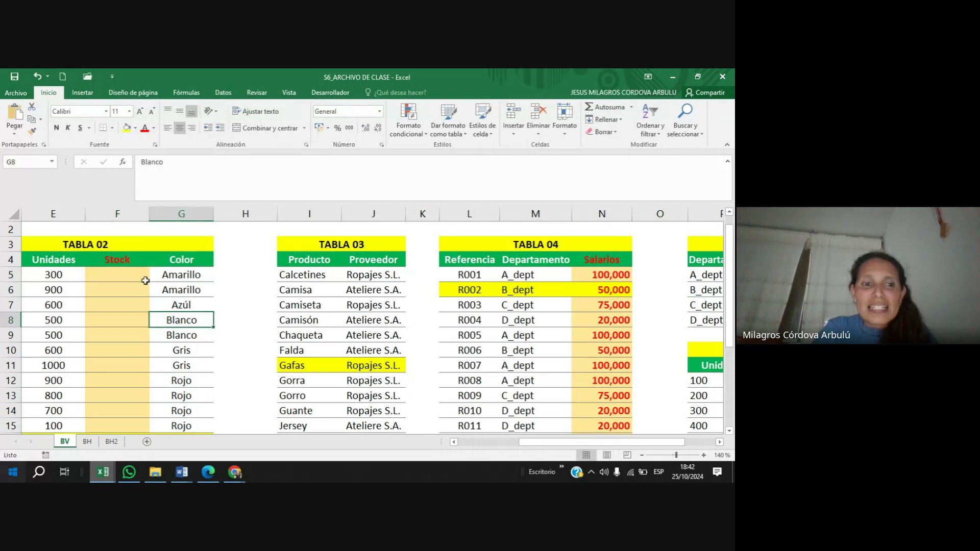
Start a BUSCARV formula in Stock cell F5 of TABLA 02 with the Unidades cell E5 as the lookup value.
{"action": "left_click_drag", "start_coordinate": [145, 280], "coordinate": [118, 410]}
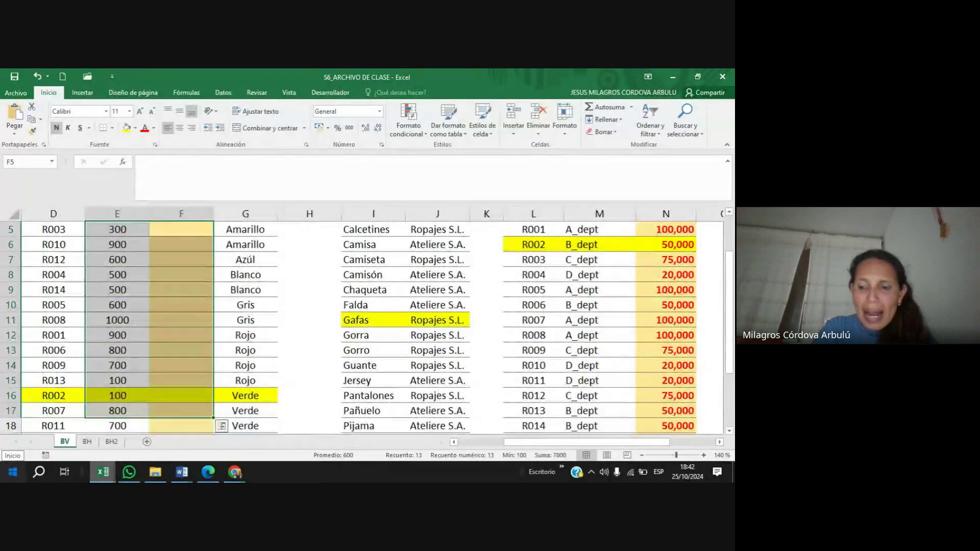
{"action": "left_click", "coordinate": [182, 229]}
{"action": "scroll", "coordinate": [139, 320], "scroll_direction": "up", "scroll_amount": 2}
{"action": "type", "text": "="}
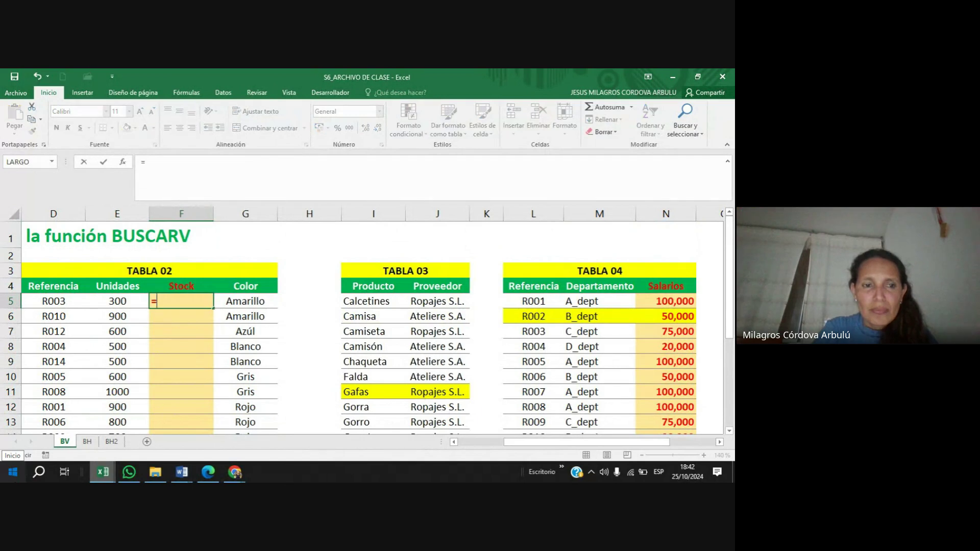
{"action": "type", "text": "buscar"}
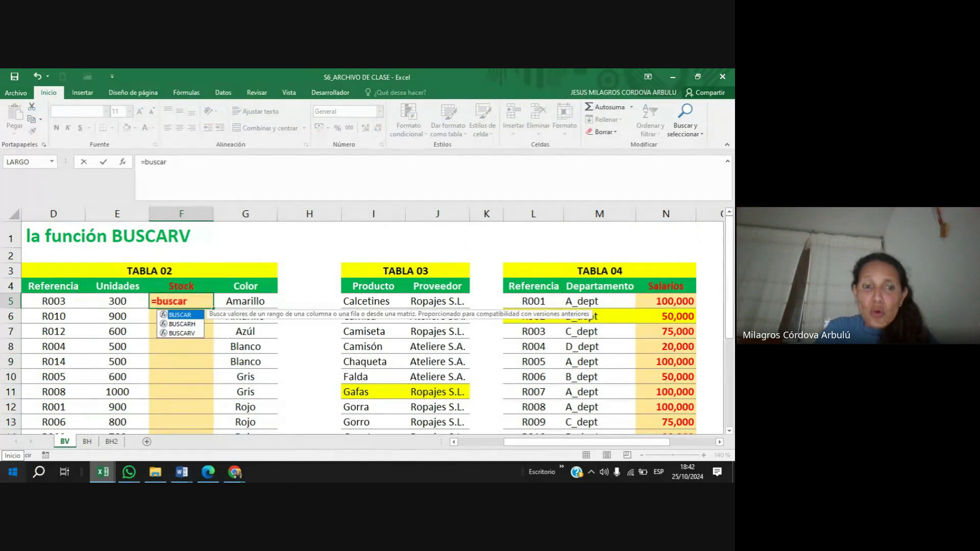
{"action": "double_click", "coordinate": [193, 334]}
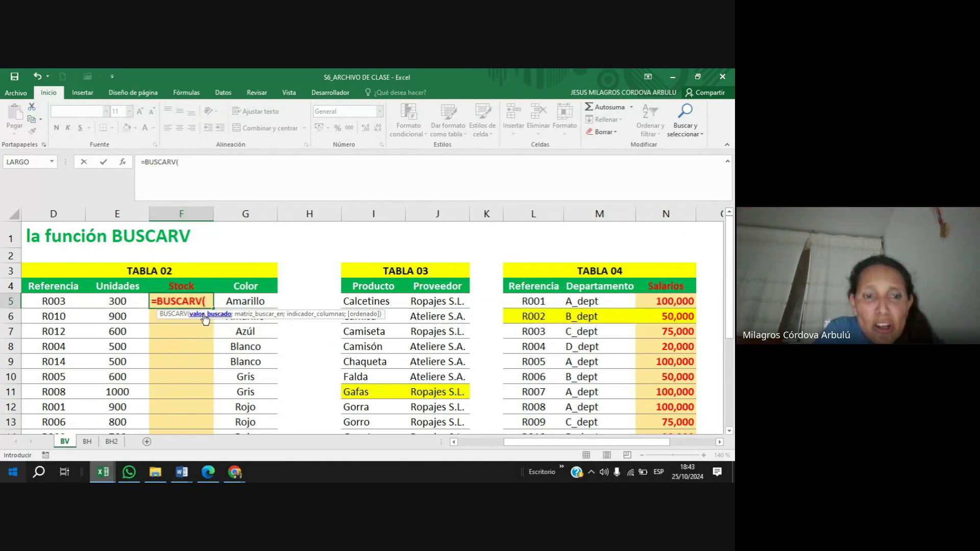
{"action": "left_click", "coordinate": [107, 299]}
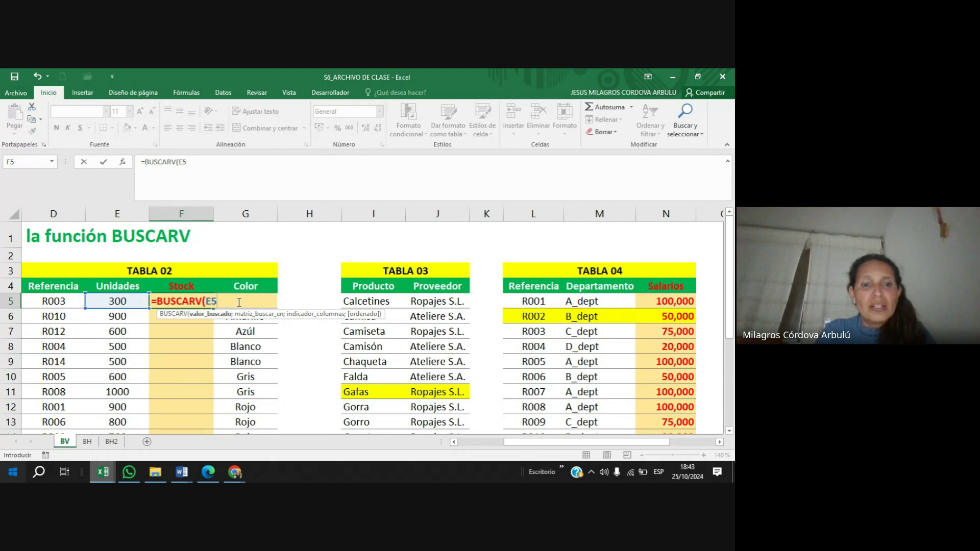
{"action": "type", "text": ";"}
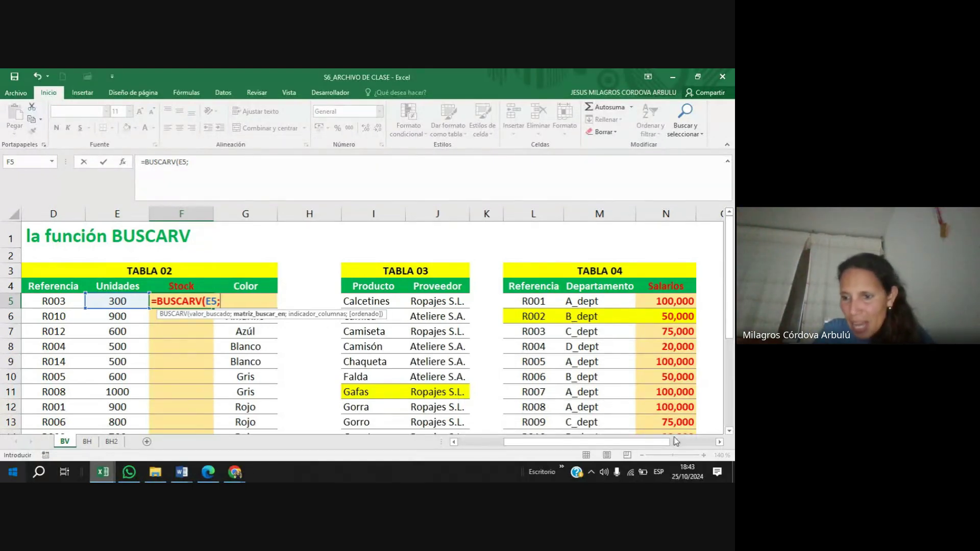
Set the formula's lookup array to TABLA 06 including its headings, P11:Q21.
{"action": "left_click", "coordinate": [720, 442]}
{"action": "left_click", "coordinate": [720, 442]}
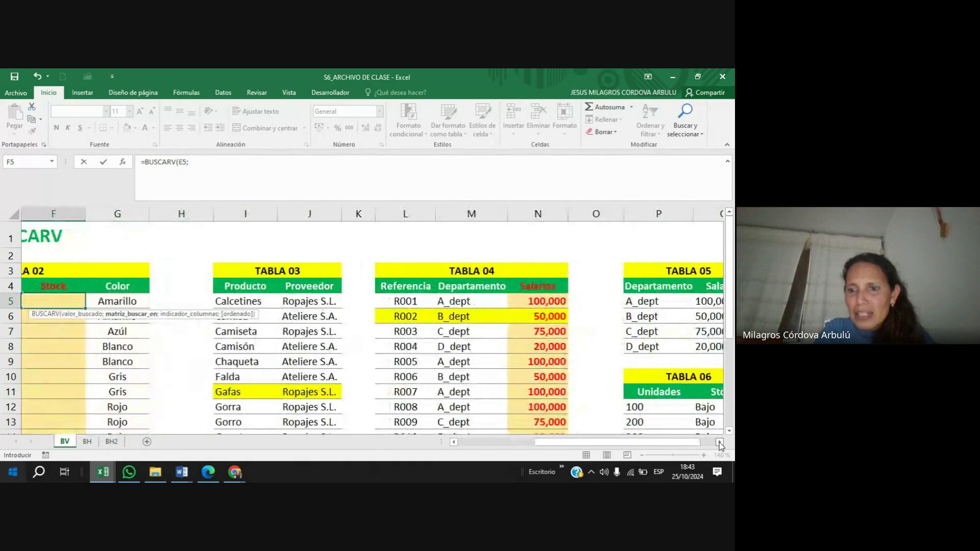
{"action": "left_click", "coordinate": [720, 442]}
{"action": "left_click_drag", "start_coordinate": [606, 397], "coordinate": [635, 395]}
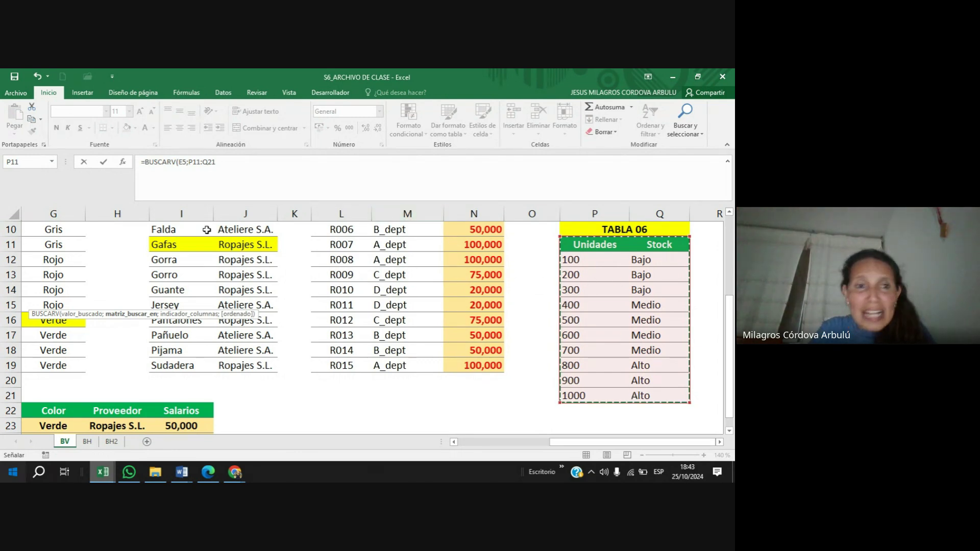
Make the formula's TABLA 06 lookup array absolute, as $P$11:$Q$21.
{"action": "left_click", "coordinate": [189, 161]}
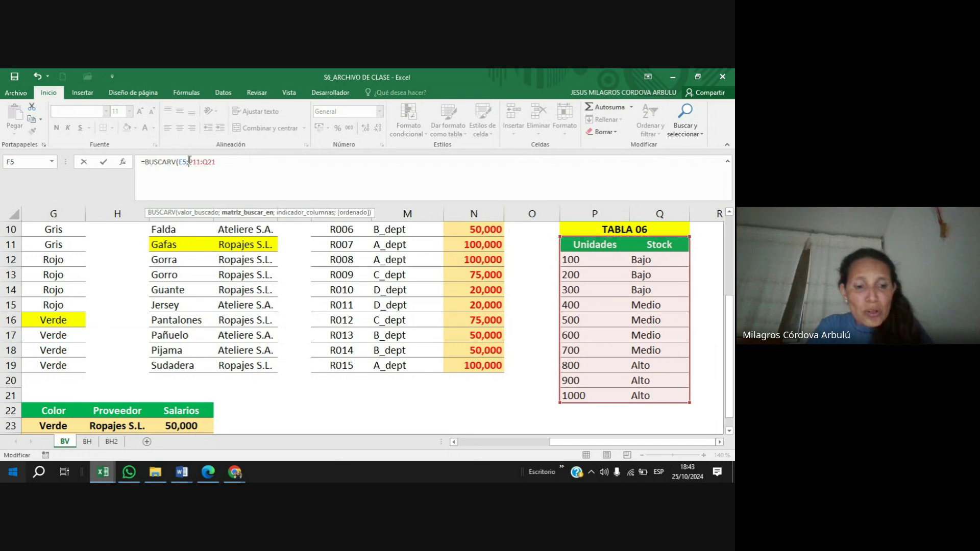
{"action": "type", "text": "$"}
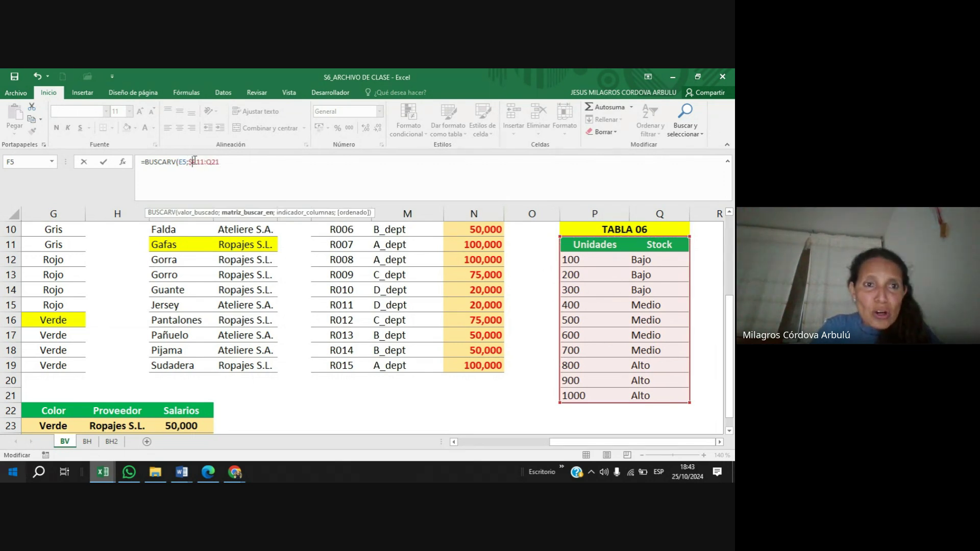
{"action": "left_click", "coordinate": [197, 162]}
{"action": "type", "text": "$P"}
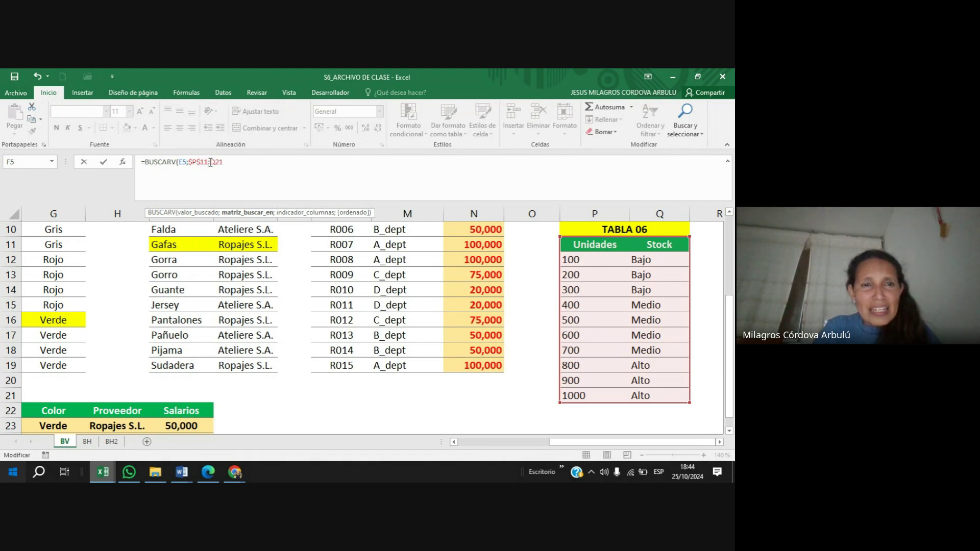
{"action": "type", "text": "$"}
{"action": "left_click", "coordinate": [220, 162]}
{"action": "type", "text": "$21"}
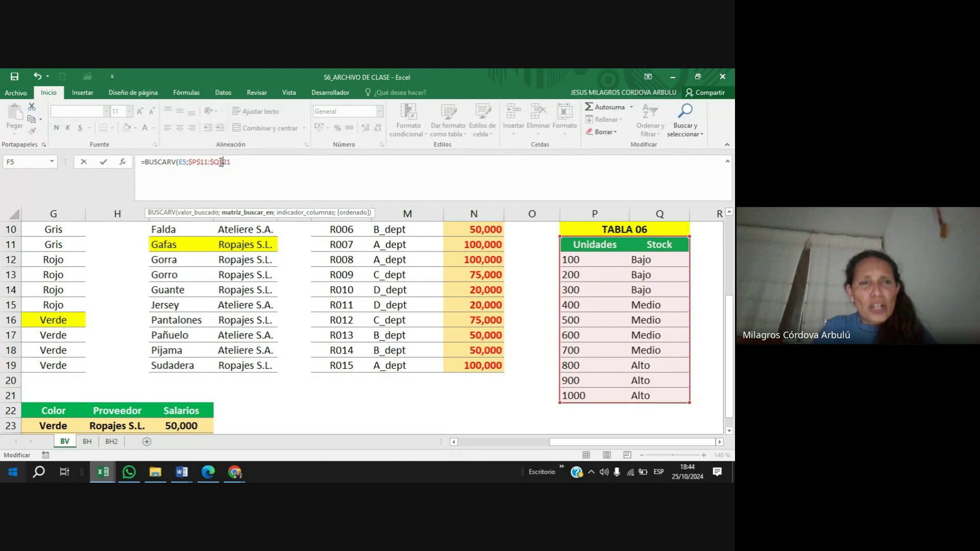
Set the BUSCARV column index in F5 to 2, for the Stock column of TABLA 06.
{"action": "type", "text": ";"}
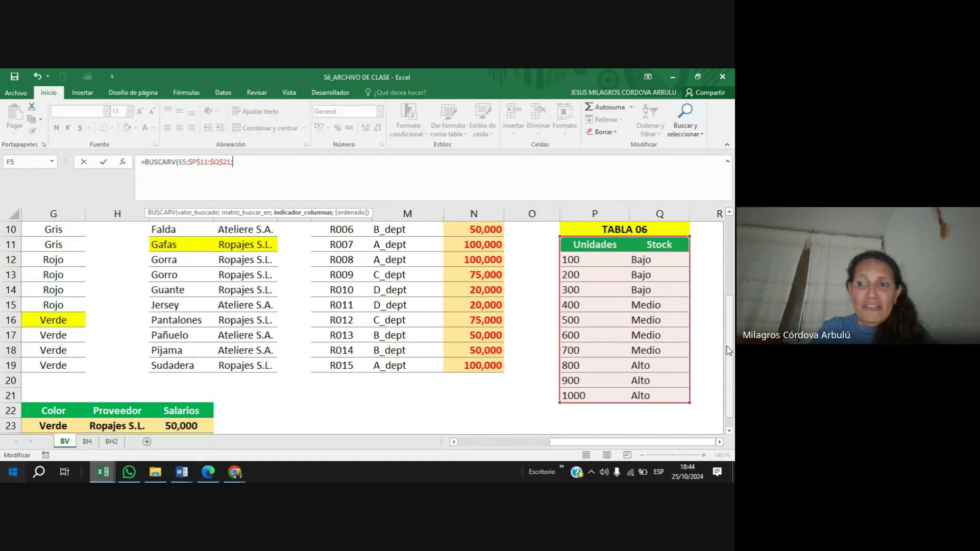
{"action": "left_click_drag", "start_coordinate": [730, 351], "coordinate": [733, 258]}
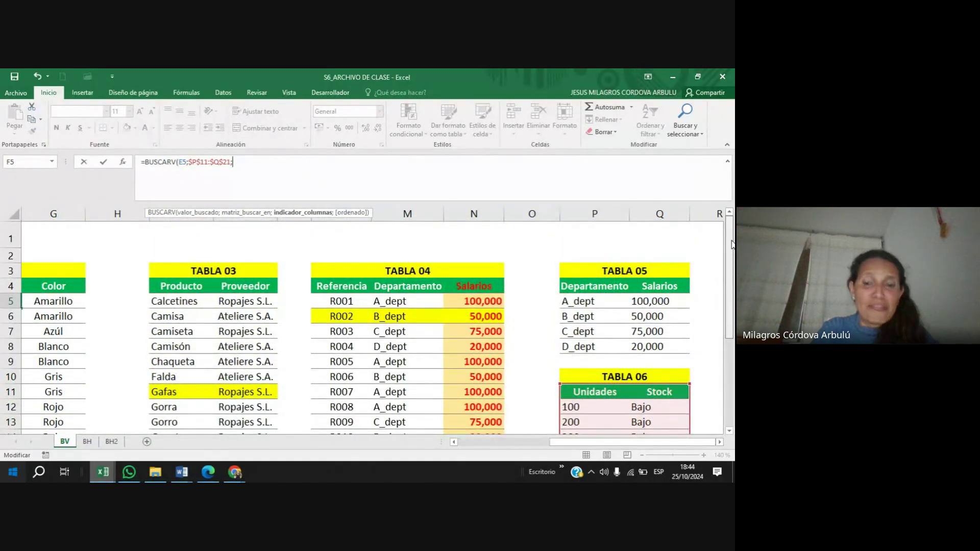
{"action": "left_click_drag", "start_coordinate": [600, 442], "coordinate": [540, 443]}
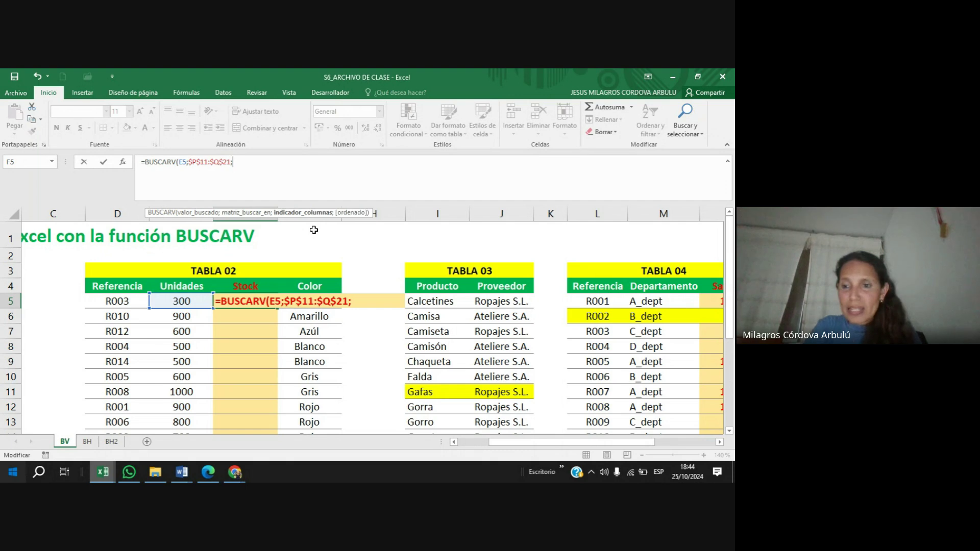
{"action": "left_click", "coordinate": [719, 444]}
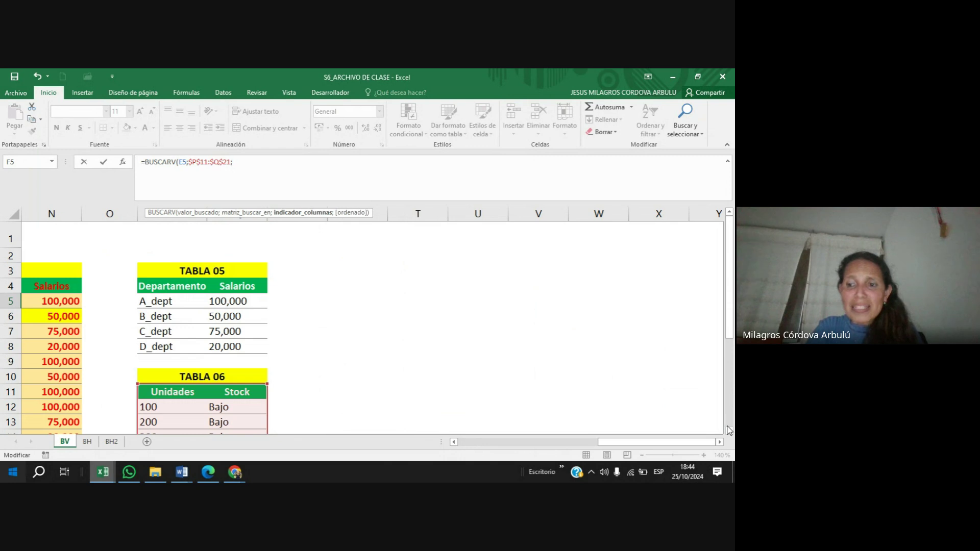
{"action": "left_click", "coordinate": [729, 431]}
{"action": "left_click", "coordinate": [729, 431]}
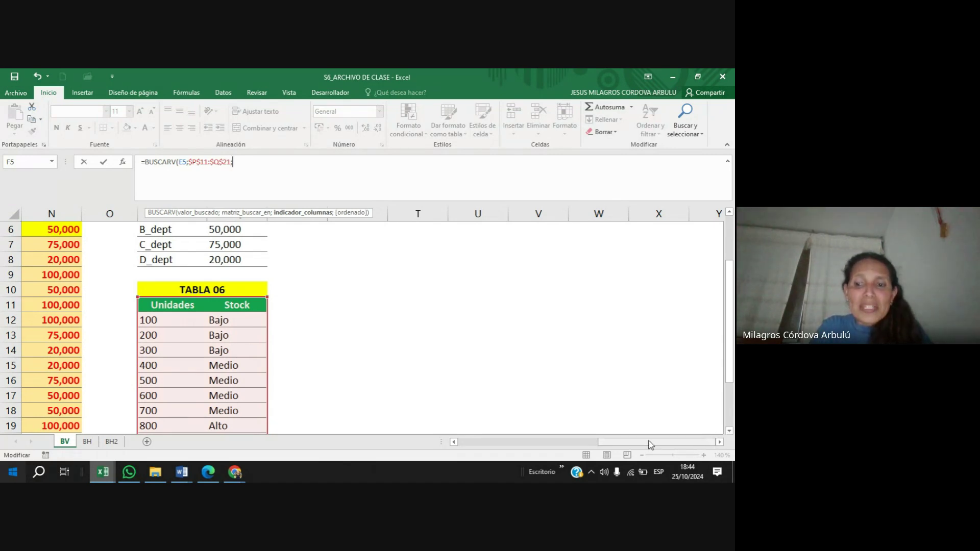
{"action": "left_click_drag", "start_coordinate": [652, 445], "coordinate": [559, 440]}
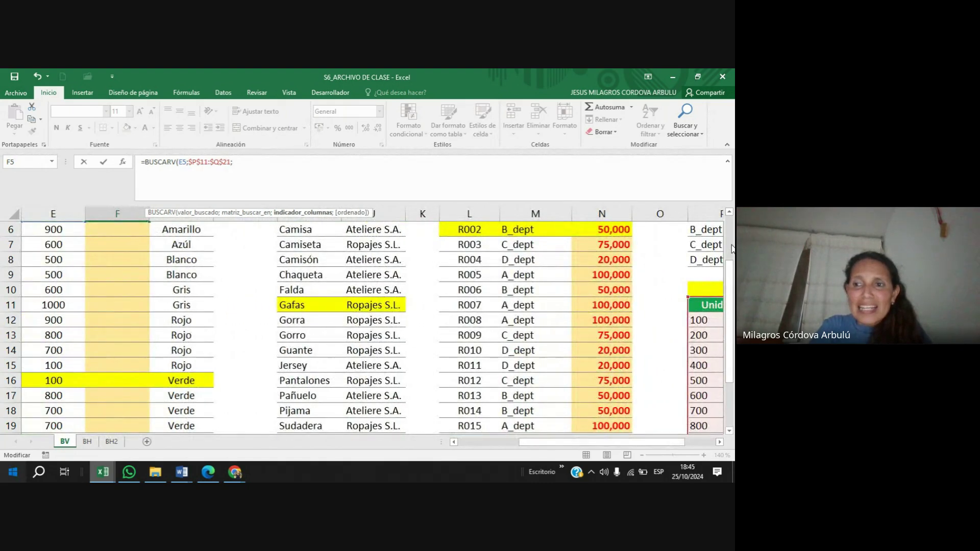
{"action": "scroll", "coordinate": [731, 260], "scroll_direction": "up", "scroll_amount": 2}
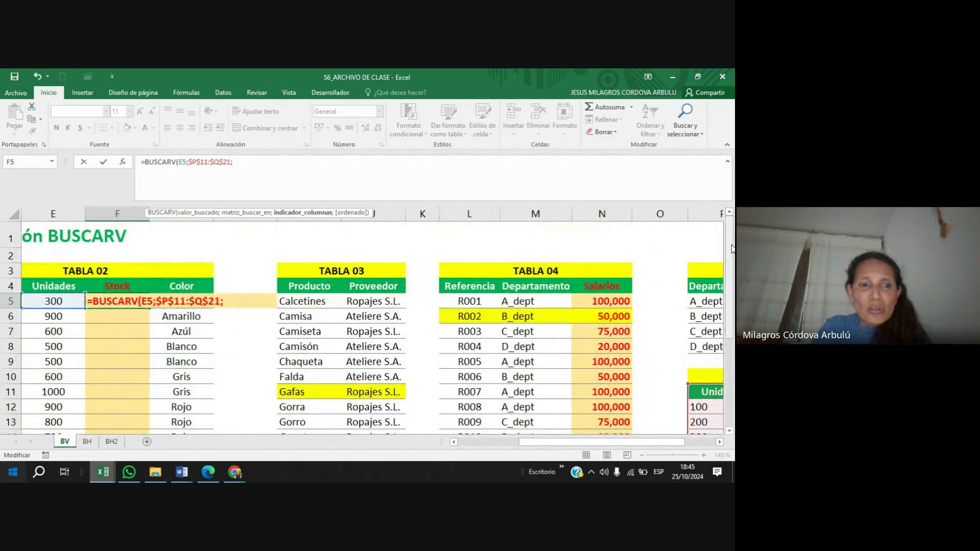
{"action": "left_click", "coordinate": [230, 301]}
{"action": "type", "text": "2"}
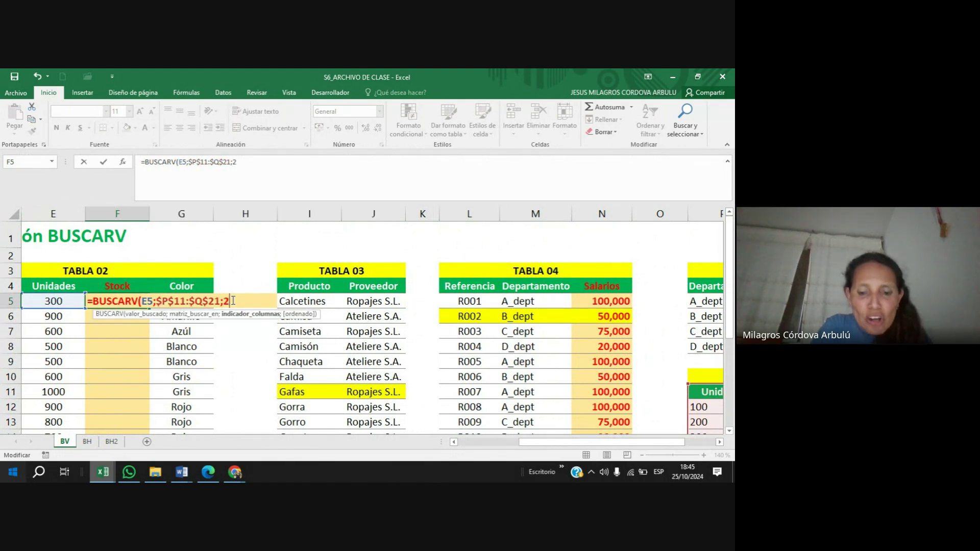
{"action": "key", "text": "ctrl+semicolon"}
{"action": "key", "text": "BackSpace"}
{"action": "key", "text": "BackSpace"}
{"action": "key", "text": "BackSpace"}
{"action": "key", "text": "BackSpace"}
{"action": "key", "text": "BackSpace"}
{"action": "key", "text": "BackSpace"}
{"action": "key", "text": "BackSpace"}
{"action": "key", "text": "BackSpace"}
{"action": "key", "text": "BackSpace"}
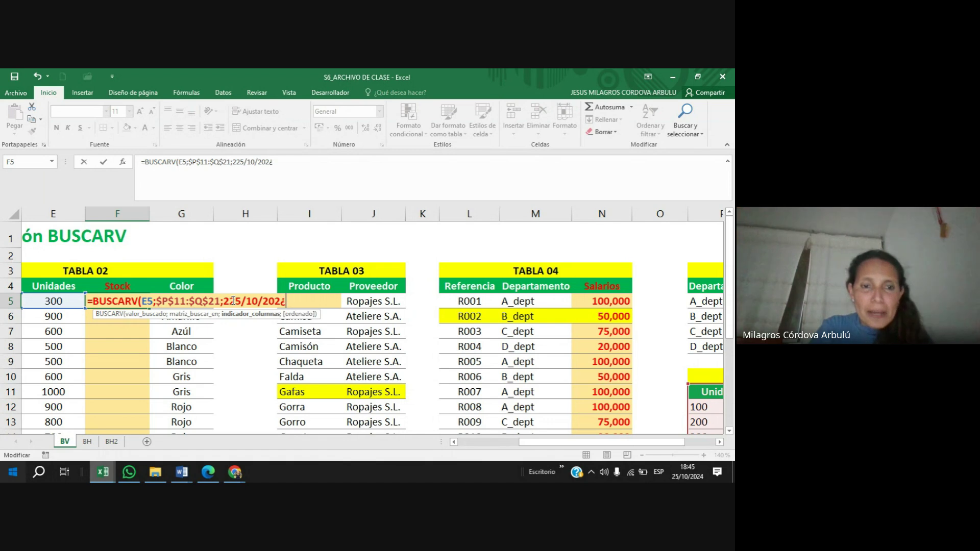
{"action": "key", "text": "BackSpace"}
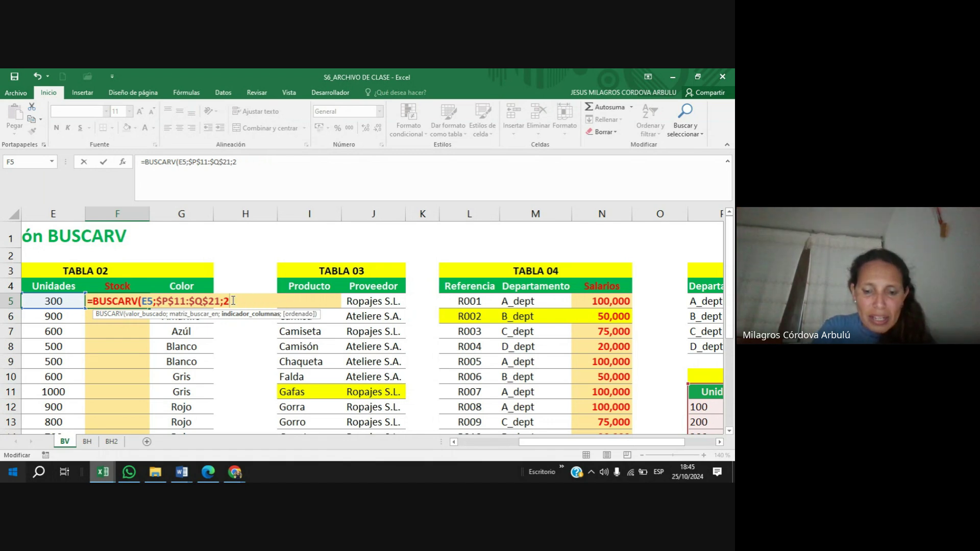
Add the ordenado argument to the F5 formula as FALSO for an exact match.
{"action": "type", "text": ";"}
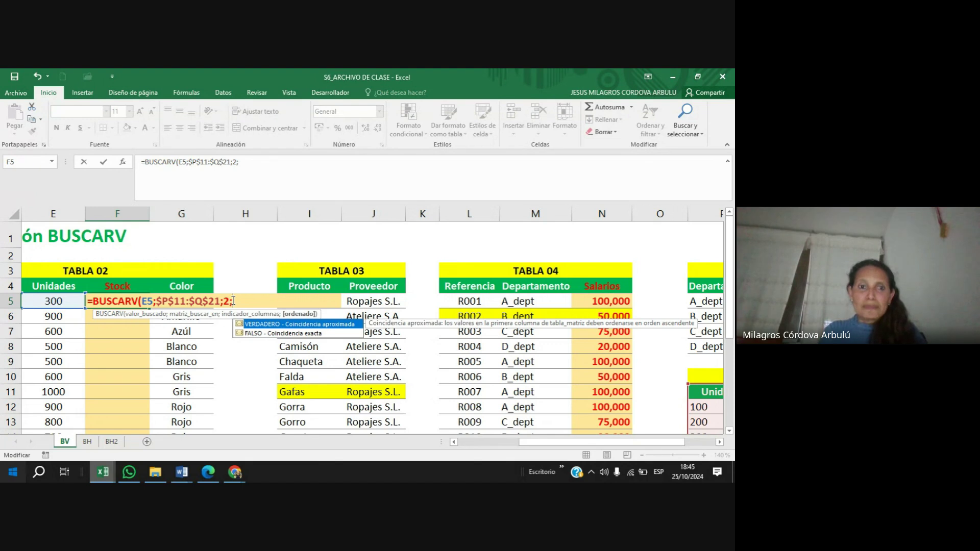
{"action": "left_click", "coordinate": [285, 335]}
{"action": "mouse_move", "coordinate": [155, 472]}
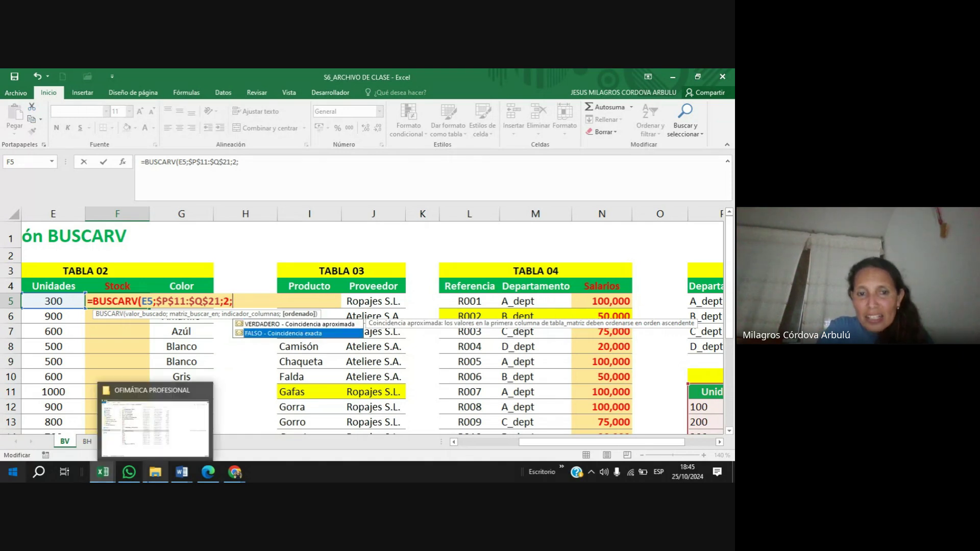
{"action": "double_click", "coordinate": [280, 334]}
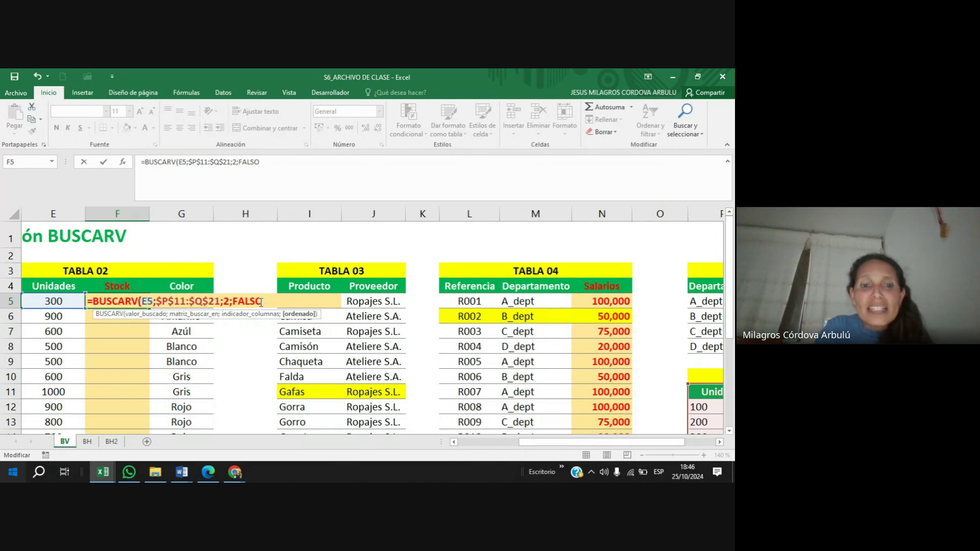
Remove the FALSO argument, choose FALSO - Coincidencia exacta again and close the formula's parenthesis.
{"action": "key", "text": "BackSpace"}
{"action": "key", "text": "BackSpace"}
{"action": "key", "text": "BackSpace"}
{"action": "key", "text": "BackSpace"}
{"action": "key", "text": "BackSpace"}
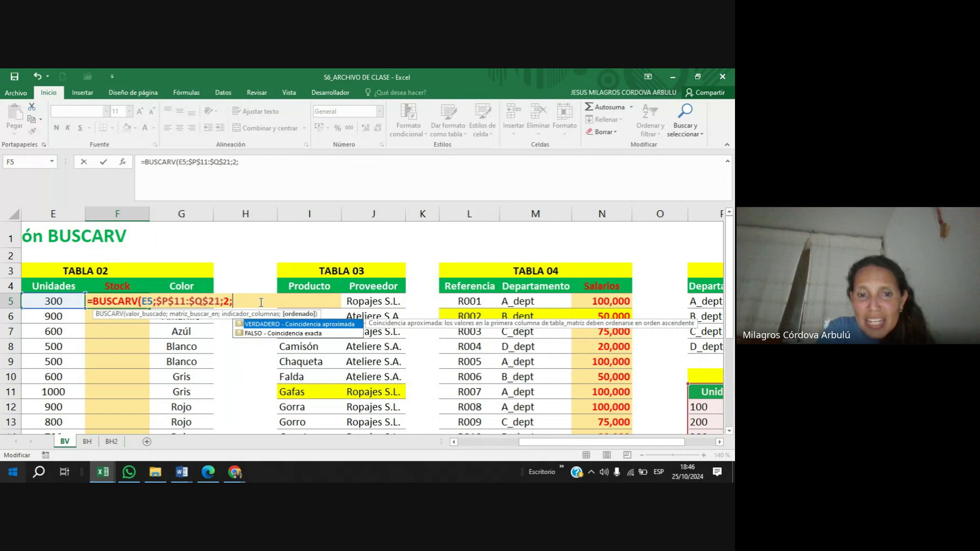
{"action": "double_click", "coordinate": [295, 334]}
{"action": "type", "text": ")"}
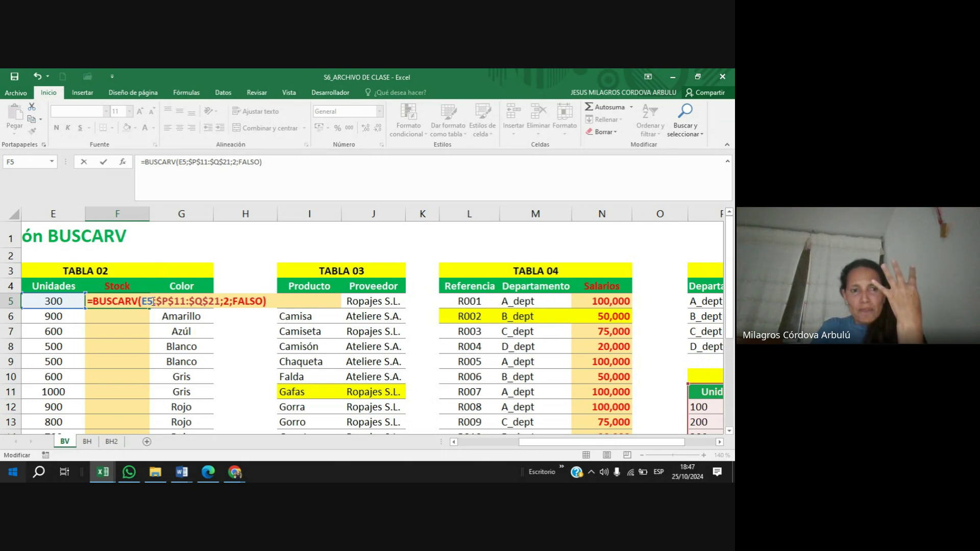
Review the lookup value, lookup array and column index of the BUSCARV formula and enter it in F5.
{"action": "left_click_drag", "start_coordinate": [152, 301], "coordinate": [267, 301]}
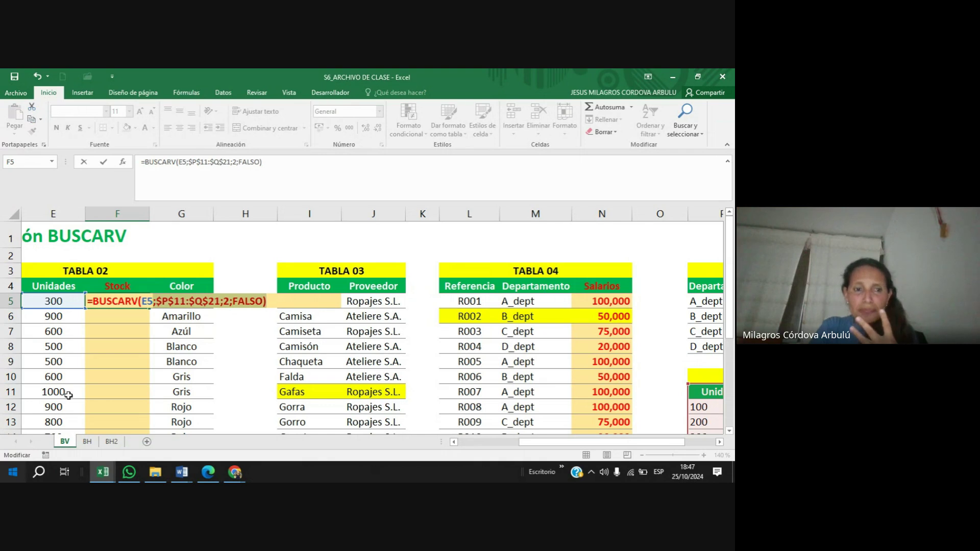
{"action": "left_click", "coordinate": [149, 294]}
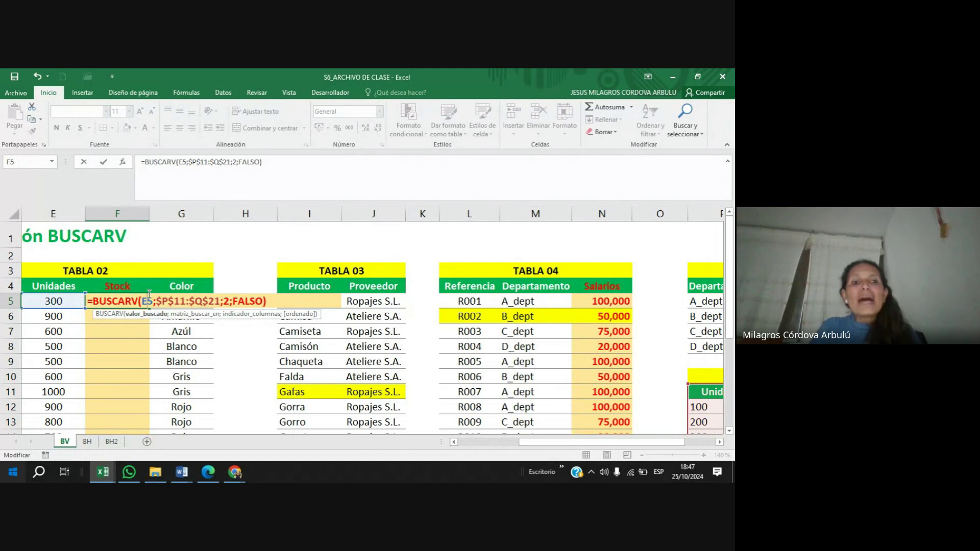
{"action": "left_click", "coordinate": [173, 301]}
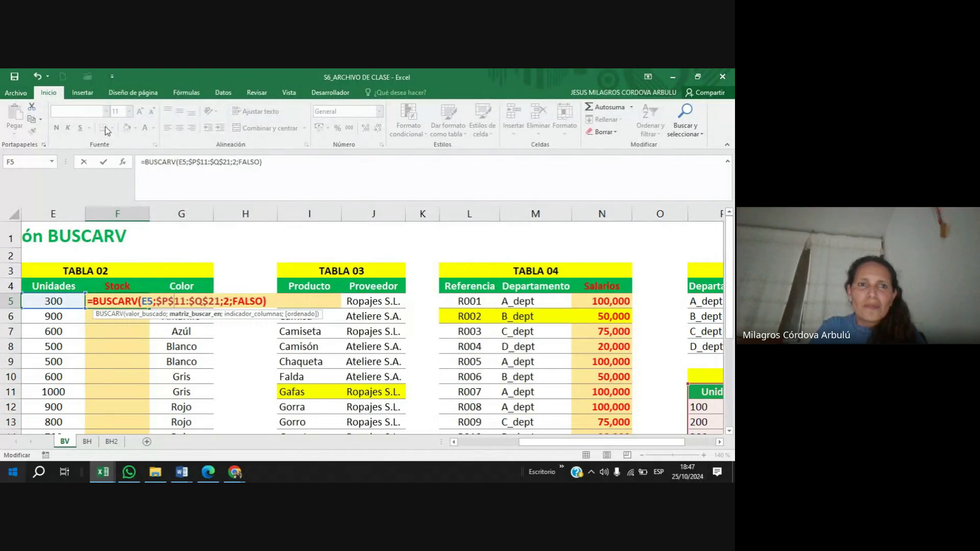
{"action": "left_click", "coordinate": [234, 163]}
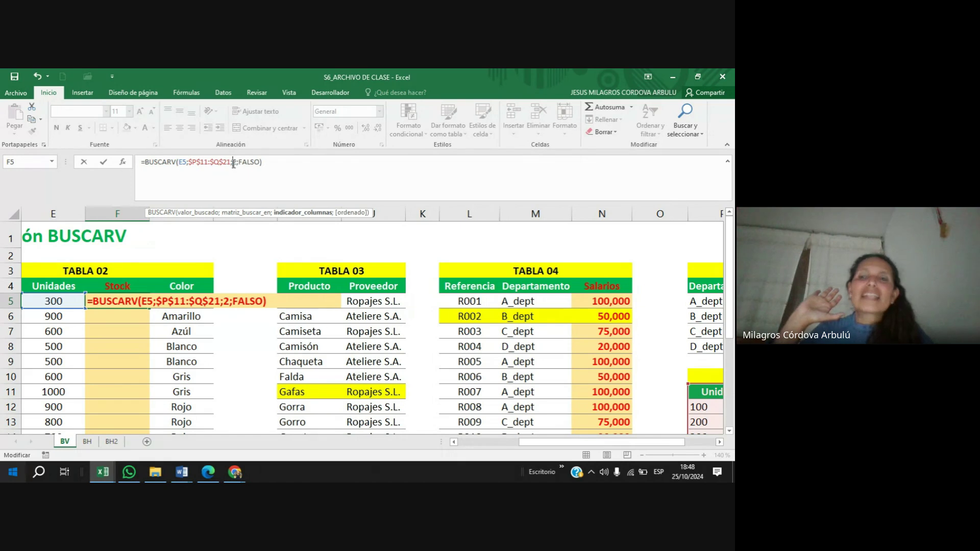
{"action": "left_click", "coordinate": [276, 159]}
{"action": "key", "text": "Return"}
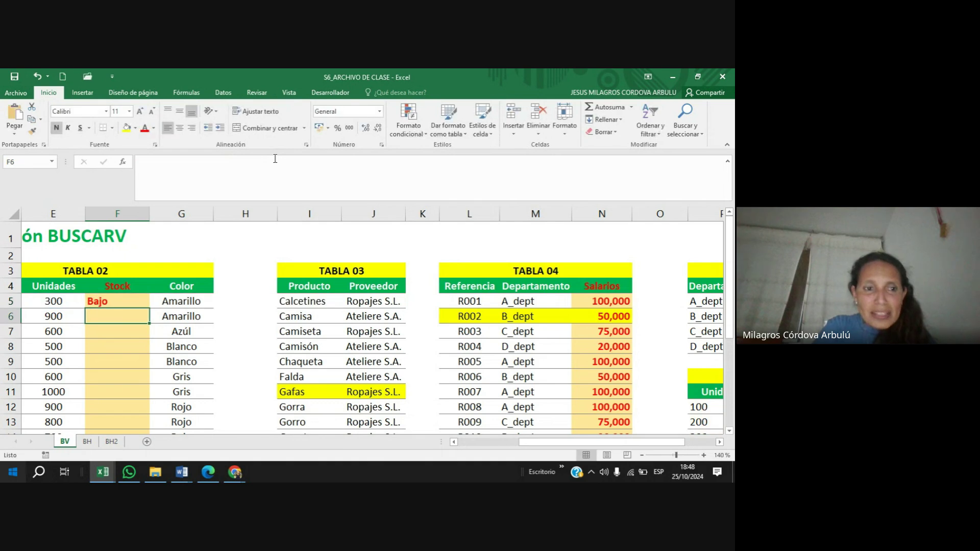
Fill the F5 formula down the Stock column of TABLA 02 and center the column's results.
{"action": "left_click", "coordinate": [134, 304]}
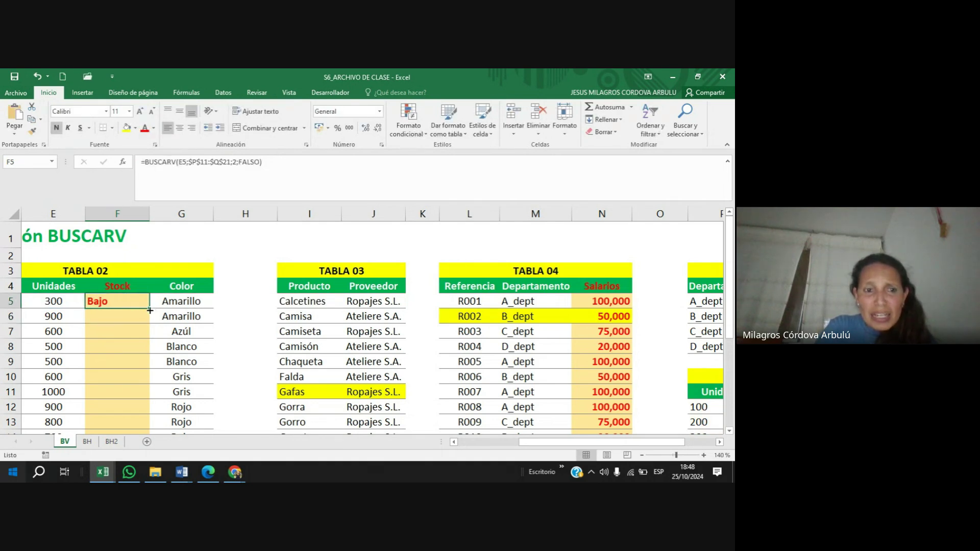
{"action": "double_click", "coordinate": [149, 309]}
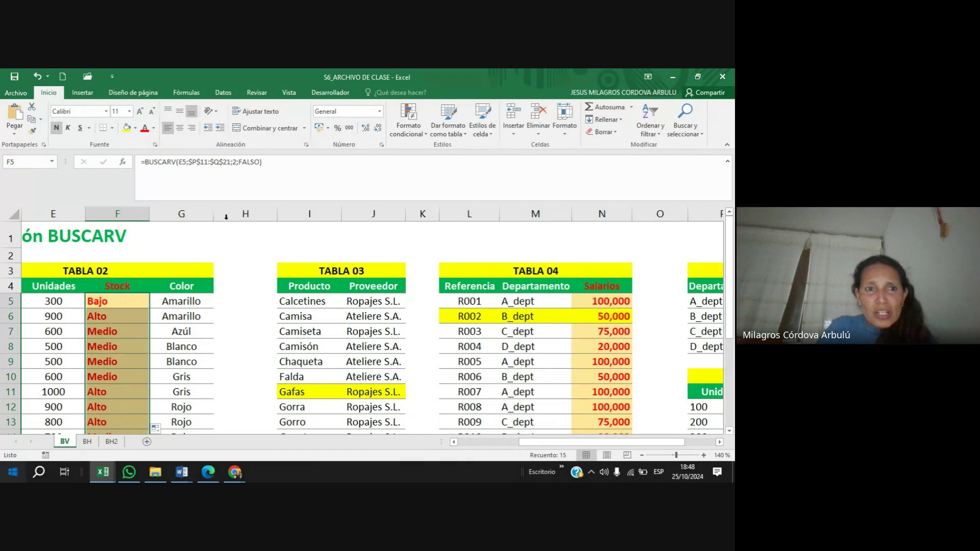
{"action": "left_click", "coordinate": [181, 129]}
{"action": "left_click", "coordinate": [119, 318]}
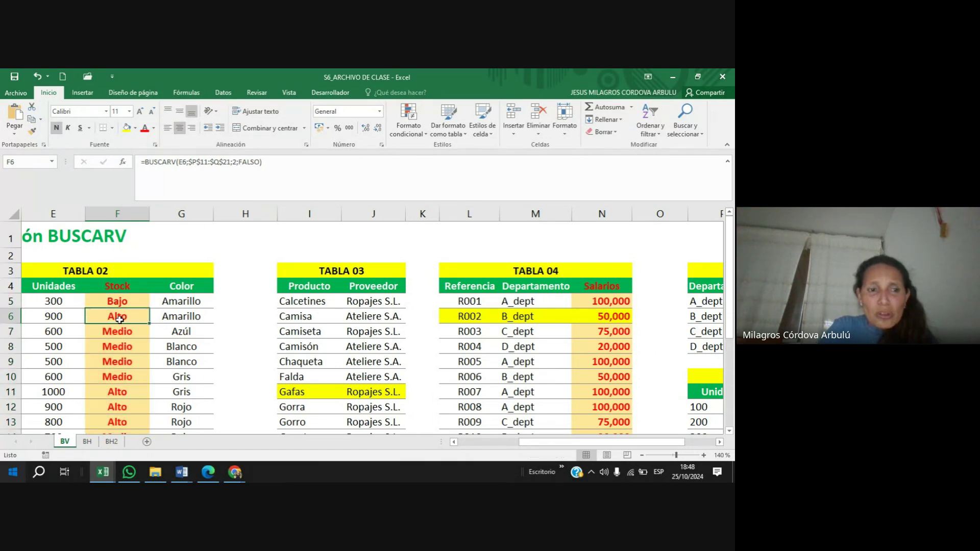
Check the Stock results down to the last row of TABLA 02 and return to the top of the sheet.
{"action": "left_click", "coordinate": [729, 431]}
{"action": "left_click", "coordinate": [729, 431]}
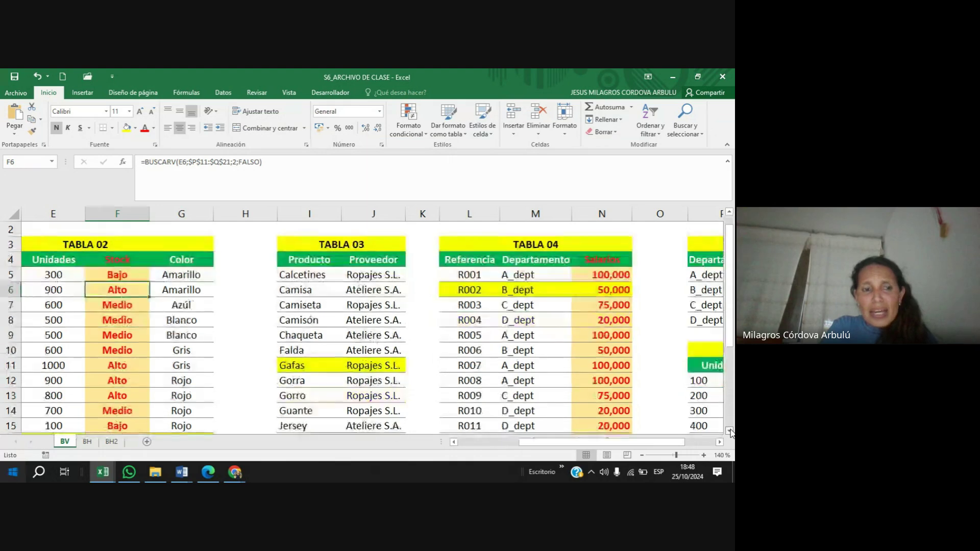
{"action": "left_click", "coordinate": [729, 431]}
{"action": "left_click", "coordinate": [729, 431]}
{"action": "left_click", "coordinate": [729, 431]}
{"action": "left_click", "coordinate": [729, 430]}
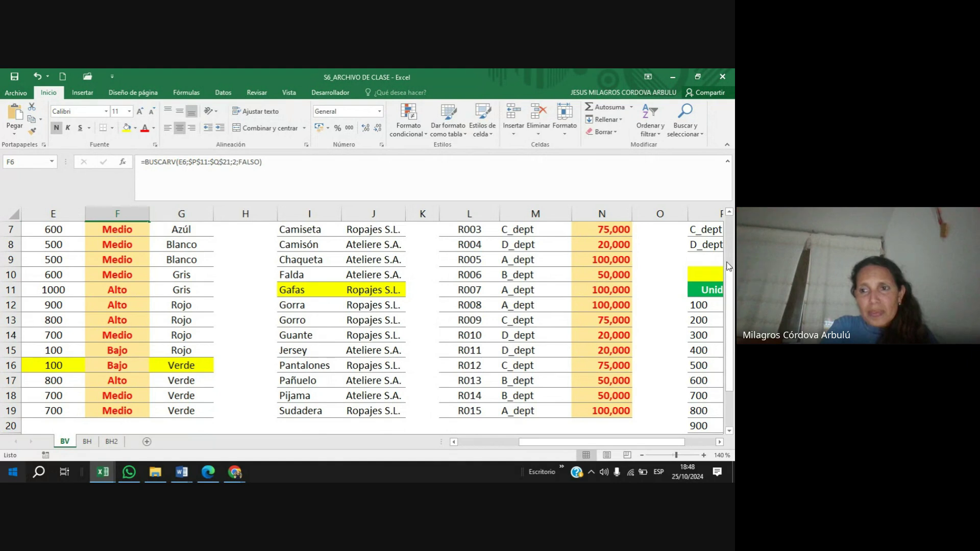
{"action": "left_click", "coordinate": [729, 232]}
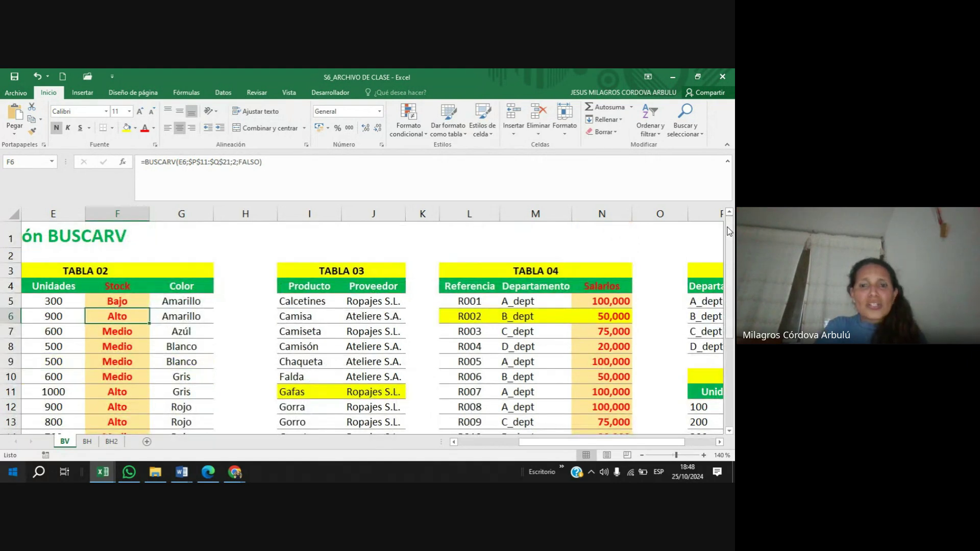
Copy the full text of the BUSCARV formula in F5 and switch to the Google Meet call in Chrome.
{"action": "left_click", "coordinate": [124, 302]}
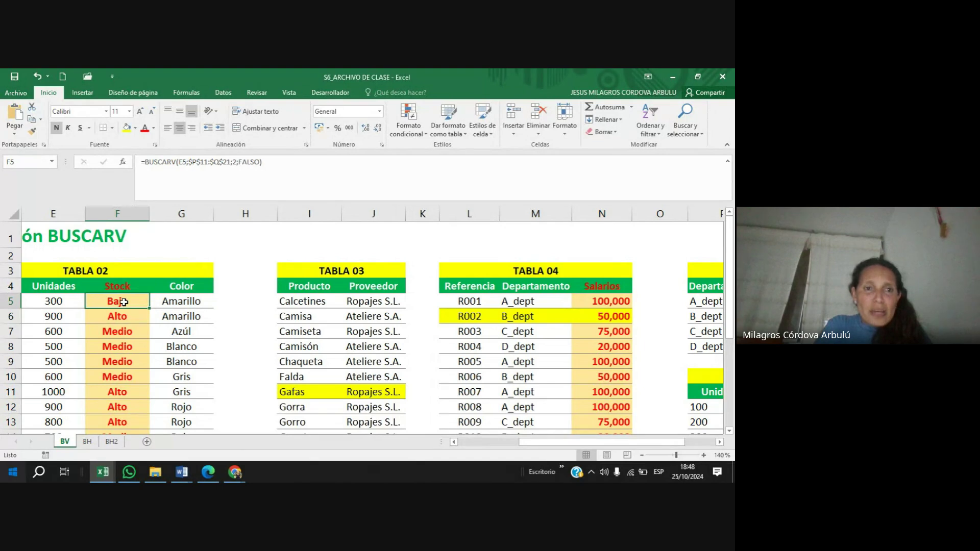
{"action": "left_click", "coordinate": [193, 164]}
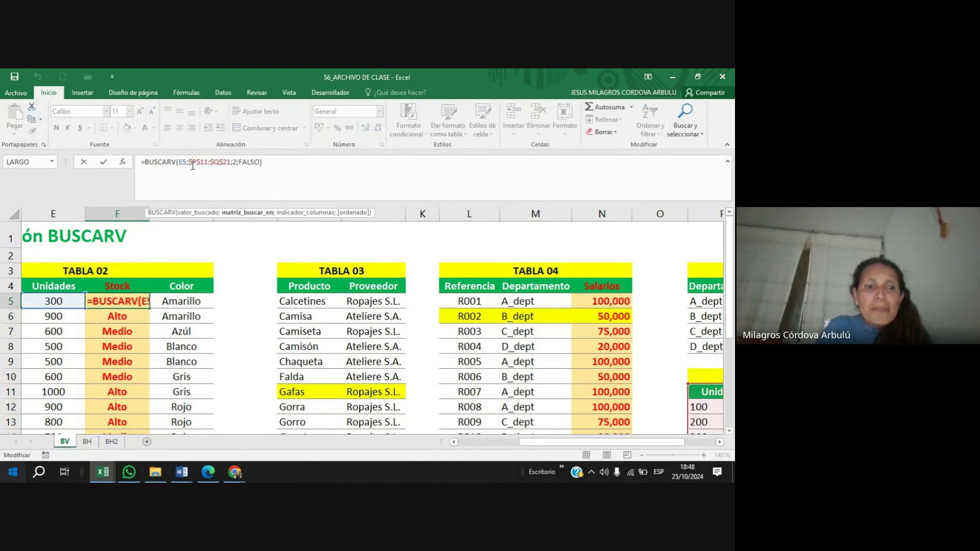
{"action": "left_click_drag", "start_coordinate": [279, 163], "coordinate": [118, 172]}
{"action": "key", "text": "ctrl+c"}
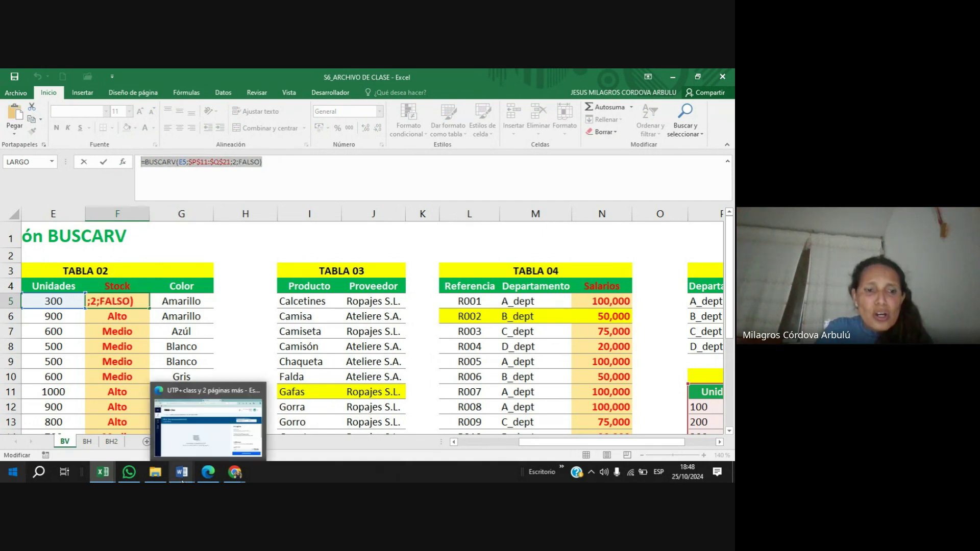
{"action": "mouse_move", "coordinate": [238, 472]}
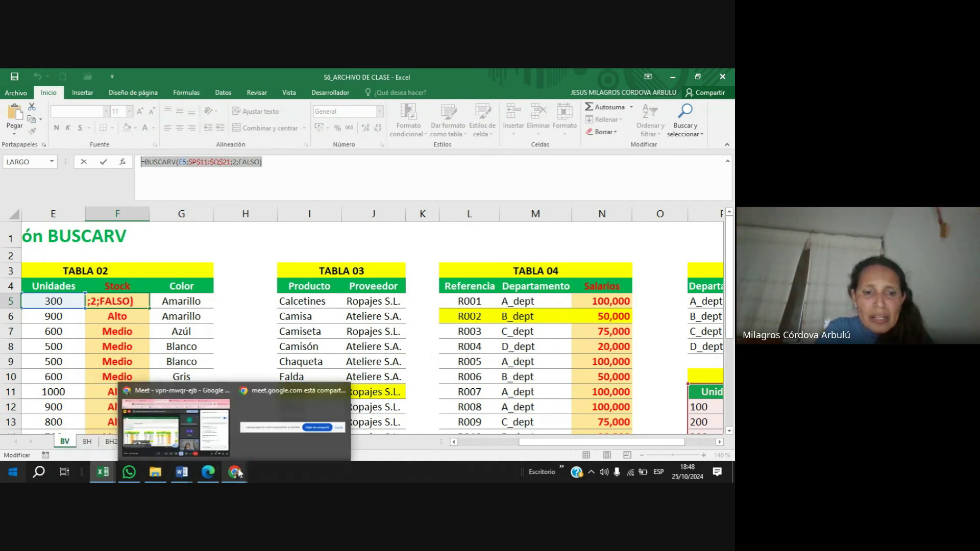
{"action": "left_click", "coordinate": [225, 438]}
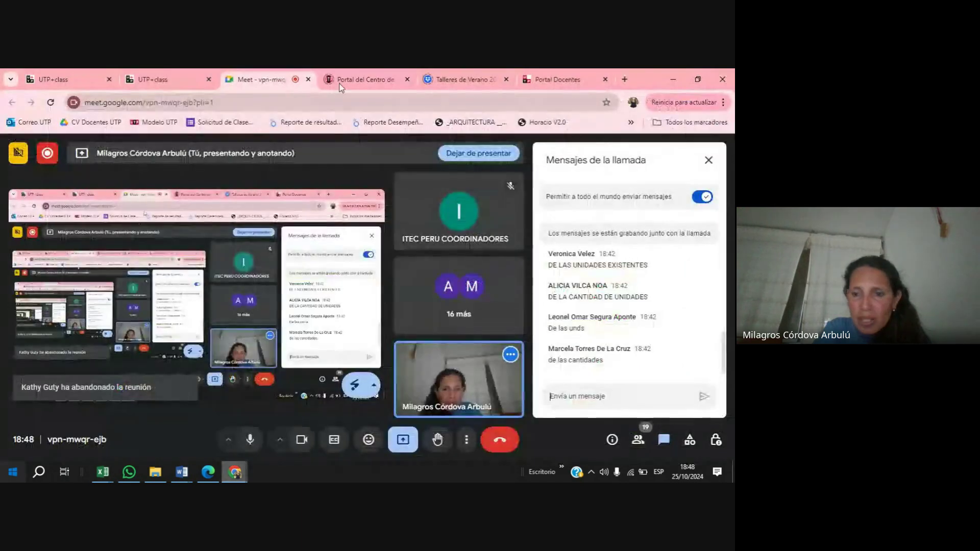
Send the copied BUSCARV formula =BUSCARV(E5;$P$11:$Q$21;2;FALSO) in the Meet call chat and check the participants' replies.
{"action": "left_click", "coordinate": [564, 396]}
{"action": "key", "text": "ctrl+v"}
{"action": "key", "text": "Return"}
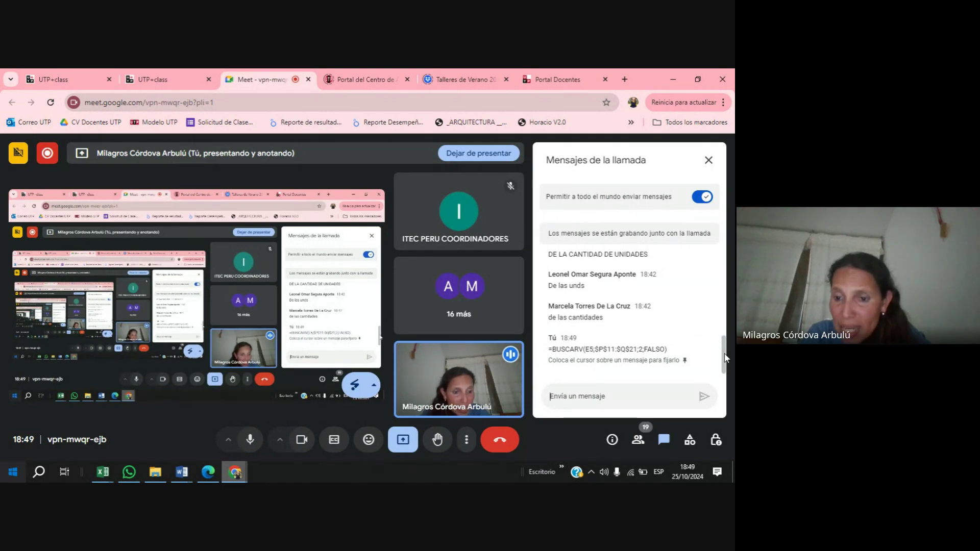
{"action": "mouse_move", "coordinate": [725, 354]}
{"action": "left_mouse_down"}
{"action": "mouse_move", "coordinate": [728, 307]}
{"action": "mouse_move", "coordinate": [728, 364]}
{"action": "left_mouse_up"}
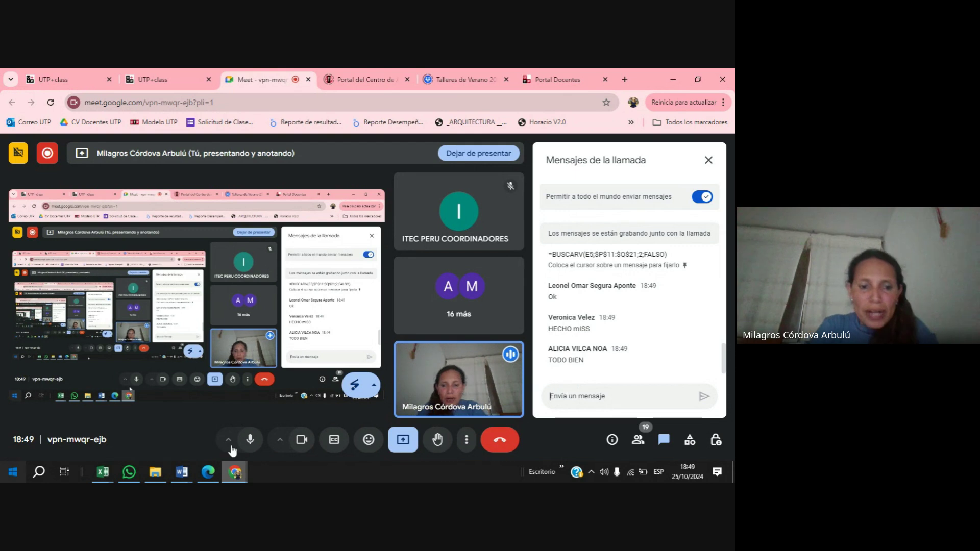
Switch to the S6_ARCHIVO DE CLASE workbook in Excel and discard the pending edit in F5.
{"action": "mouse_move", "coordinate": [230, 475]}
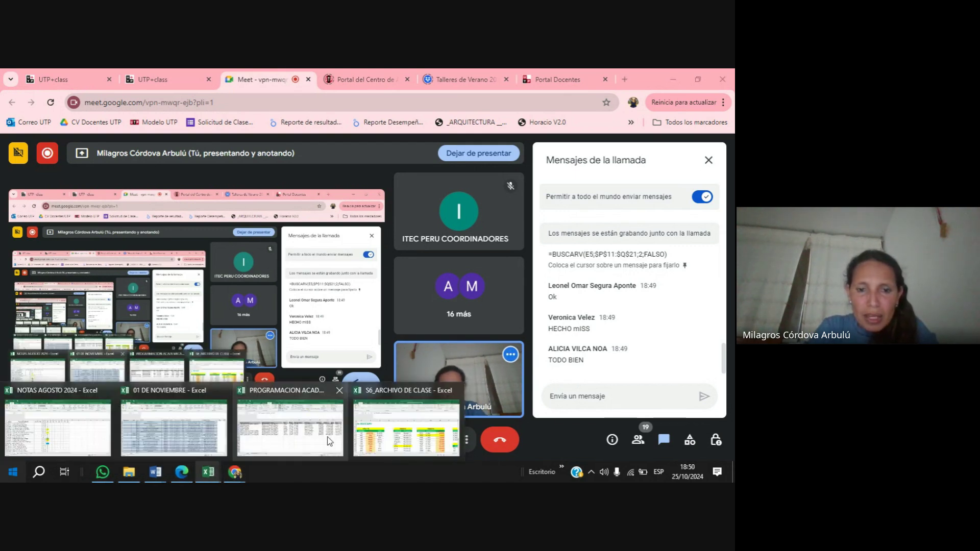
{"action": "left_click", "coordinate": [385, 436]}
{"action": "left_click", "coordinate": [162, 329]}
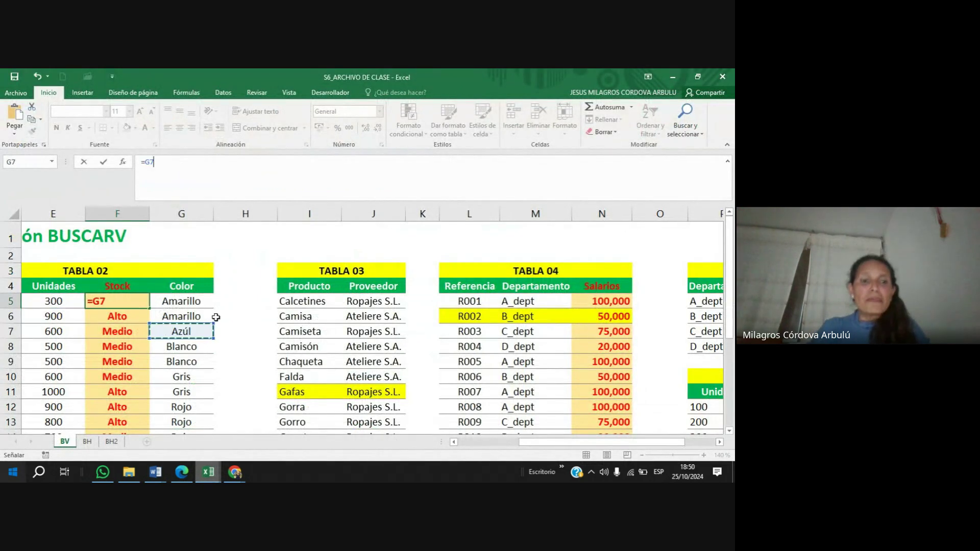
{"action": "key", "text": "Escape"}
Look along row 5 from TABLA 02 to TABLA 05 and back to the first product of TABLA 03.
{"action": "left_click", "coordinate": [182, 302]}
{"action": "key", "text": "Left"}
{"action": "key", "text": "Left"}
{"action": "key", "text": "Left"}
{"action": "key", "text": "Left"}
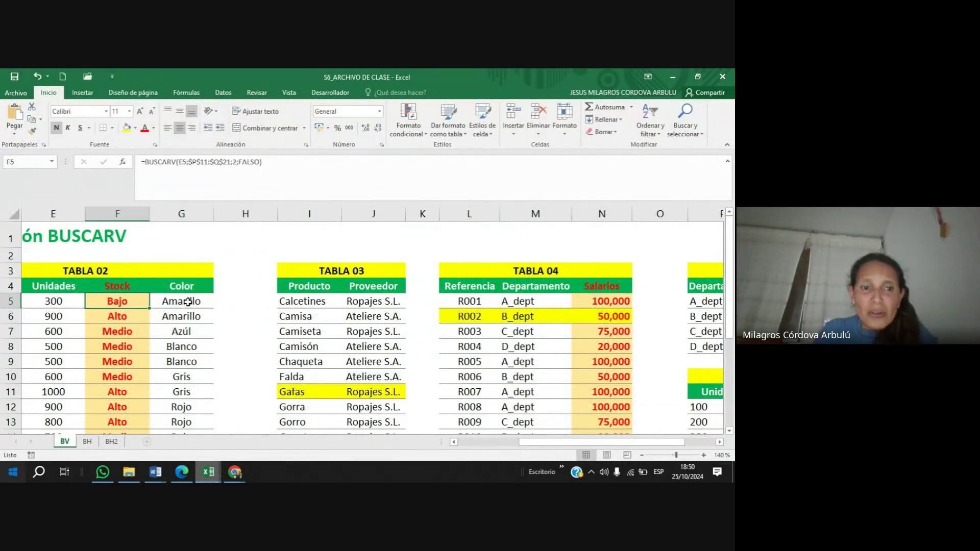
{"action": "key", "text": "Right"}
{"action": "key", "text": "Right"}
{"action": "key", "text": "Right"}
{"action": "key", "text": "Right"}
{"action": "key", "text": "Right"}
{"action": "key", "text": "Right"}
{"action": "key", "text": "Right"}
{"action": "key", "text": "Right"}
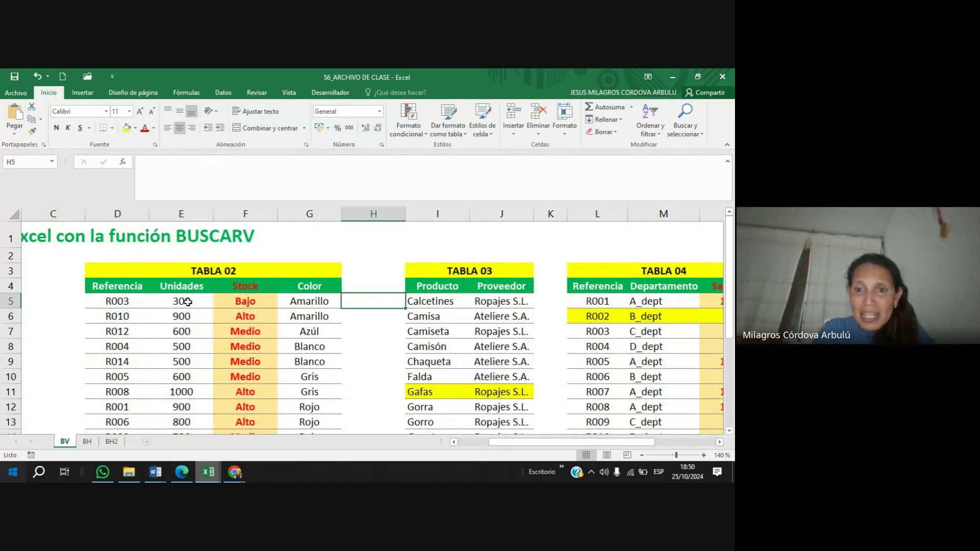
{"action": "key", "text": "Right"}
{"action": "key", "text": "Right"}
{"action": "key", "text": "Right"}
{"action": "key", "text": "Right"}
{"action": "key", "text": "Right"}
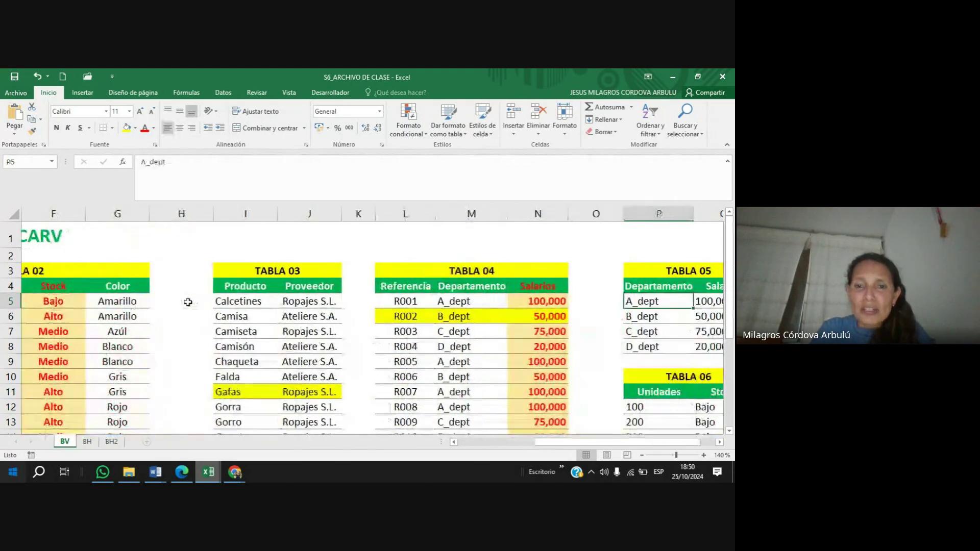
{"action": "key", "text": "Left"}
{"action": "key", "text": "Left"}
{"action": "key", "text": "Left"}
{"action": "key", "text": "Left"}
{"action": "key", "text": "Left"}
{"action": "key", "text": "Left"}
{"action": "key", "text": "Left"}
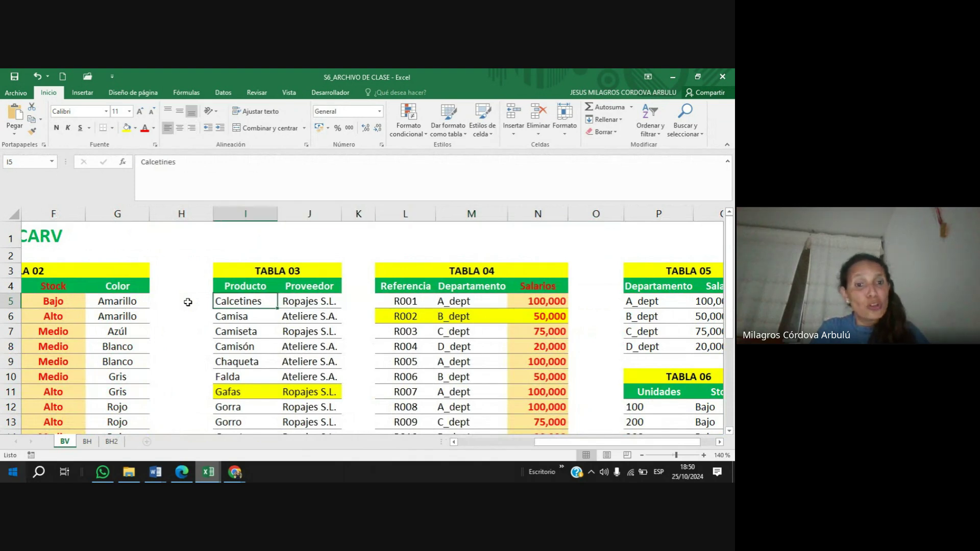
Examine the first Producto and Proveedor entries of TABLA 03.
{"action": "key", "text": "Up"}
{"action": "key", "text": "Up"}
{"action": "key", "text": "Down"}
{"action": "key", "text": "Down"}
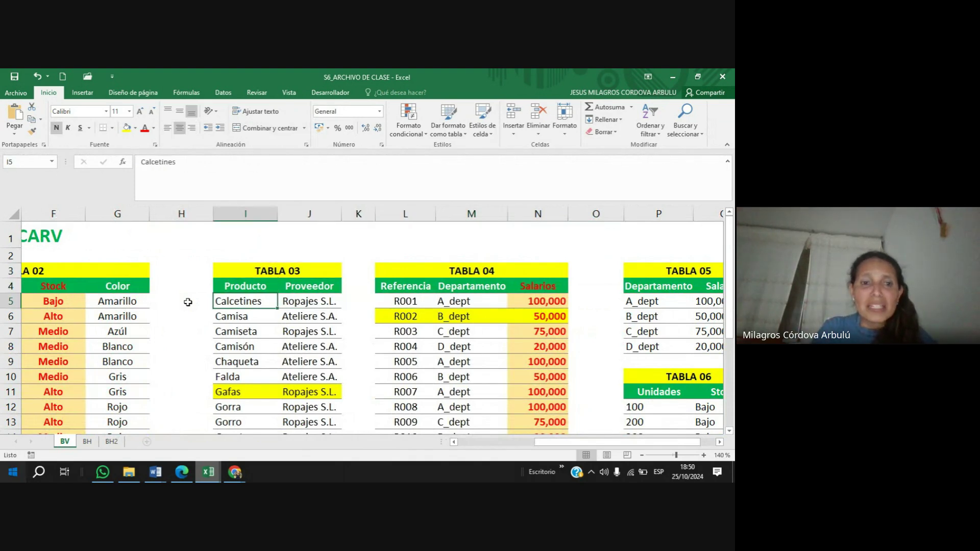
{"action": "key", "text": "Down"}
{"action": "key", "text": "Down"}
{"action": "key", "text": "Down"}
{"action": "key", "text": "Up"}
{"action": "key", "text": "Up"}
{"action": "key", "text": "Up"}
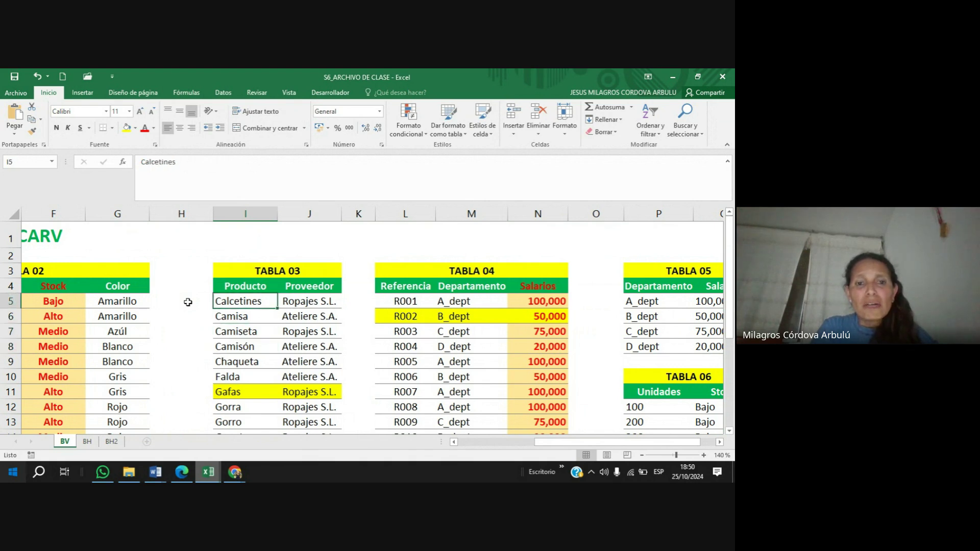
{"action": "key", "text": "Right"}
{"action": "key", "text": "Down"}
{"action": "key", "text": "Left"}
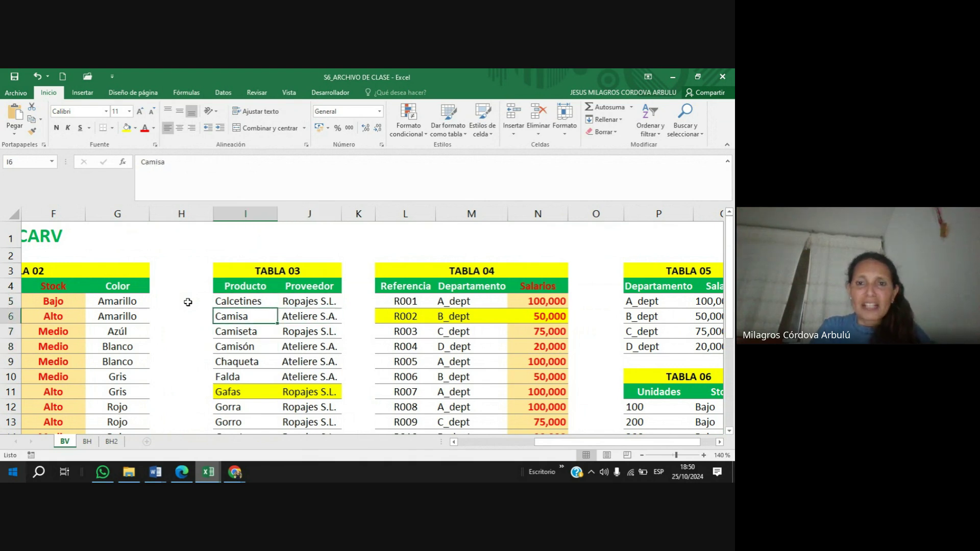
{"action": "key", "text": "Left"}
{"action": "key", "text": "Up"}
Look over the first rows of TABLA 04 and TABLA 05, and decline the incoming WhatsApp call.
{"action": "key", "text": "Right"}
{"action": "key", "text": "Right"}
{"action": "key", "text": "Right"}
{"action": "key", "text": "Right"}
{"action": "key", "text": "Right"}
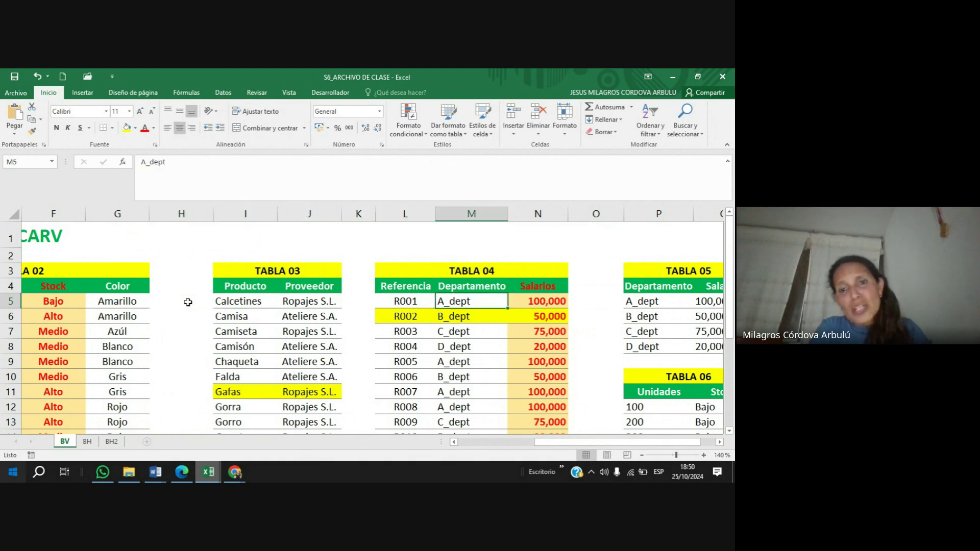
{"action": "key", "text": "Left"}
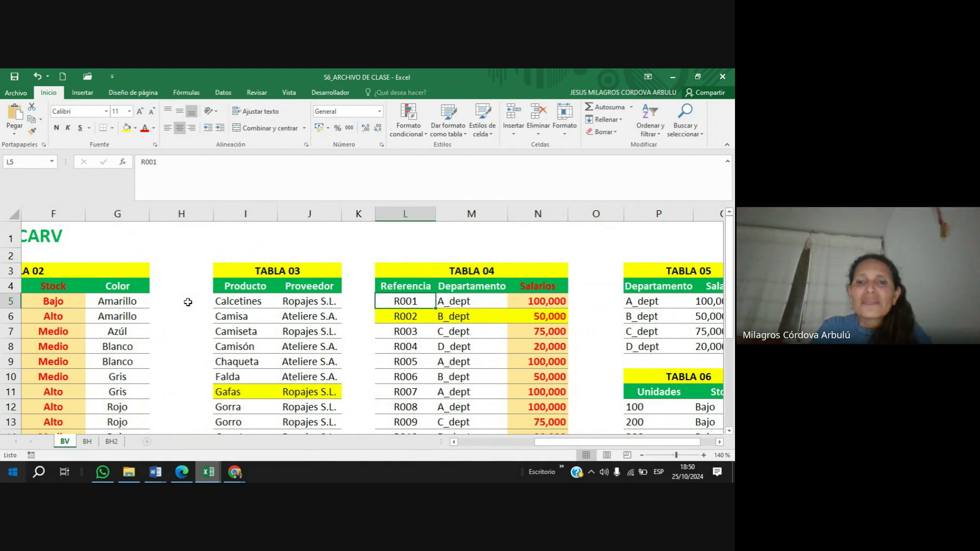
{"action": "key", "text": "Right"}
{"action": "key", "text": "Right"}
{"action": "key", "text": "Right"}
{"action": "key", "text": "Right"}
{"action": "key", "text": "Right"}
{"action": "key", "text": "Right"}
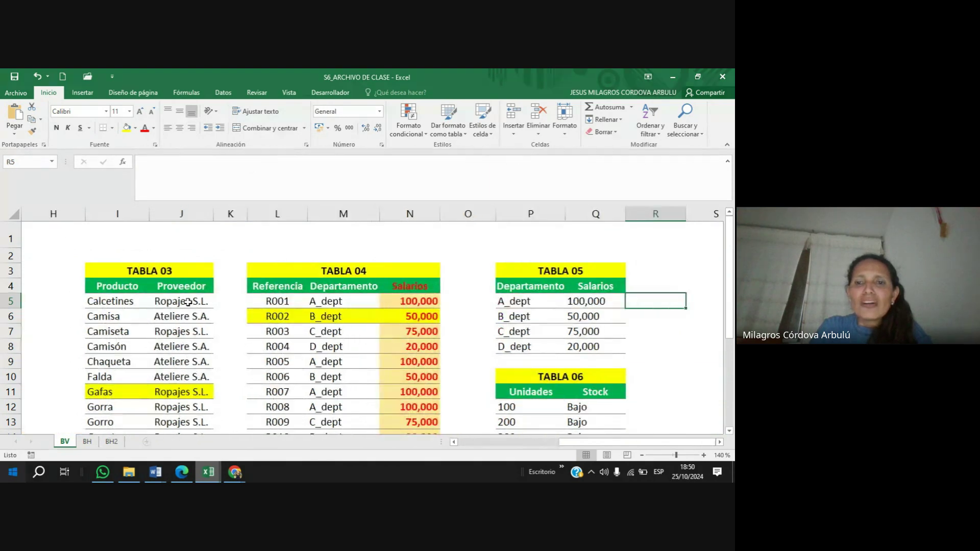
{"action": "key", "text": "Left"}
{"action": "key", "text": "Left"}
{"action": "key", "text": "Left"}
{"action": "key", "text": "Left"}
{"action": "key", "text": "Left"}
{"action": "key", "text": "Left"}
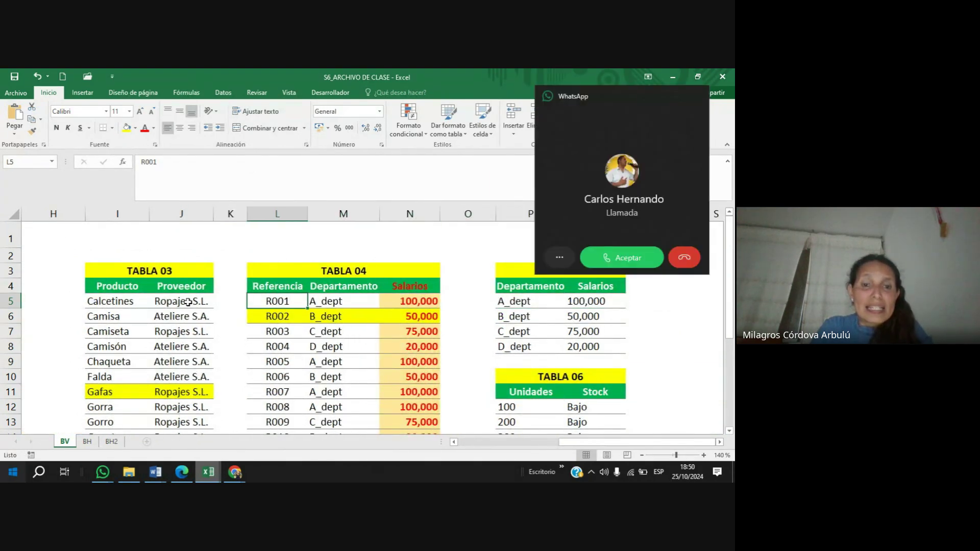
{"action": "key", "text": "Left"}
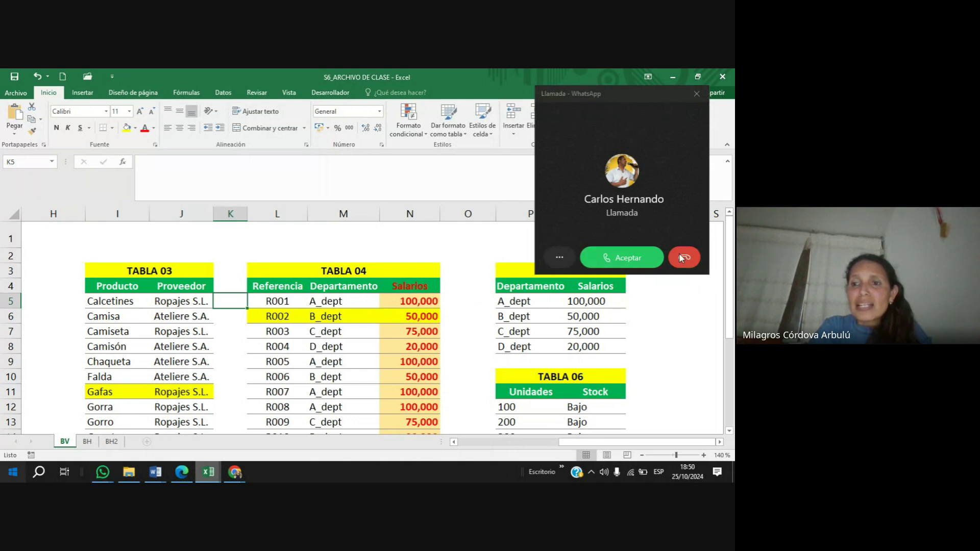
{"action": "left_click", "coordinate": [679, 253]}
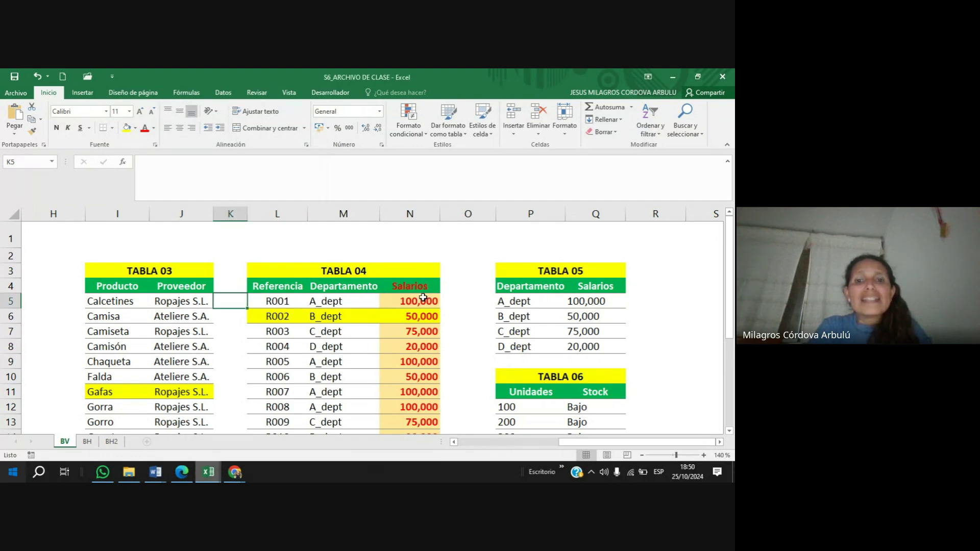
Examine the Referencia, Departamento and Salarios headers of TABLA 04 and the existing formulas in its Salarios column.
{"action": "left_click", "coordinate": [291, 287]}
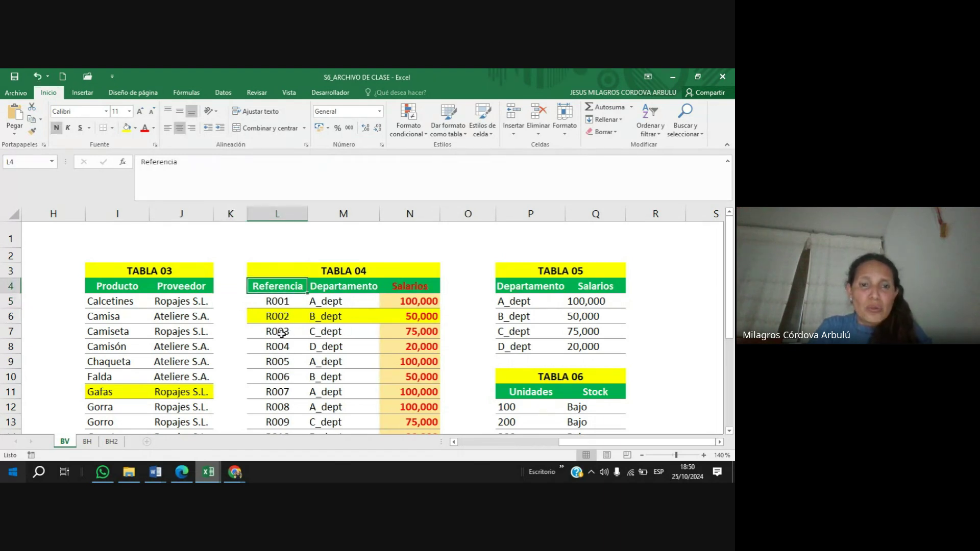
{"action": "left_click", "coordinate": [338, 289]}
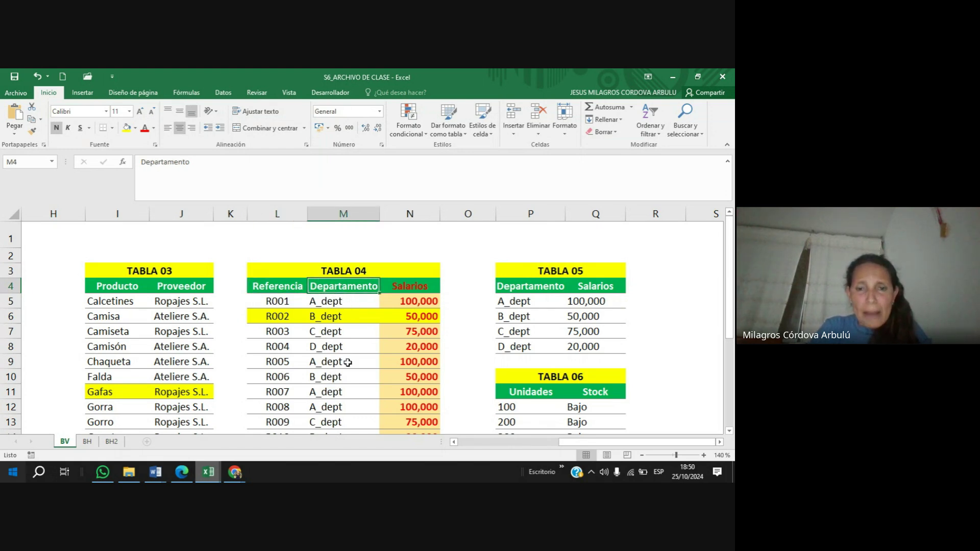
{"action": "left_click", "coordinate": [419, 287]}
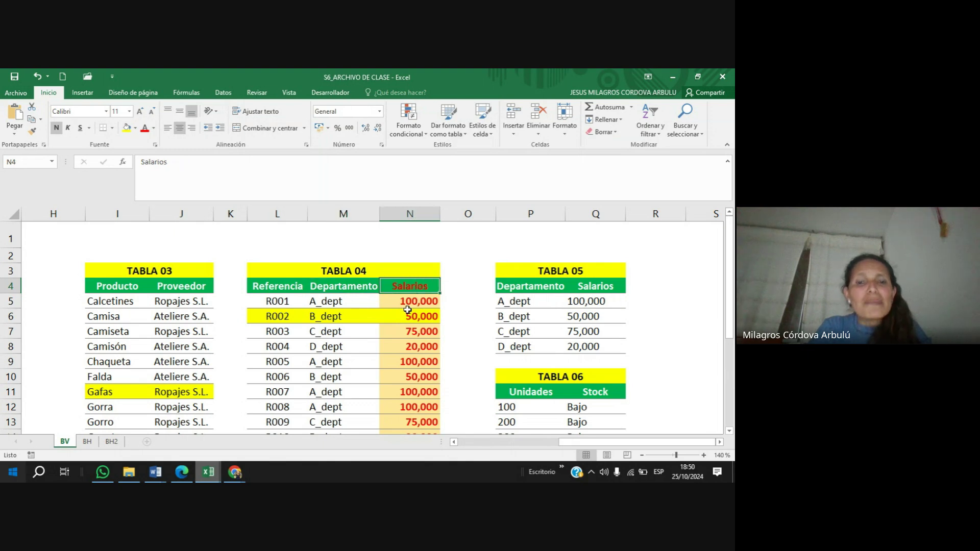
{"action": "left_click", "coordinate": [410, 306]}
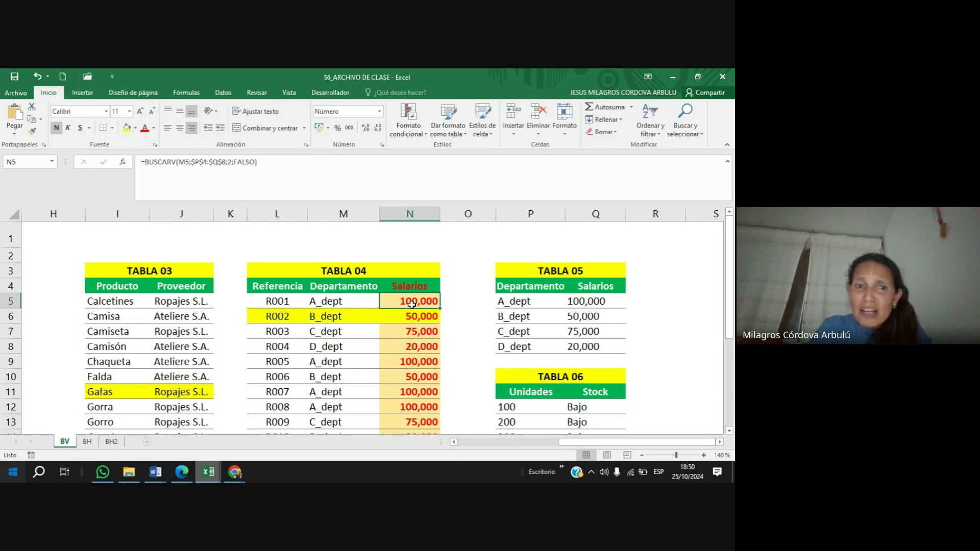
{"action": "left_click", "coordinate": [407, 345]}
Clear all Salarios formulas of TABLA 04 from N5 down to N19 and select the empty cell N5.
{"action": "left_click", "coordinate": [406, 305]}
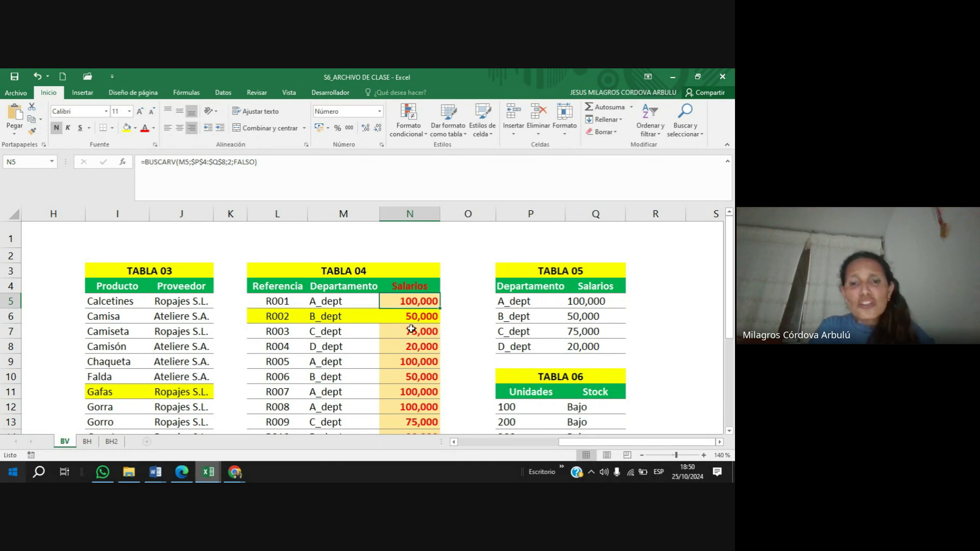
{"action": "key", "text": "ctrl+shift+Down"}
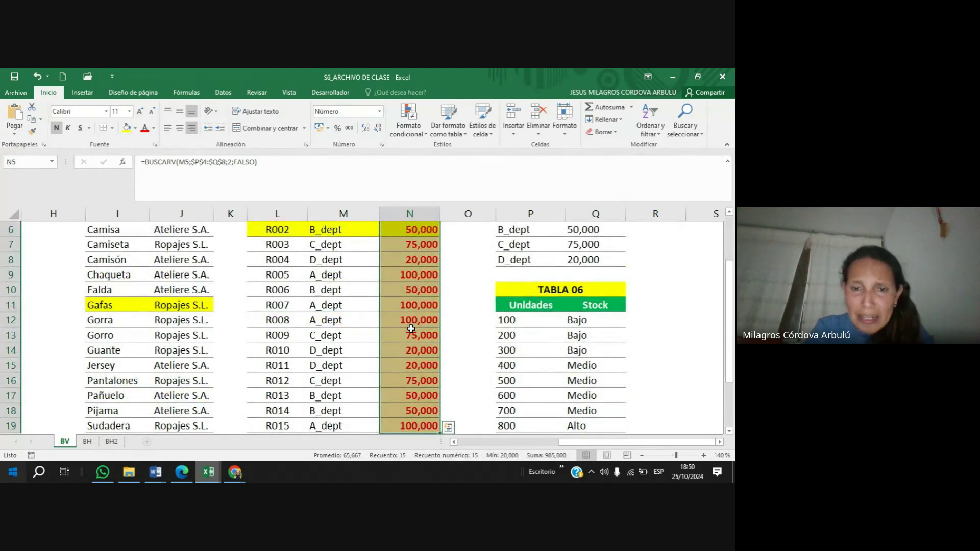
{"action": "key", "text": "Delete"}
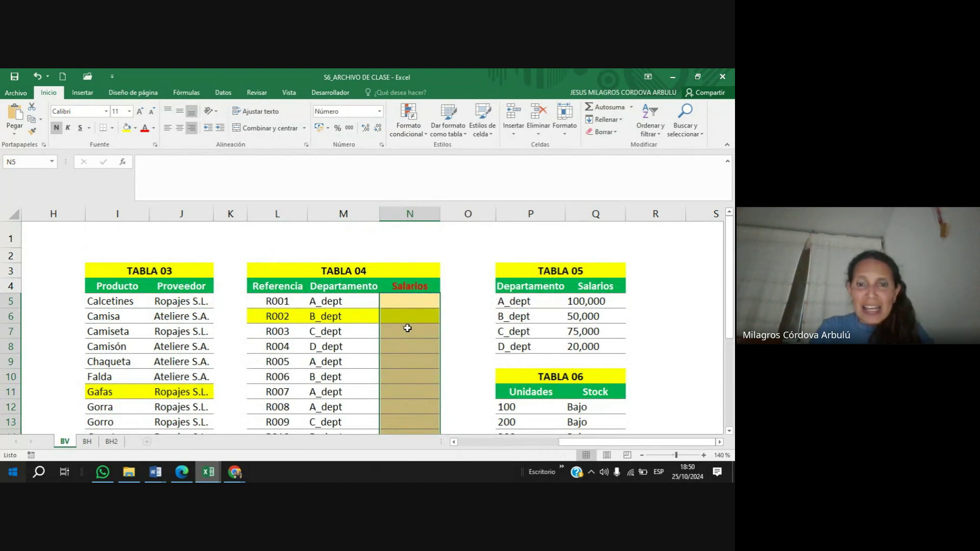
{"action": "left_click", "coordinate": [409, 312]}
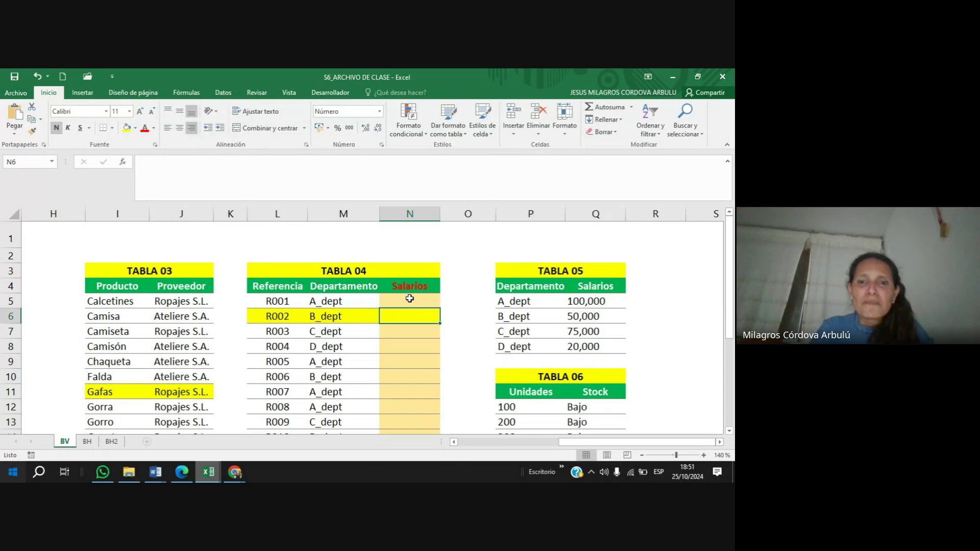
{"action": "left_click", "coordinate": [410, 298]}
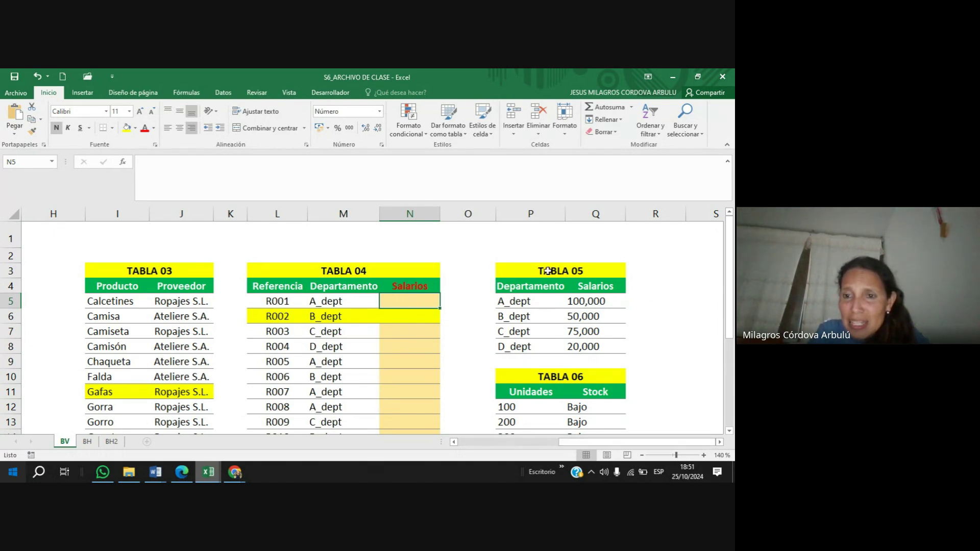
Point out the whole of TABLA 05, including its Departamento column and its Salarios column.
{"action": "left_click_drag", "start_coordinate": [540, 269], "coordinate": [568, 347]}
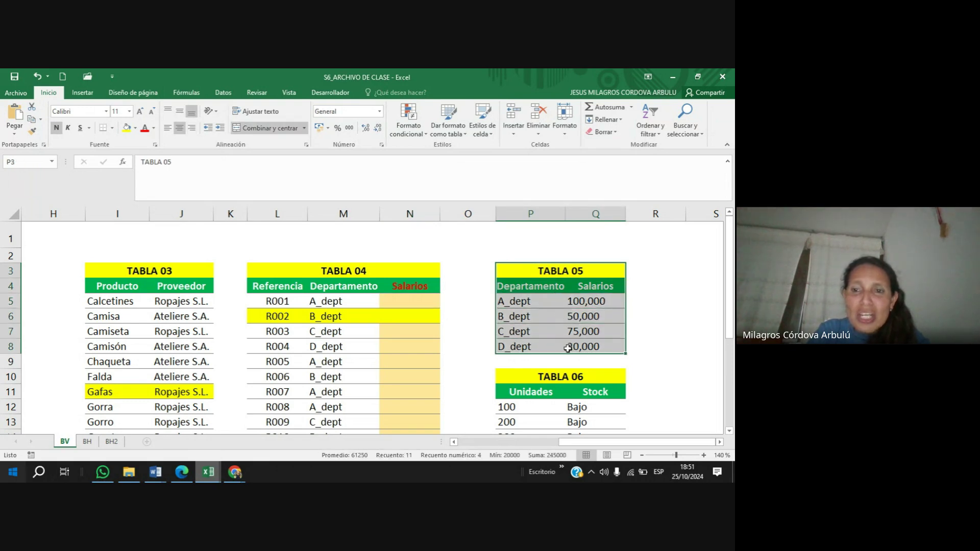
{"action": "left_click", "coordinate": [562, 301]}
{"action": "left_click_drag", "start_coordinate": [534, 287], "coordinate": [527, 345]}
{"action": "left_click_drag", "start_coordinate": [594, 291], "coordinate": [594, 345]}
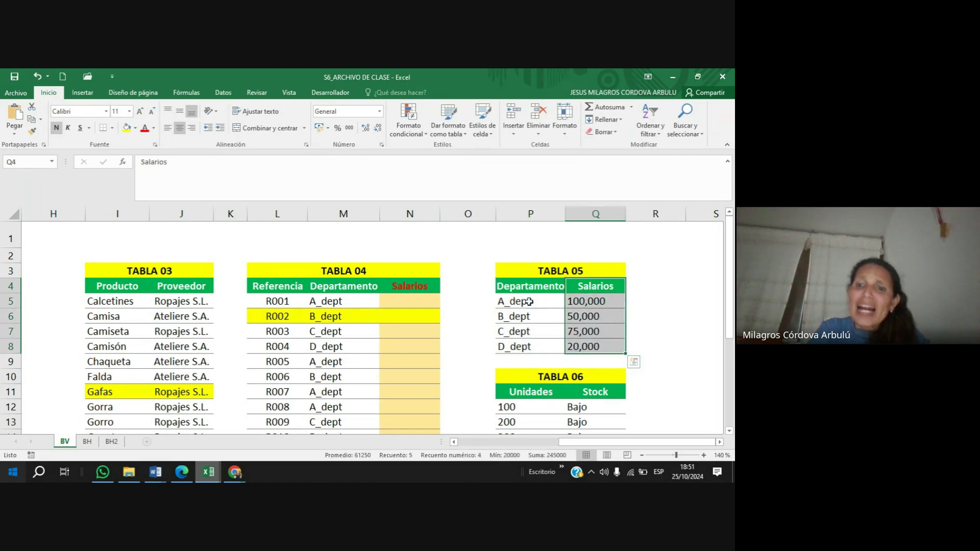
Review the salary assigned to each department in TABLA 05, from A_dept to D_dept.
{"action": "left_click_drag", "start_coordinate": [517, 301], "coordinate": [572, 300]}
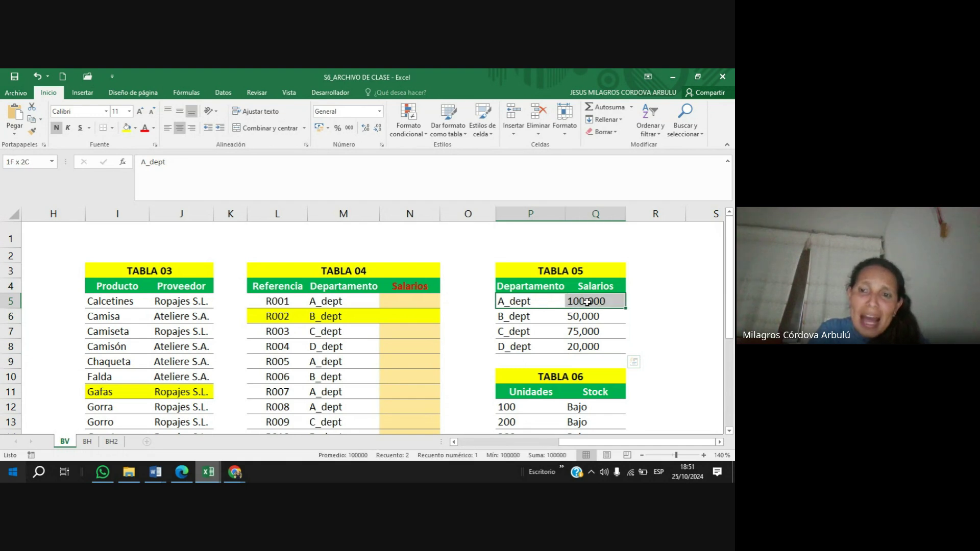
{"action": "left_click", "coordinate": [603, 302]}
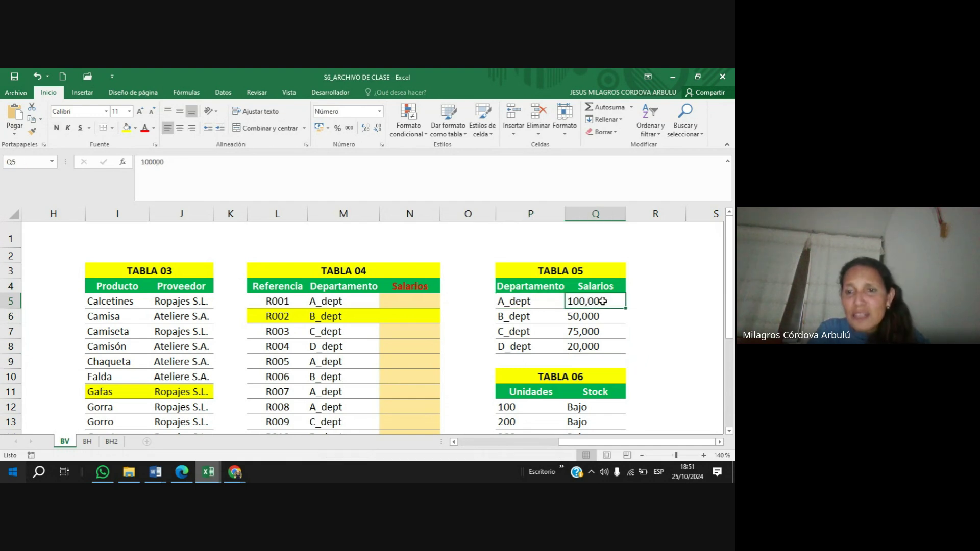
{"action": "left_click", "coordinate": [530, 317]}
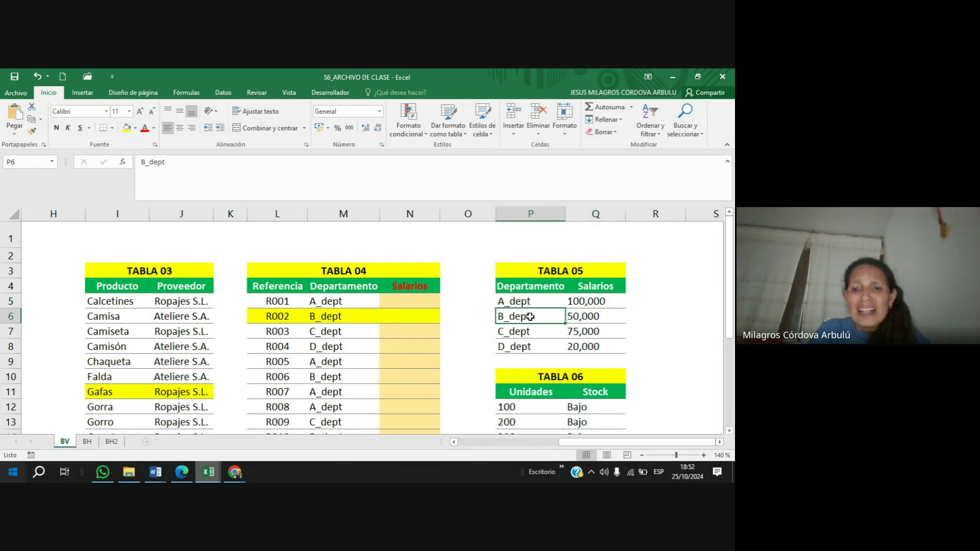
{"action": "left_click", "coordinate": [590, 317]}
{"action": "left_click", "coordinate": [527, 332]}
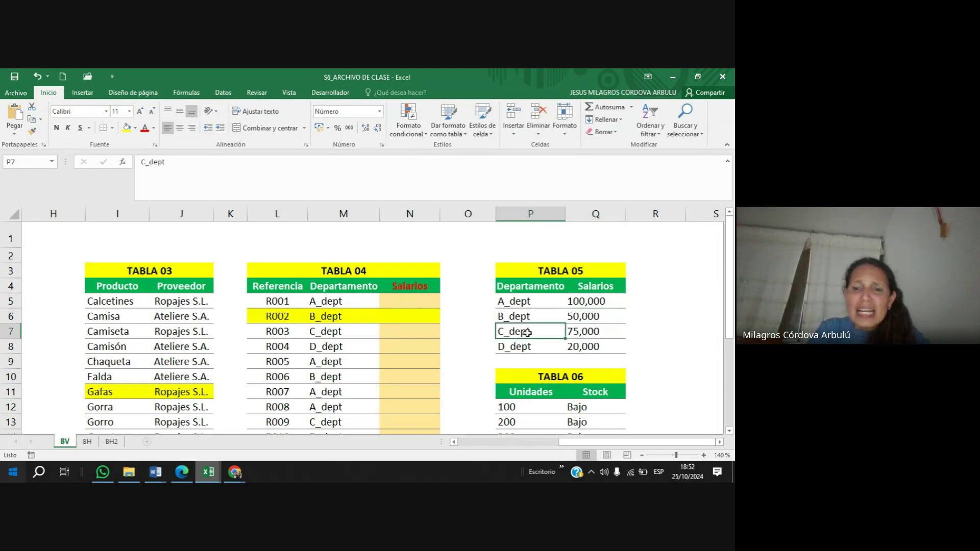
{"action": "left_click", "coordinate": [573, 333]}
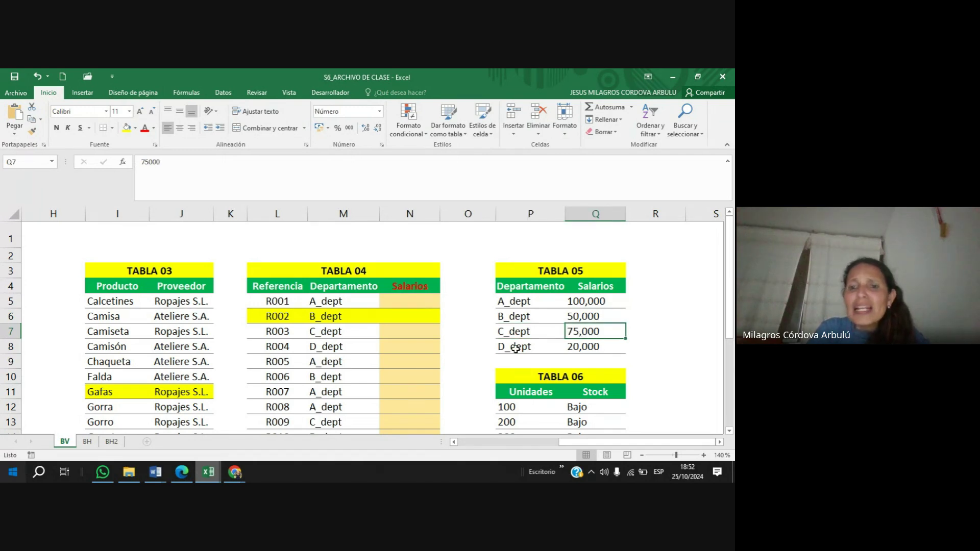
{"action": "left_click", "coordinate": [517, 348]}
{"action": "left_click", "coordinate": [574, 345]}
Select N5 as the first Salarios cell of TABLA 04 and switch to the Google Meet call in Chrome.
{"action": "left_click", "coordinate": [410, 301]}
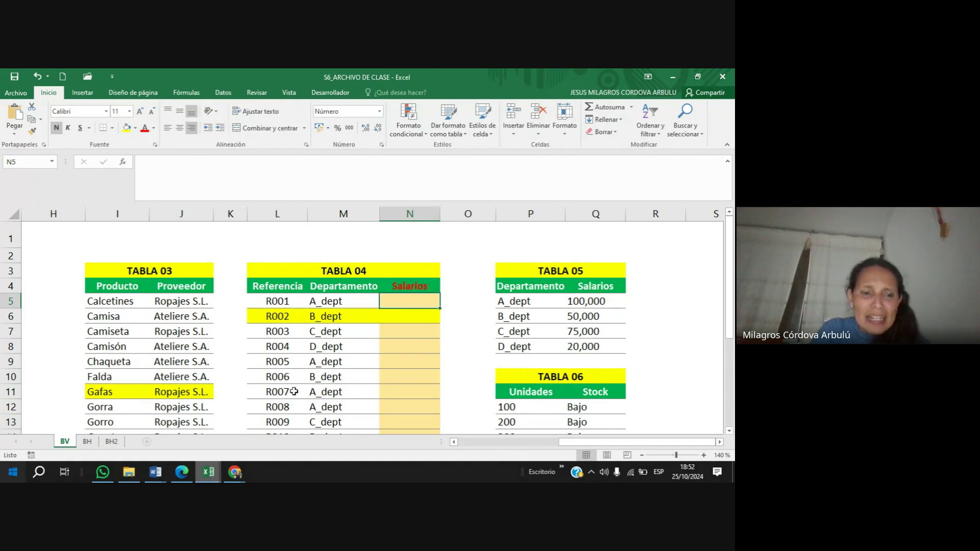
{"action": "mouse_move", "coordinate": [235, 471]}
{"action": "left_click", "coordinate": [214, 439]}
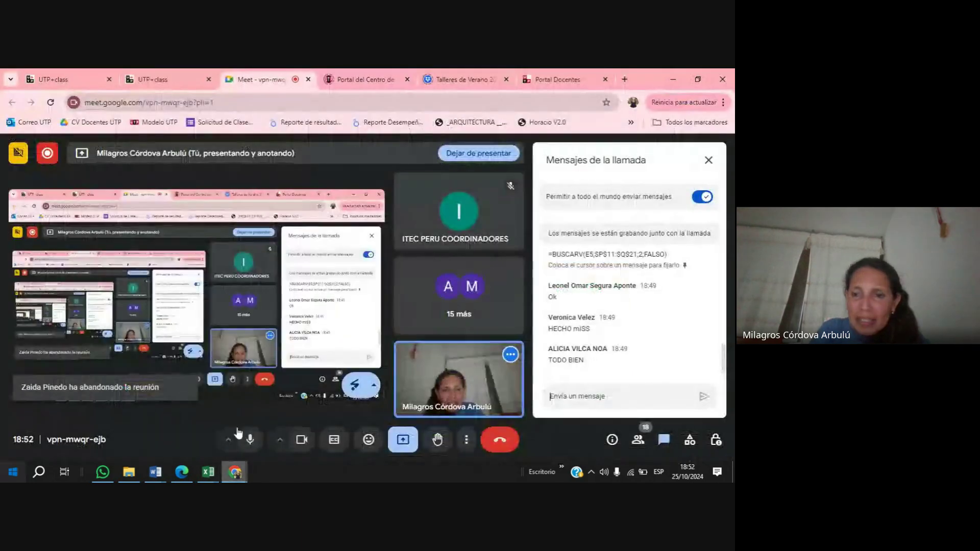
Check the students' replies in the Meet call chat and switch back to the Excel workbook.
{"action": "left_click", "coordinate": [590, 402]}
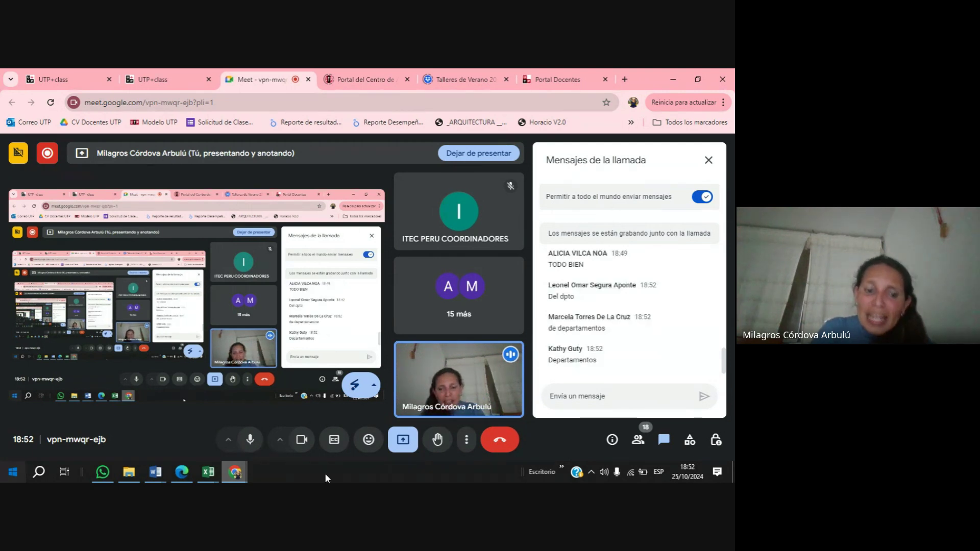
{"action": "mouse_move", "coordinate": [208, 471]}
{"action": "left_click", "coordinate": [387, 433]}
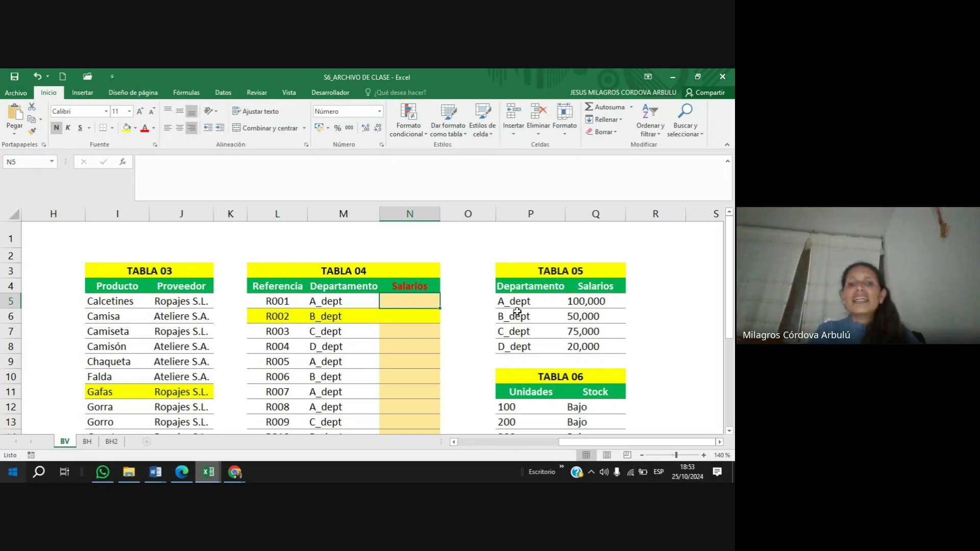
Start a BUSCARV formula in N5 of TABLA 04 with the department in M5 as the lookup value.
{"action": "type", "text": "="}
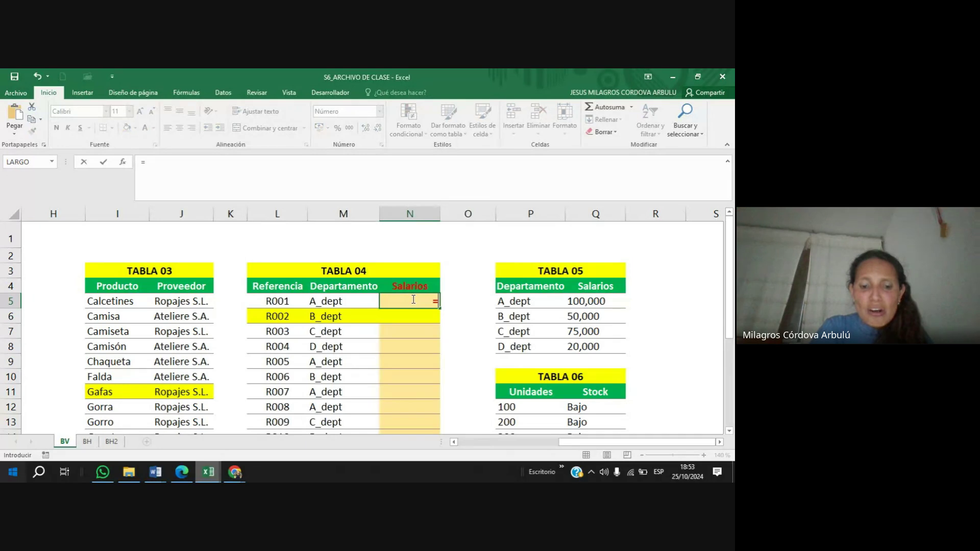
{"action": "type", "text": "bus"}
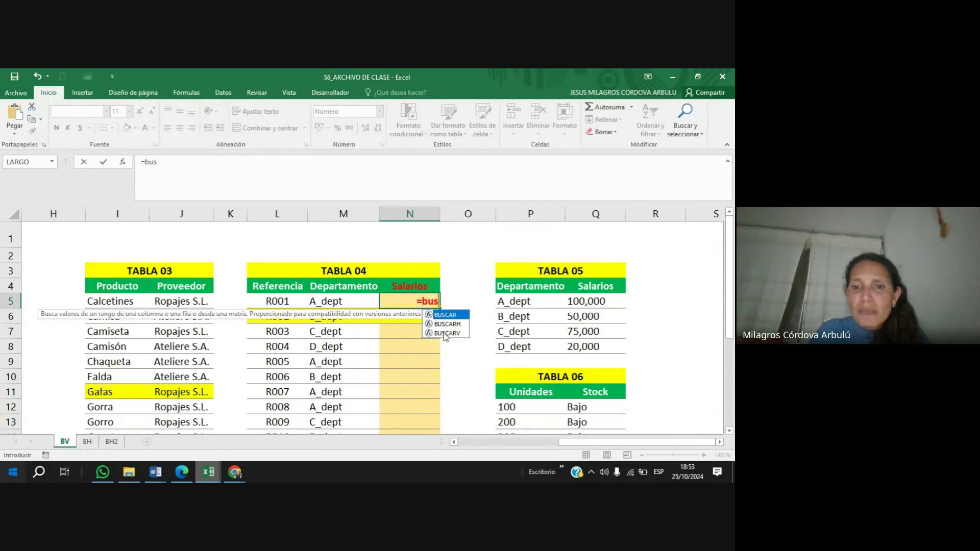
{"action": "double_click", "coordinate": [445, 333]}
{"action": "left_click", "coordinate": [444, 332]}
{"action": "key", "text": "BackSpace"}
{"action": "key", "text": "BackSpace"}
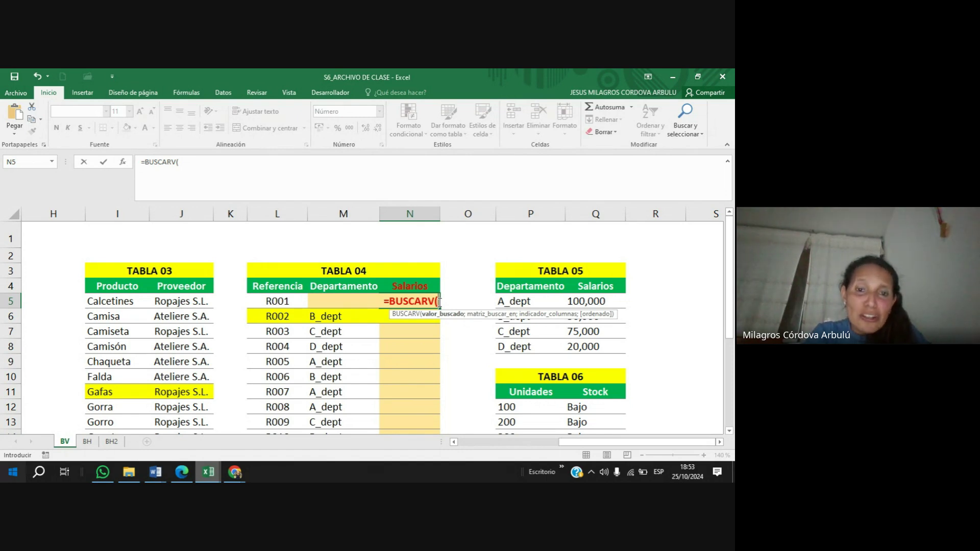
{"action": "left_click", "coordinate": [320, 306]}
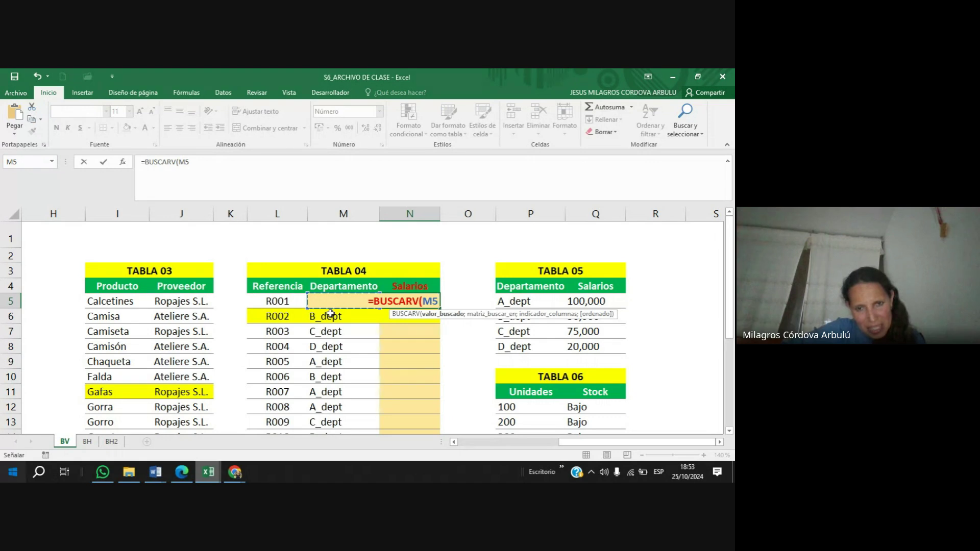
{"action": "type", "text": ";"}
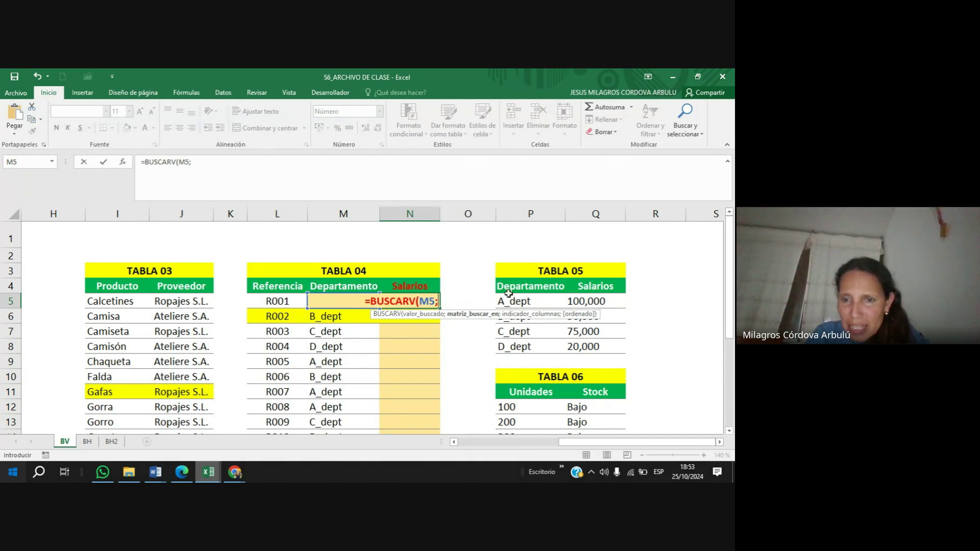
Add TABLA 05 with its headers as the formula's lookup range, fixed as the absolute reference $P$4:$Q$8.
{"action": "left_click_drag", "start_coordinate": [508, 294], "coordinate": [586, 346]}
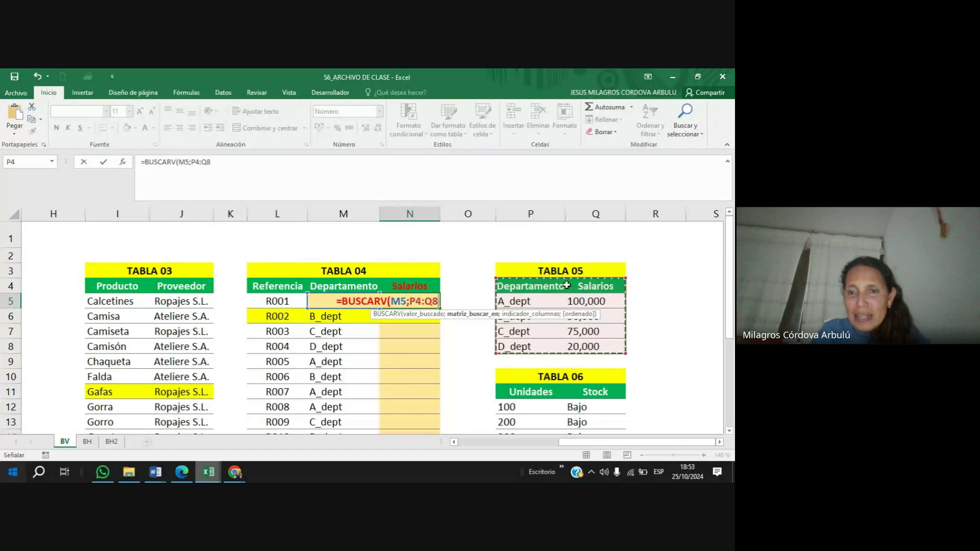
{"action": "double_click", "coordinate": [192, 161]}
{"action": "key", "text": "Right"}
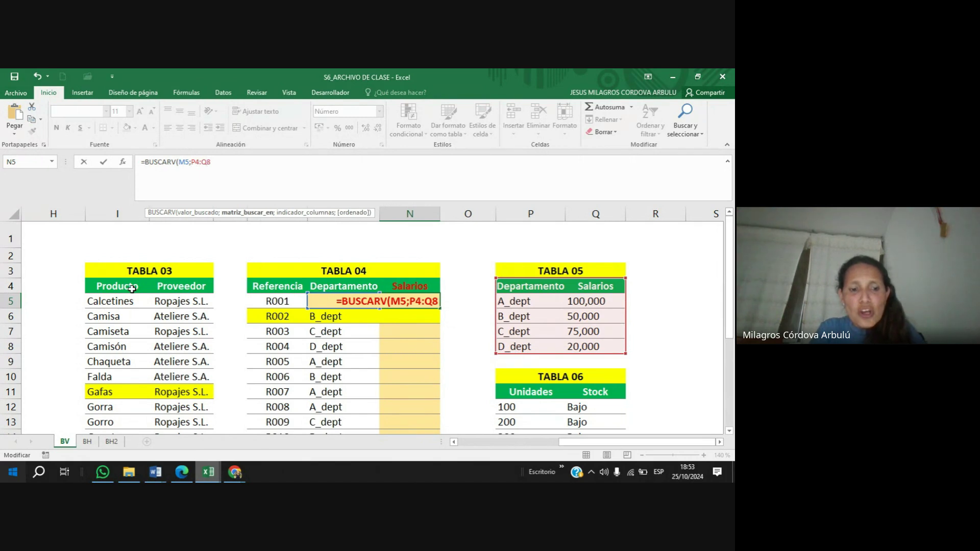
{"action": "type", "text": "$P"}
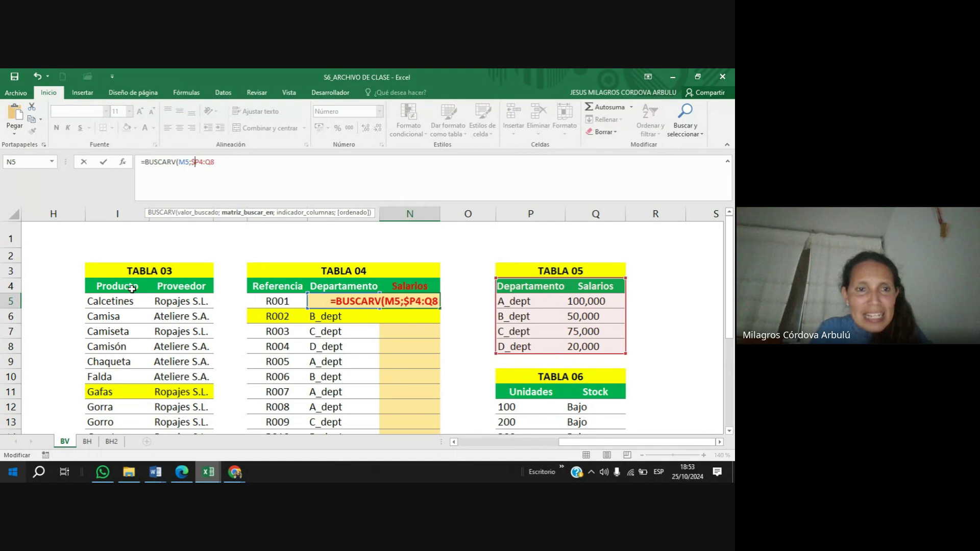
{"action": "type", "text": "$4:"}
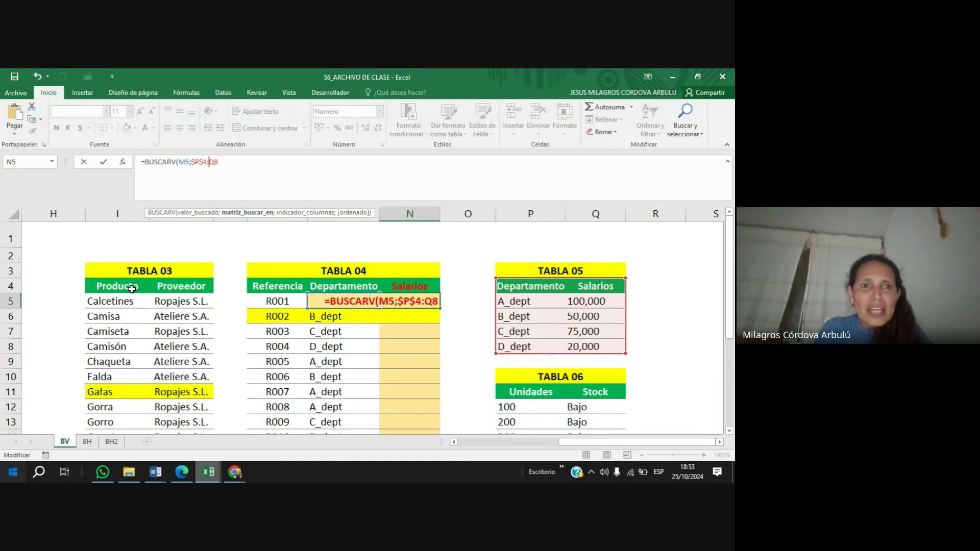
{"action": "type", "text": "$"}
{"action": "key", "text": "Right"}
{"action": "type", "text": "$8;"}
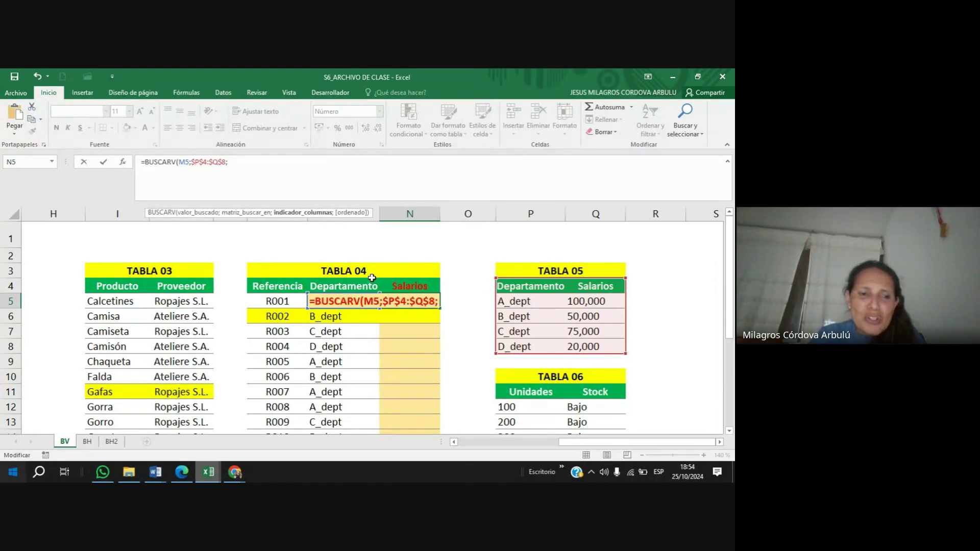
Switch to the Meet call to read the students' answers about the column number, and return to the formula in Excel.
{"action": "mouse_move", "coordinate": [235, 472]}
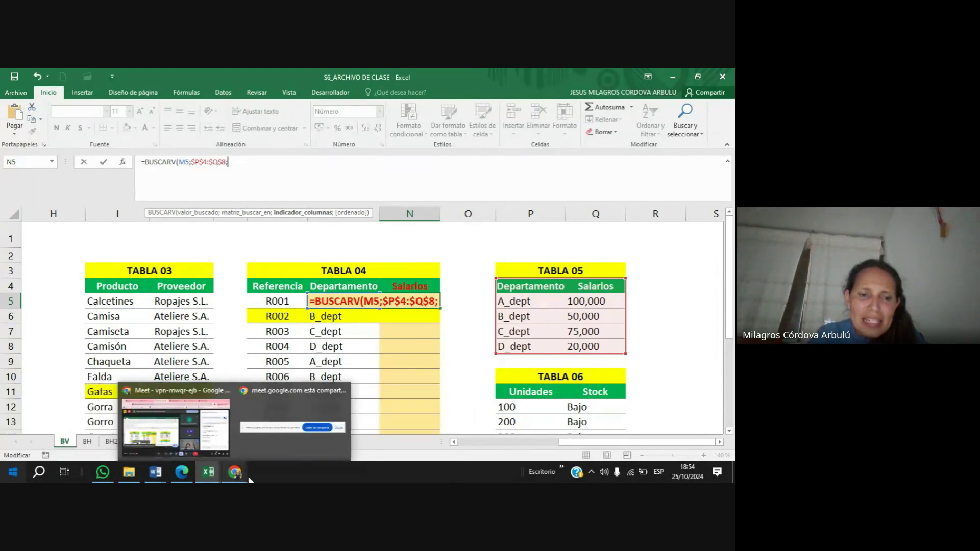
{"action": "left_click", "coordinate": [224, 446]}
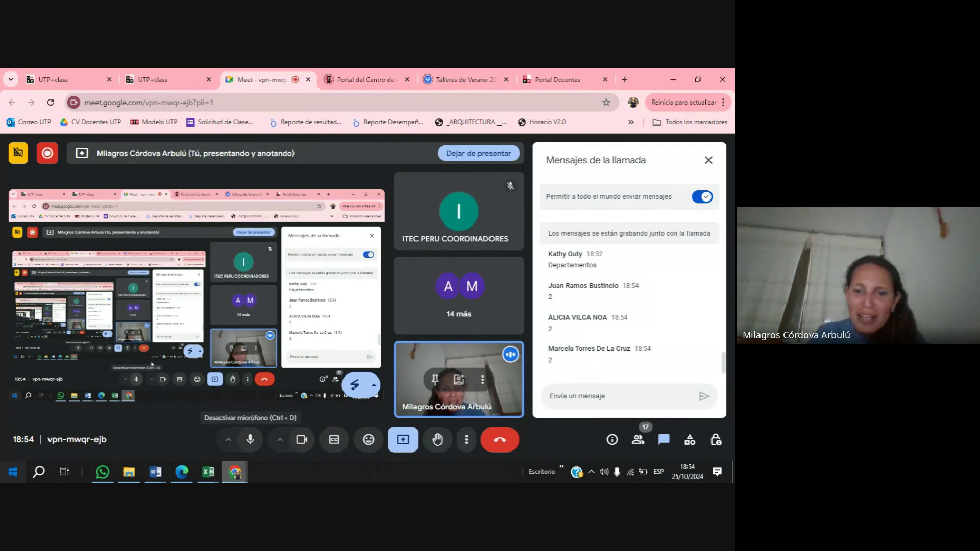
{"action": "mouse_move", "coordinate": [458, 371]}
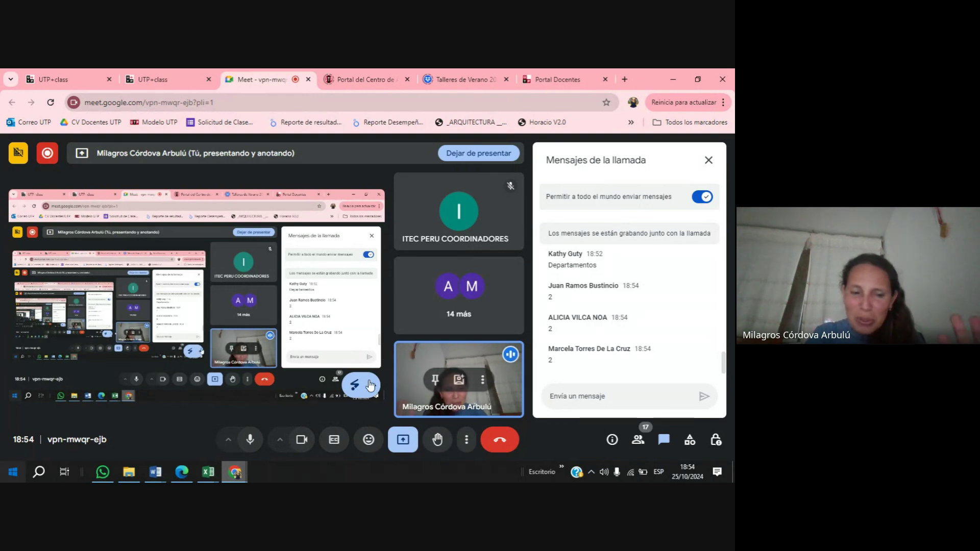
{"action": "mouse_move", "coordinate": [442, 403]}
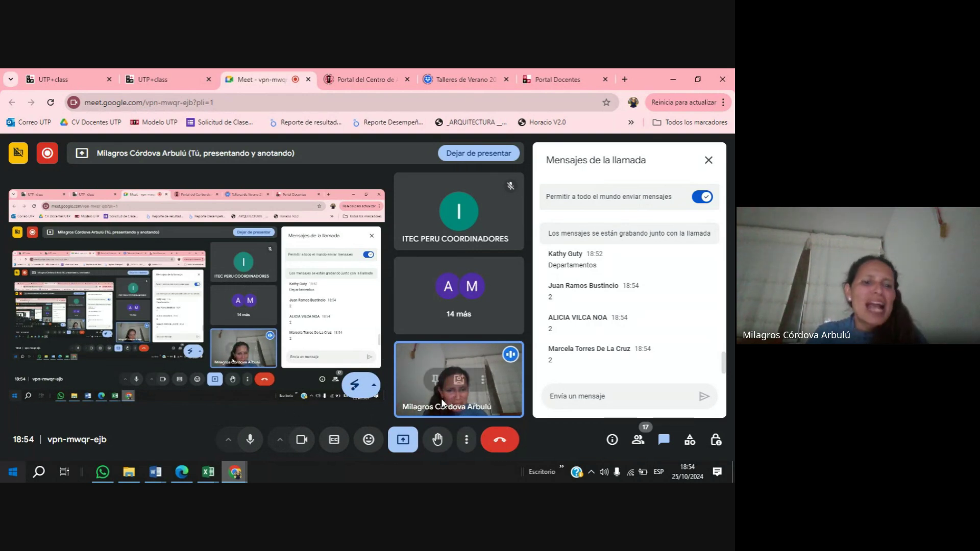
{"action": "mouse_move", "coordinate": [208, 472]}
{"action": "left_click", "coordinate": [437, 439]}
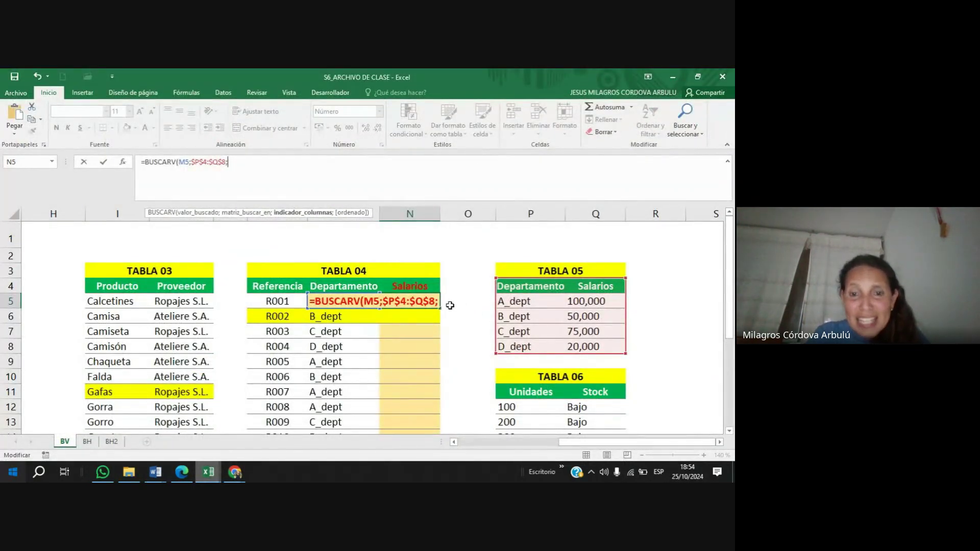
Complete the BUSCARV formula in N5 with column index 2 and FALSO for an exact match.
{"action": "type", "text": "2"}
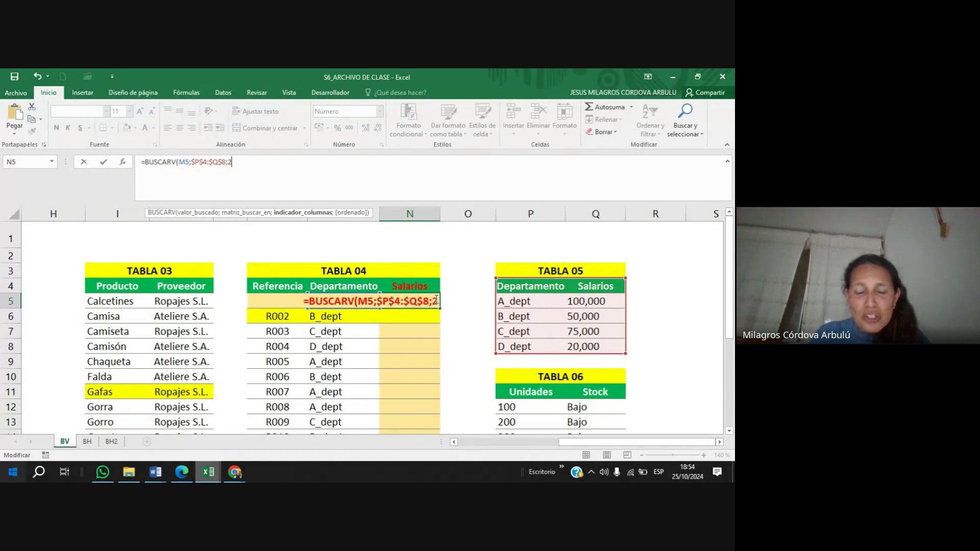
{"action": "type", "text": ";"}
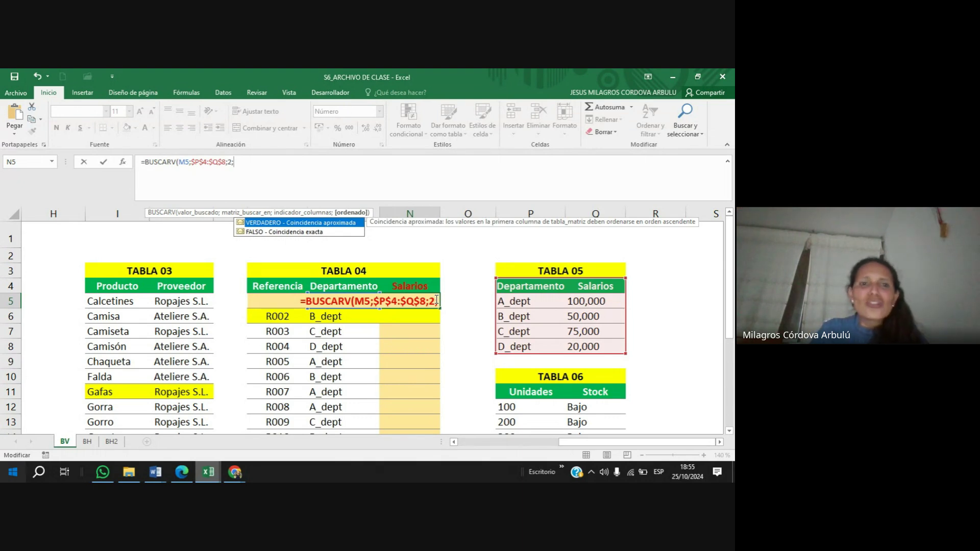
{"action": "left_click", "coordinate": [315, 233]}
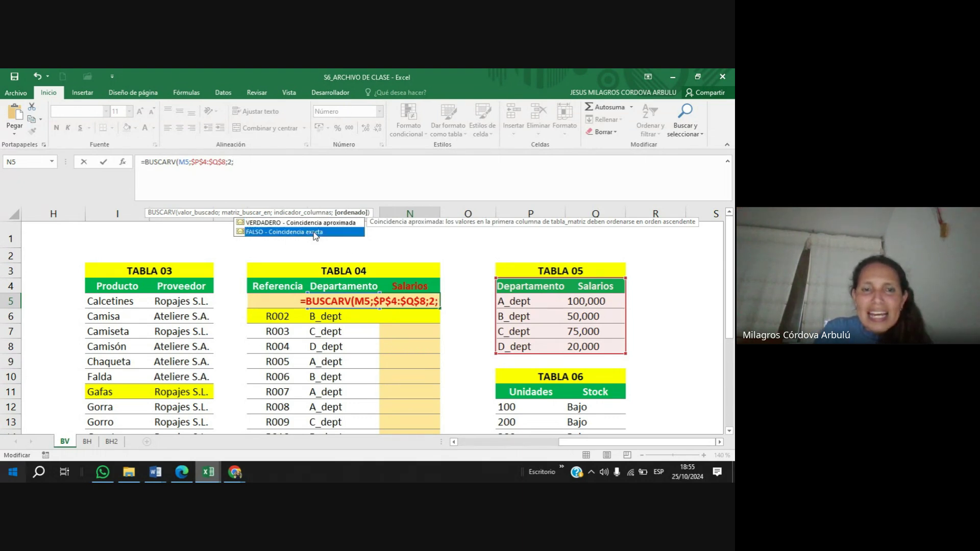
{"action": "double_click", "coordinate": [315, 233]}
{"action": "type", "text": ")"}
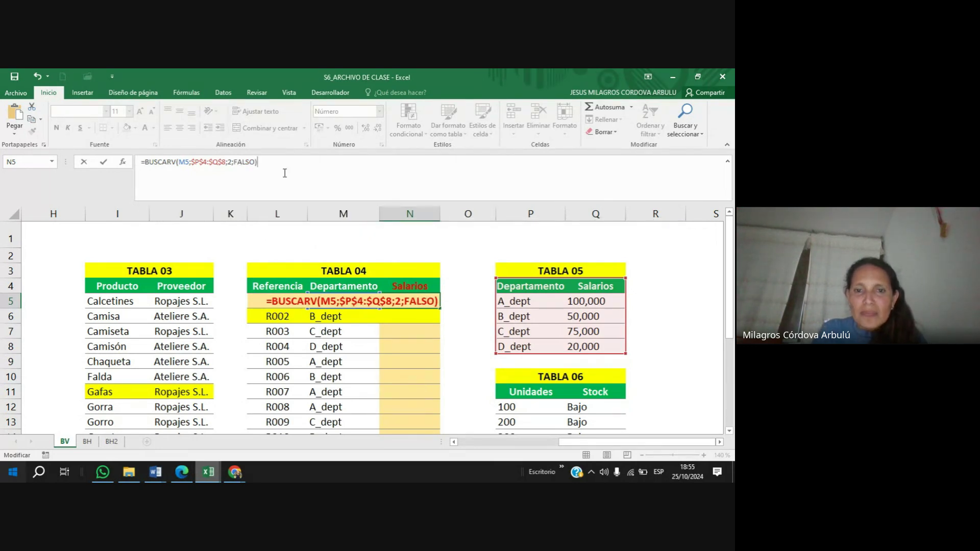
{"action": "key", "text": "Return"}
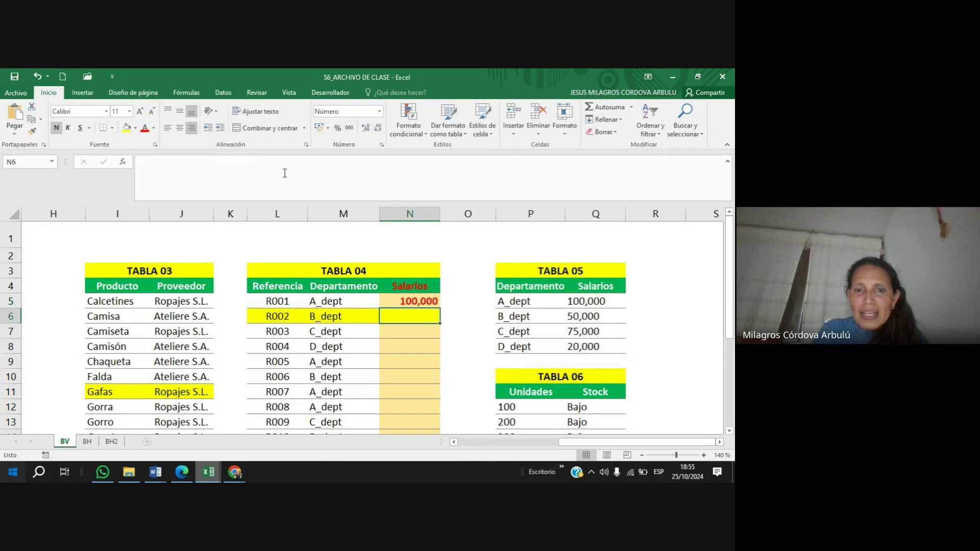
Fill the N5 formula down the Salarios column to N19 and format the salaries as accounting amounts in soles (S/).
{"action": "left_click", "coordinate": [401, 301]}
{"action": "double_click", "coordinate": [442, 309]}
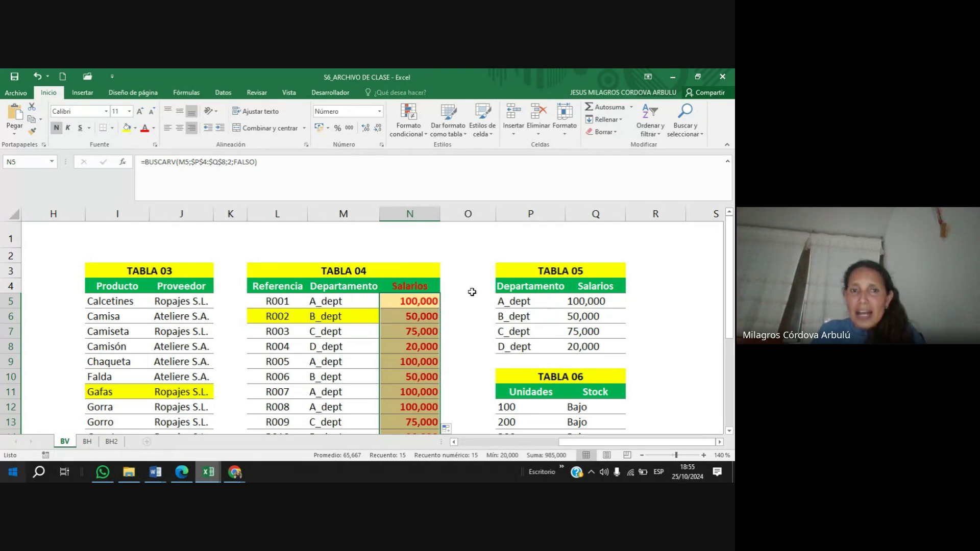
{"action": "left_click", "coordinate": [328, 129]}
{"action": "left_click", "coordinate": [339, 142]}
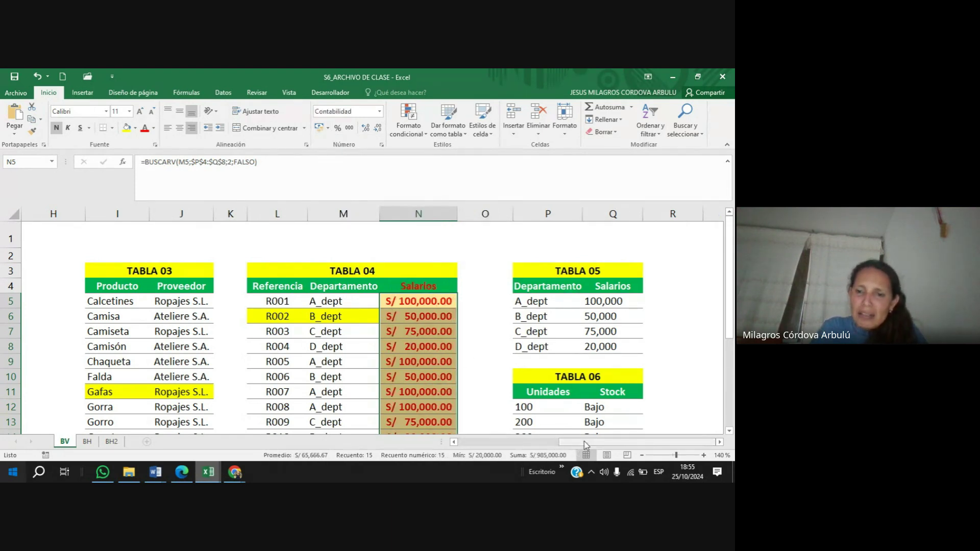
Clear the results in D23:I24 of the summary table for references R002 and R012.
{"action": "left_click_drag", "start_coordinate": [581, 442], "coordinate": [615, 445]}
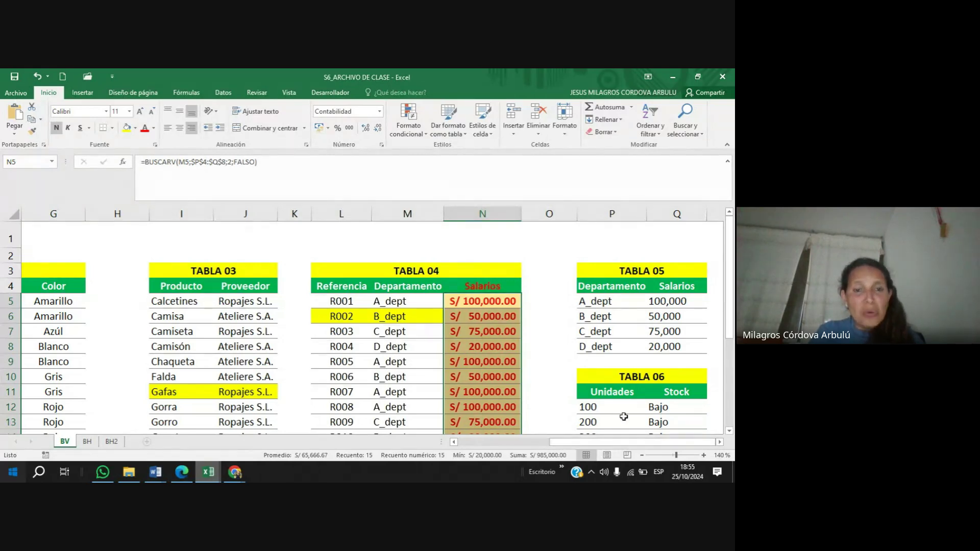
{"action": "left_click_drag", "start_coordinate": [734, 308], "coordinate": [729, 403]}
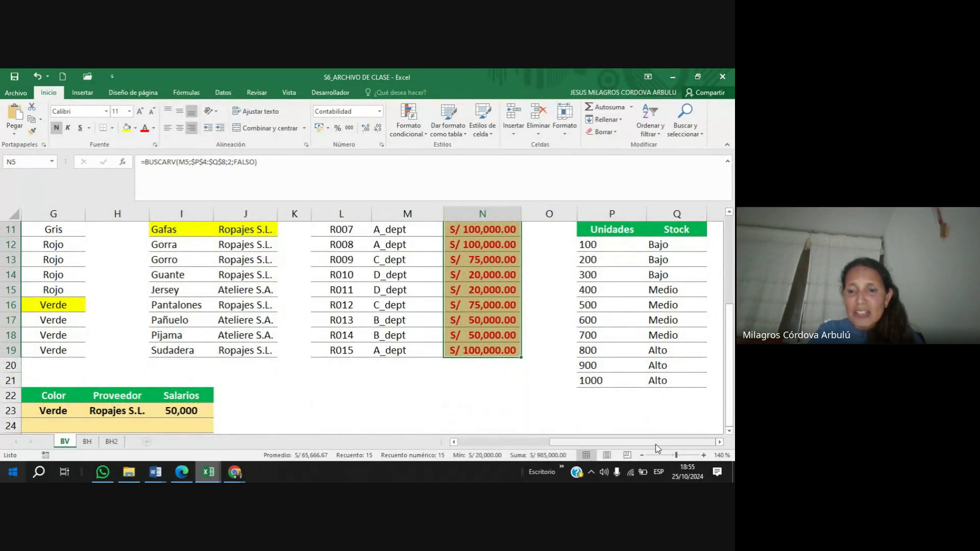
{"action": "left_click_drag", "start_coordinate": [655, 445], "coordinate": [531, 440]}
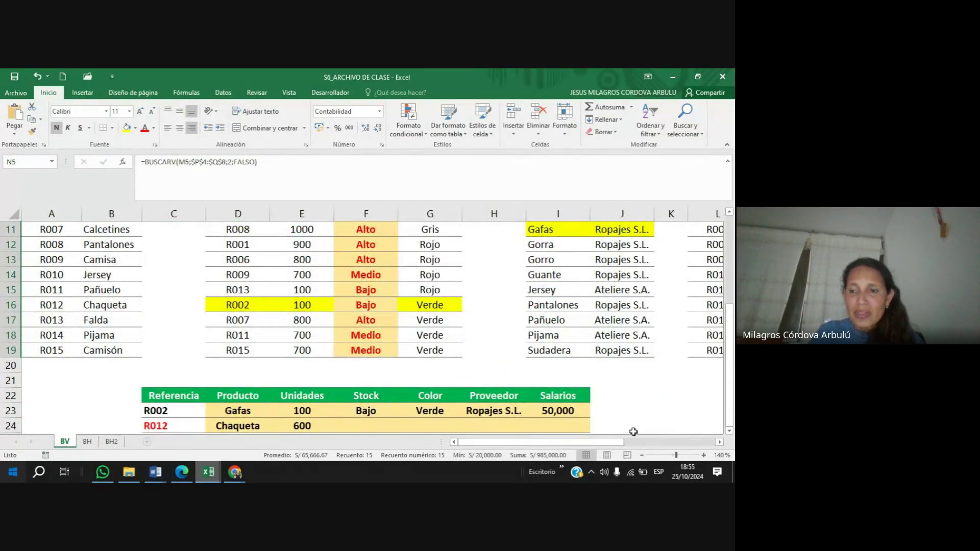
{"action": "scroll", "coordinate": [731, 435], "scroll_direction": "down", "scroll_amount": 1}
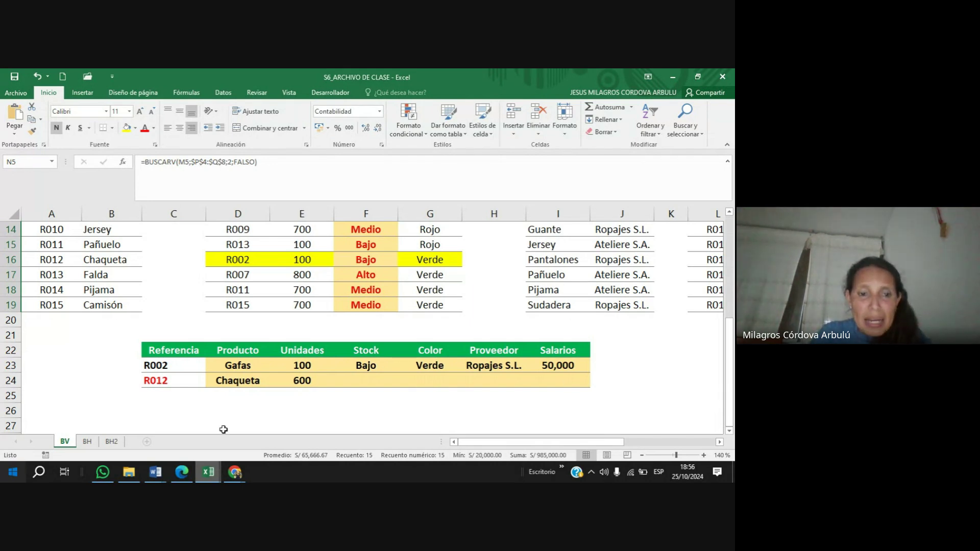
{"action": "left_click", "coordinate": [232, 367]}
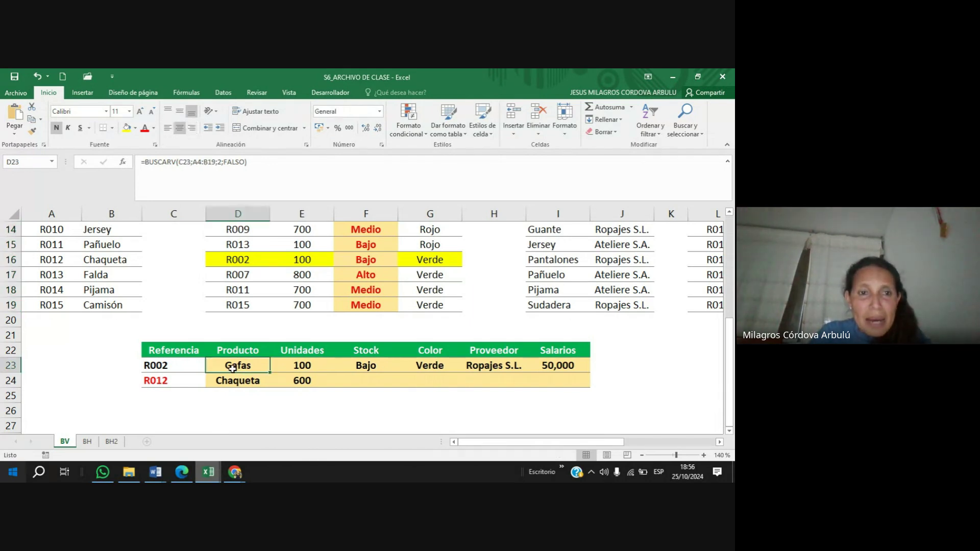
{"action": "left_click", "coordinate": [186, 379]}
{"action": "left_click", "coordinate": [234, 366]}
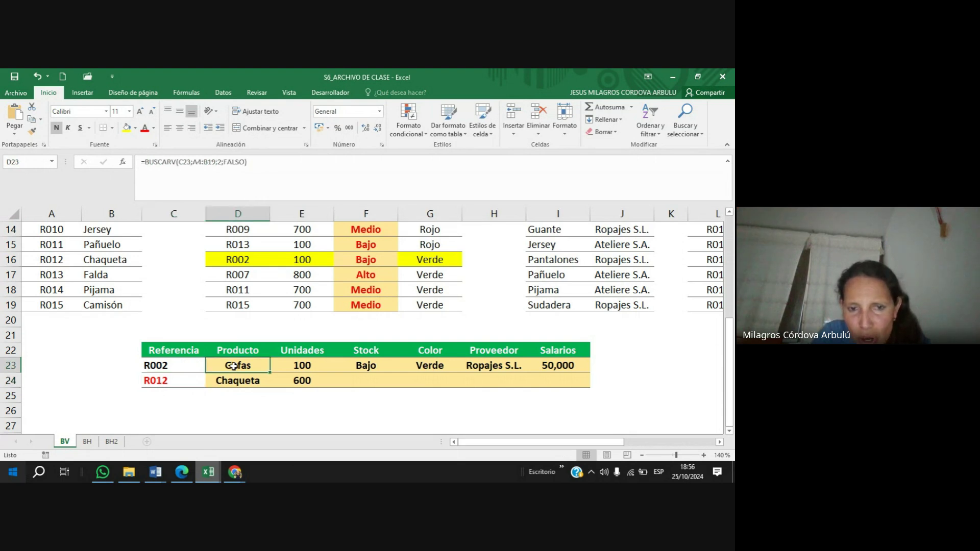
{"action": "left_click_drag", "start_coordinate": [234, 366], "coordinate": [553, 376]}
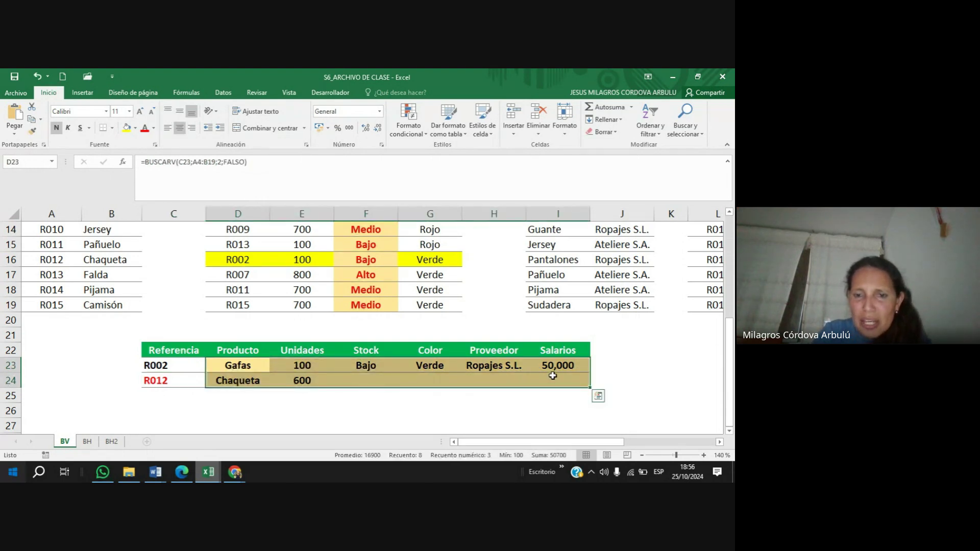
{"action": "key", "text": "Delete"}
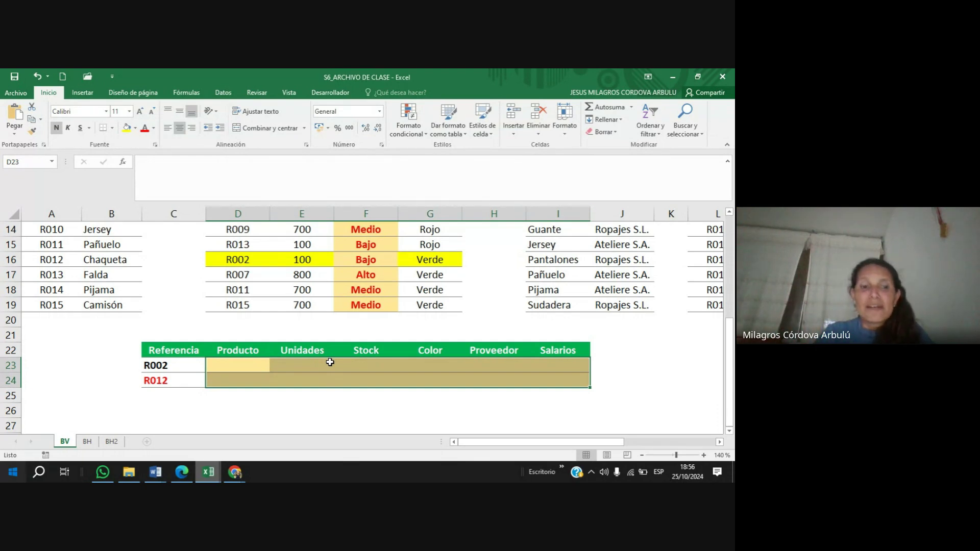
Set the font colour of the R002 result cells D23:I23 in the summary table to automatic.
{"action": "left_click", "coordinate": [210, 378]}
{"action": "left_click_drag", "start_coordinate": [238, 364], "coordinate": [536, 382]}
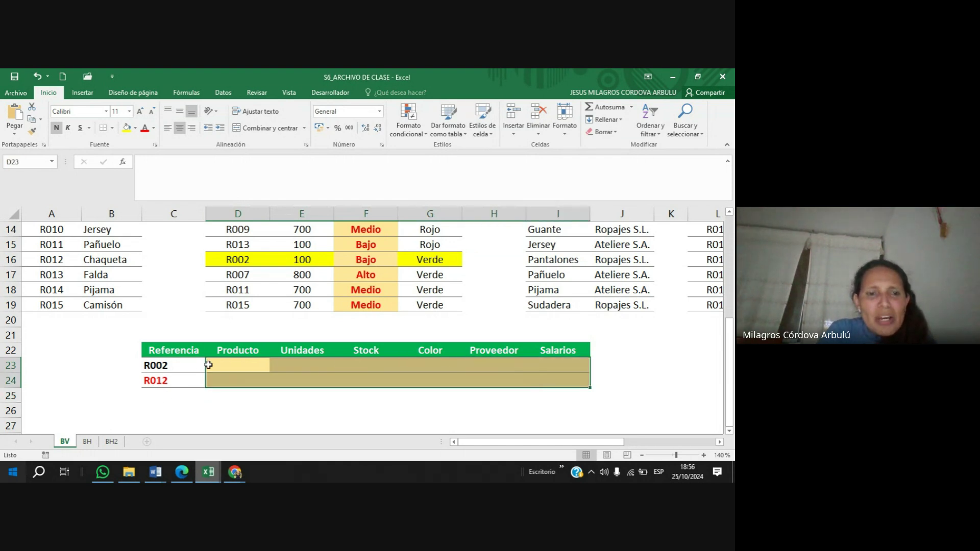
{"action": "left_click_drag", "start_coordinate": [225, 366], "coordinate": [562, 364]}
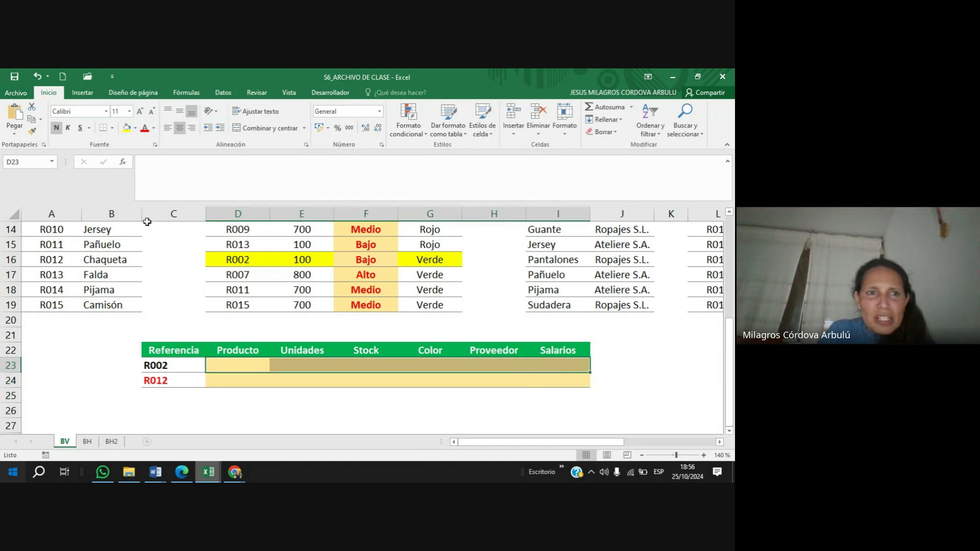
{"action": "left_click", "coordinate": [153, 129]}
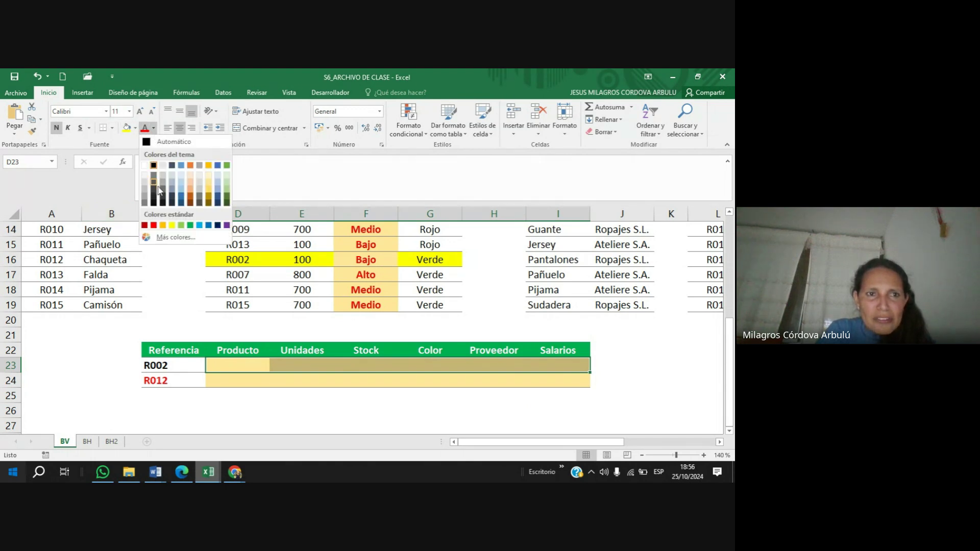
{"action": "left_click", "coordinate": [148, 142]}
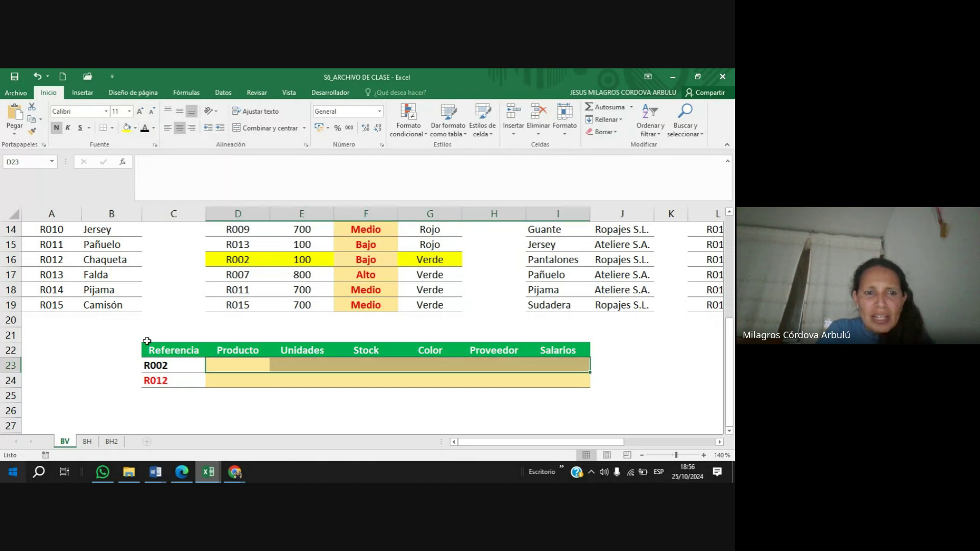
Check the font colour options for the R012 result cells D24:I24 in the summary table.
{"action": "left_click", "coordinate": [156, 365]}
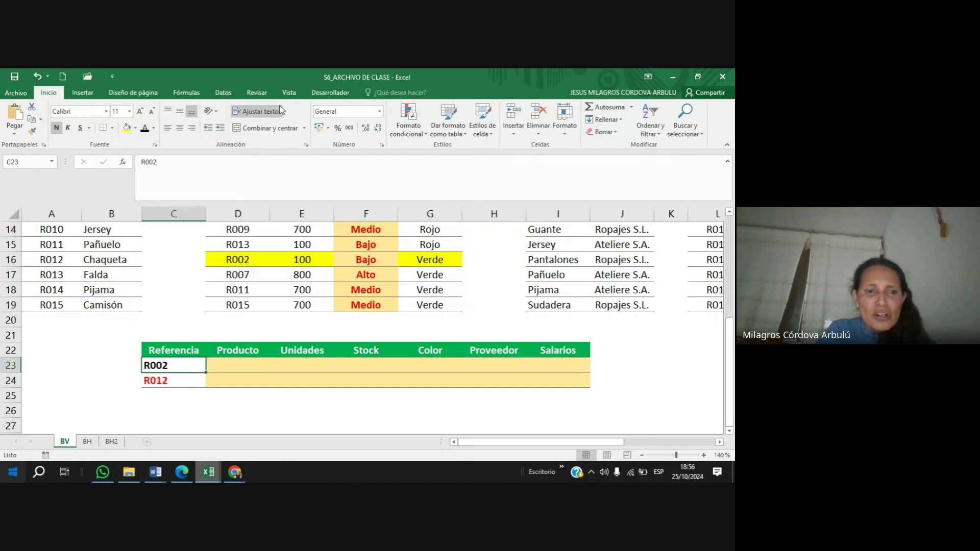
{"action": "left_click", "coordinate": [157, 384]}
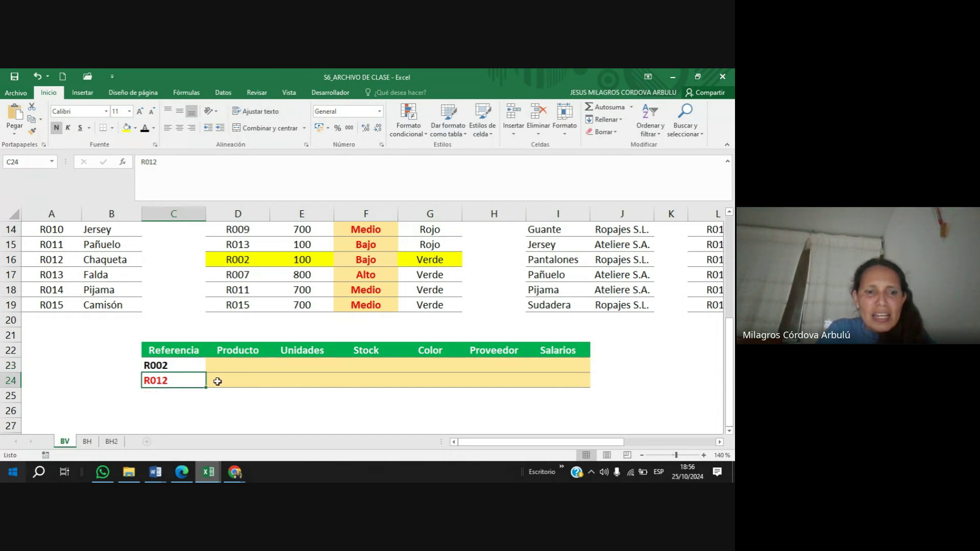
{"action": "left_click_drag", "start_coordinate": [215, 381], "coordinate": [208, 475]}
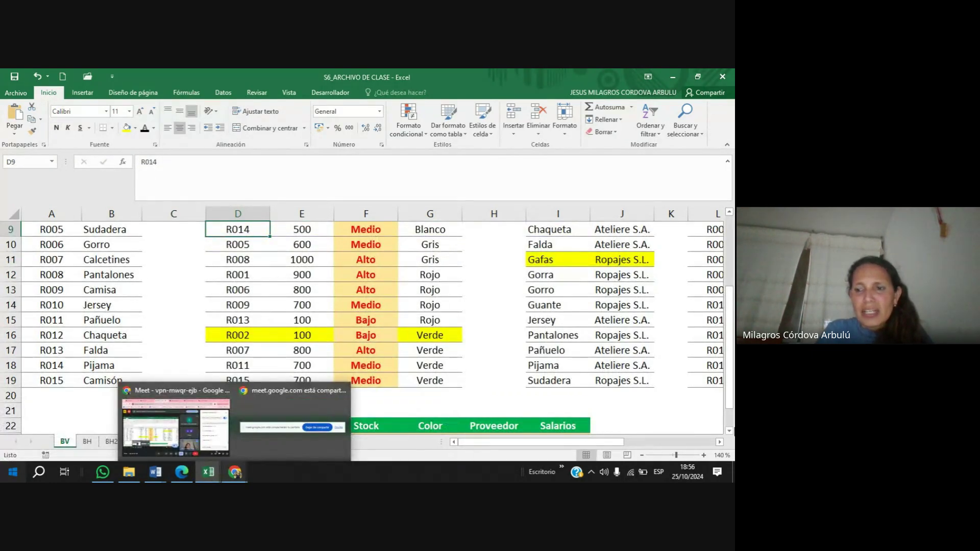
{"action": "left_click", "coordinate": [729, 431]}
{"action": "left_click", "coordinate": [729, 431]}
{"action": "left_click", "coordinate": [729, 432]}
{"action": "left_click", "coordinate": [730, 431]}
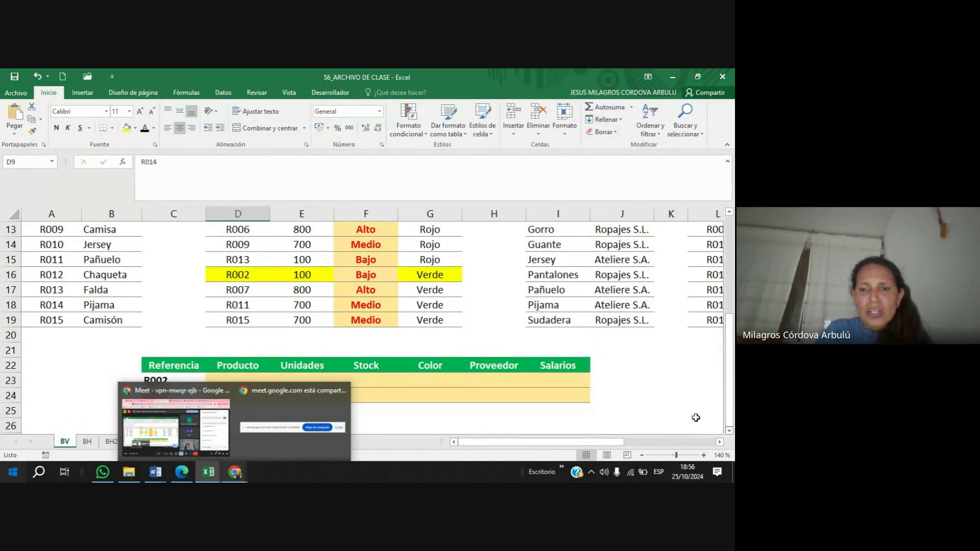
{"action": "left_click", "coordinate": [562, 394]}
{"action": "key", "text": "shift+Left"}
{"action": "key", "text": "shift+Left"}
{"action": "key", "text": "shift+Left"}
{"action": "key", "text": "shift+Left"}
{"action": "key", "text": "shift+Left"}
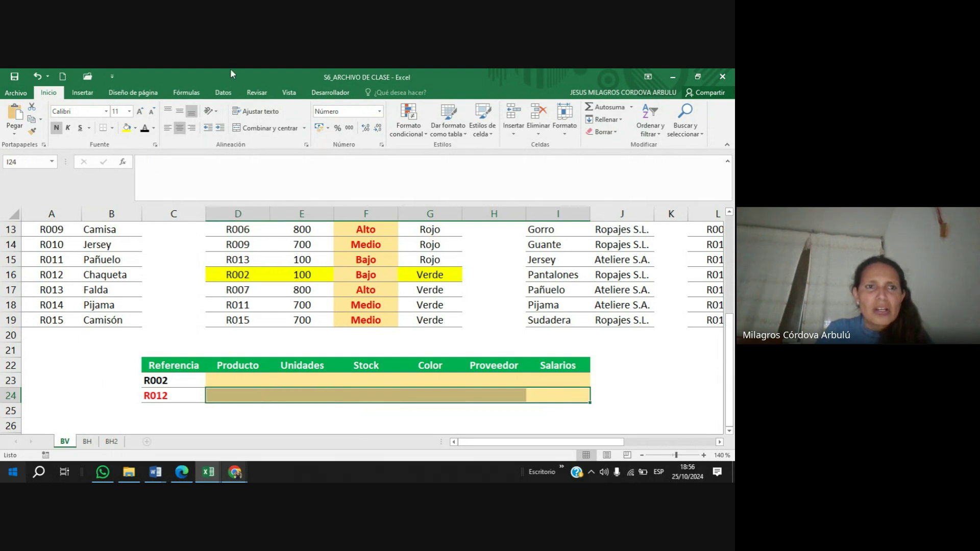
{"action": "left_click", "coordinate": [153, 128]}
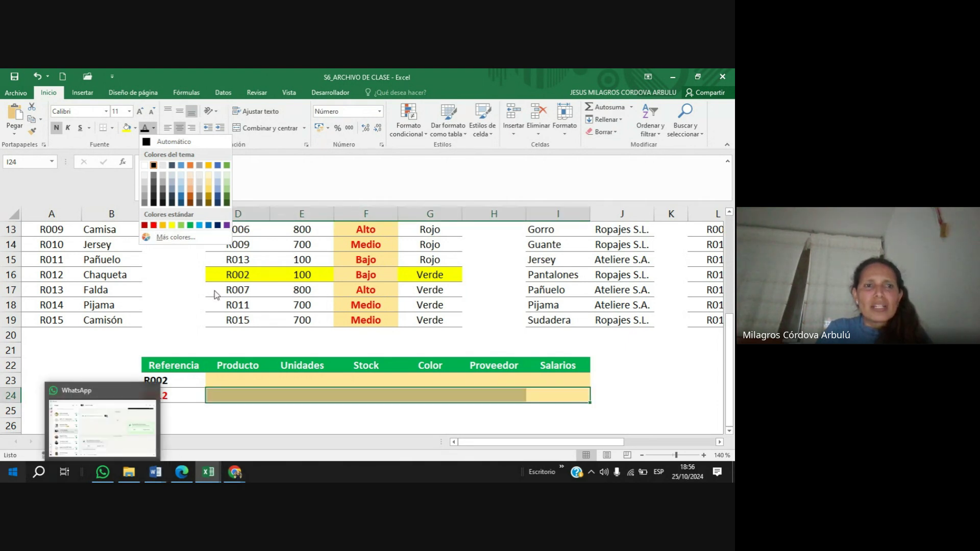
{"action": "left_click", "coordinate": [164, 226]}
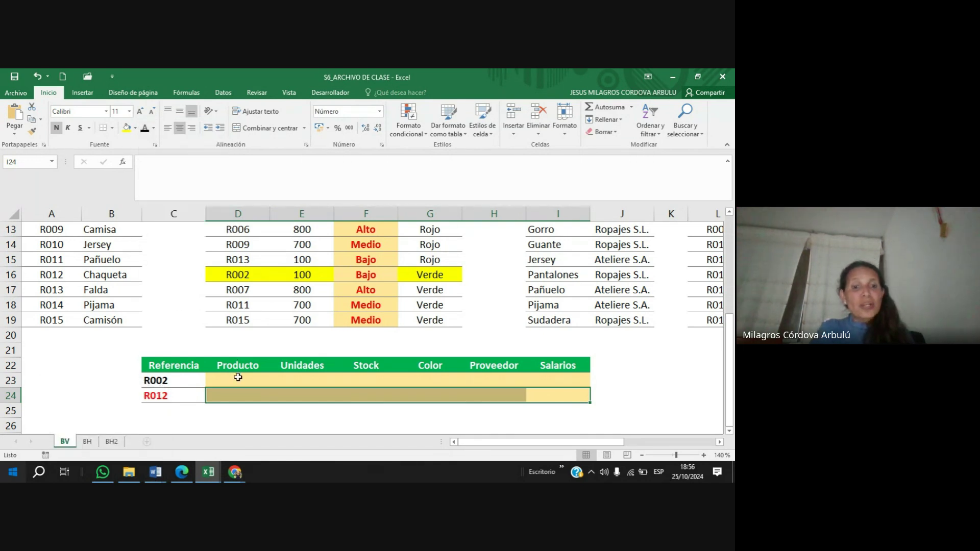
Look over source tables TABLA 01 through TABLA 06 to see which columns can supply the summary table.
{"action": "left_click_drag", "start_coordinate": [236, 377], "coordinate": [155, 472]}
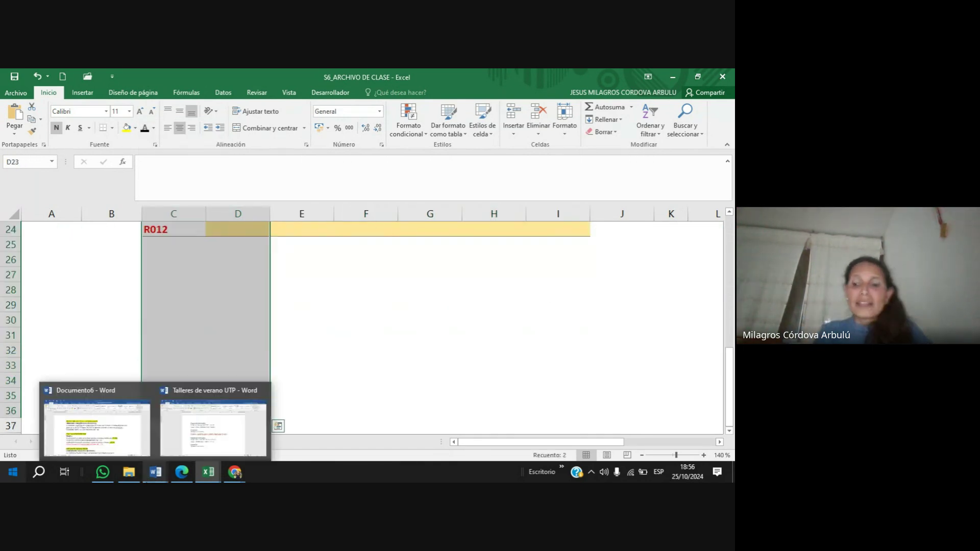
{"action": "scroll", "coordinate": [358, 327], "scroll_direction": "up", "scroll_amount": 5}
{"action": "left_click", "coordinate": [238, 229]}
{"action": "scroll", "coordinate": [358, 326], "scroll_direction": "up", "scroll_amount": 3}
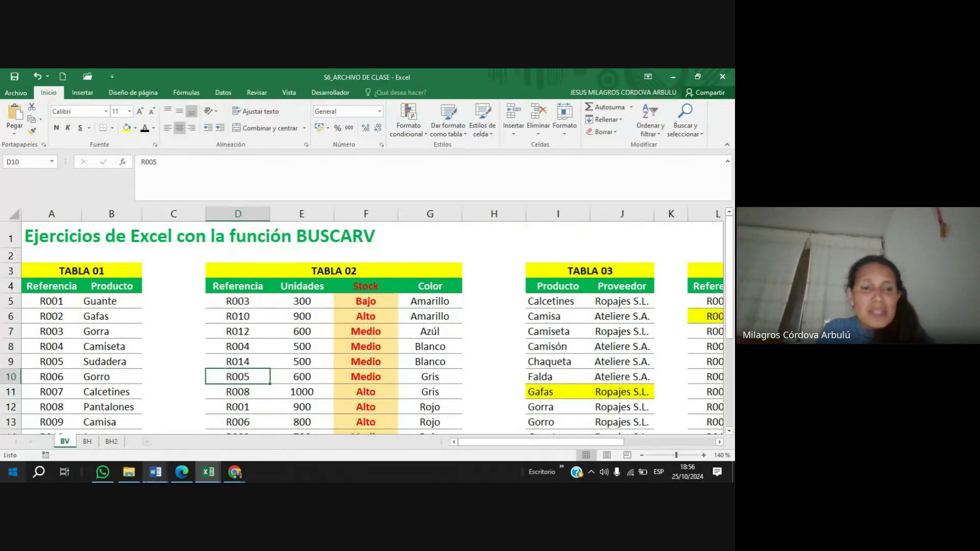
{"action": "key", "text": "Left"}
{"action": "key", "text": "Left"}
{"action": "key", "text": "Left"}
{"action": "key", "text": "Right"}
{"action": "key", "text": "Right"}
{"action": "key", "text": "Right"}
{"action": "key", "text": "Right"}
{"action": "key", "text": "Right"}
{"action": "key", "text": "Right"}
{"action": "key", "text": "Right"}
{"action": "key", "text": "Right"}
{"action": "key", "text": "Right"}
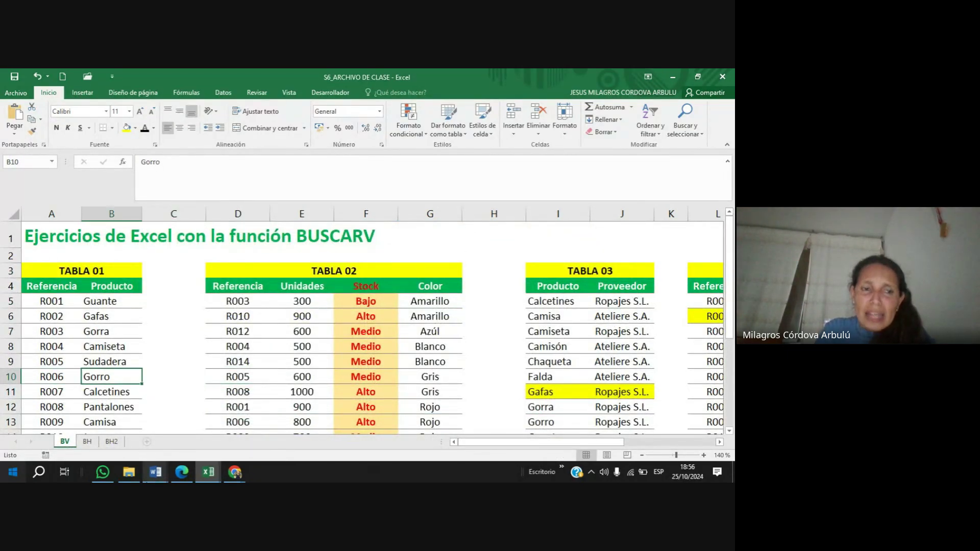
{"action": "key", "text": "Right"}
{"action": "key", "text": "Right"}
{"action": "key", "text": "Right"}
{"action": "key", "text": "Right"}
{"action": "key", "text": "Right"}
{"action": "key", "text": "Right"}
{"action": "key", "text": "Right"}
{"action": "key", "text": "Right"}
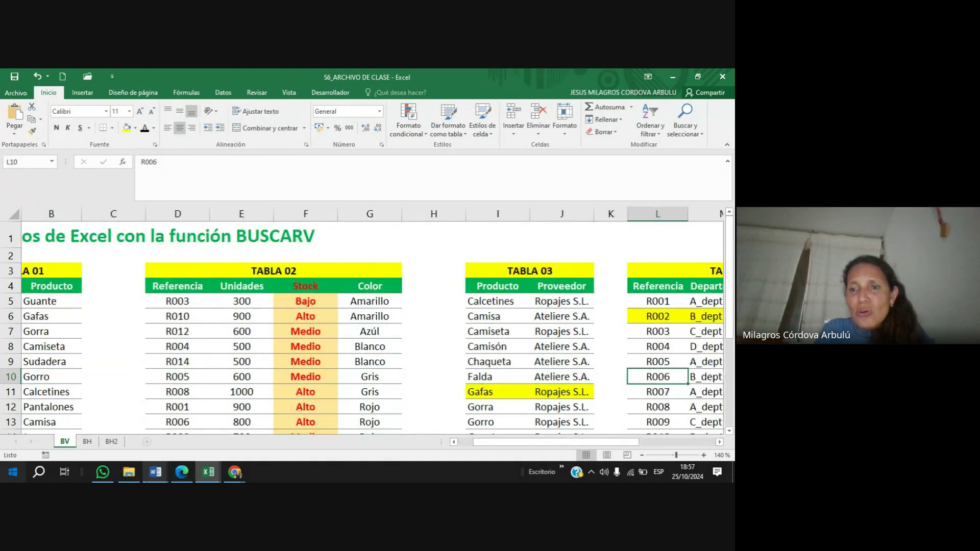
{"action": "key", "text": "Down"}
{"action": "key", "text": "Down"}
{"action": "key", "text": "Down"}
{"action": "key", "text": "Down"}
{"action": "key", "text": "Down"}
{"action": "key", "text": "Down"}
{"action": "key", "text": "Down"}
{"action": "key", "text": "Down"}
{"action": "key", "text": "Down"}
{"action": "key", "text": "Down"}
{"action": "key", "text": "Down"}
{"action": "key", "text": "Down"}
{"action": "key", "text": "Down"}
{"action": "key", "text": "Down"}
{"action": "key", "text": "Down"}
{"action": "key", "text": "Down"}
{"action": "key", "text": "Down"}
{"action": "key", "text": "Down"}
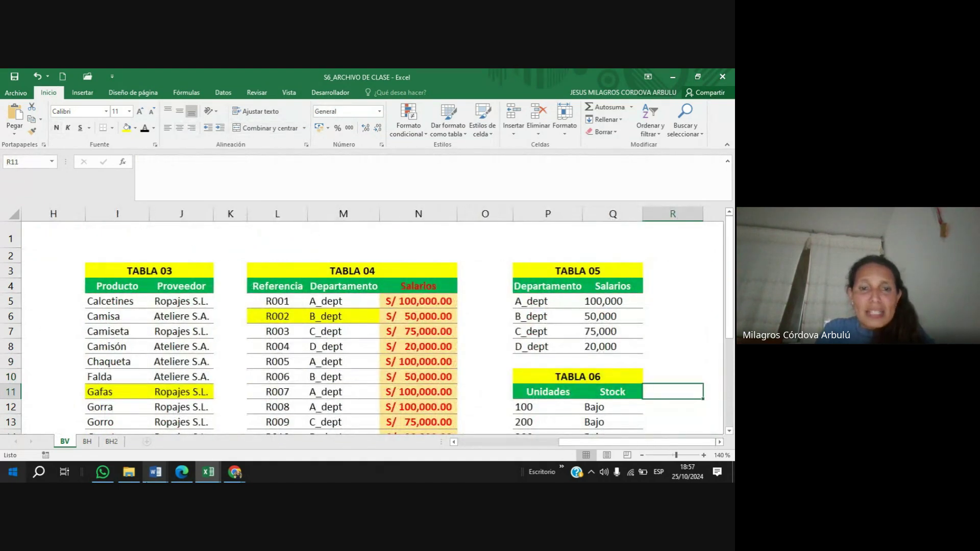
Return to reference R002 in C23 of the summary table and dismiss the WhatsApp notification.
{"action": "key", "text": "Left"}
{"action": "key", "text": "Left"}
{"action": "key", "text": "Left"}
{"action": "key", "text": "Left"}
{"action": "key", "text": "Left"}
{"action": "key", "text": "Left"}
{"action": "key", "text": "Left"}
{"action": "key", "text": "Left"}
{"action": "key", "text": "Left"}
{"action": "key", "text": "Left"}
{"action": "key", "text": "Left"}
{"action": "key", "text": "Left"}
{"action": "key", "text": "Left"}
{"action": "key", "text": "Left"}
{"action": "key", "text": "Left"}
{"action": "key", "text": "Left"}
{"action": "key", "text": "Left"}
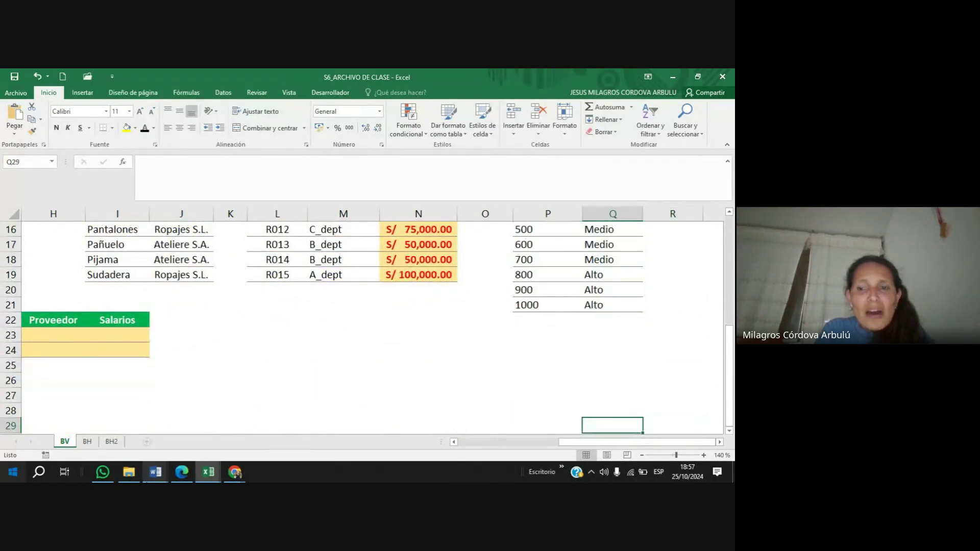
{"action": "key", "text": "Up"}
{"action": "key", "text": "Up"}
{"action": "key", "text": "Up"}
{"action": "key", "text": "Up"}
{"action": "key", "text": "Up"}
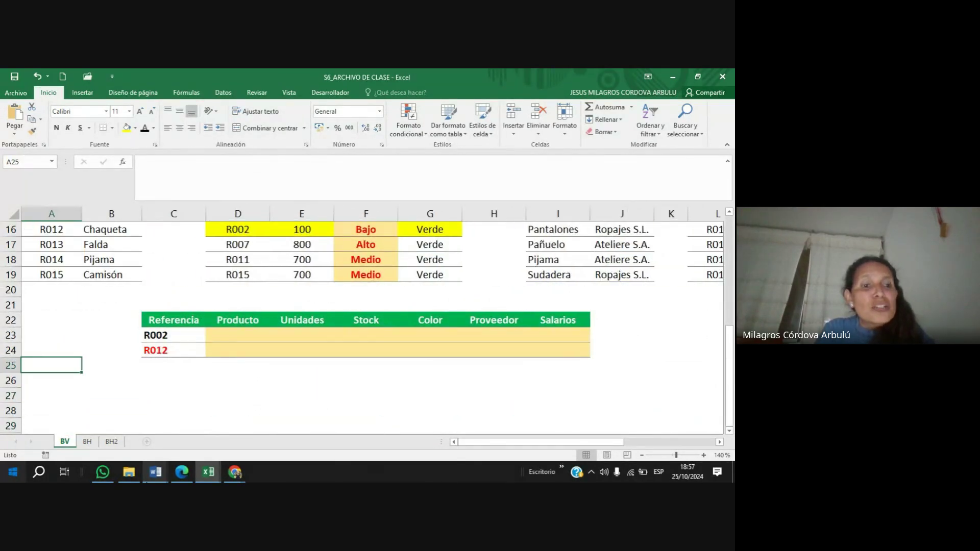
{"action": "key", "text": "Right"}
{"action": "key", "text": "Right"}
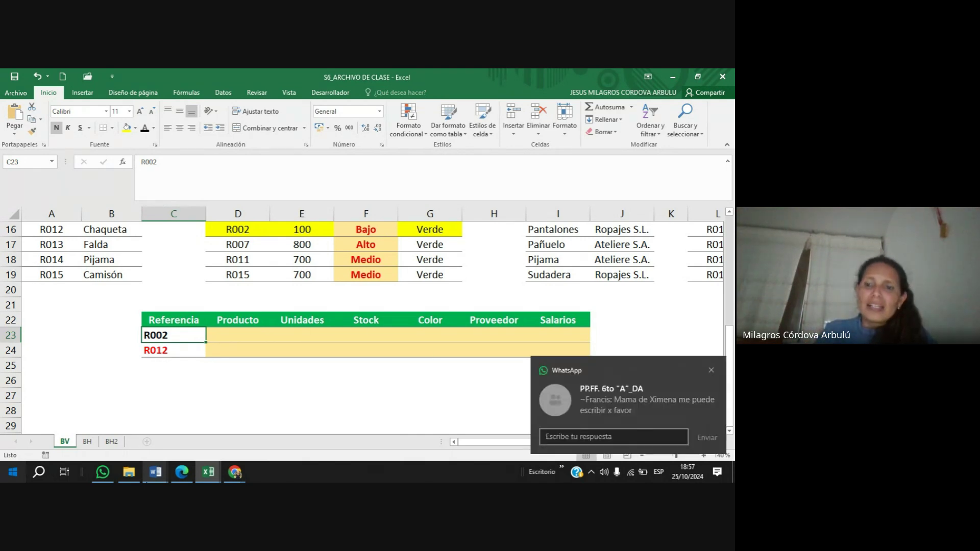
{"action": "mouse_move", "coordinate": [235, 472]}
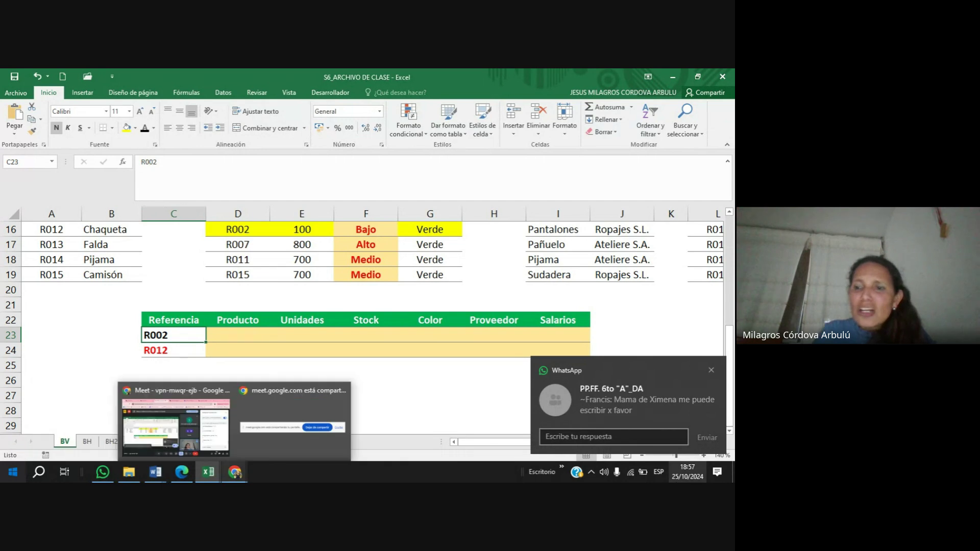
{"action": "left_click", "coordinate": [711, 371]}
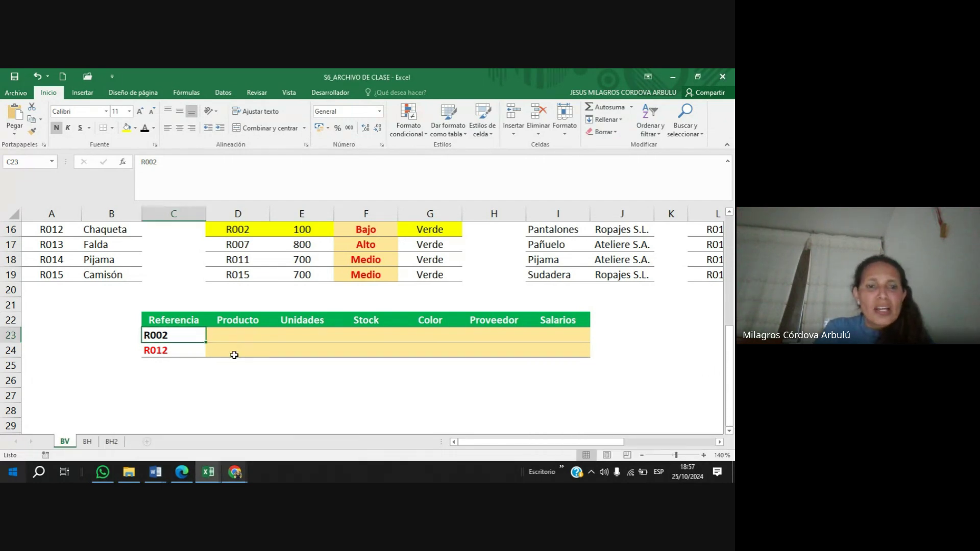
Start a BUSCARV formula in D23 under Producto with reference cell C23 as the lookup value.
{"action": "left_click", "coordinate": [236, 338]}
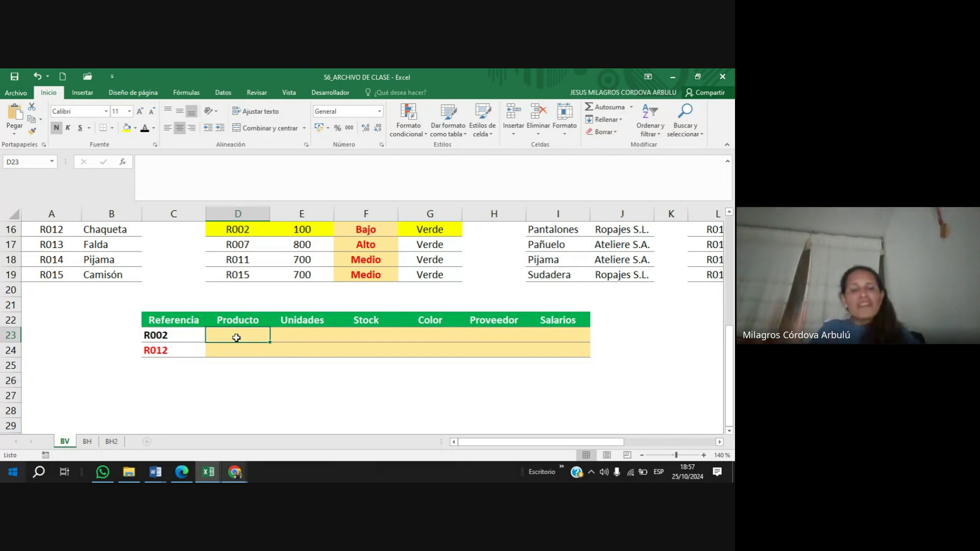
{"action": "type", "text": "=bus"}
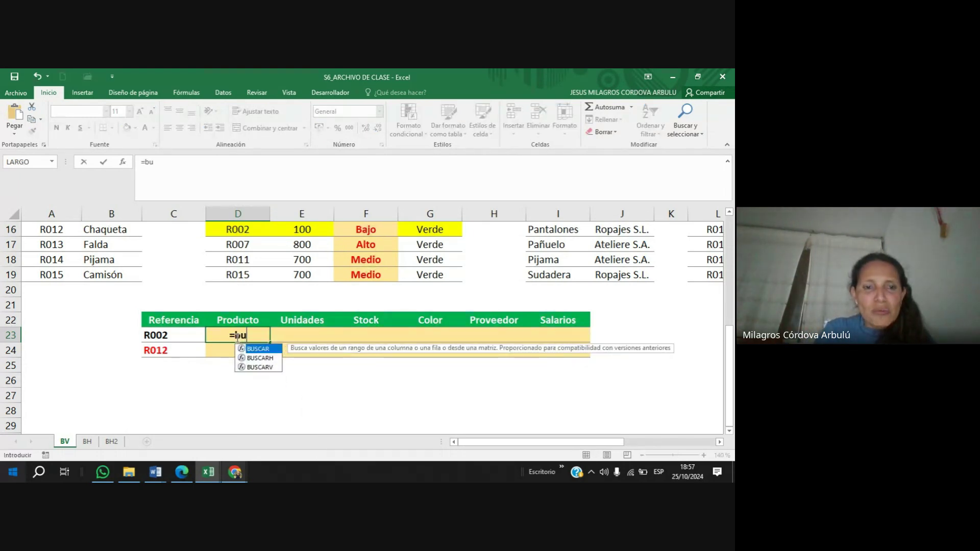
{"action": "double_click", "coordinate": [257, 367]}
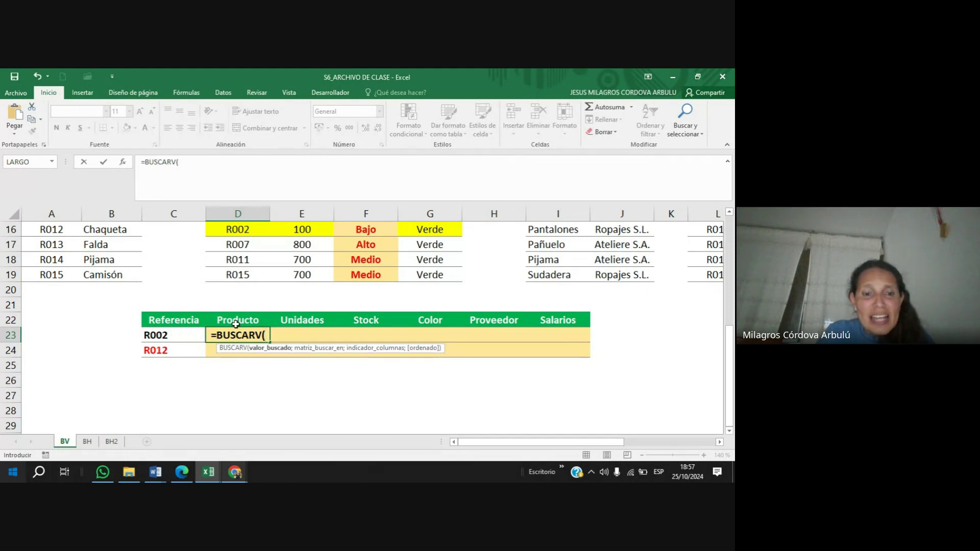
{"action": "left_click", "coordinate": [168, 334]}
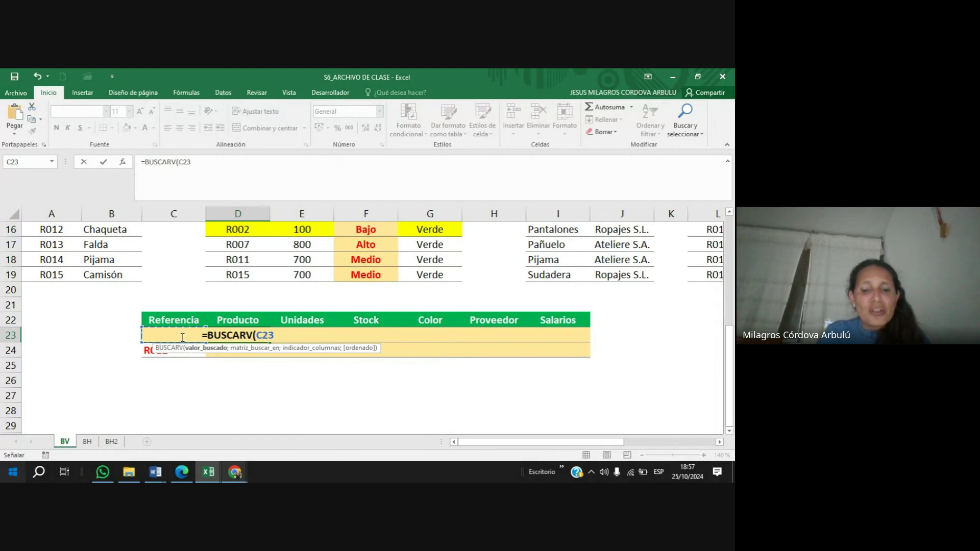
{"action": "type", "text": ";"}
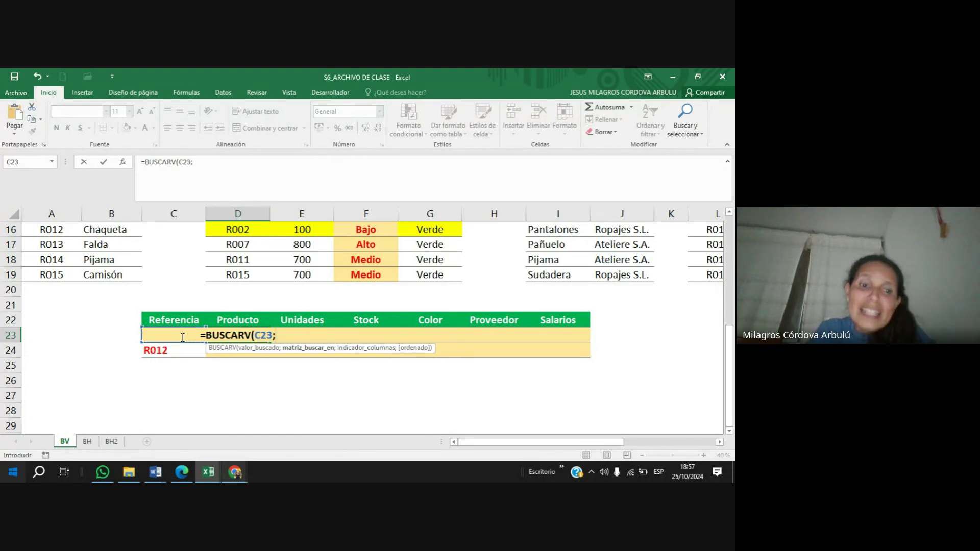
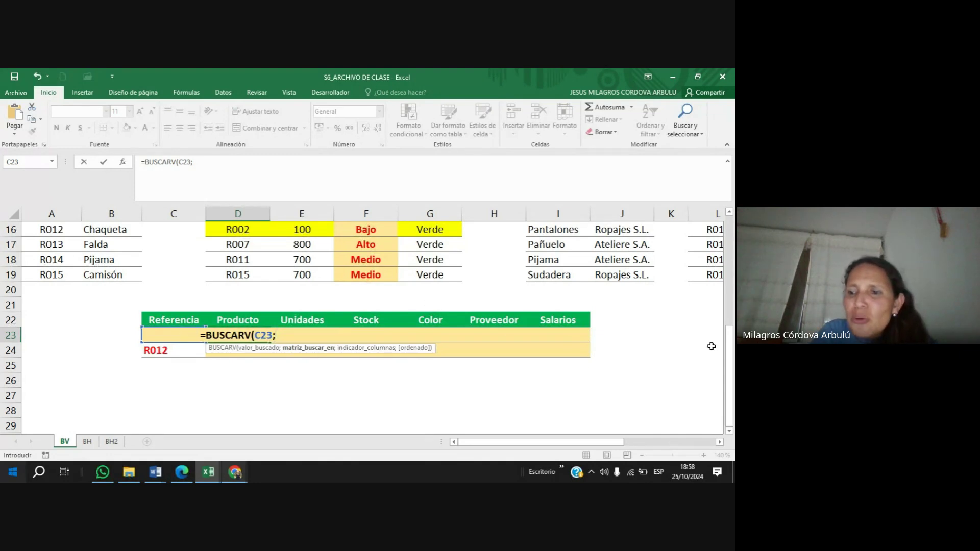
Set TABLA 01, range A4:B19 including its headers, as the lookup table of the BUSCARV formula in D23.
{"action": "left_click_drag", "start_coordinate": [730, 357], "coordinate": [730, 260]}
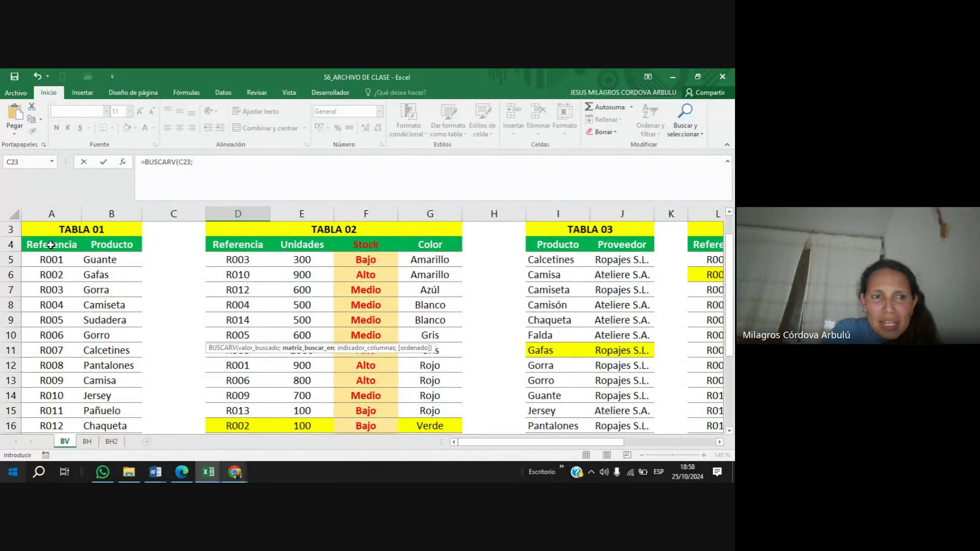
{"action": "left_click_drag", "start_coordinate": [50, 246], "coordinate": [119, 313]}
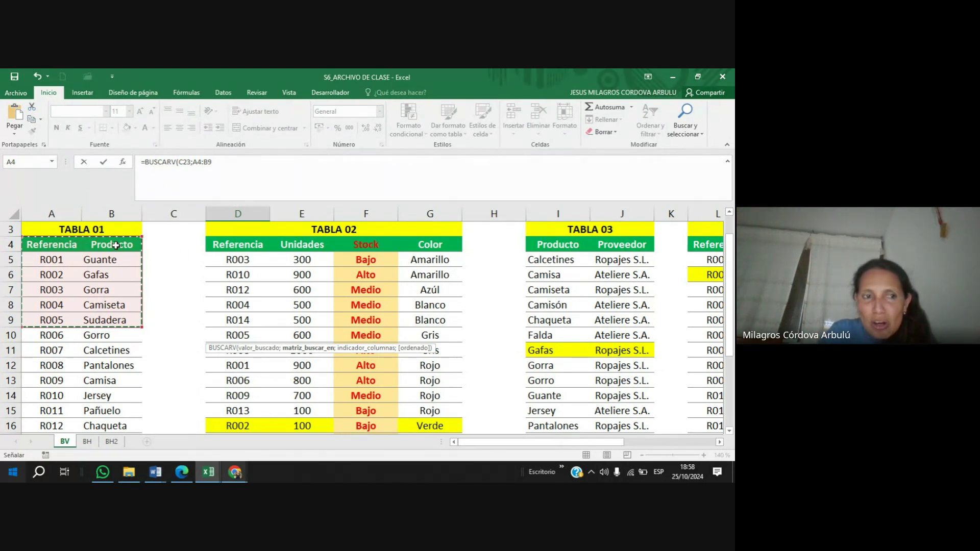
{"action": "key", "text": "ctrl+shift+Down"}
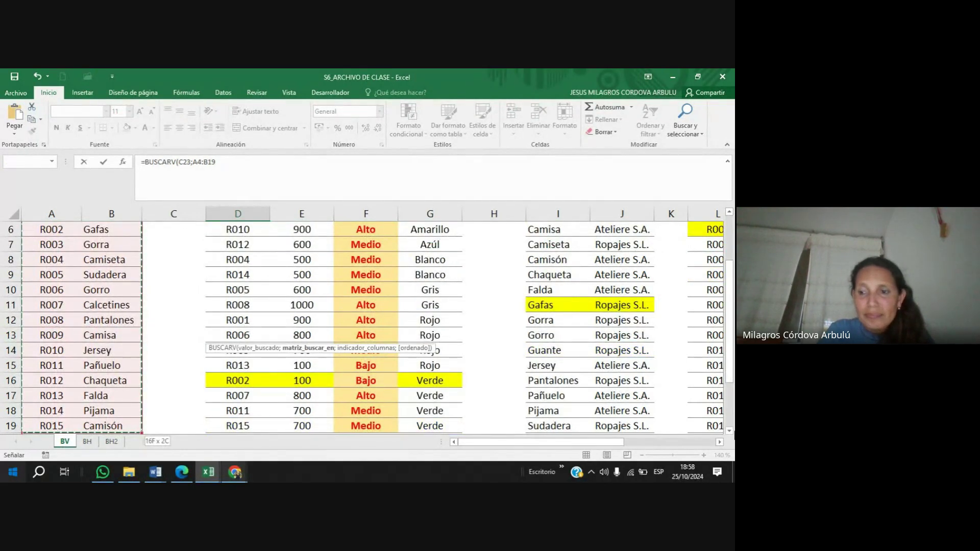
{"action": "left_click", "coordinate": [730, 432]}
{"action": "left_click", "coordinate": [729, 431]}
{"action": "scroll", "coordinate": [367, 357], "scroll_direction": "down", "scroll_amount": 2}
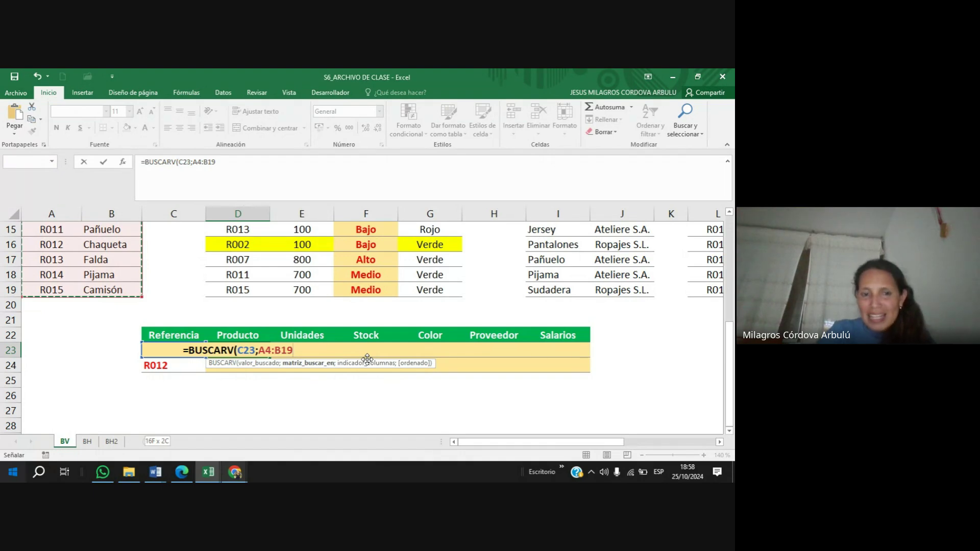
{"action": "type", "text": ";"}
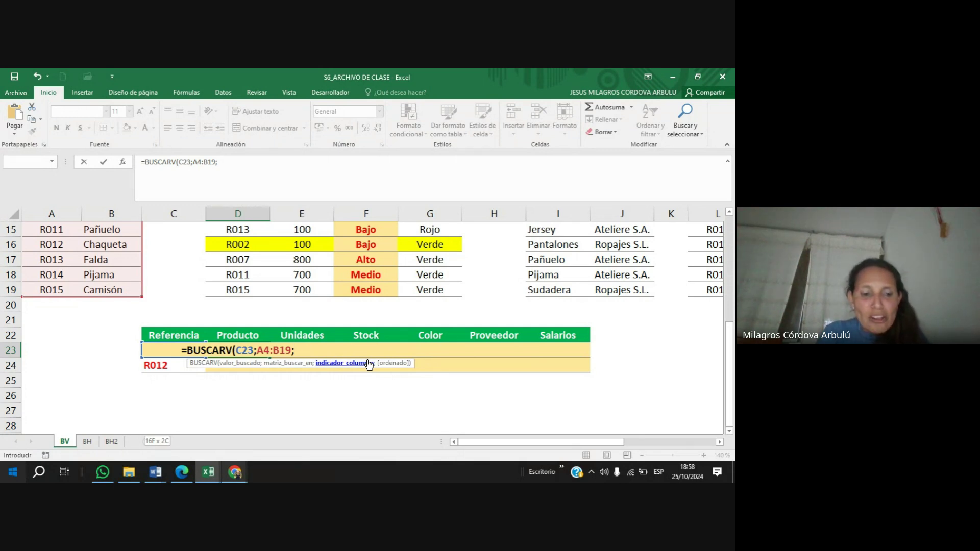
Complete the D23 formula with column index 2 and FALSO for an exact match.
{"action": "type", "text": "2;"}
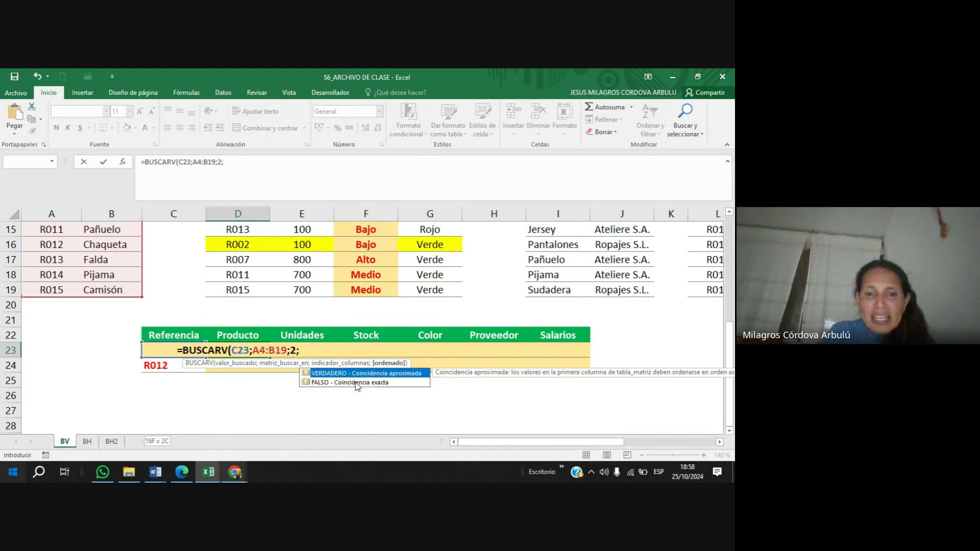
{"action": "double_click", "coordinate": [355, 382]}
{"action": "type", "text": ")"}
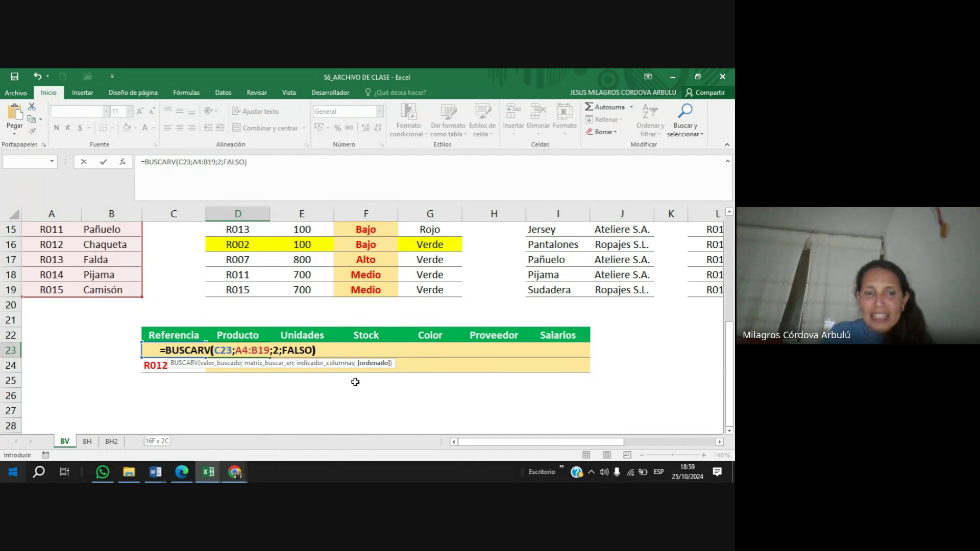
{"action": "key", "text": "Return"}
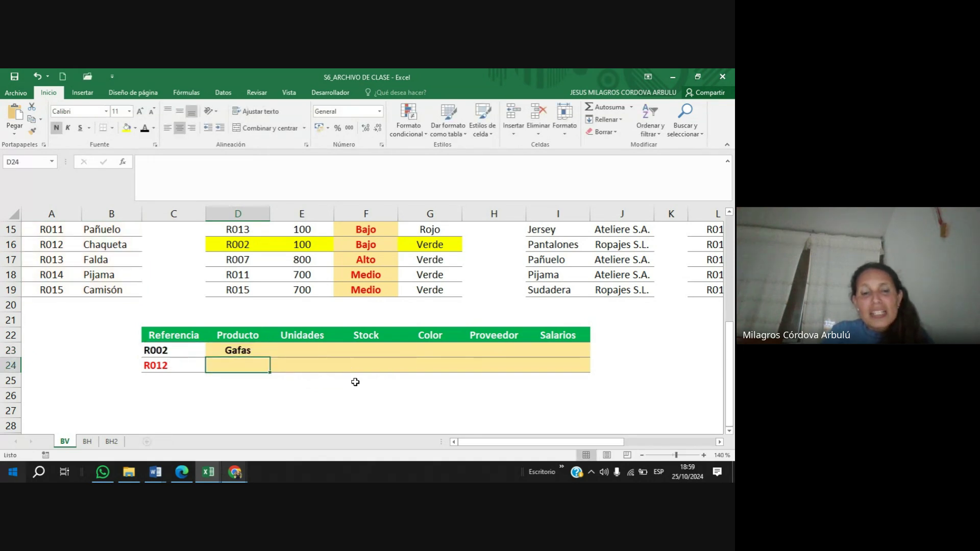
Examine the source tables above the summary table to find which one holds the Unidades for each reference.
{"action": "key", "text": "Page_Up"}
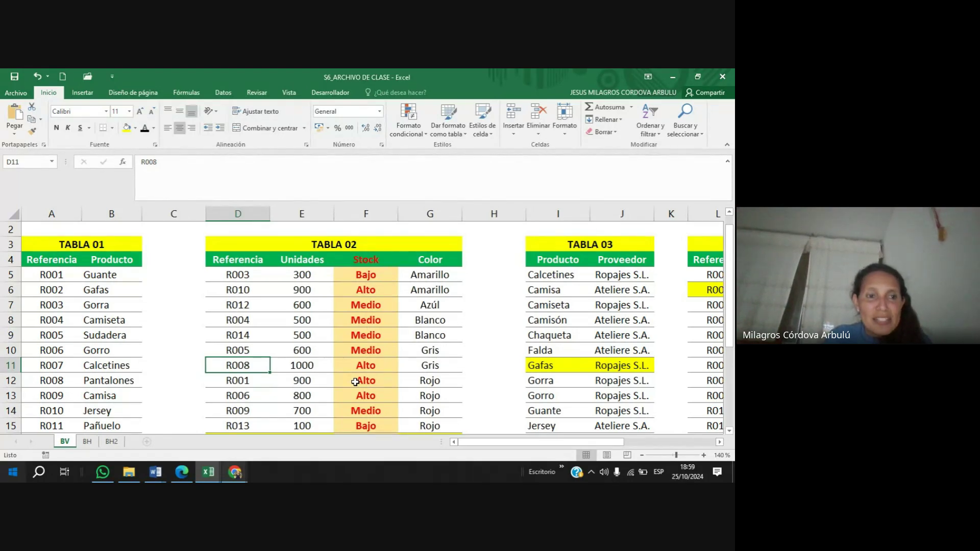
{"action": "key", "text": "Down"}
{"action": "key", "text": "Down"}
{"action": "key", "text": "Down"}
{"action": "key", "text": "Down"}
{"action": "key", "text": "Down"}
{"action": "key", "text": "Down"}
{"action": "key", "text": "Down"}
{"action": "key", "text": "Down"}
{"action": "key", "text": "Down"}
{"action": "key", "text": "Down"}
{"action": "key", "text": "Down"}
{"action": "key", "text": "Down"}
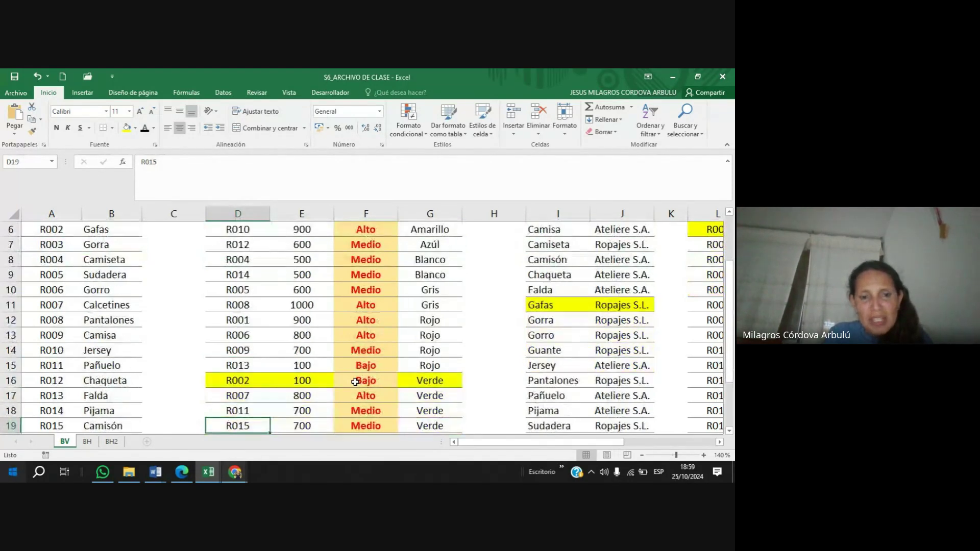
{"action": "key", "text": "Down"}
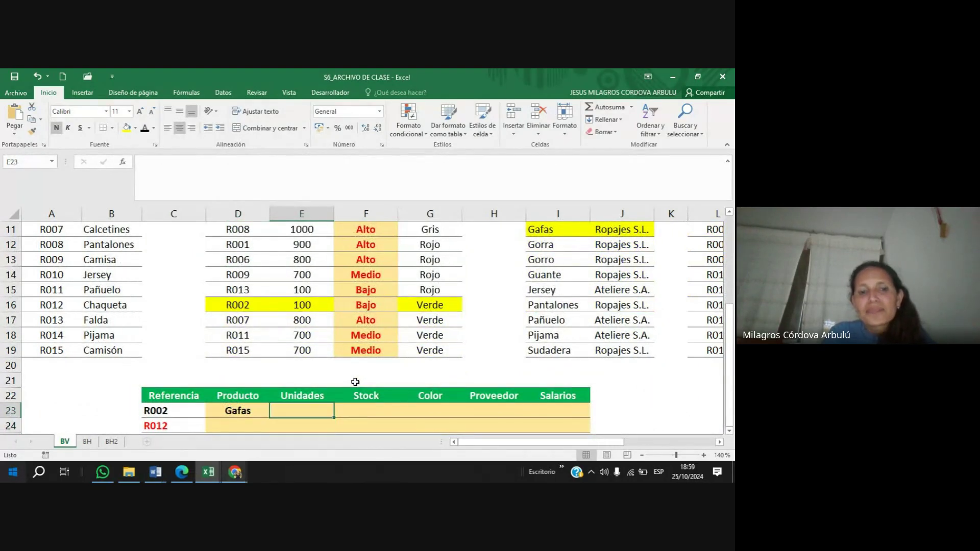
Start a BUSCARV formula in E23 under Unidades with reference cell C23 as the lookup value.
{"action": "key", "text": "Up"}
{"action": "key", "text": "Right"}
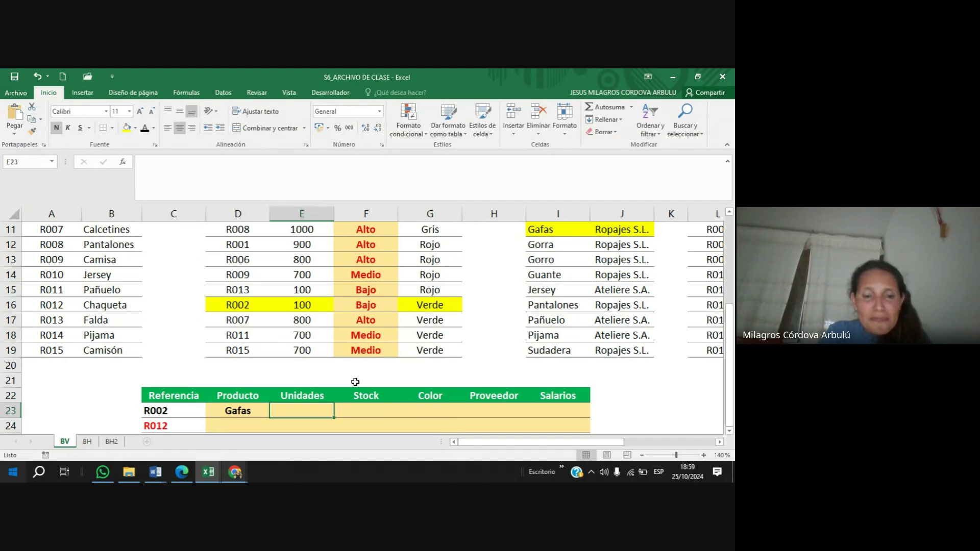
{"action": "type", "text": "=busc"}
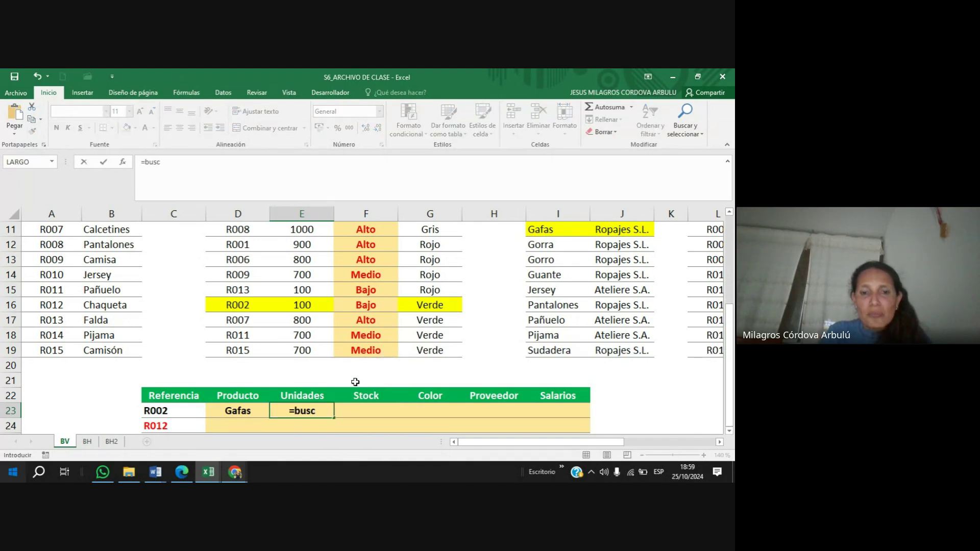
{"action": "type", "text": "A"}
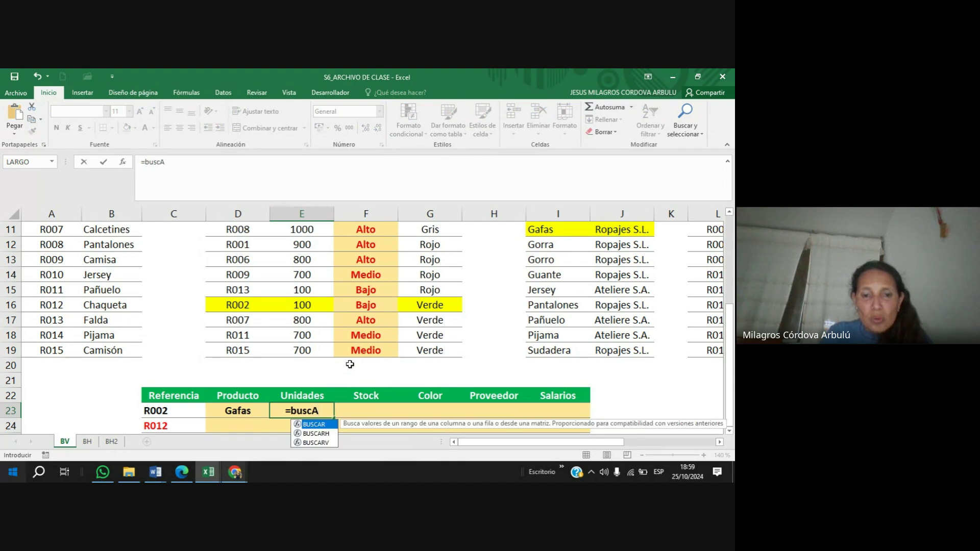
{"action": "double_click", "coordinate": [317, 442]}
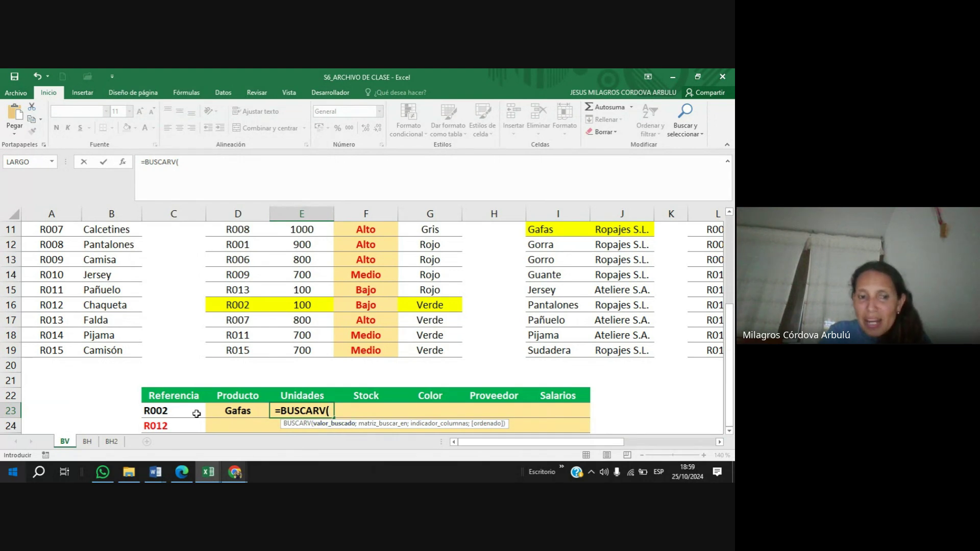
{"action": "left_click", "coordinate": [178, 410]}
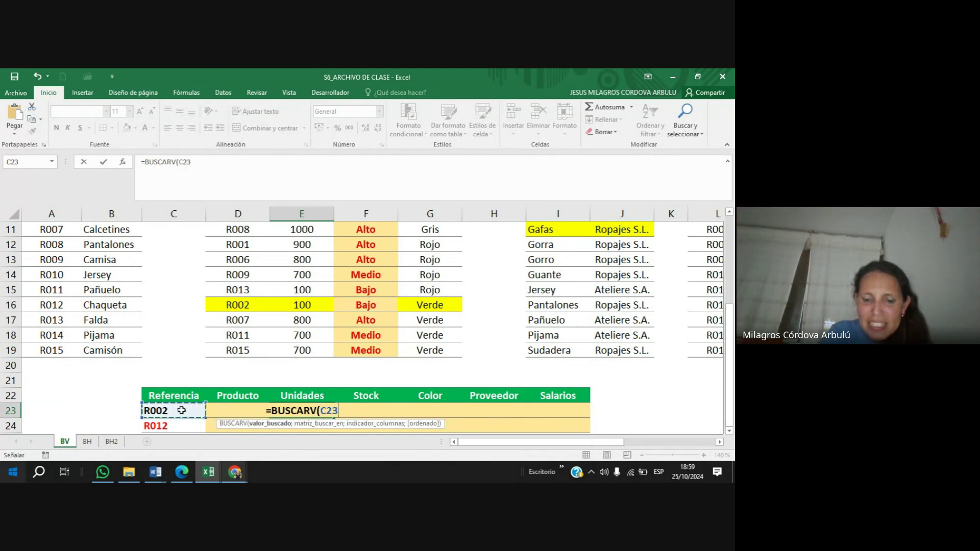
{"action": "type", "text": ";"}
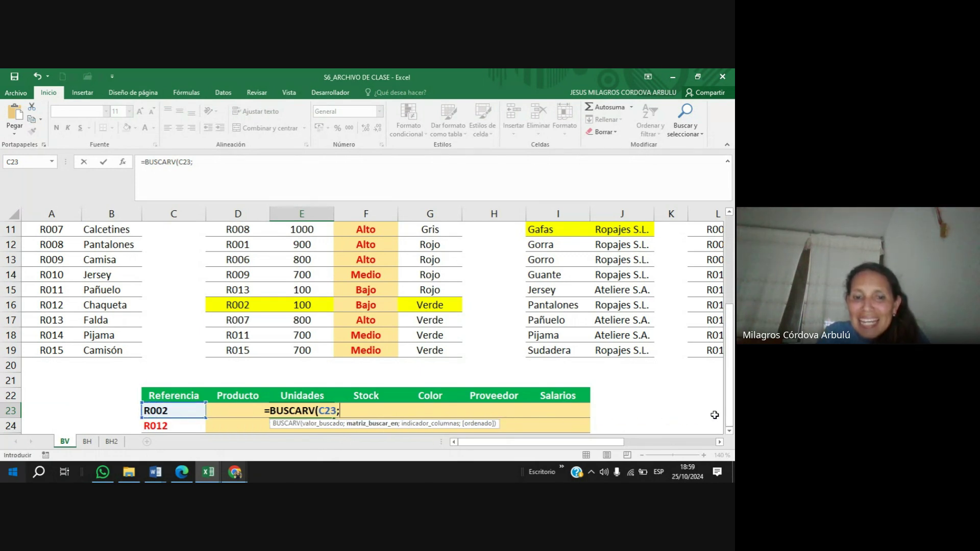
Set TABLA 02, range D4:G19 including its headers, as the lookup table of the BUSCARV formula in E23.
{"action": "left_click_drag", "start_coordinate": [732, 407], "coordinate": [732, 318]}
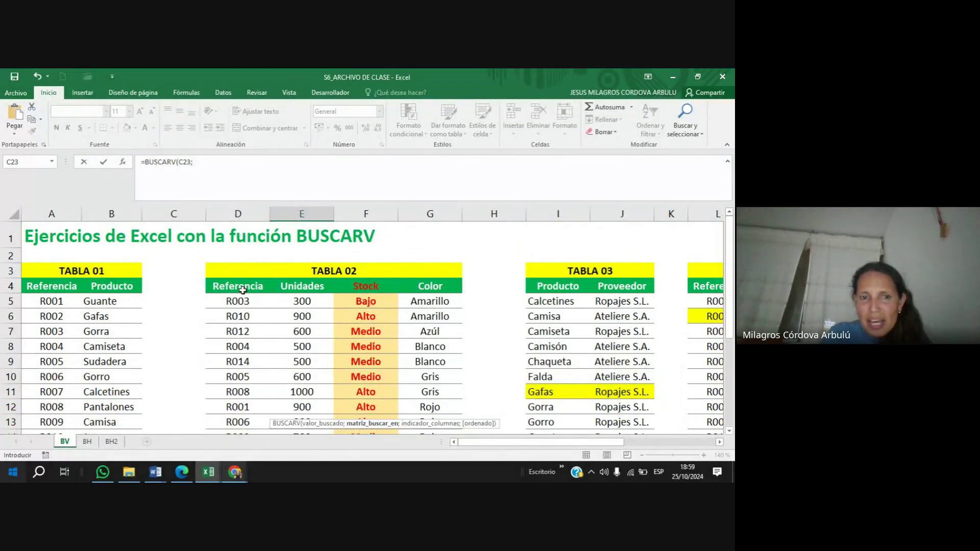
{"action": "left_click_drag", "start_coordinate": [242, 289], "coordinate": [449, 287]}
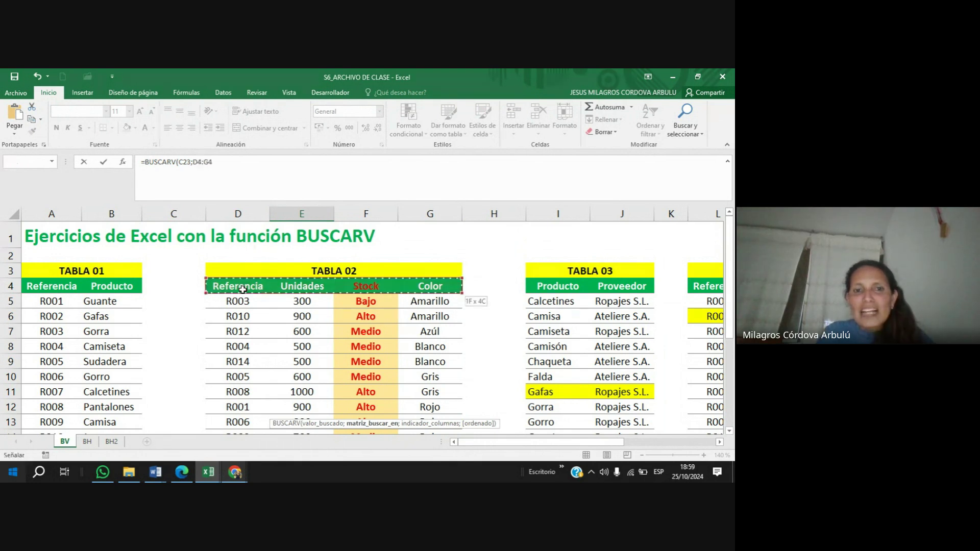
{"action": "key", "text": "ctrl+shift+Down"}
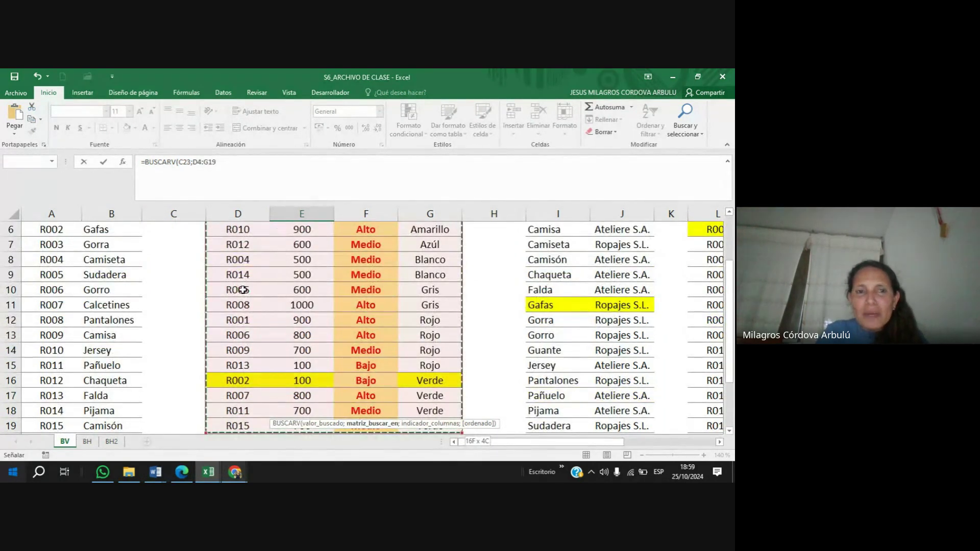
{"action": "left_click", "coordinate": [249, 162]}
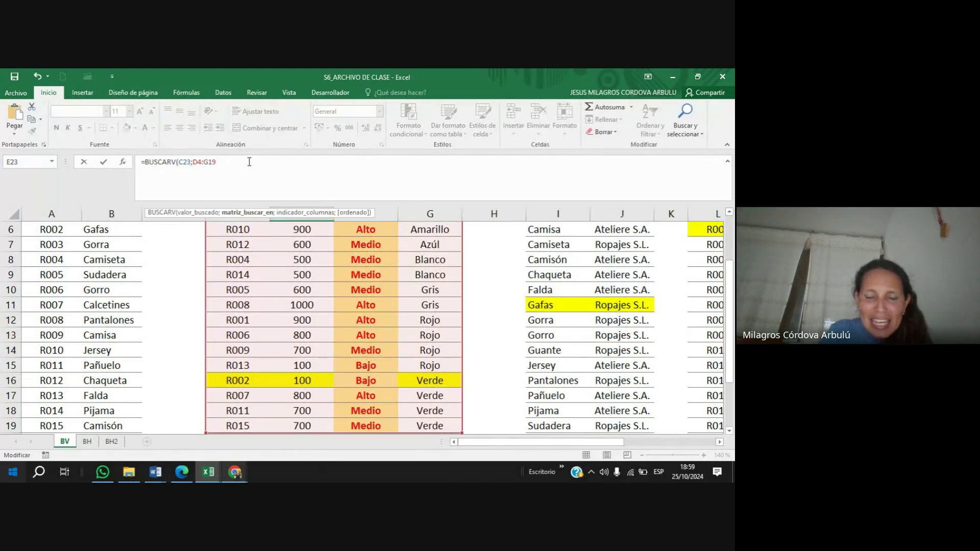
{"action": "type", "text": ";"}
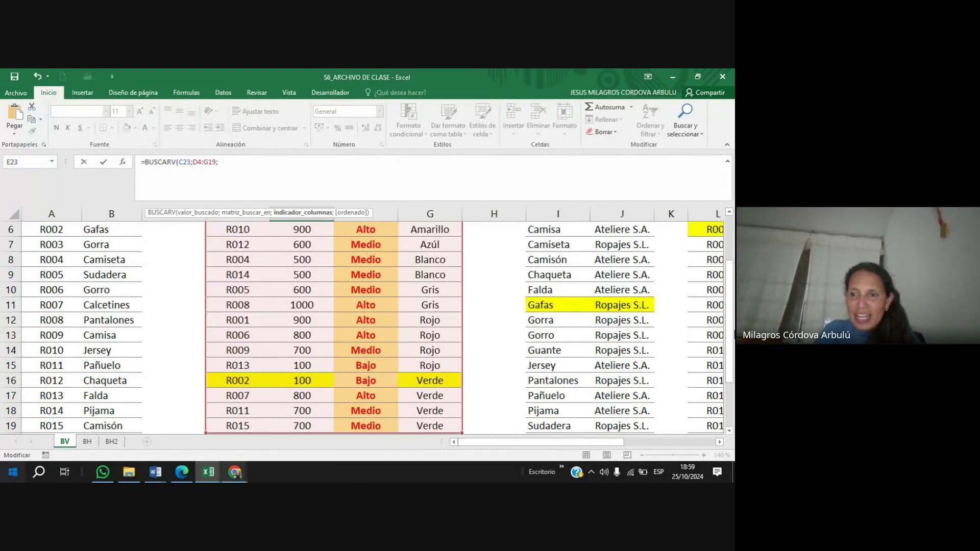
Complete the E23 formula with column index 2 and FALSO for an exact match.
{"action": "left_click_drag", "start_coordinate": [735, 334], "coordinate": [735, 393]}
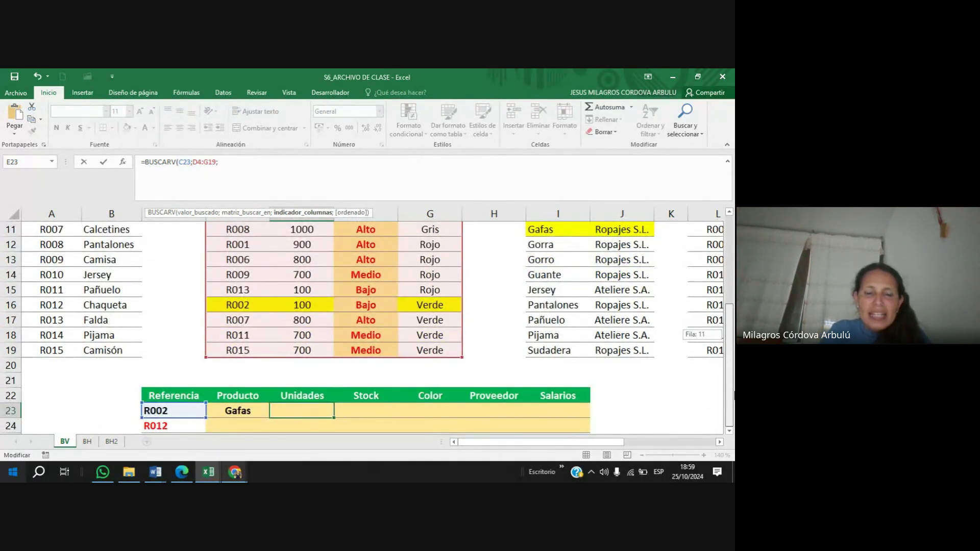
{"action": "left_click_drag", "start_coordinate": [735, 393], "coordinate": [731, 254]}
{"action": "type", "text": "2"}
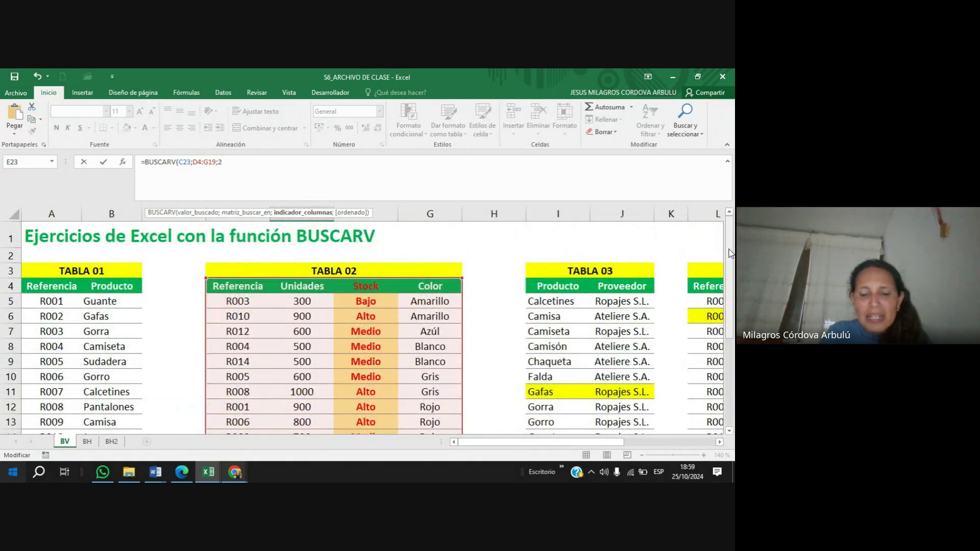
{"action": "type", "text": ";"}
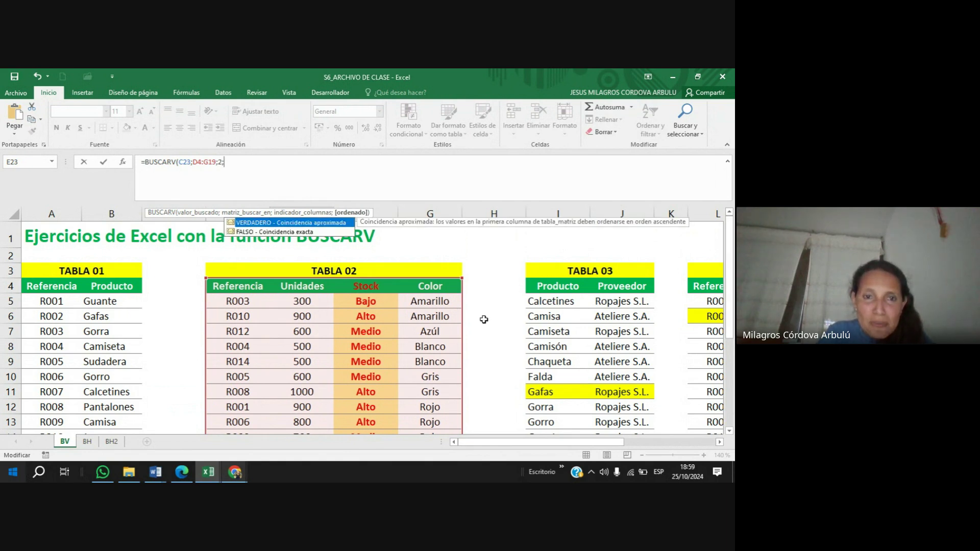
{"action": "double_click", "coordinate": [298, 233]}
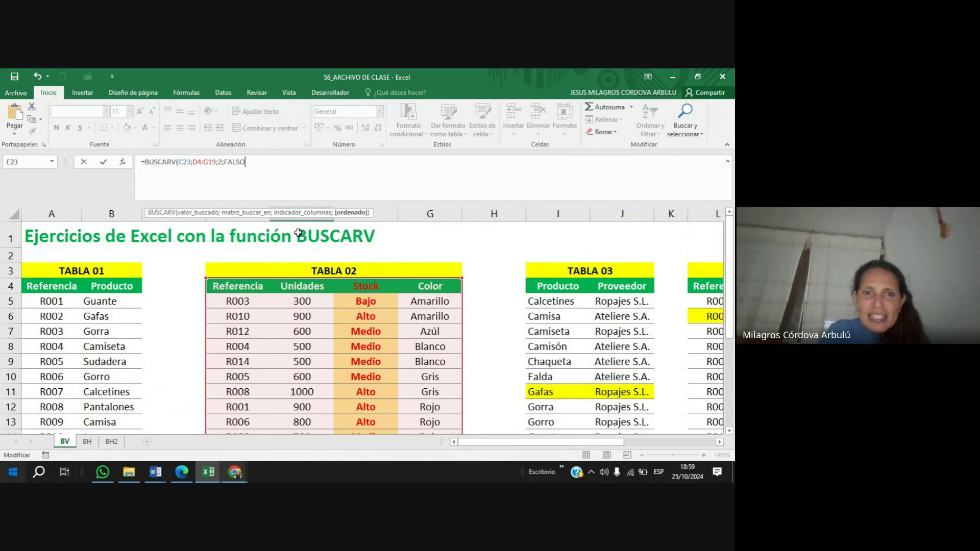
{"action": "type", "text": ")"}
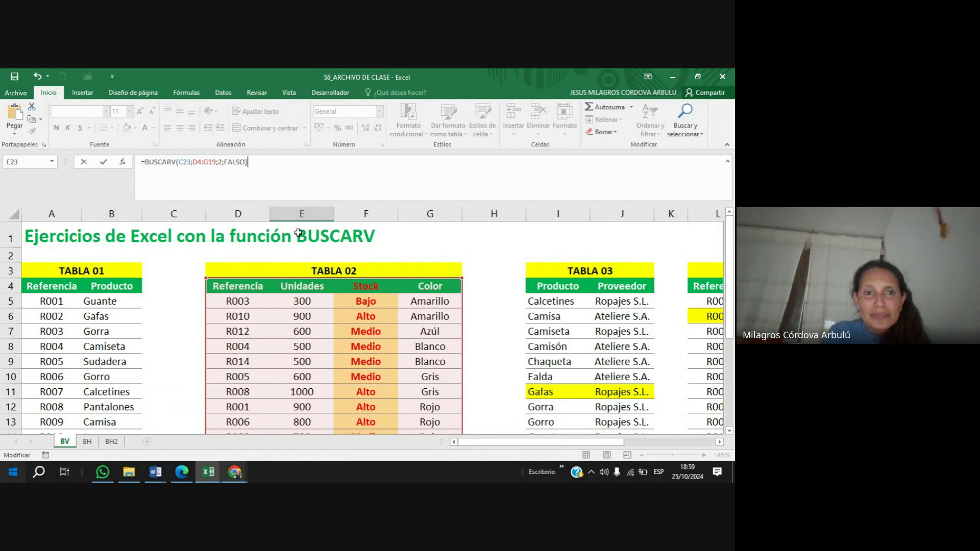
{"action": "key", "text": "Return"}
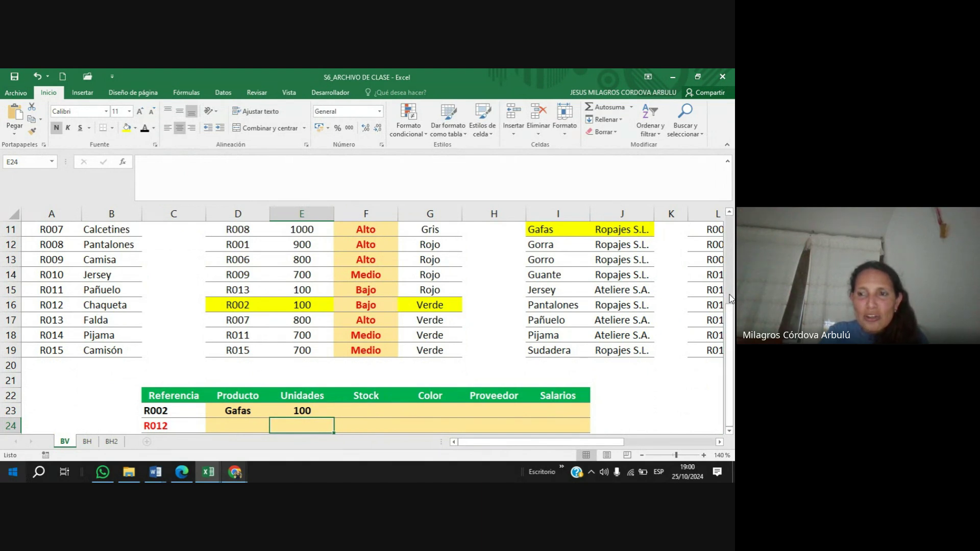
Start a BUSCARV formula in F23 under Stock with reference cell C23 as the lookup value.
{"action": "mouse_move", "coordinate": [733, 319]}
{"action": "left_mouse_down"}
{"action": "mouse_move", "coordinate": [727, 243]}
{"action": "mouse_move", "coordinate": [726, 320]}
{"action": "left_mouse_up"}
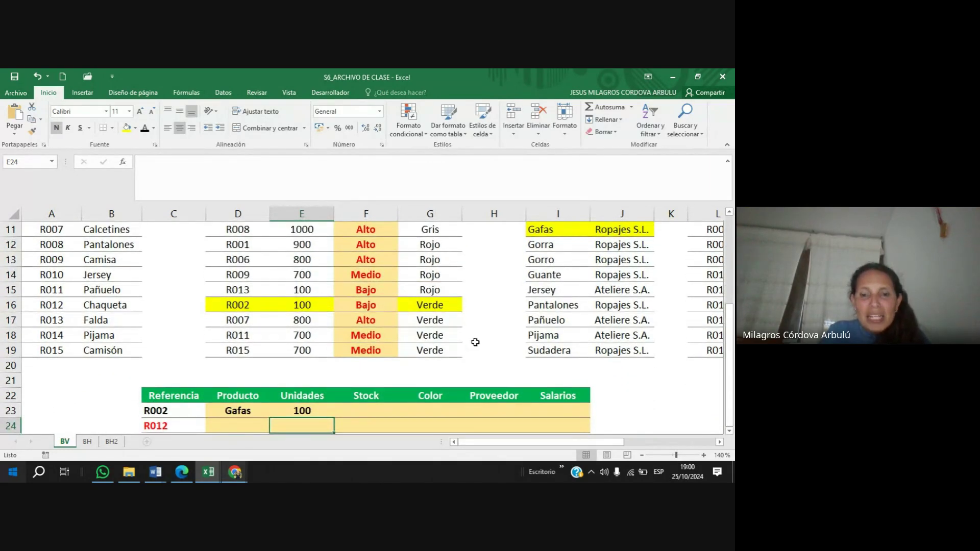
{"action": "left_click", "coordinate": [358, 410]}
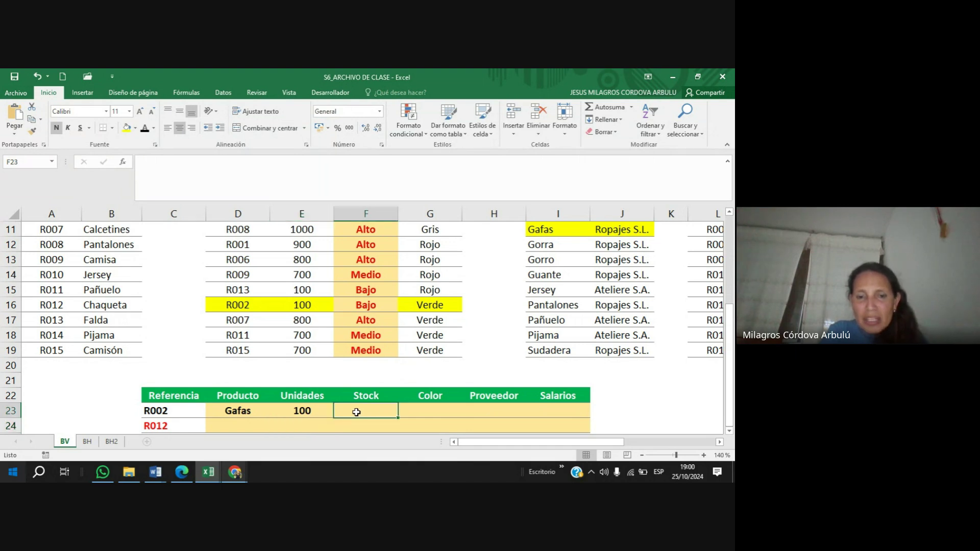
{"action": "type", "text": "="}
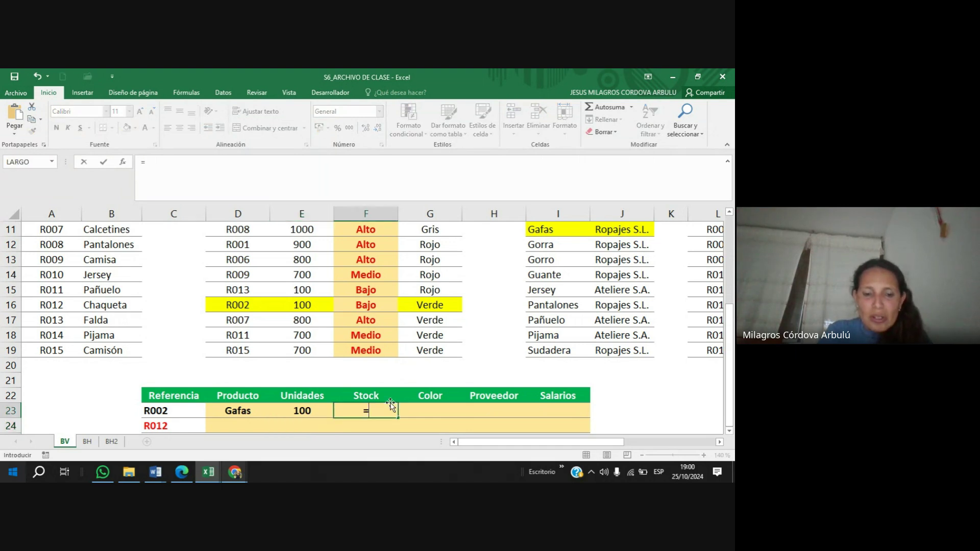
{"action": "type", "text": "bus"}
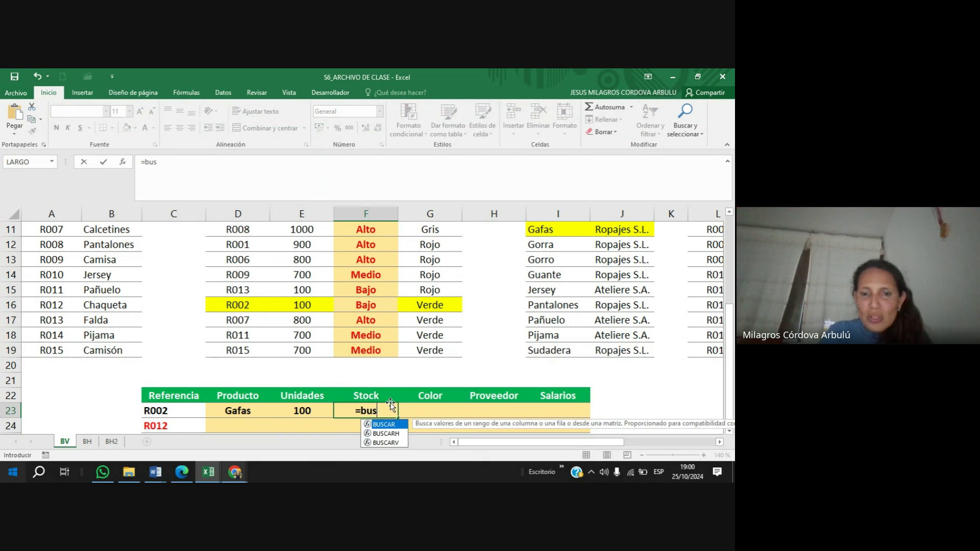
{"action": "double_click", "coordinate": [384, 443]}
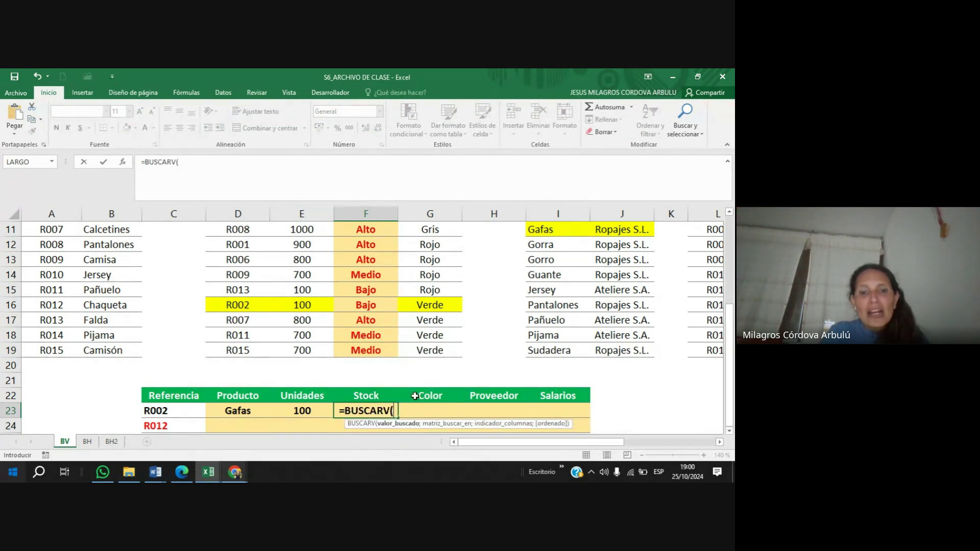
{"action": "left_click", "coordinate": [175, 414]}
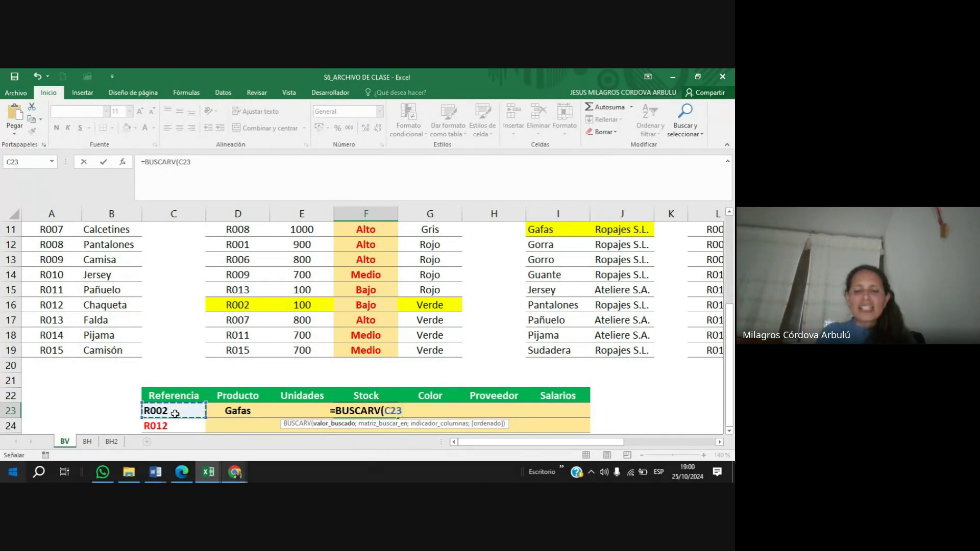
{"action": "type", "text": ";"}
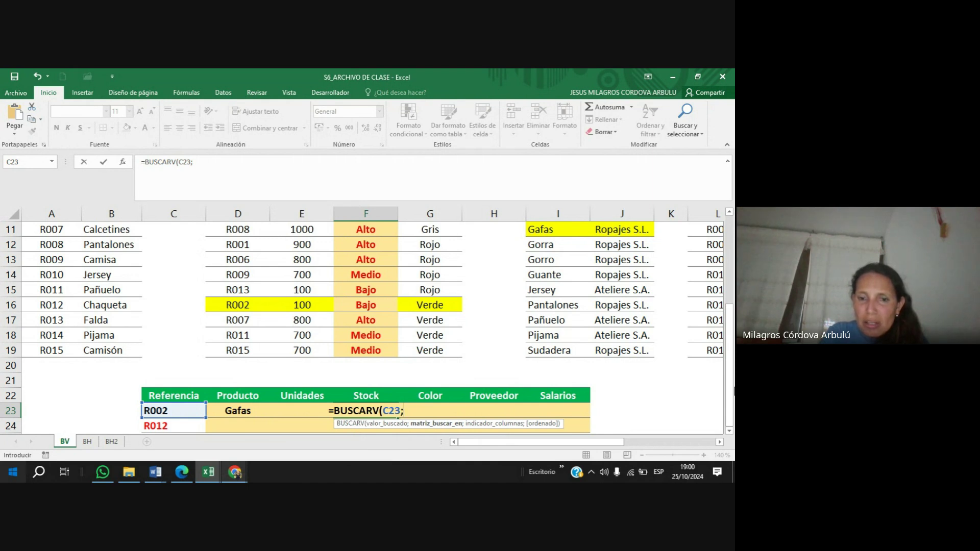
Set TABLA 02, range D4:G19 including its headers, as the lookup table of the BUSCARV formula in F23.
{"action": "scroll", "coordinate": [581, 369], "scroll_direction": "up", "scroll_amount": 4}
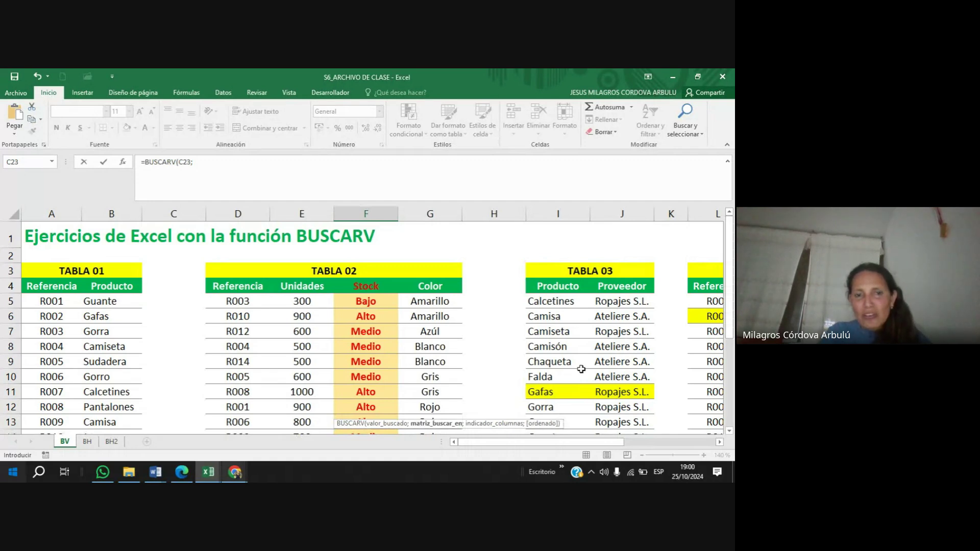
{"action": "left_click_drag", "start_coordinate": [238, 286], "coordinate": [235, 284]}
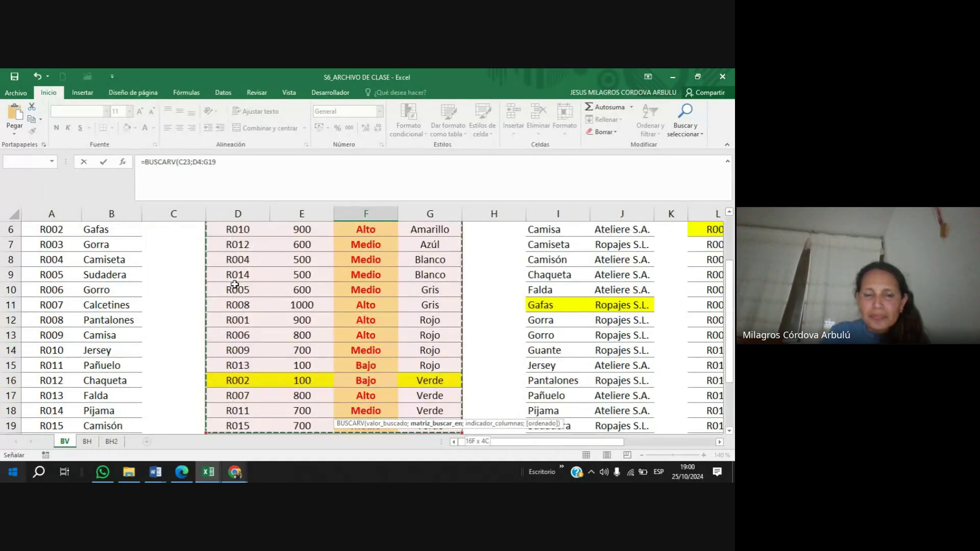
{"action": "type", "text": ";"}
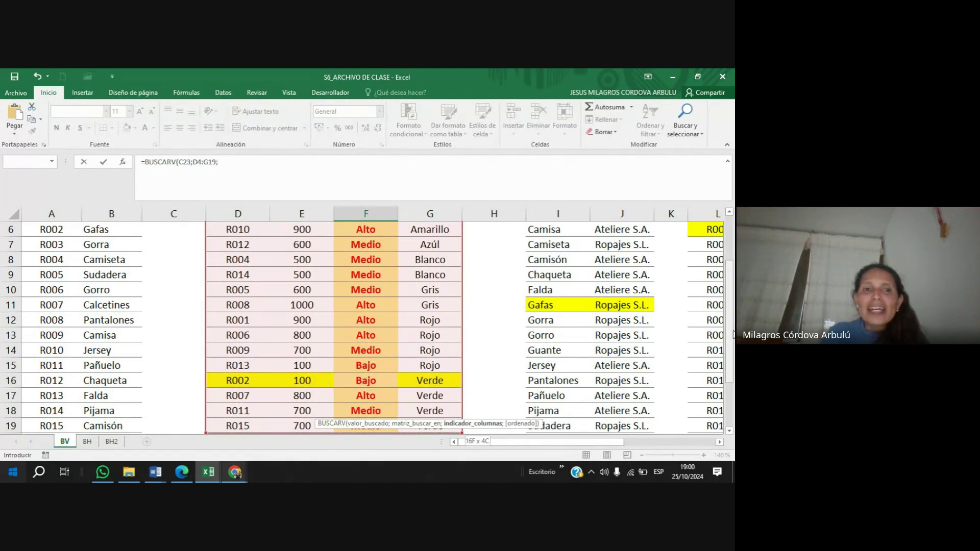
Complete the F23 formula with column index 3 and FALSO for an exact match, and select G23 under Color.
{"action": "type", "text": "3"}
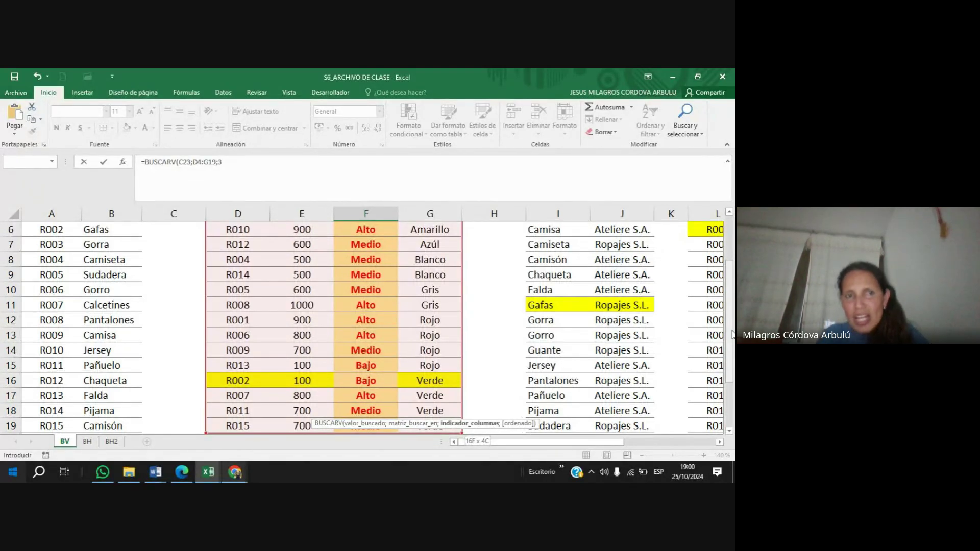
{"action": "type", "text": ";"}
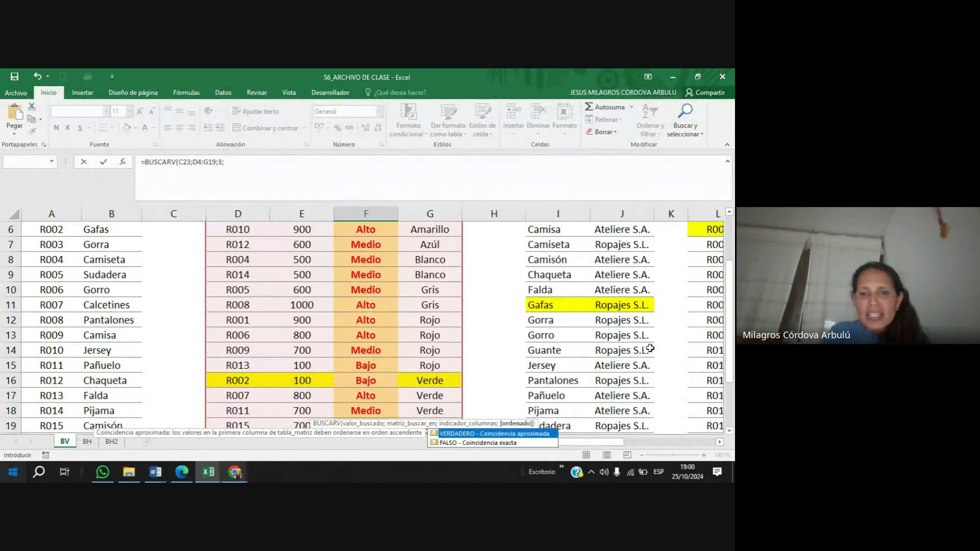
{"action": "double_click", "coordinate": [512, 443]}
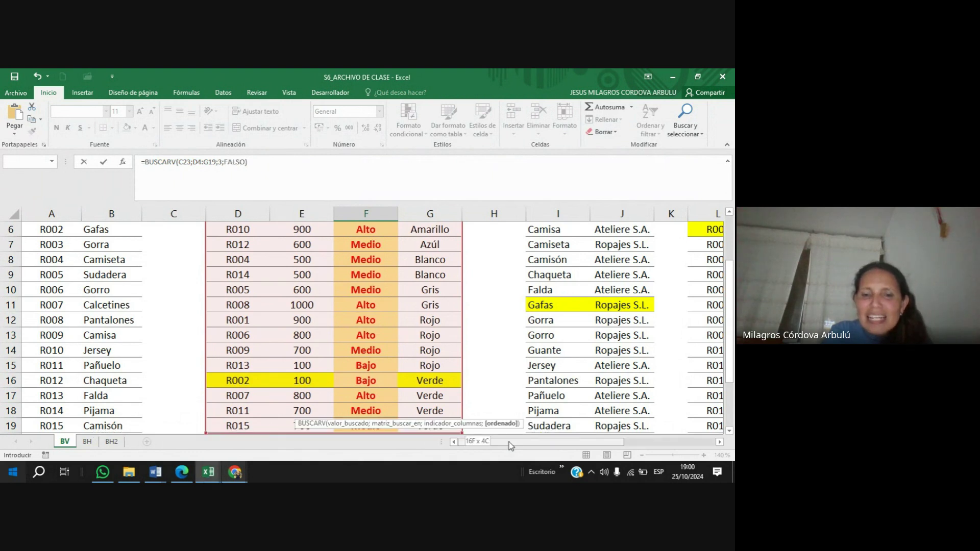
{"action": "type", "text": ")"}
{"action": "key", "text": "Return"}
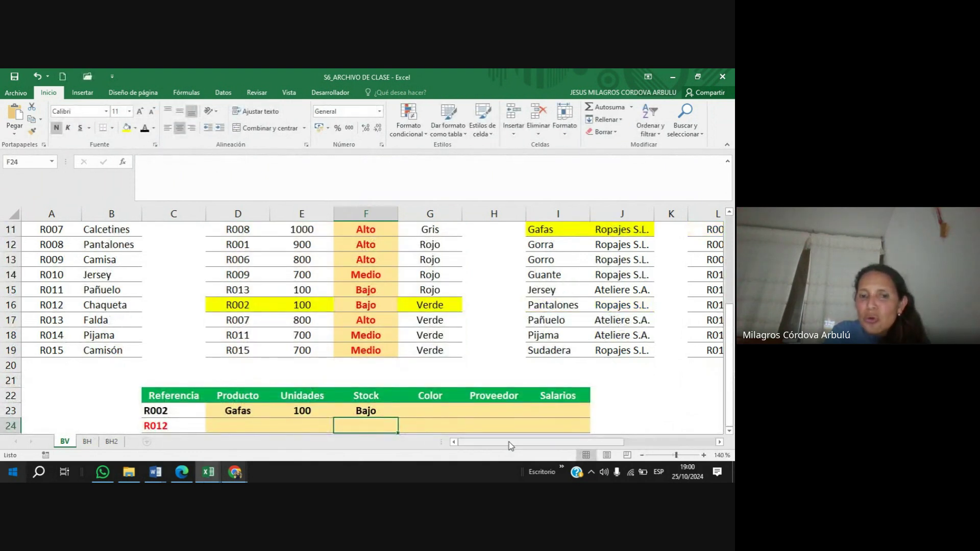
{"action": "key", "text": "Up"}
{"action": "key", "text": "Right"}
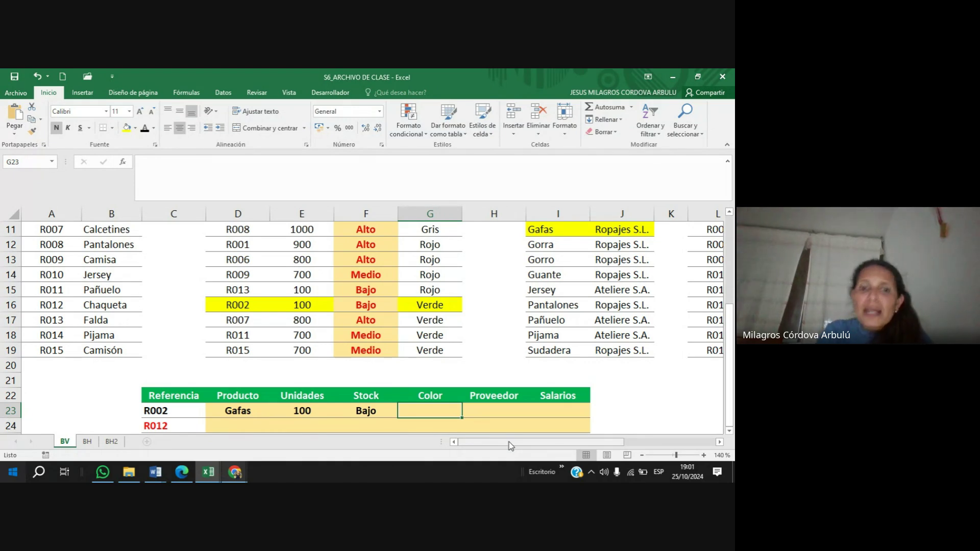
Start a BUSCARV formula in G23 under Color with reference cell C23 as the lookup value.
{"action": "left_click", "coordinate": [313, 412]}
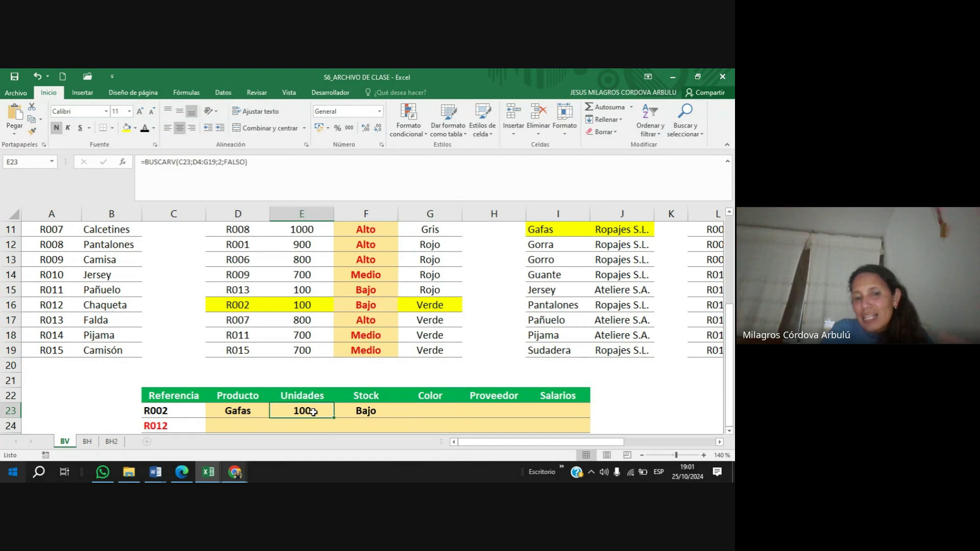
{"action": "left_click", "coordinate": [380, 412]}
{"action": "left_click", "coordinate": [418, 409]}
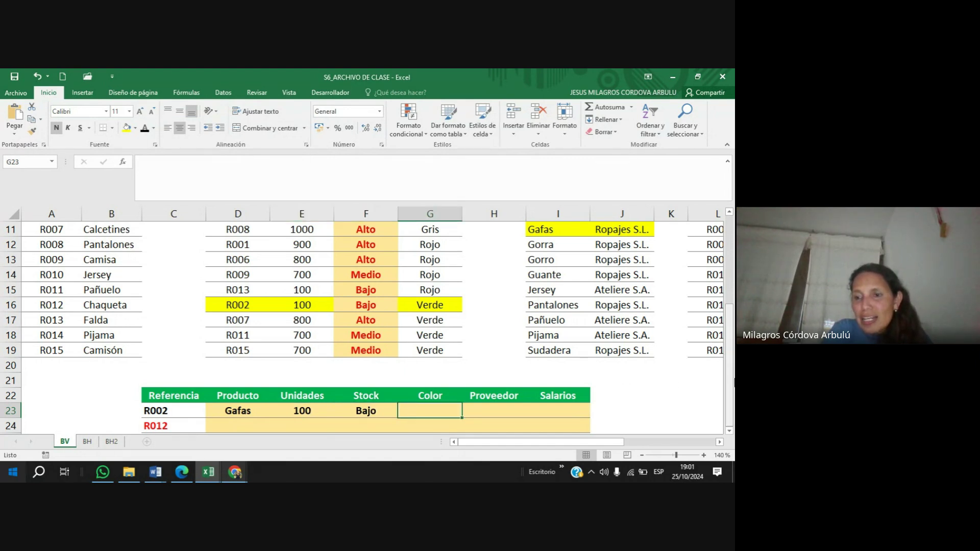
{"action": "mouse_move", "coordinate": [733, 381]}
{"action": "left_mouse_down"}
{"action": "mouse_move", "coordinate": [730, 287]}
{"action": "mouse_move", "coordinate": [734, 380]}
{"action": "left_mouse_up"}
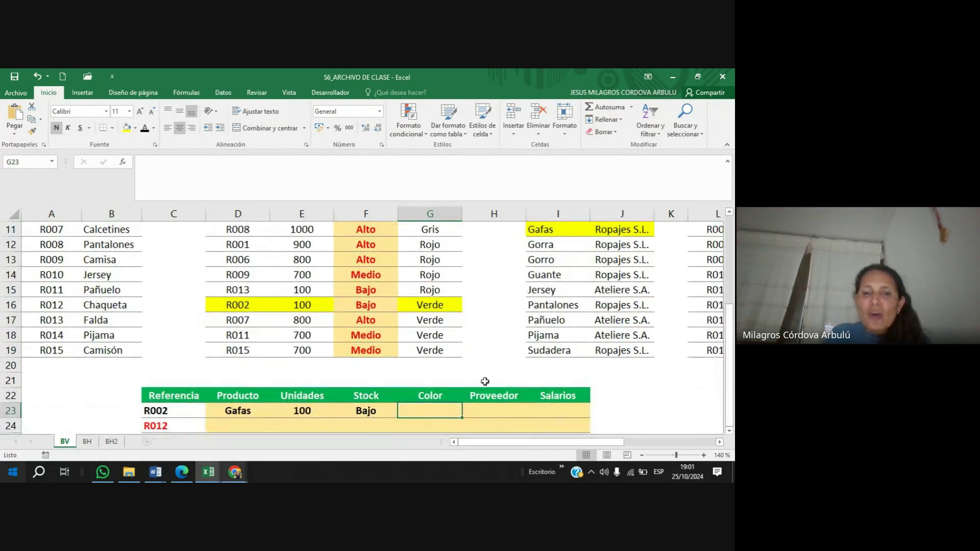
{"action": "type", "text": "=bu"}
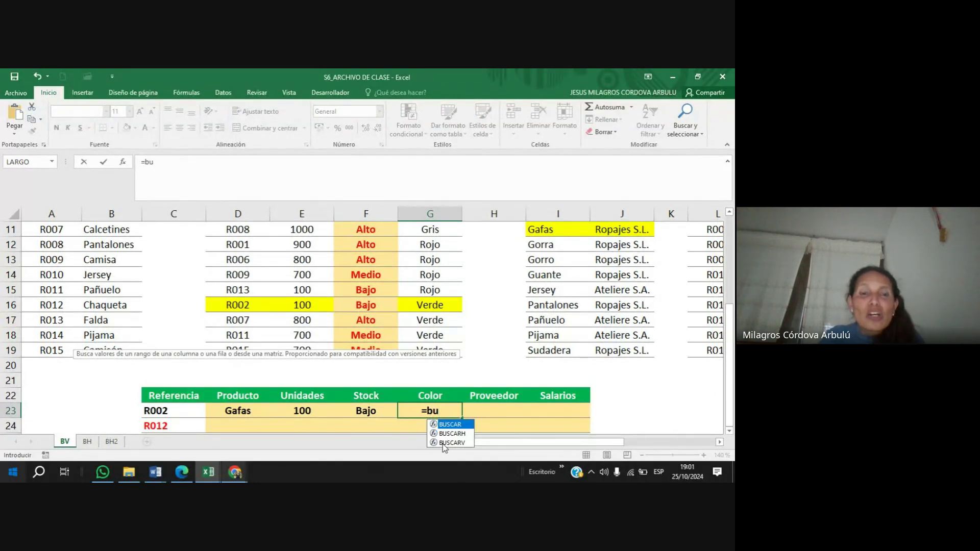
{"action": "double_click", "coordinate": [443, 443]}
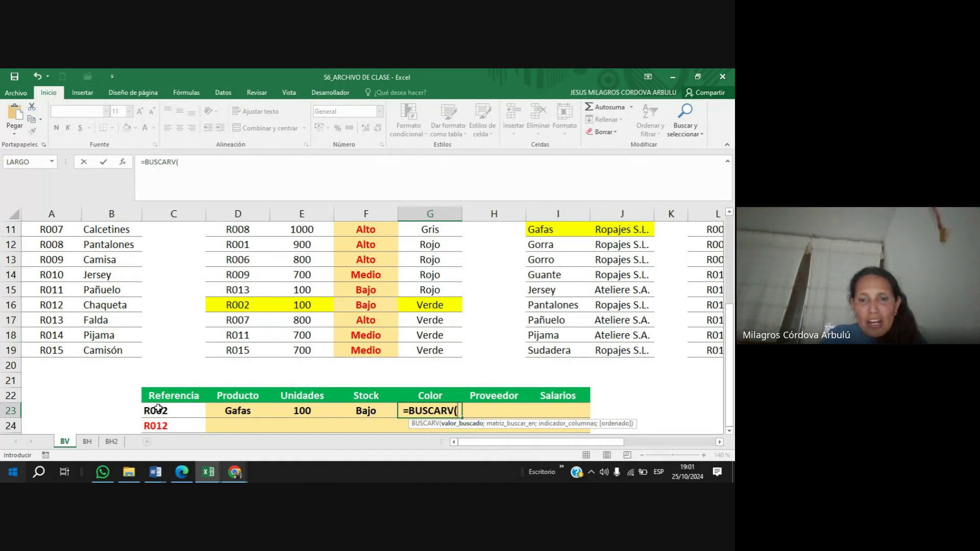
{"action": "left_click", "coordinate": [159, 409]}
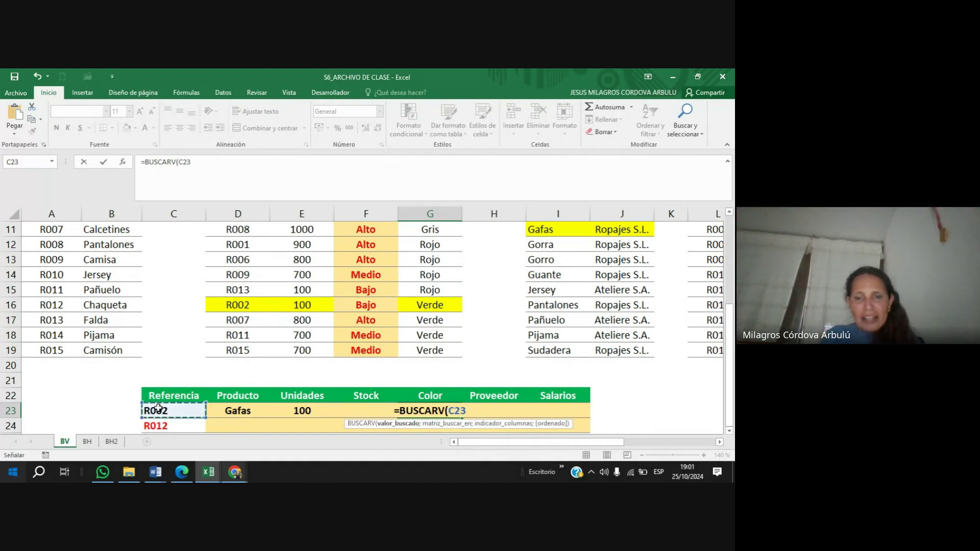
{"action": "type", "text": ";"}
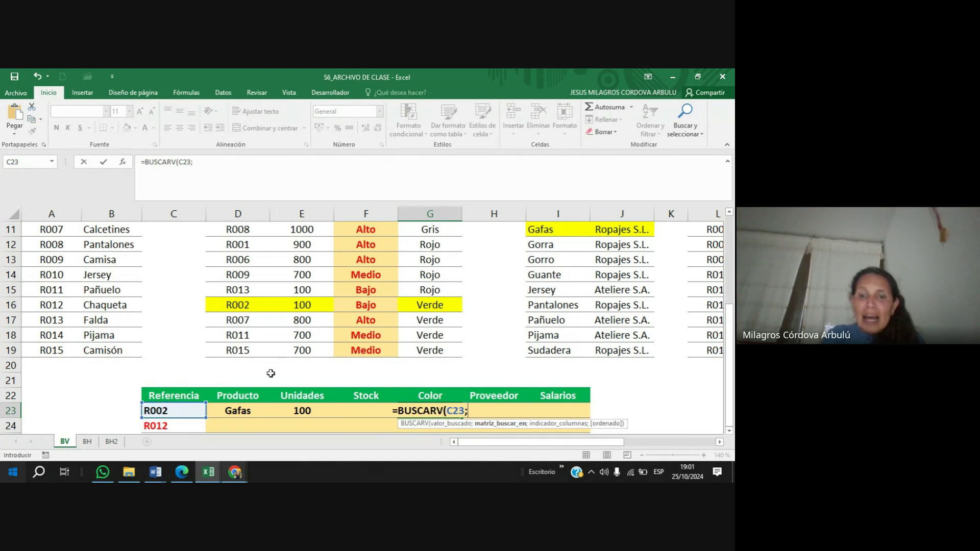
Set TABLA 02, range D4:G19 including its headers, as the lookup table of the BUSCARV formula in G23.
{"action": "left_click_drag", "start_coordinate": [730, 387], "coordinate": [729, 277]}
{"action": "left_click", "coordinate": [249, 290]}
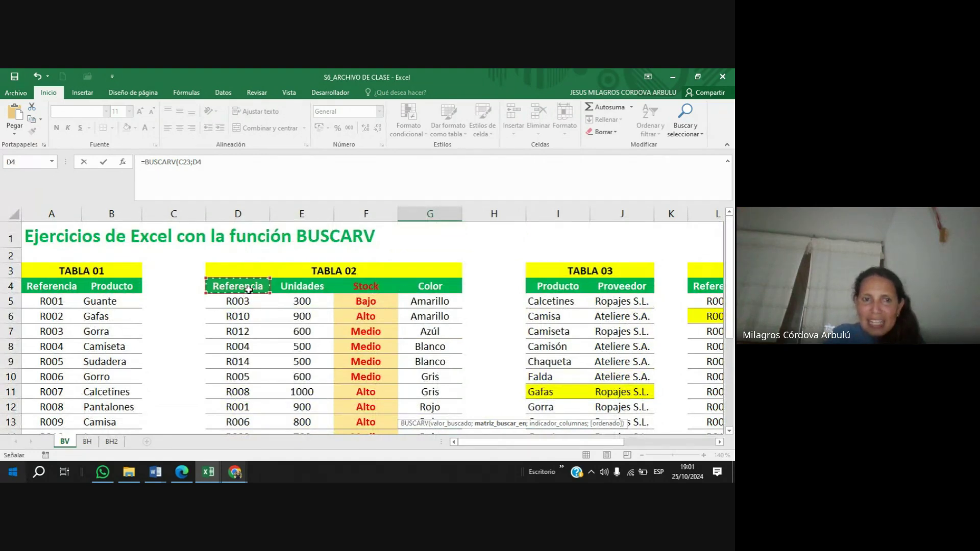
{"action": "key", "text": "ctrl+shift+Right"}
{"action": "key", "text": "ctrl+shift+Down"}
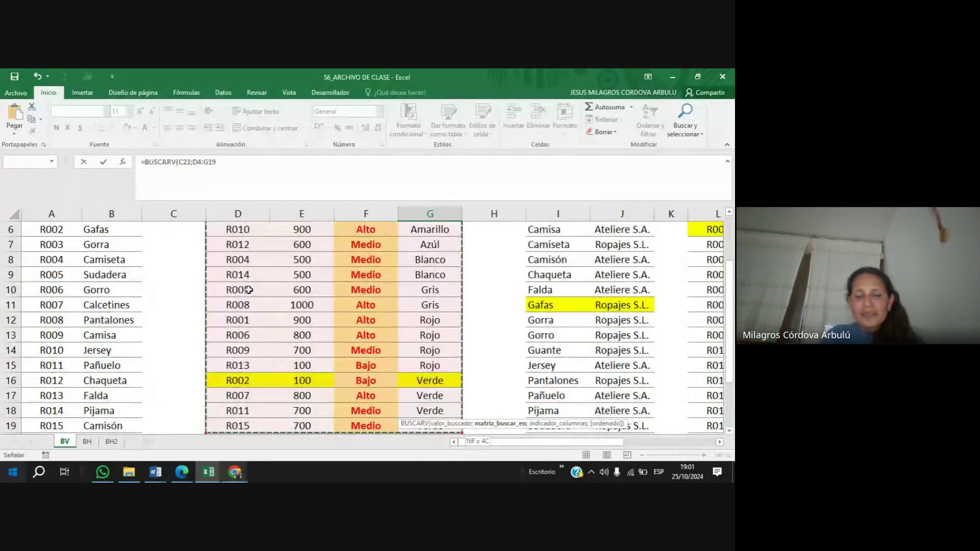
{"action": "type", "text": ";"}
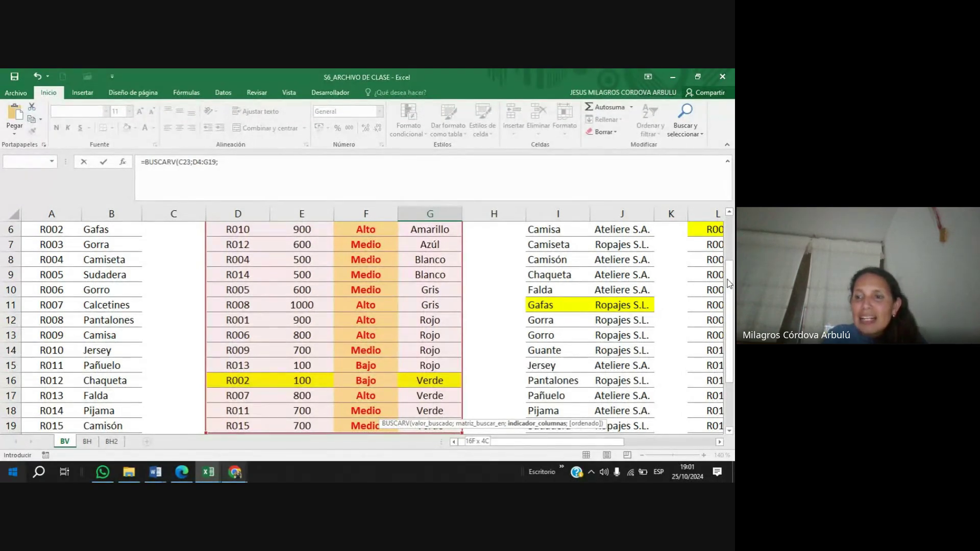
Complete the G23 formula with column index 4 and FALSO for an exact match.
{"action": "left_click_drag", "start_coordinate": [734, 284], "coordinate": [733, 233]}
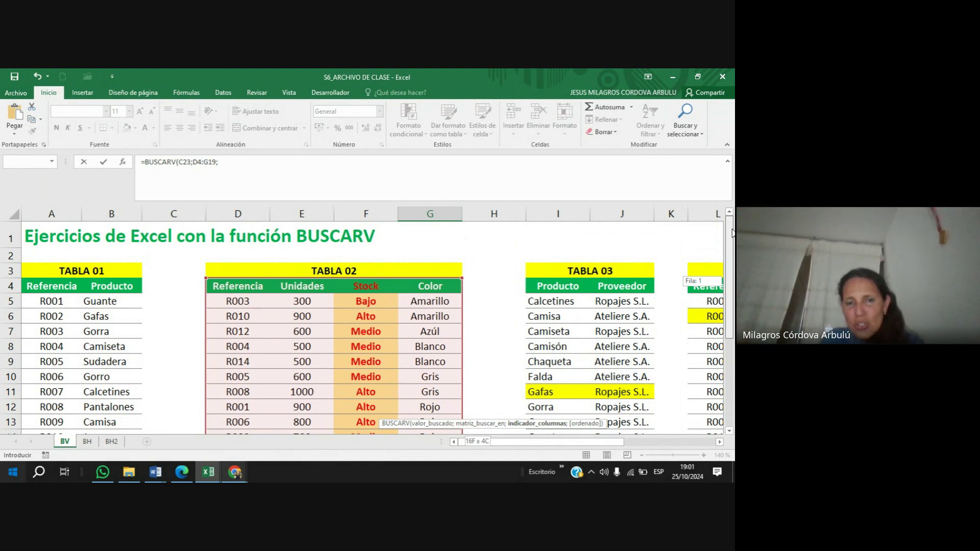
{"action": "left_click_drag", "start_coordinate": [733, 233], "coordinate": [733, 234]}
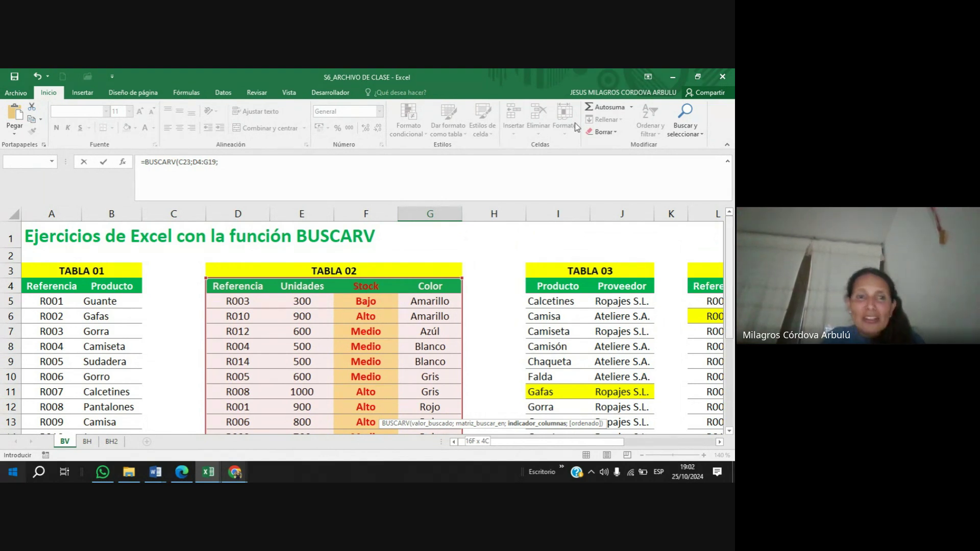
{"action": "left_click", "coordinate": [279, 164]}
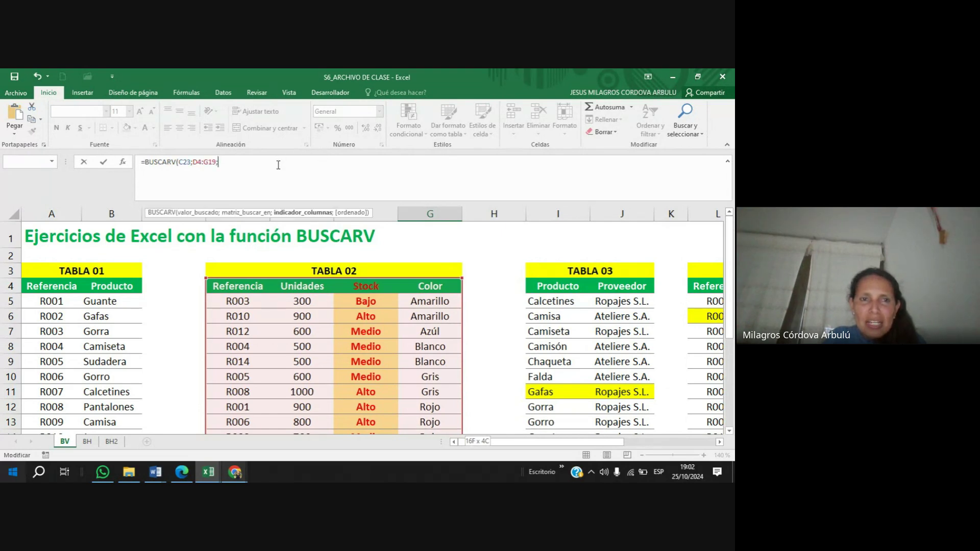
{"action": "type", "text": ";"}
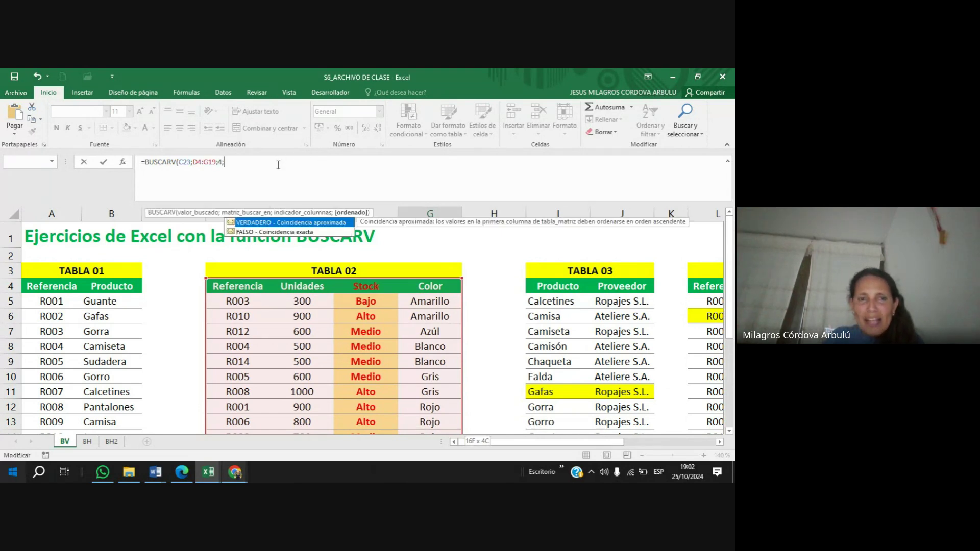
{"action": "double_click", "coordinate": [270, 232]}
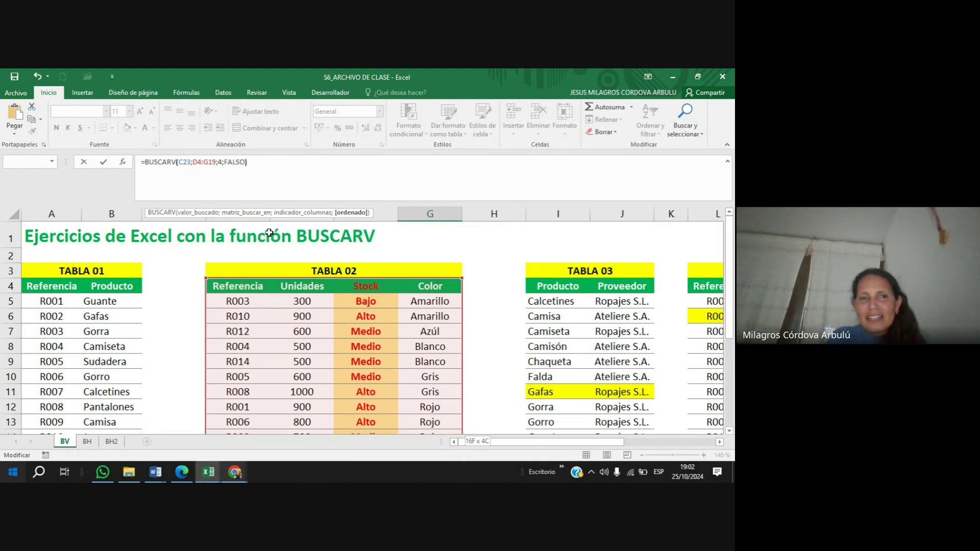
{"action": "key", "text": "Return"}
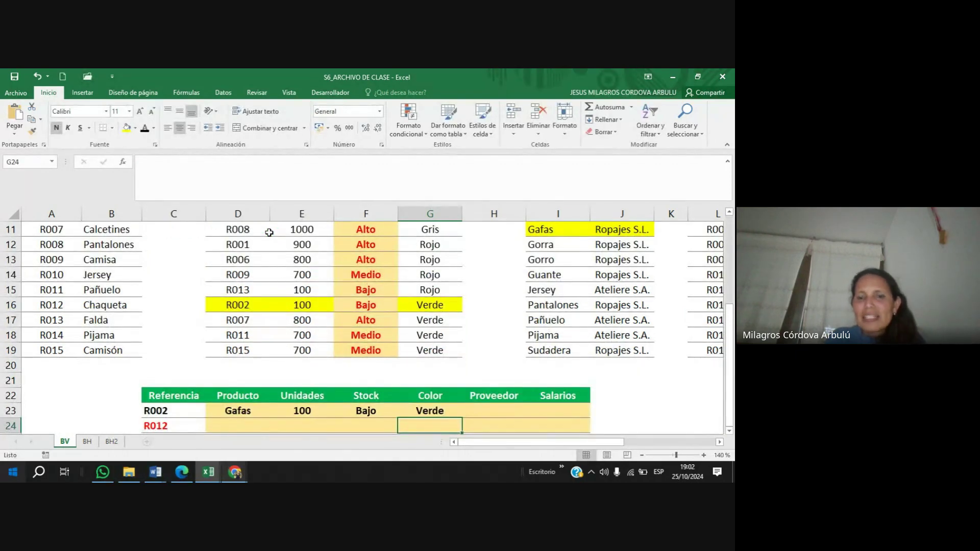
Start a BUSCARV formula in H23 under Proveedor with reference cell C23 as the lookup value.
{"action": "left_click_drag", "start_coordinate": [485, 412], "coordinate": [208, 471]}
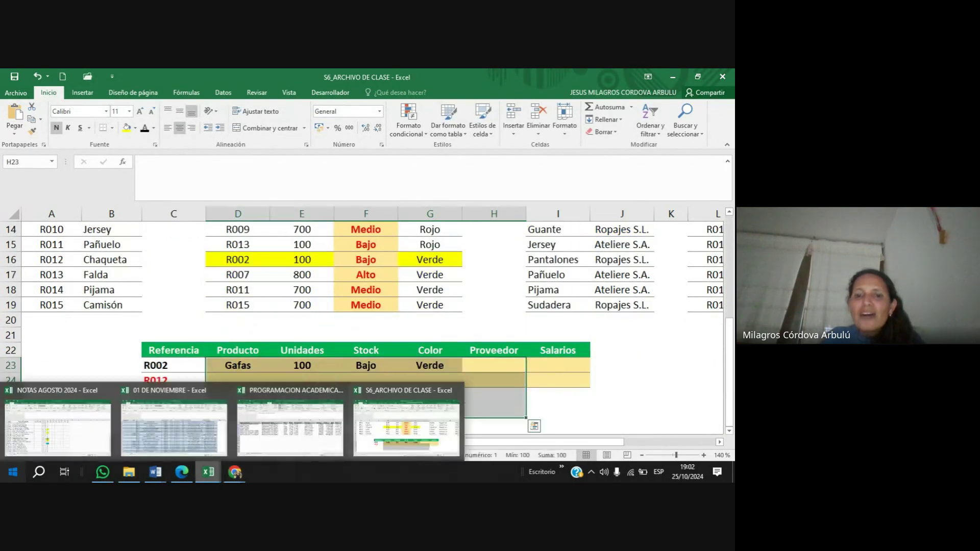
{"action": "left_click", "coordinate": [509, 366]}
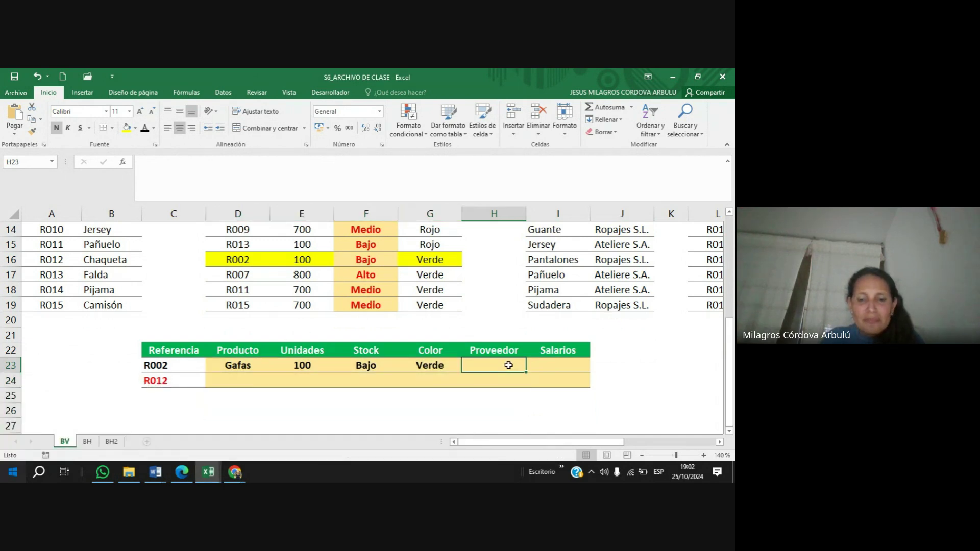
{"action": "type", "text": "="}
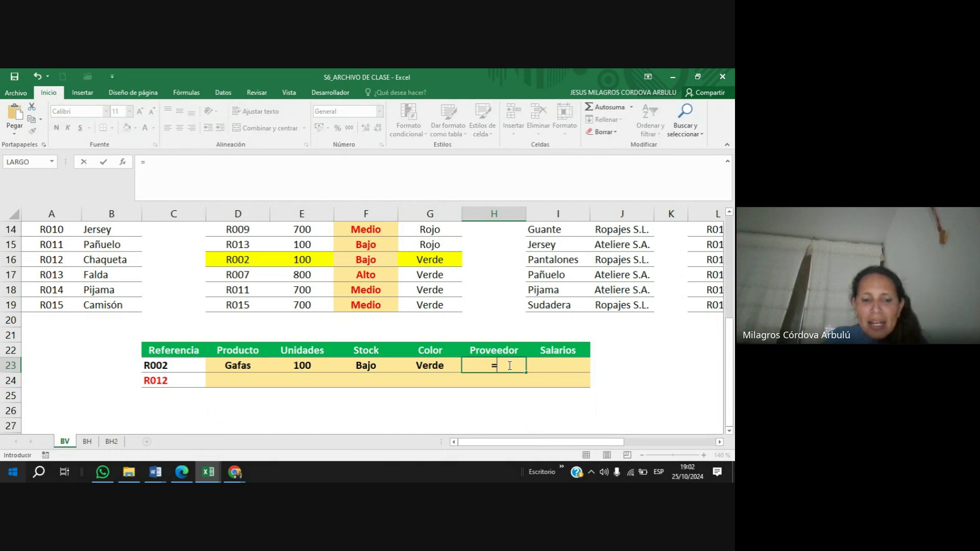
{"action": "type", "text": "bus"}
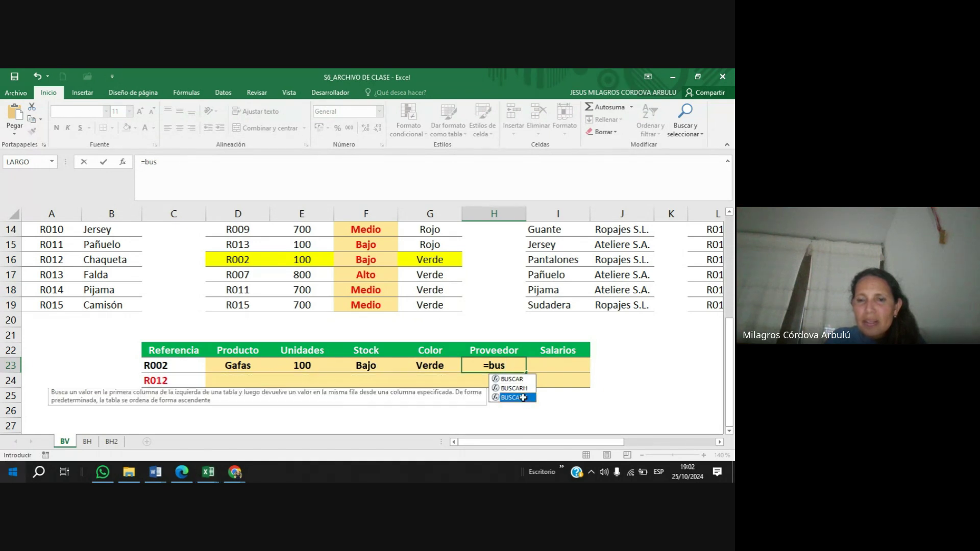
{"action": "double_click", "coordinate": [513, 397]}
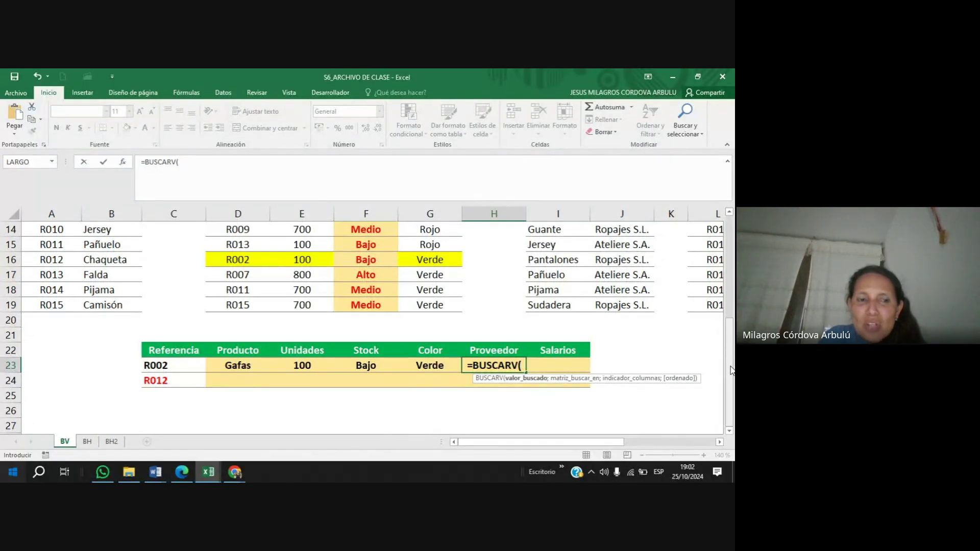
{"action": "left_click", "coordinate": [164, 365]}
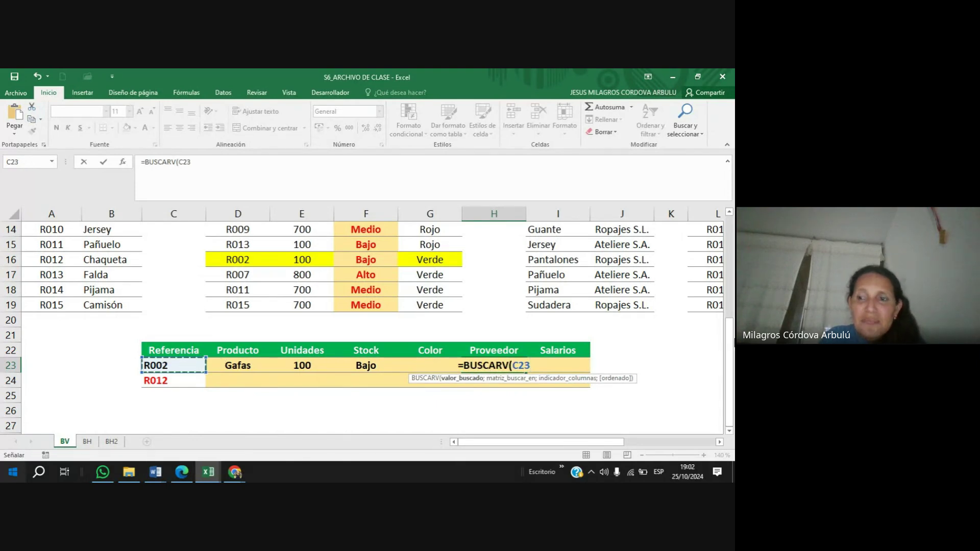
Examine the headers and rows of the source tables to find which one lists Proveedor and what its first column holds.
{"action": "left_click_drag", "start_coordinate": [732, 350], "coordinate": [731, 254]}
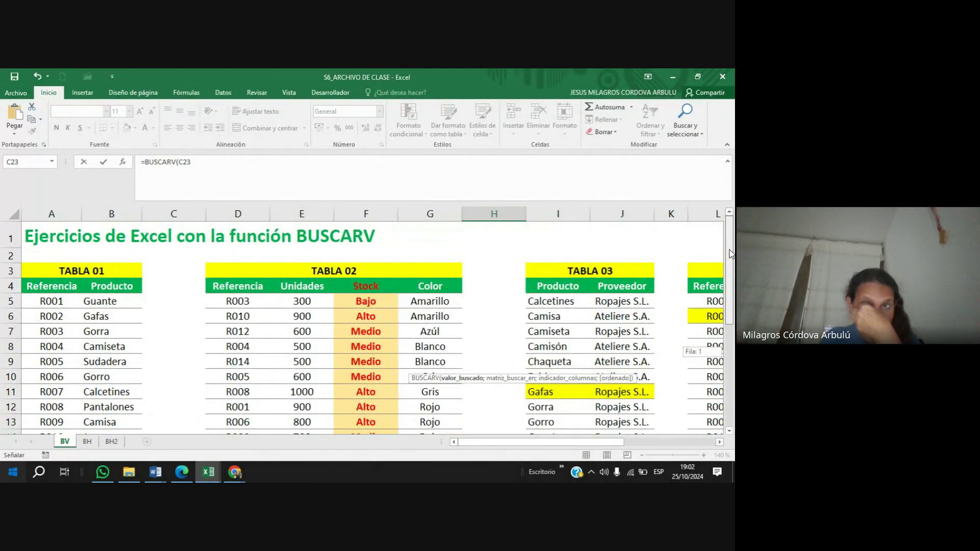
{"action": "left_click_drag", "start_coordinate": [731, 254], "coordinate": [731, 255]}
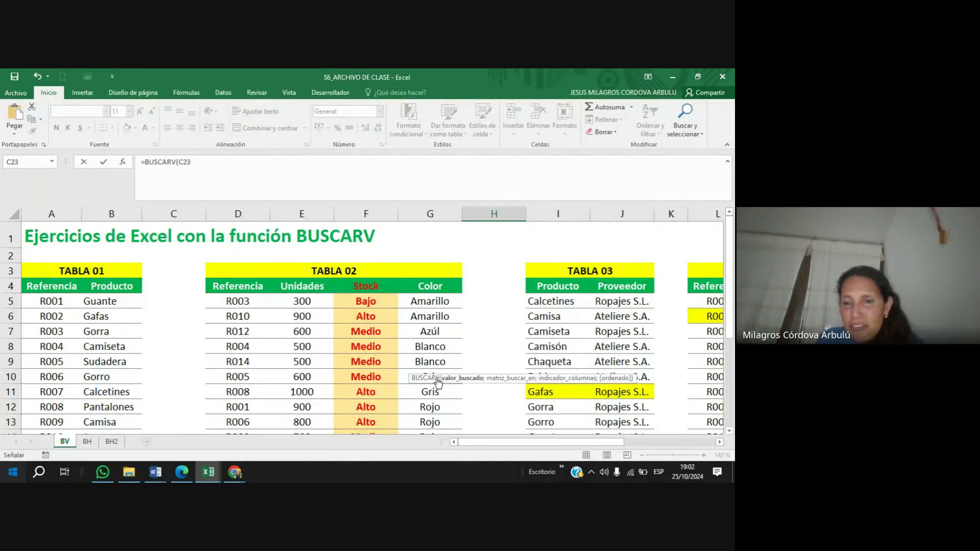
{"action": "left_click", "coordinate": [719, 442]}
{"action": "left_click", "coordinate": [719, 442]}
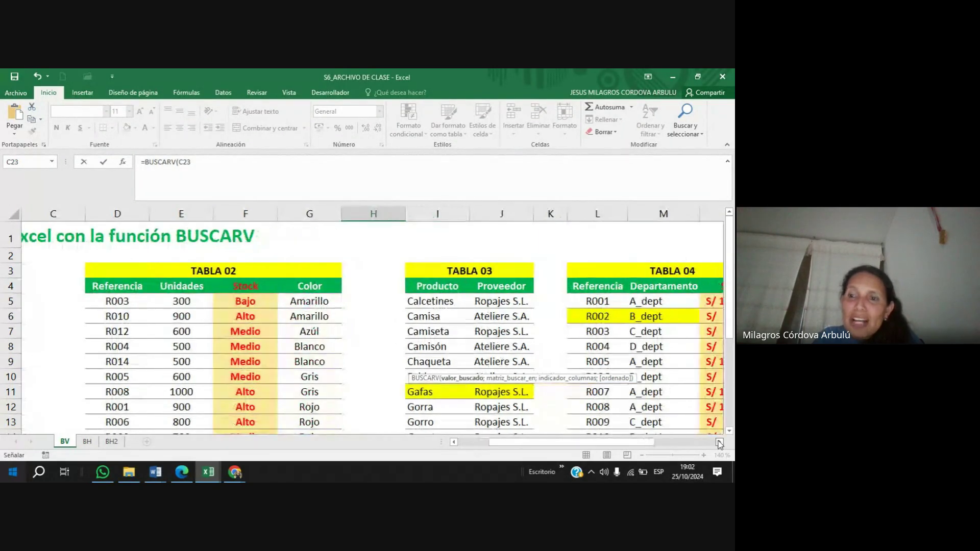
{"action": "left_click", "coordinate": [720, 442]}
{"action": "left_click", "coordinate": [720, 442]}
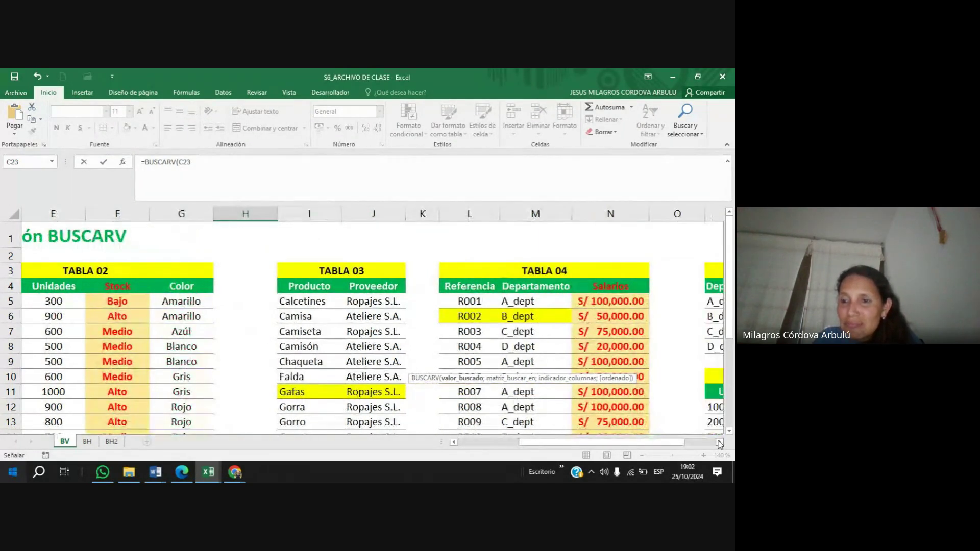
{"action": "left_click", "coordinate": [719, 442]}
{"action": "left_click", "coordinate": [719, 442]}
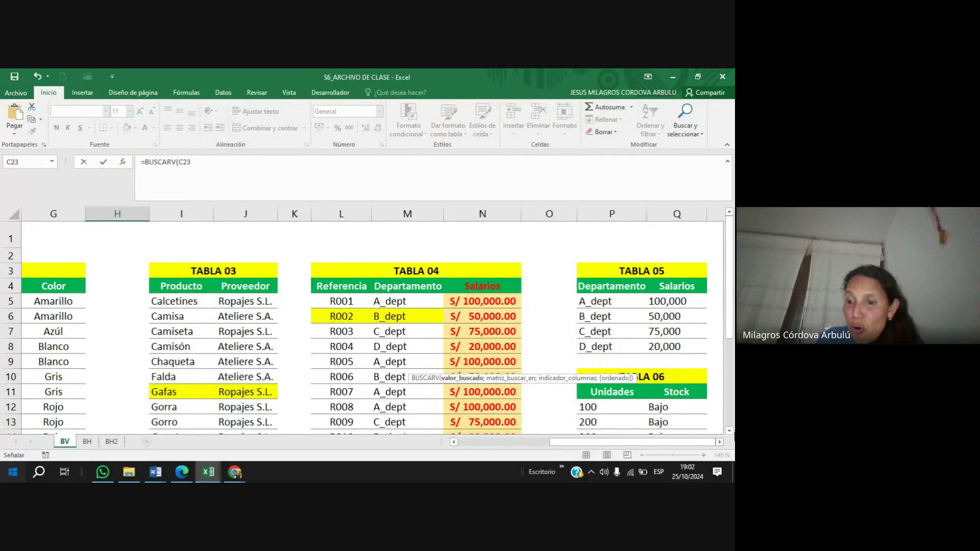
{"action": "left_click", "coordinate": [730, 432]}
{"action": "left_click", "coordinate": [729, 431]}
{"action": "left_click", "coordinate": [730, 432]}
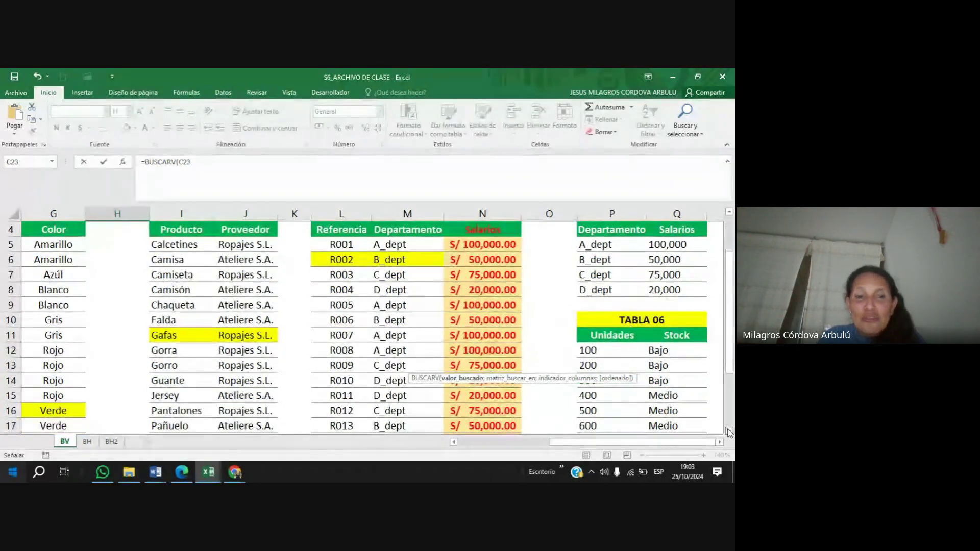
{"action": "left_click", "coordinate": [729, 432]}
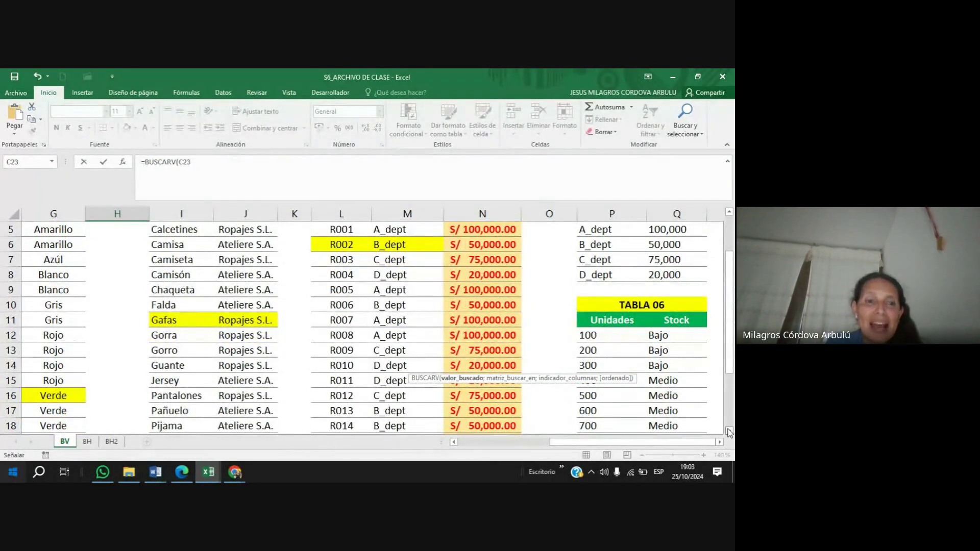
{"action": "left_click", "coordinate": [730, 432]}
{"action": "left_click", "coordinate": [729, 432]}
{"action": "left_click", "coordinate": [729, 432]}
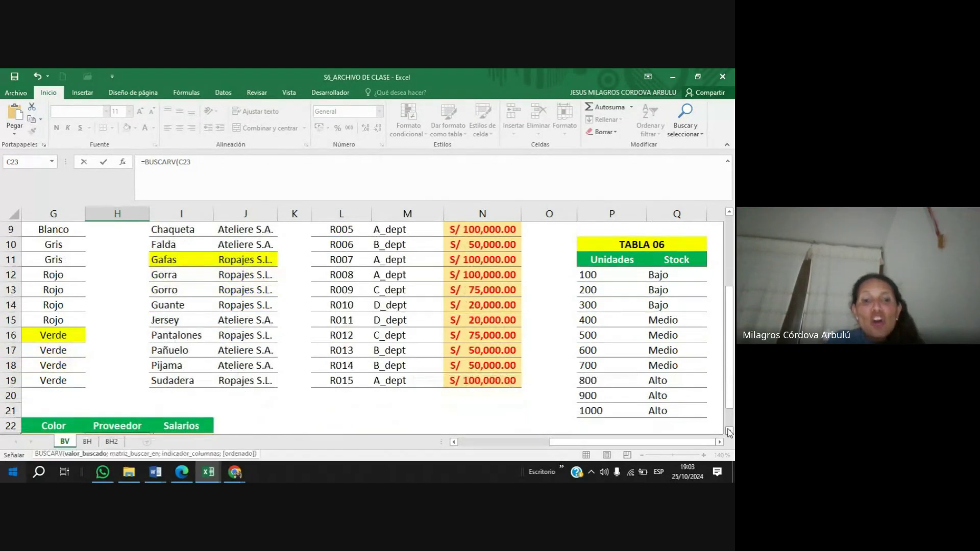
{"action": "left_click", "coordinate": [730, 431]}
{"action": "left_click", "coordinate": [729, 432]}
{"action": "left_click", "coordinate": [730, 432]}
{"action": "left_click", "coordinate": [730, 432]}
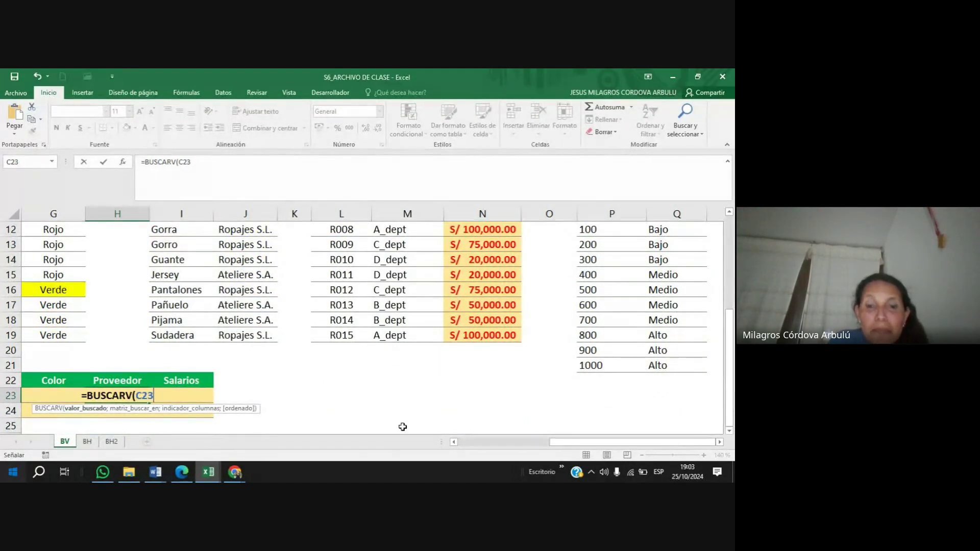
{"action": "left_click", "coordinate": [454, 443]}
{"action": "left_click", "coordinate": [454, 443]}
{"action": "left_click", "coordinate": [453, 442]}
{"action": "left_click", "coordinate": [454, 442]}
{"action": "left_click", "coordinate": [454, 442]}
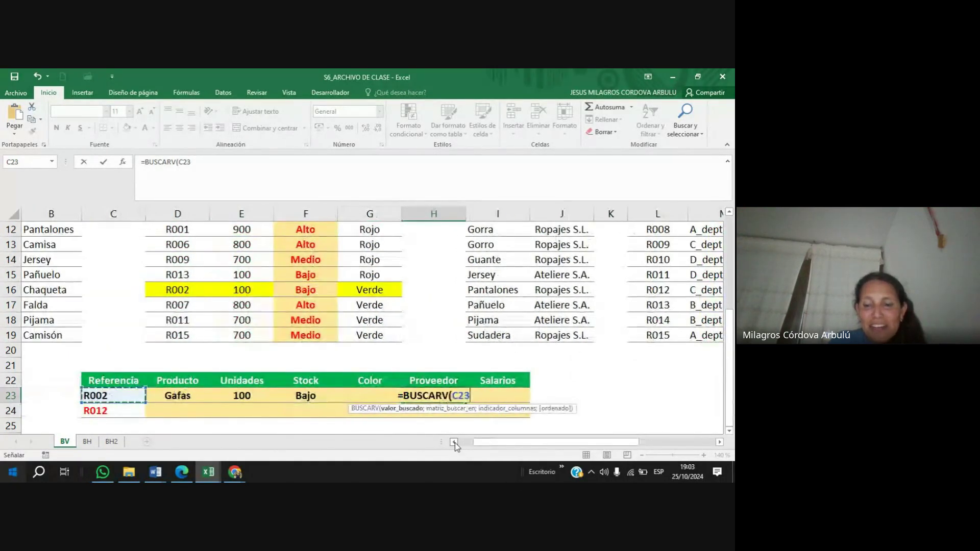
Remove C23 as the lookup value from the BUSCARV formula in H23 and review TABLA 03 against the summary table.
{"action": "key", "text": "BackSpace"}
{"action": "key", "text": "BackSpace"}
{"action": "key", "text": "BackSpace"}
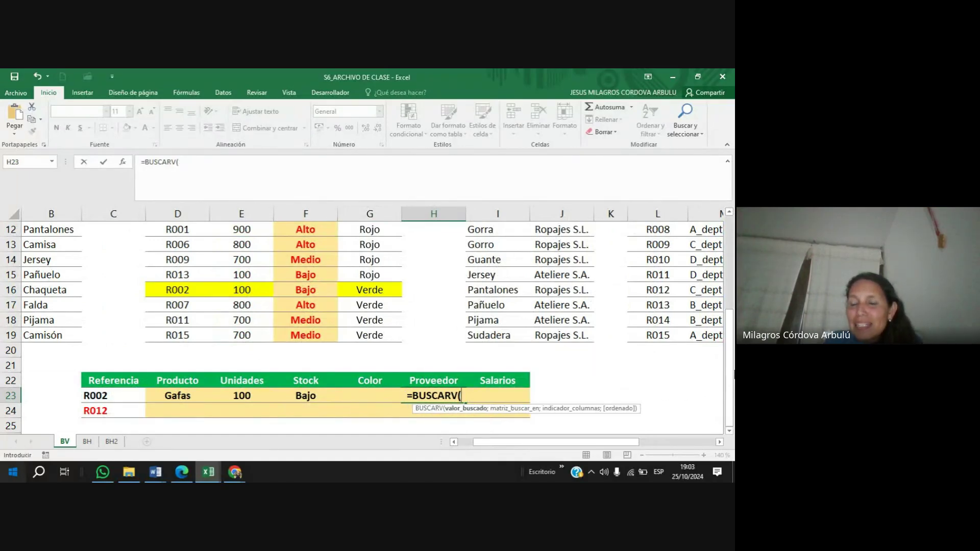
{"action": "left_click_drag", "start_coordinate": [730, 375], "coordinate": [729, 286]}
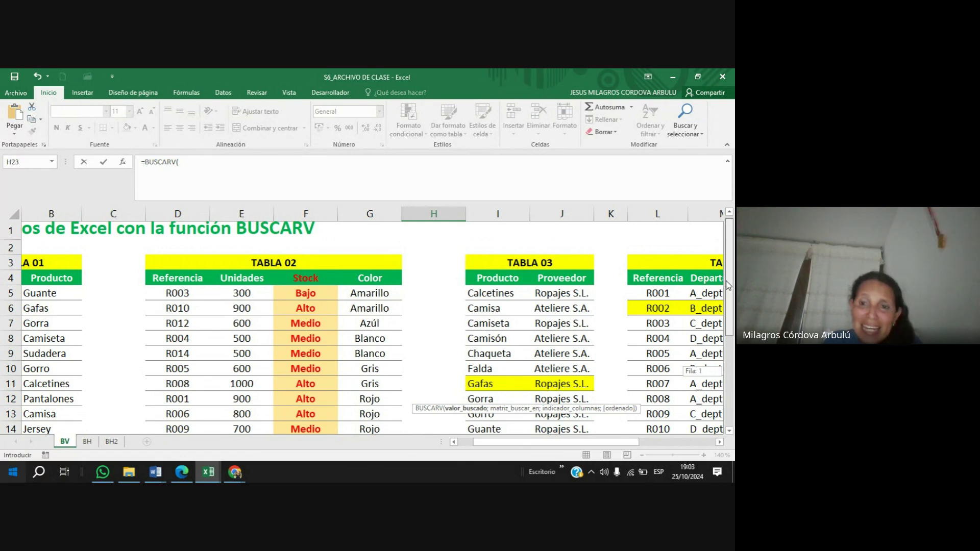
{"action": "left_click_drag", "start_coordinate": [728, 286], "coordinate": [721, 368]}
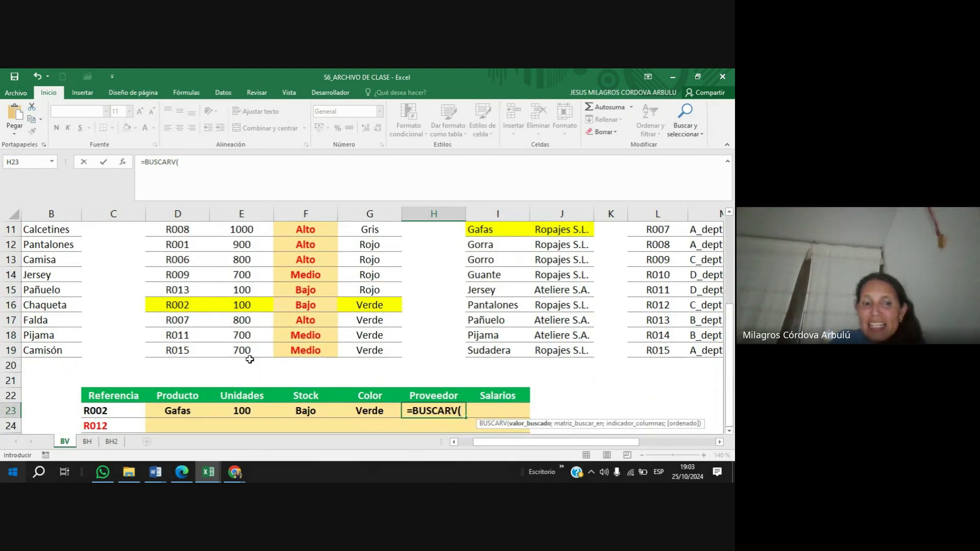
Use product cell D23 as the lookup value in the H23 BUSCARV formula and TABLA 03 range I4:J19 as its lookup matrix.
{"action": "left_click", "coordinate": [174, 411]}
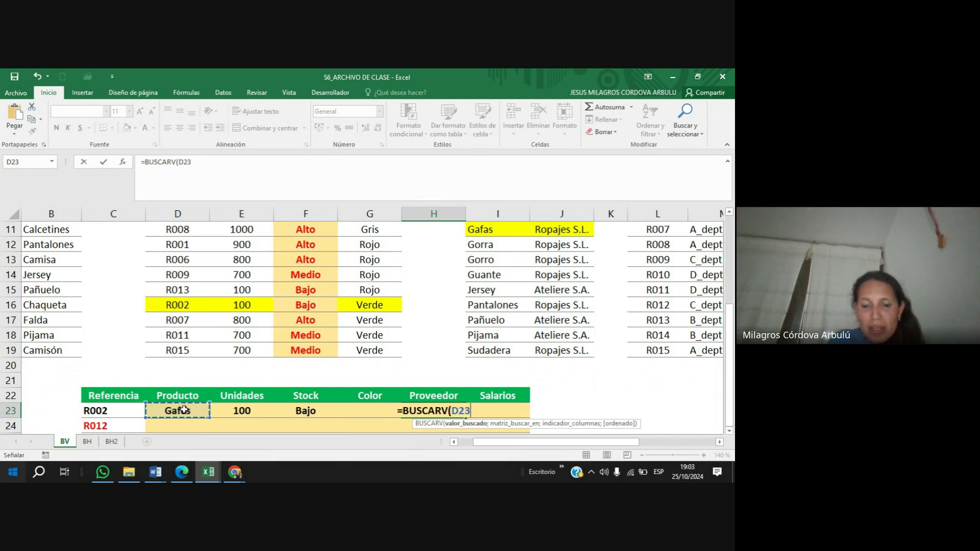
{"action": "type", "text": ";"}
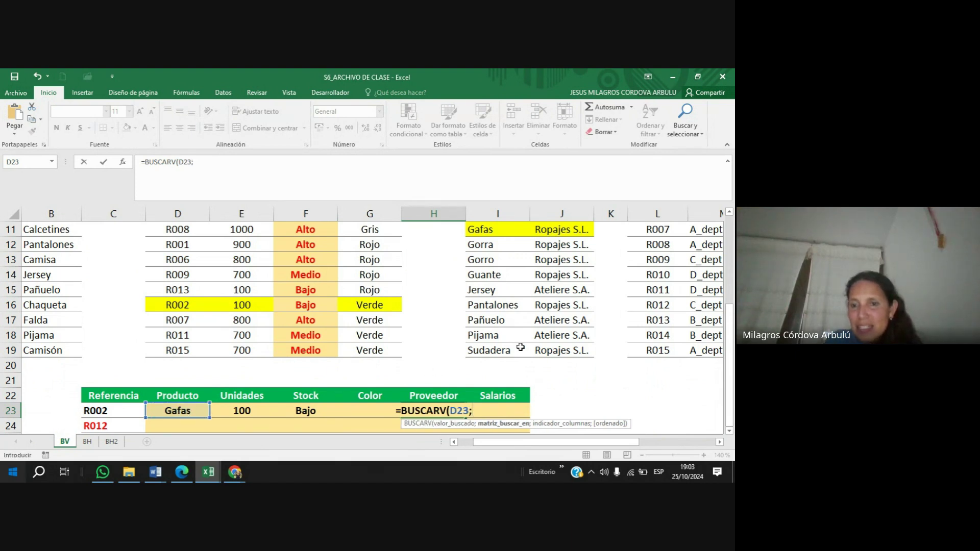
{"action": "left_click_drag", "start_coordinate": [570, 347], "coordinate": [480, 260]}
{"action": "type", "text": ";"}
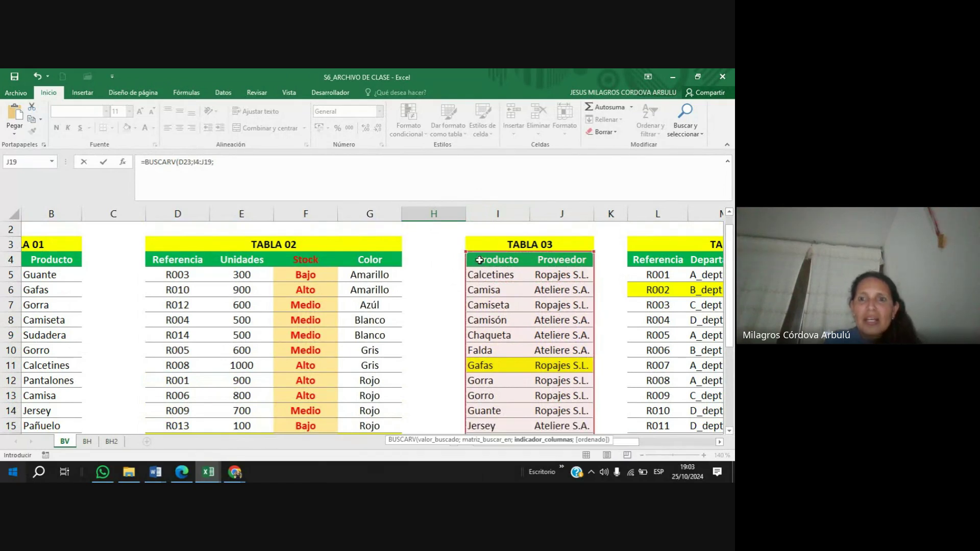
Complete the H23 Proveedor formula with column index 2 and FALSO for an exact match, and enter it.
{"action": "type", "text": "2"}
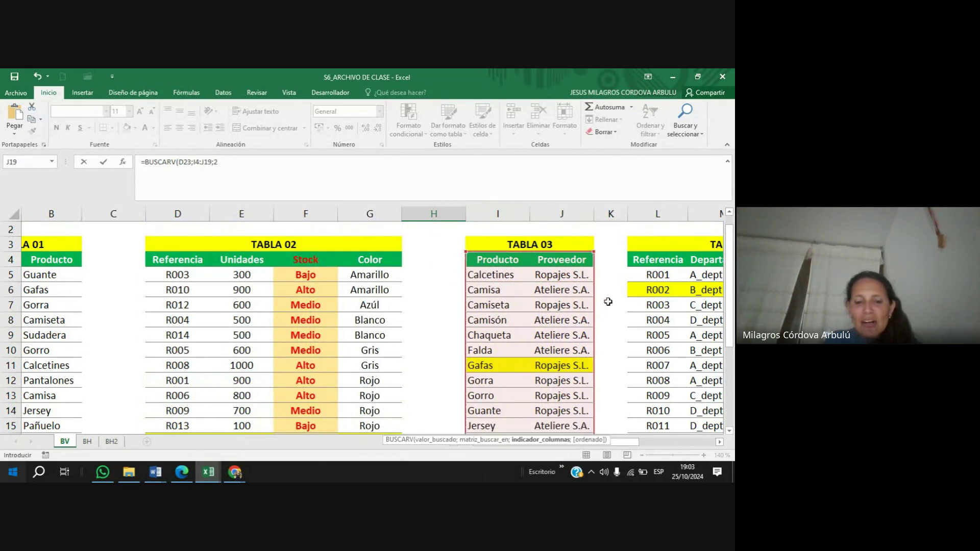
{"action": "type", "text": ";"}
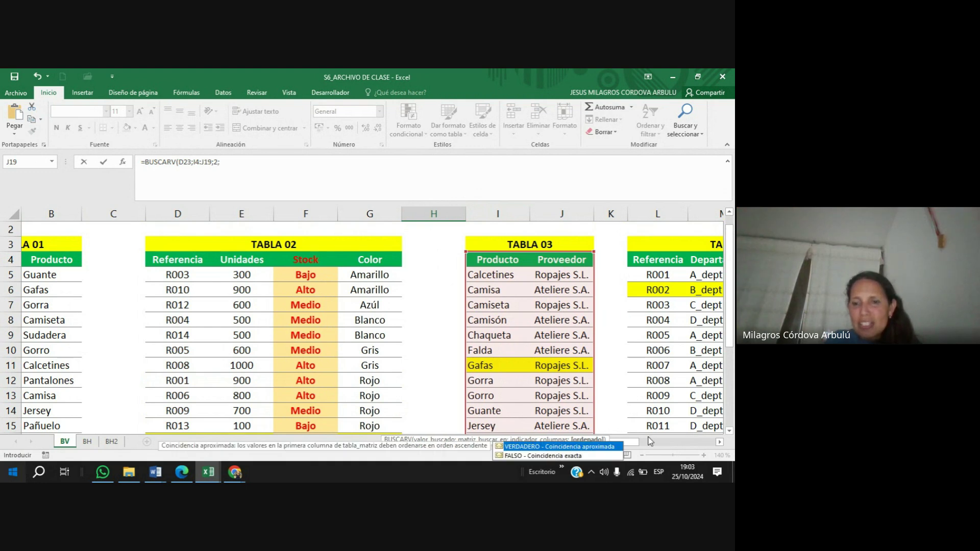
{"action": "left_click", "coordinate": [559, 456]}
{"action": "key", "text": "Tab"}
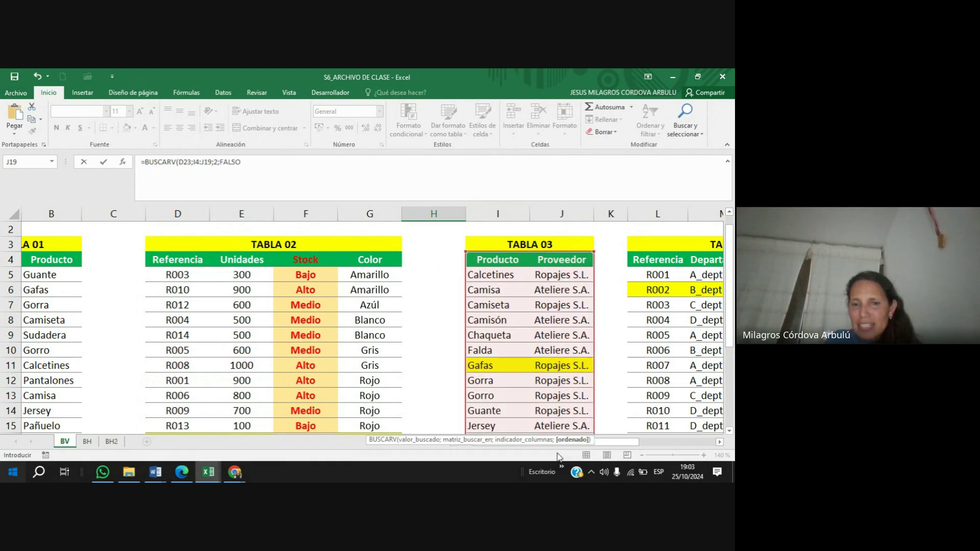
{"action": "left_click", "coordinate": [292, 159]}
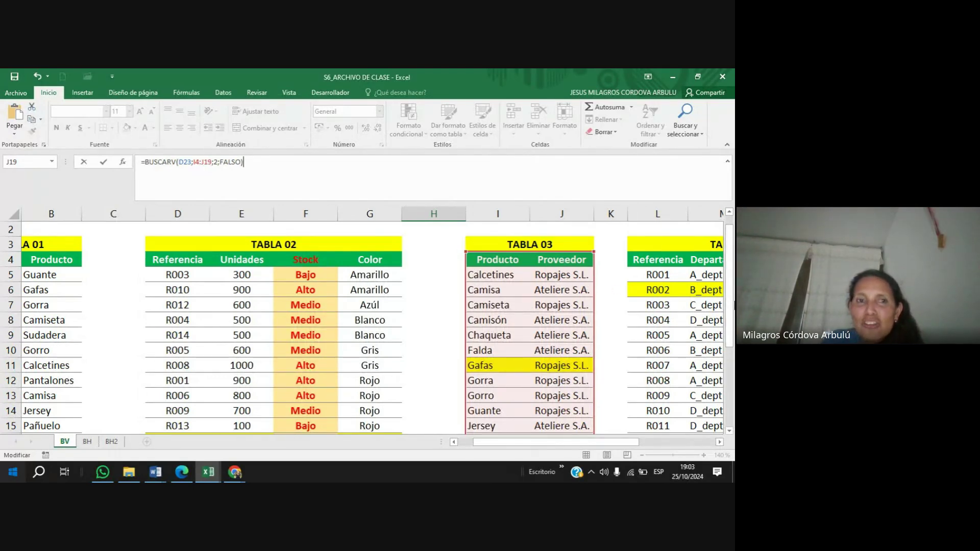
{"action": "left_click_drag", "start_coordinate": [244, 162], "coordinate": [179, 162]}
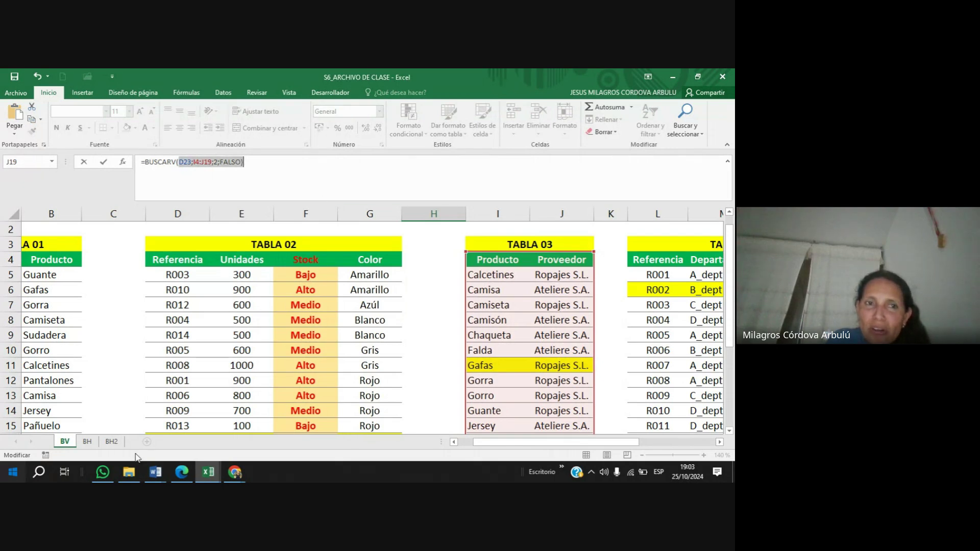
{"action": "mouse_move", "coordinate": [207, 472]}
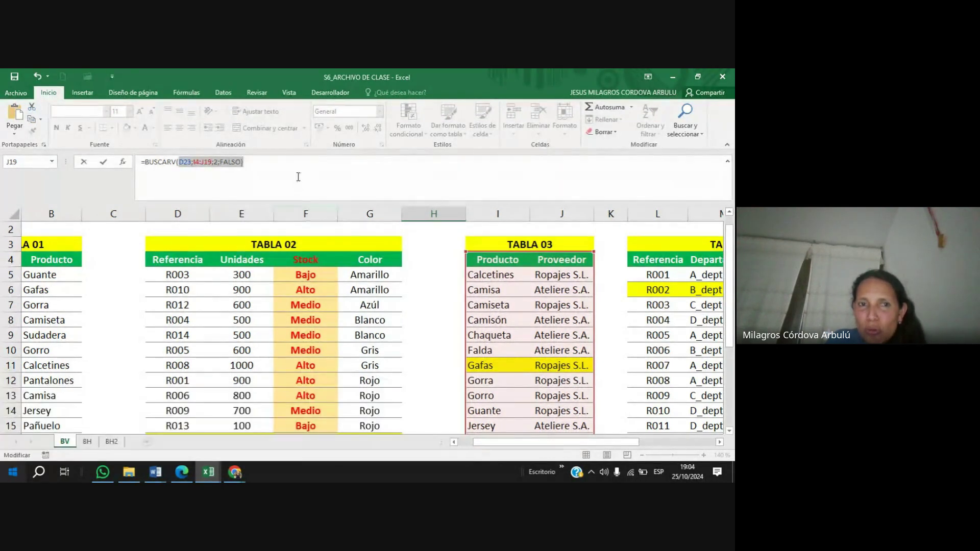
{"action": "left_click", "coordinate": [303, 162]}
{"action": "key", "text": "Return"}
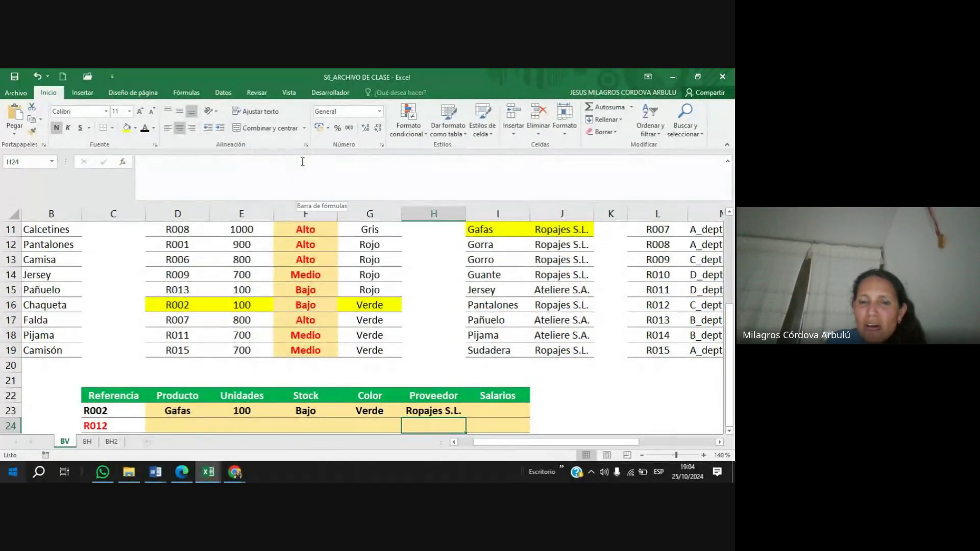
Start a BUSCARV formula in the Salarios cell of the R002 row, I23.
{"action": "key", "text": "Up"}
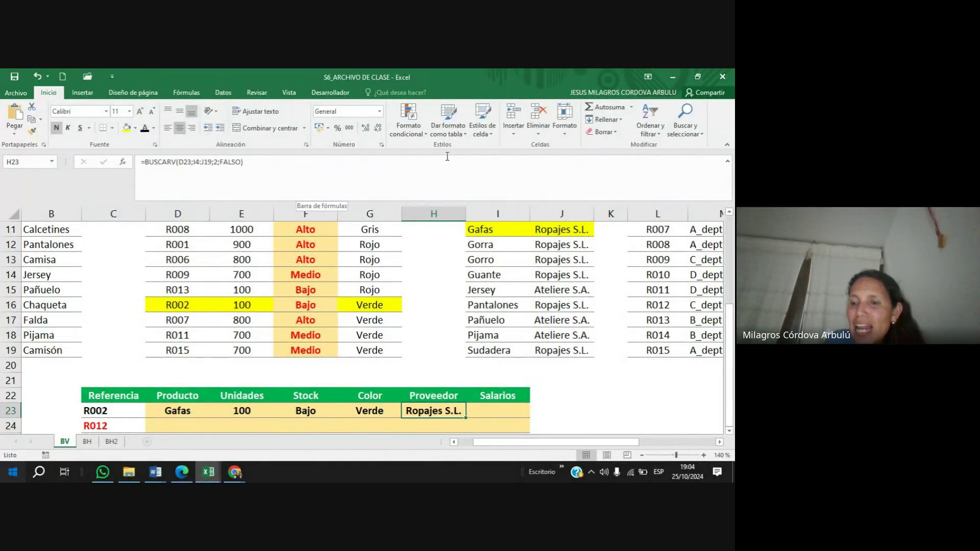
{"action": "left_click", "coordinate": [721, 443]}
{"action": "left_click", "coordinate": [720, 444]}
{"action": "left_click_drag", "start_coordinate": [730, 393], "coordinate": [730, 286]}
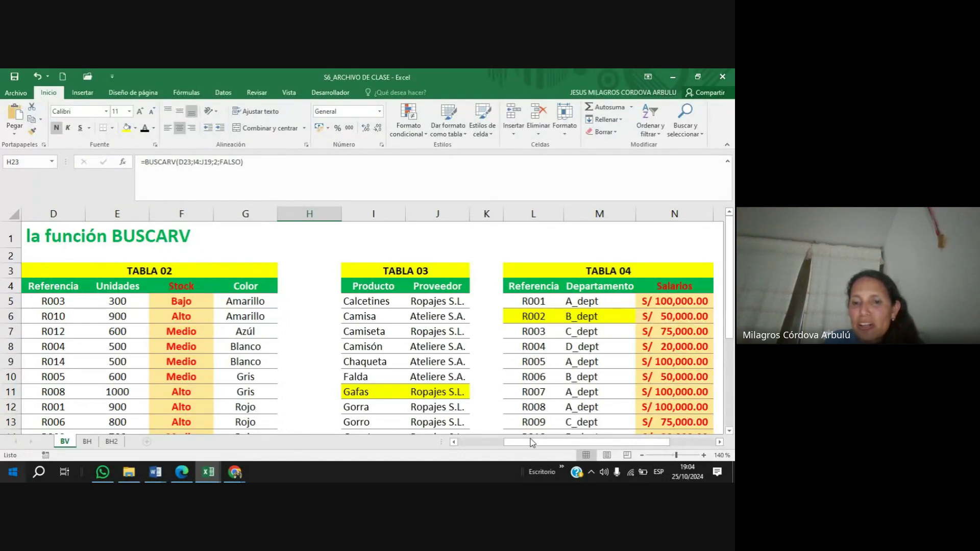
{"action": "left_click_drag", "start_coordinate": [527, 443], "coordinate": [510, 442]}
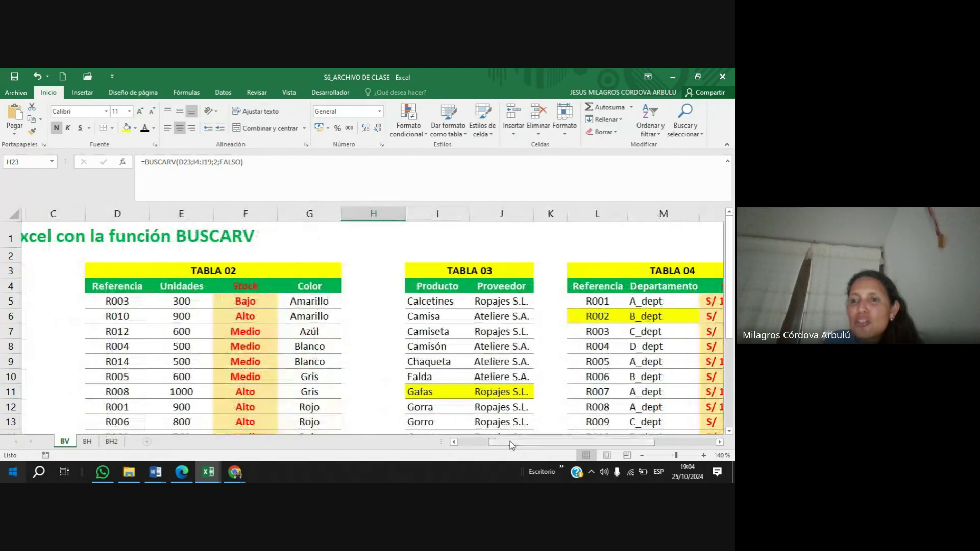
{"action": "left_click_drag", "start_coordinate": [733, 268], "coordinate": [730, 365]}
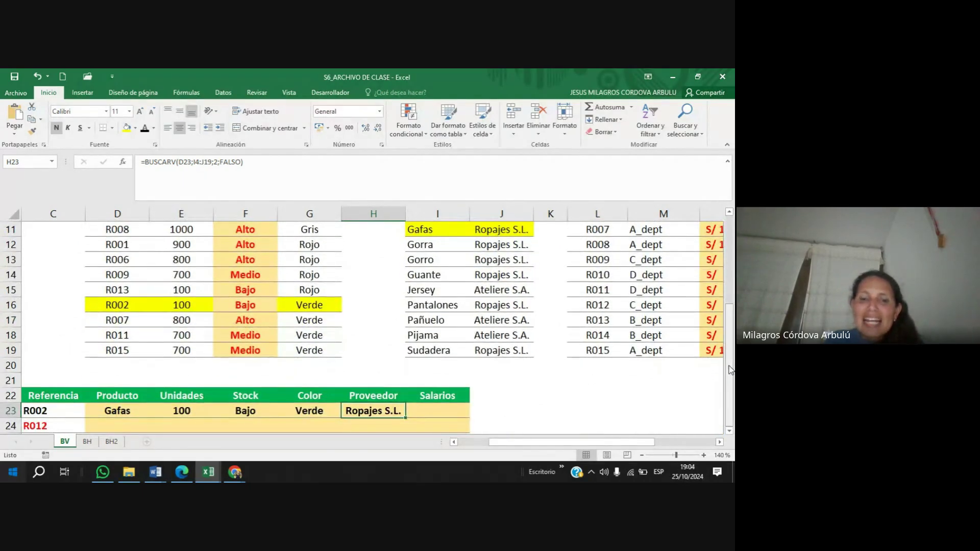
{"action": "left_click_drag", "start_coordinate": [429, 407], "coordinate": [388, 429]}
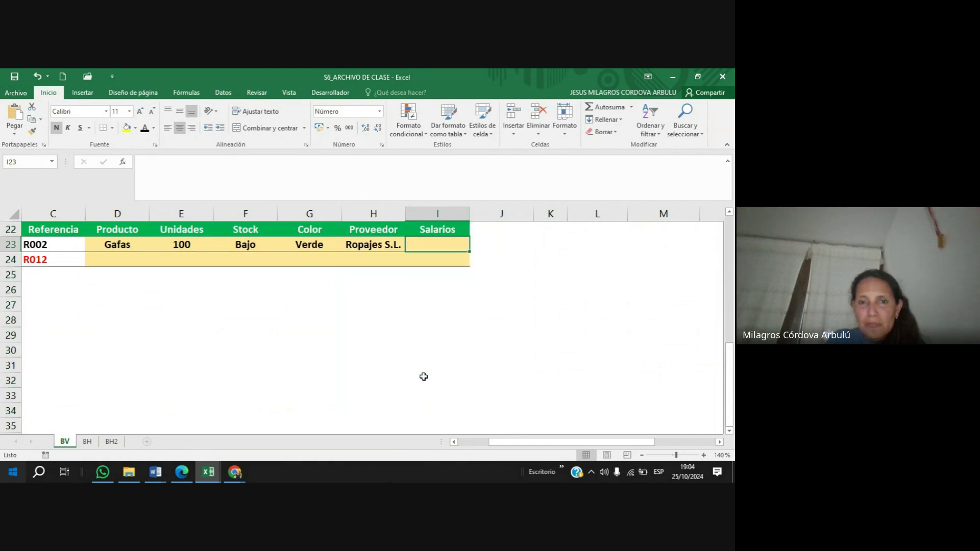
{"action": "type", "text": "=bus"}
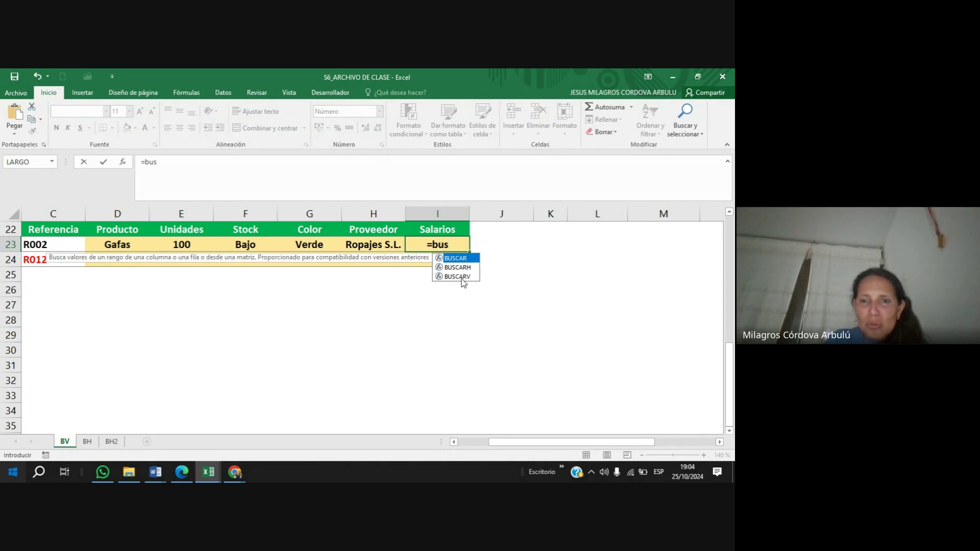
{"action": "double_click", "coordinate": [457, 277]}
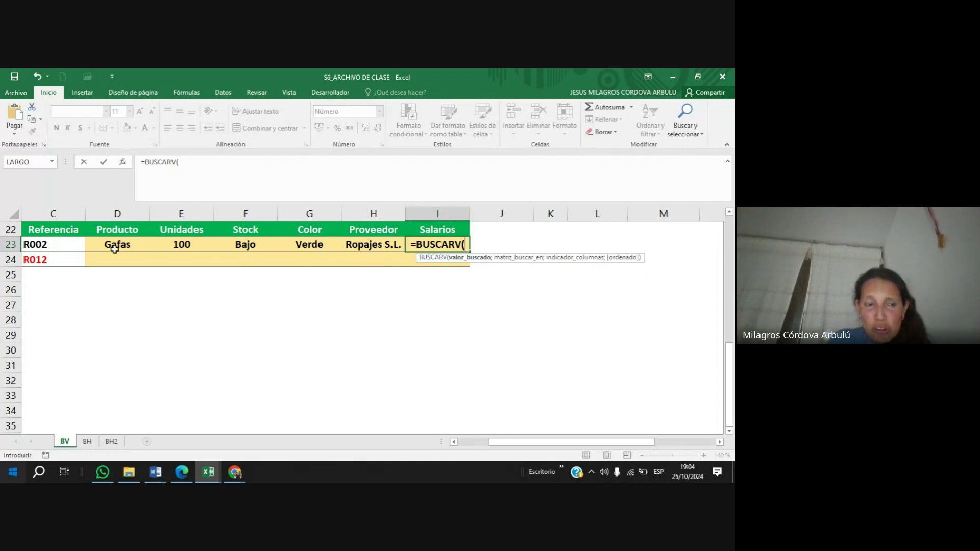
{"action": "left_click_drag", "start_coordinate": [76, 248], "coordinate": [111, 411]}
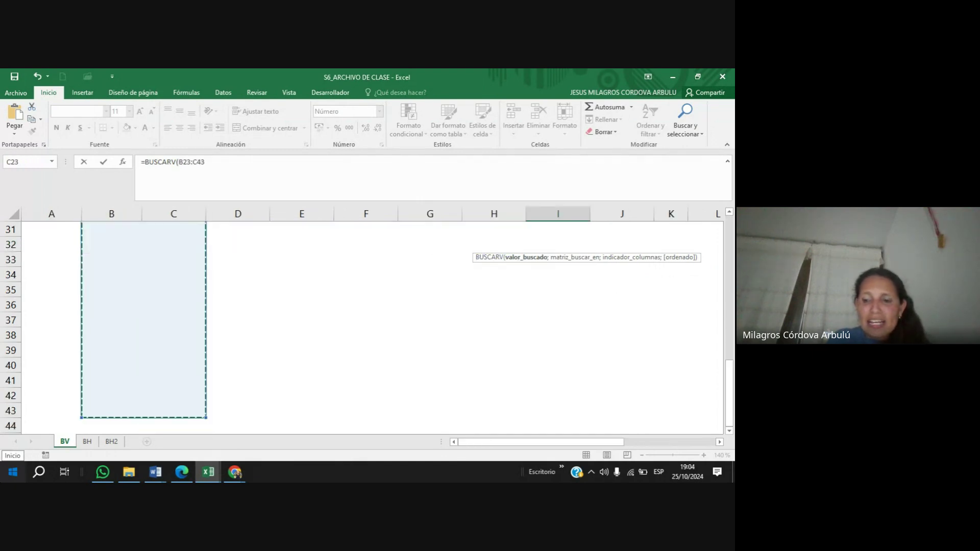
{"action": "key", "text": "ctrl+Home"}
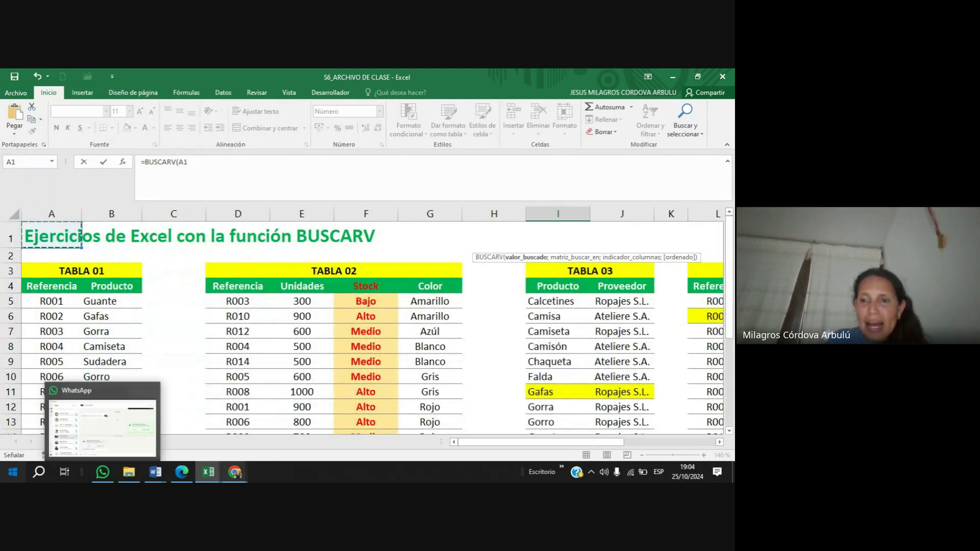
{"action": "left_click_drag", "start_coordinate": [730, 307], "coordinate": [731, 419]}
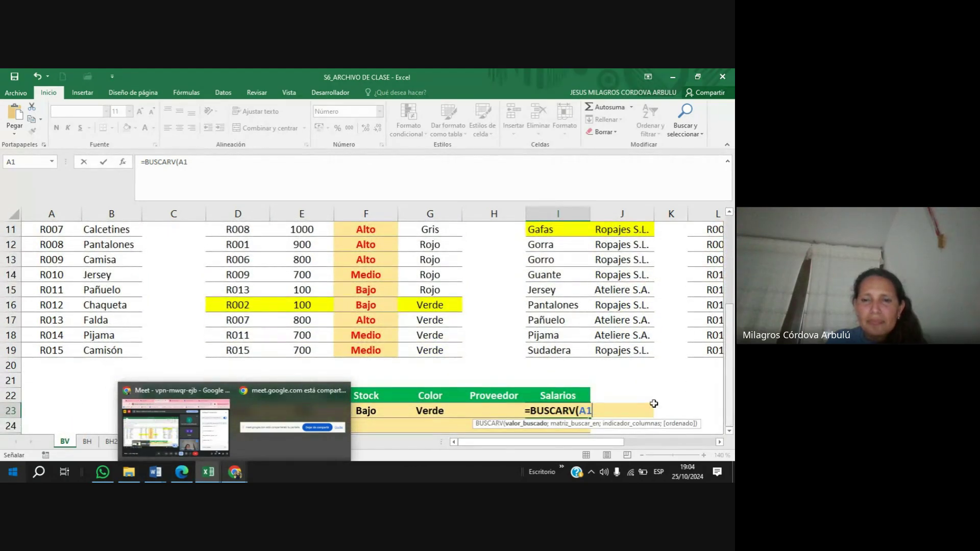
{"action": "key", "text": "BackSpace"}
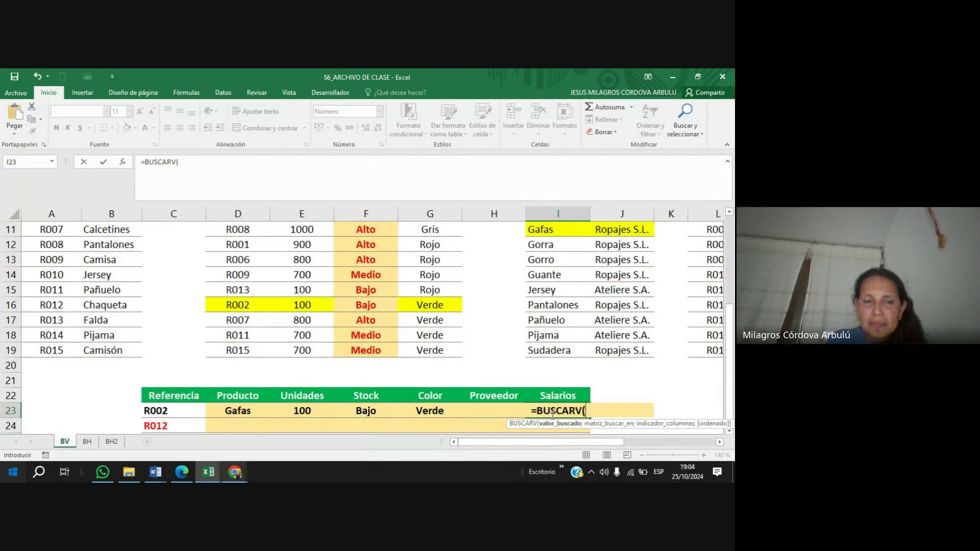
Enter C23 as the formula's lookup value and TABLA 04's range L4:N19 as its lookup matrix.
{"action": "left_click", "coordinate": [185, 411]}
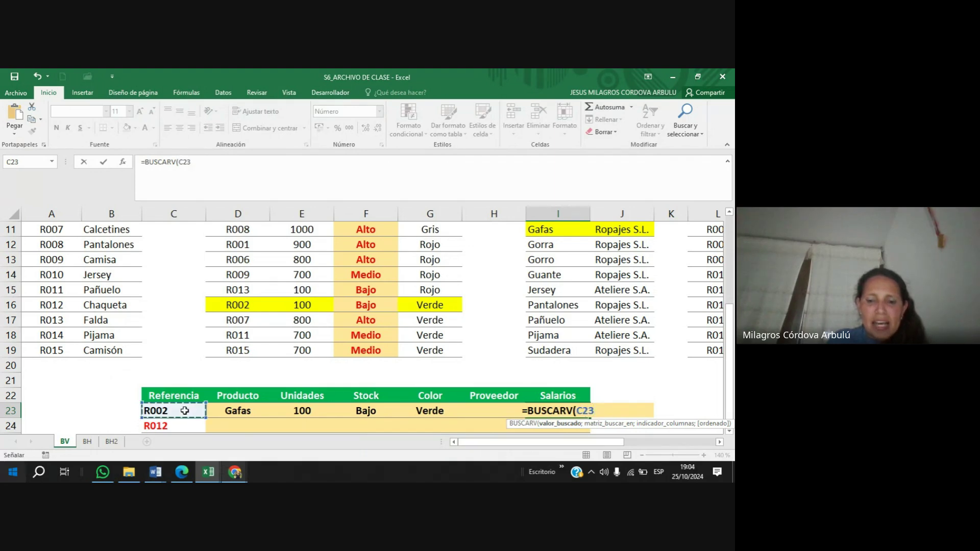
{"action": "type", "text": ";"}
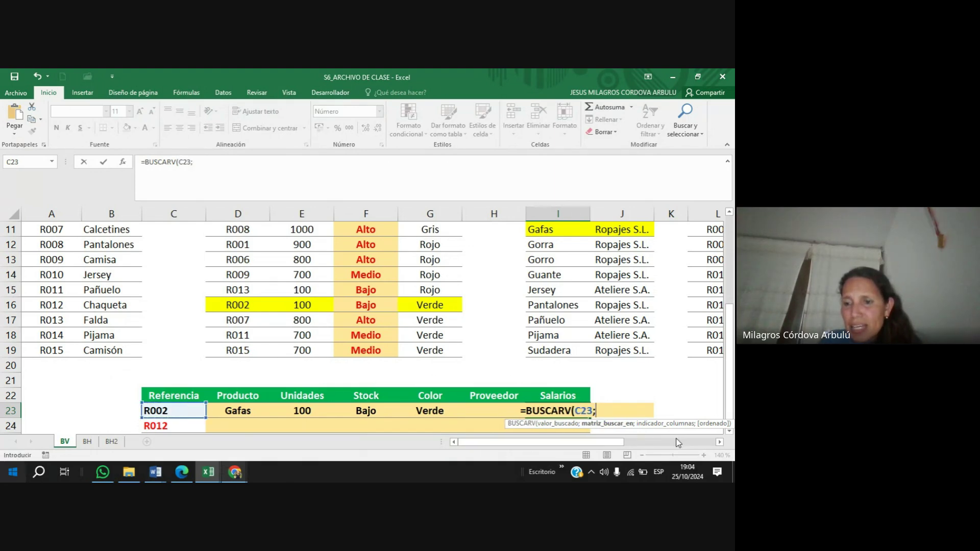
{"action": "left_click", "coordinate": [703, 440]}
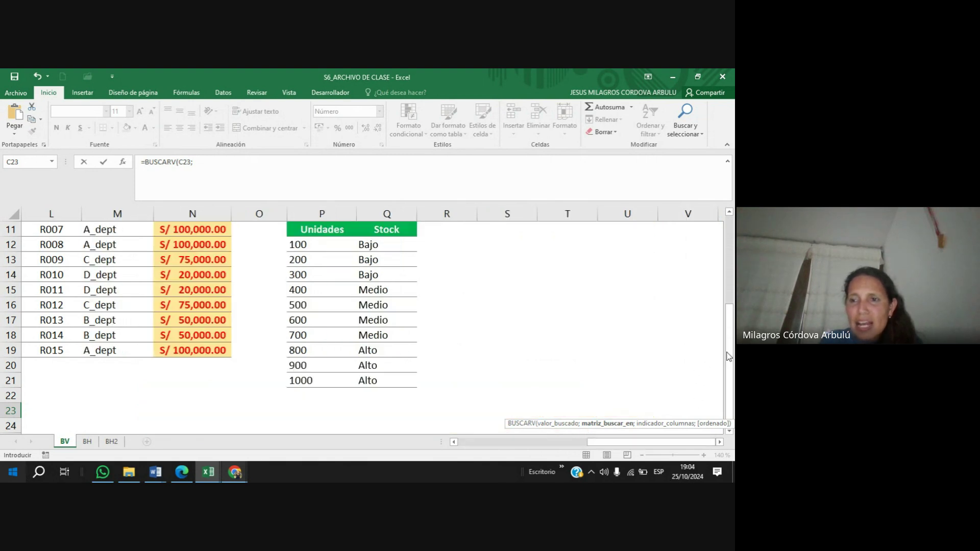
{"action": "left_click", "coordinate": [206, 351]}
{"action": "left_click_drag", "start_coordinate": [206, 351], "coordinate": [63, 261]}
{"action": "type", "text": ";"}
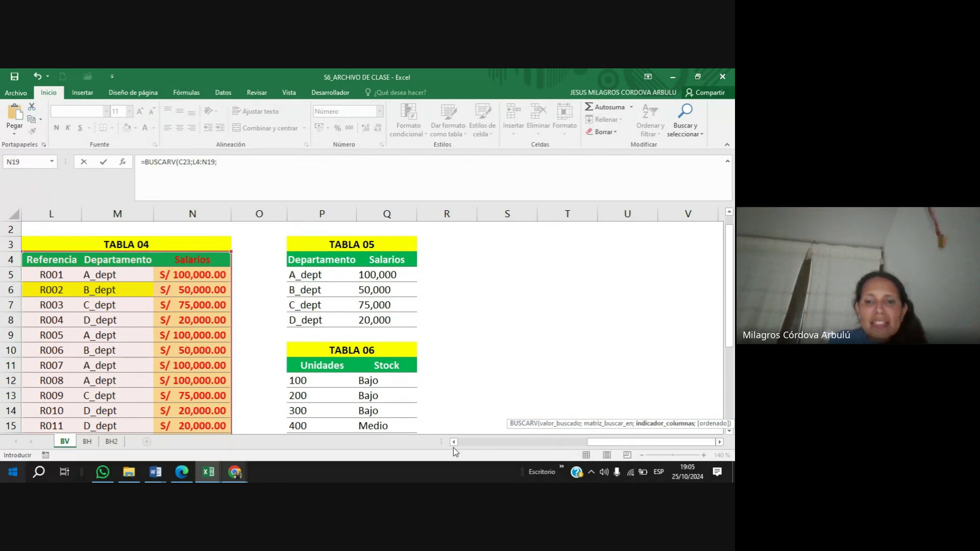
Complete the Salarios formula with column index 3 and exact match FALSO.
{"action": "scroll", "coordinate": [326, 409], "scroll_direction": "left", "scroll_amount": 1}
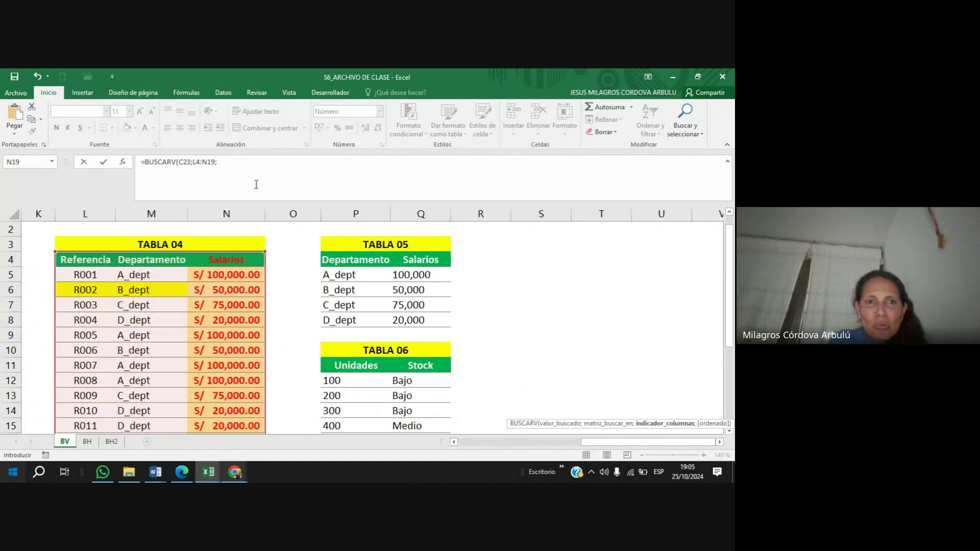
{"action": "left_click", "coordinate": [264, 161]}
{"action": "type", "text": "3;"}
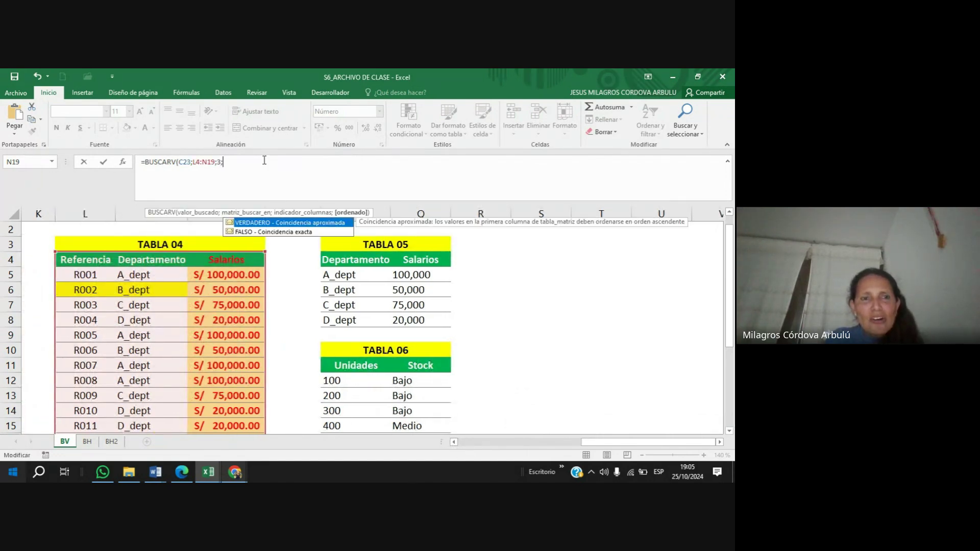
{"action": "double_click", "coordinate": [261, 233]}
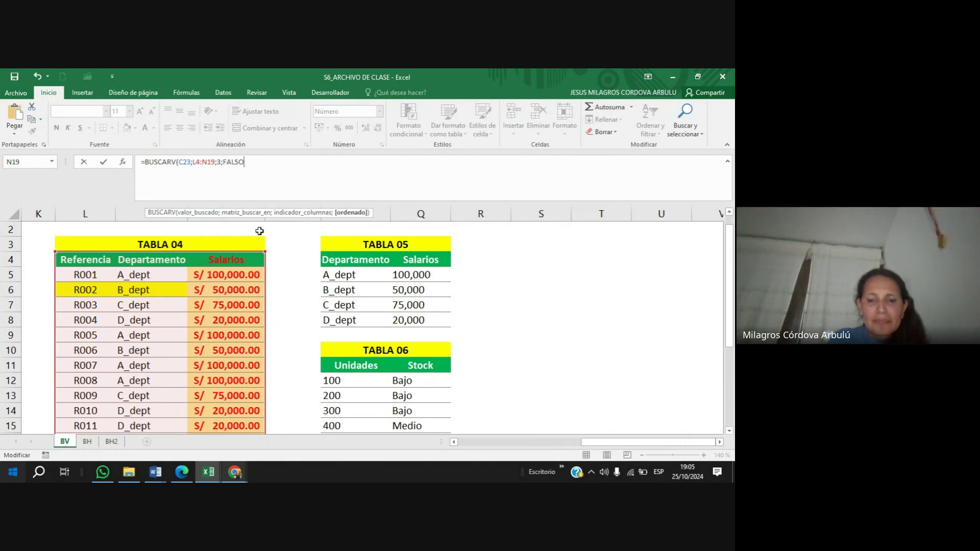
{"action": "type", "text": ")"}
{"action": "key", "text": "Return"}
{"action": "key", "text": "Up"}
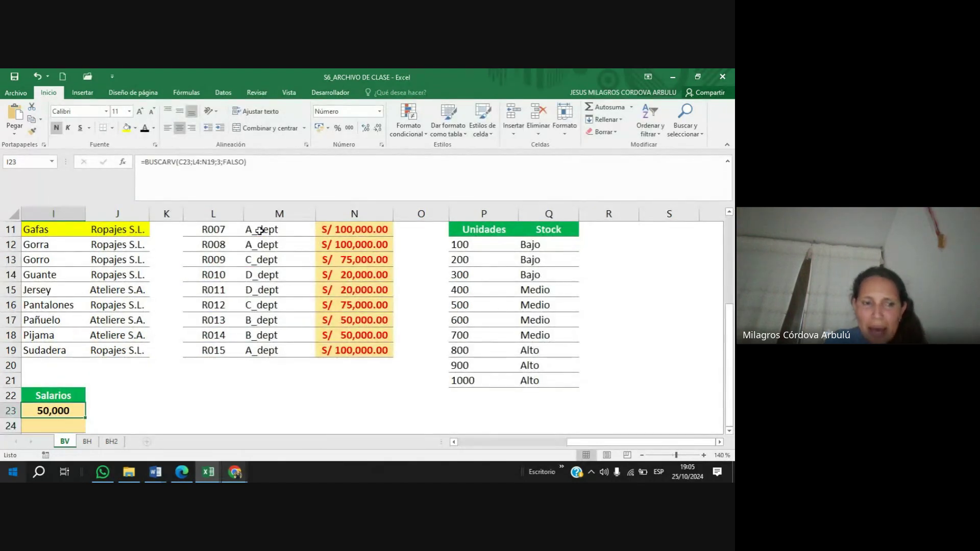
Review the completed R002 row of the summary table, from Salarios back to Referencia.
{"action": "key", "text": "Left"}
{"action": "key", "text": "Left"}
{"action": "key", "text": "Left"}
{"action": "key", "text": "Left"}
{"action": "key", "text": "Left"}
{"action": "key", "text": "Left"}
{"action": "key", "text": "Left"}
{"action": "key", "text": "Left"}
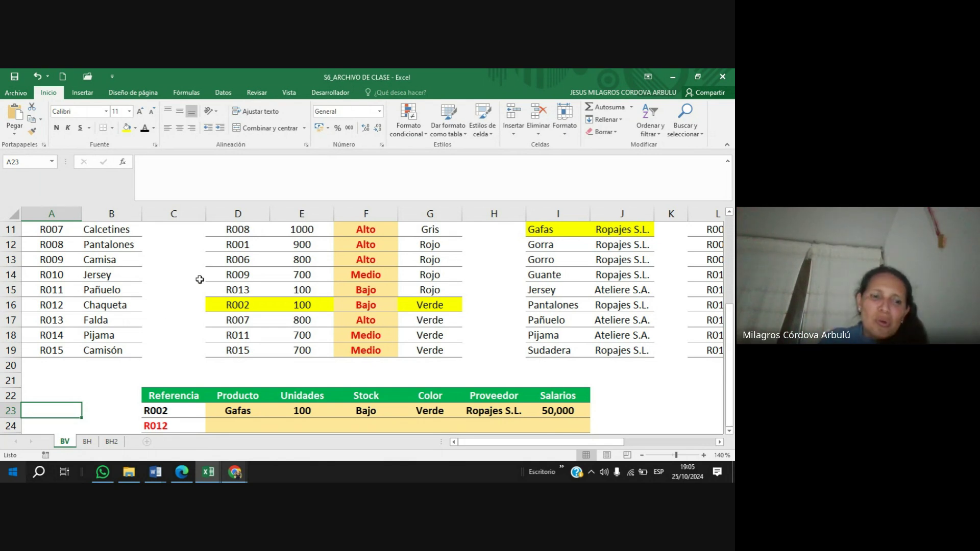
Switch to the Google Meet call and send the chat message "RESUMEN: BUSCARV".
{"action": "mouse_move", "coordinate": [235, 472]}
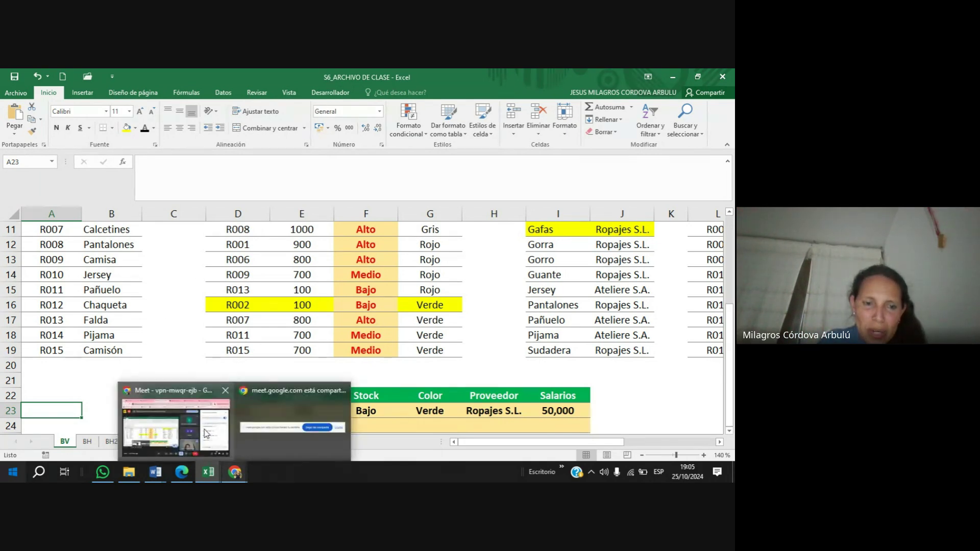
{"action": "left_click", "coordinate": [207, 434]}
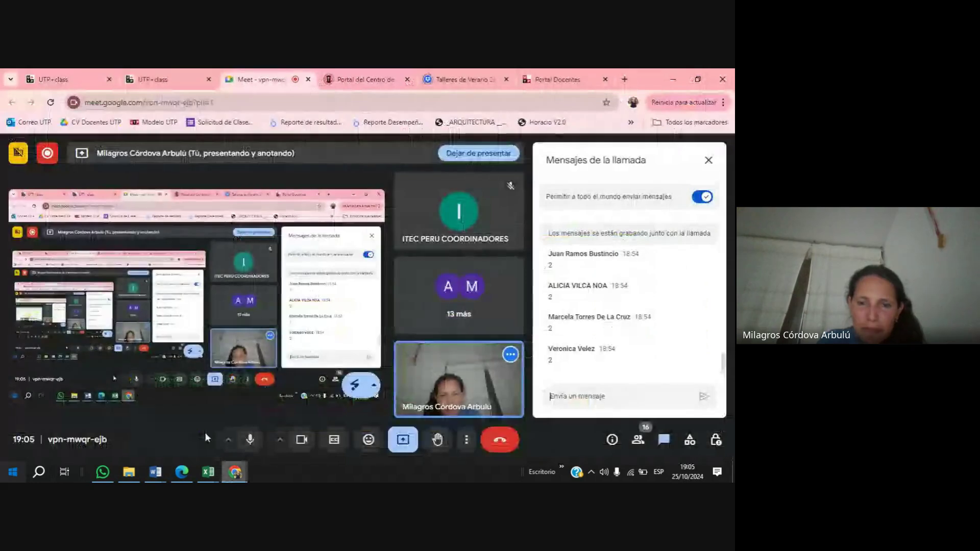
{"action": "left_click", "coordinate": [576, 396]}
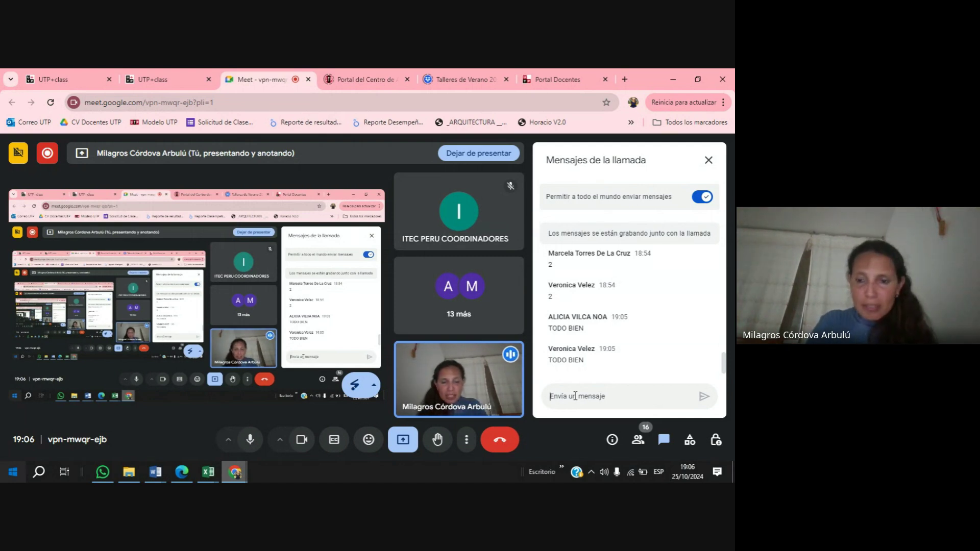
{"action": "type", "text": "RESUMEN:"}
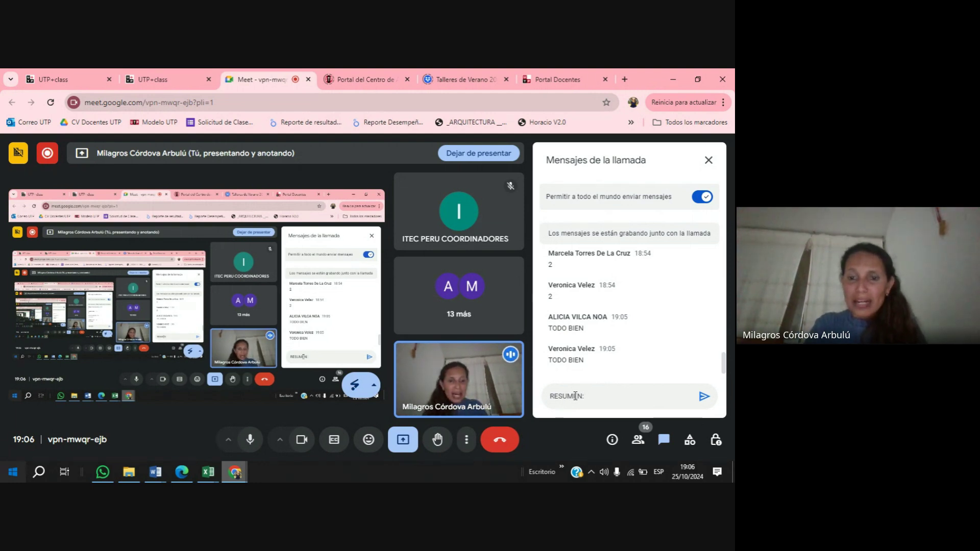
{"action": "type", "text": "BUSCA"}
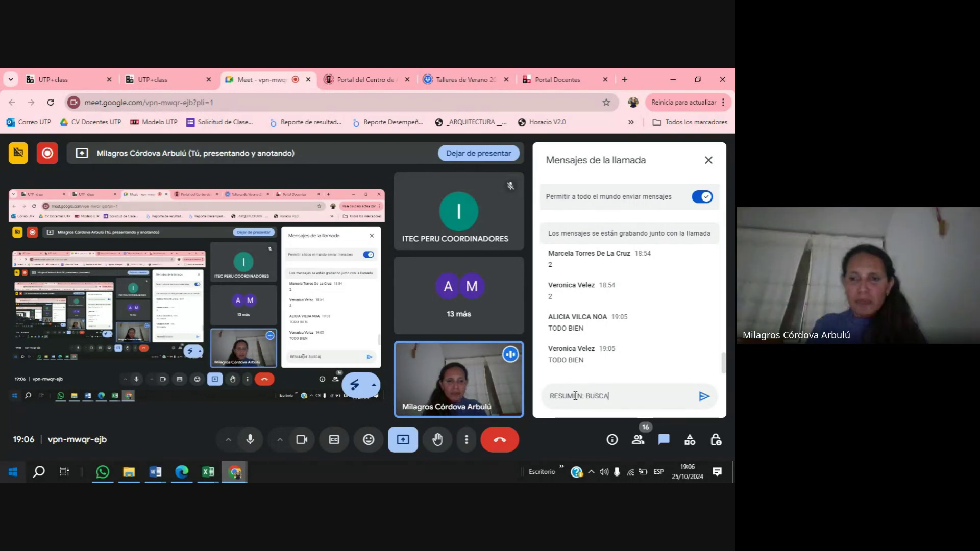
{"action": "type", "text": "RV"}
{"action": "key", "text": "Return"}
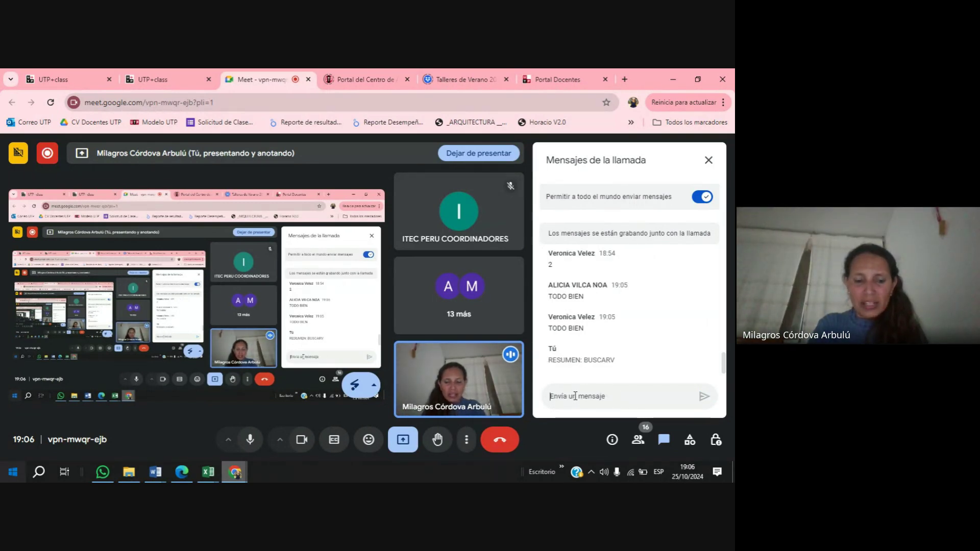
Send the chat message "La búsqueda se realiza de manera vertical.".
{"action": "type", "text": "La b"}
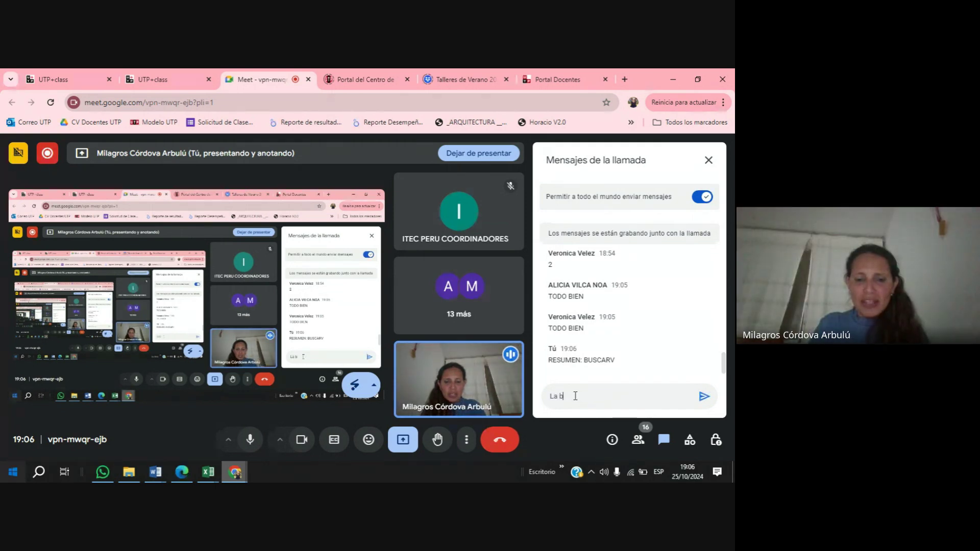
{"action": "type", "text": "úsqueda"}
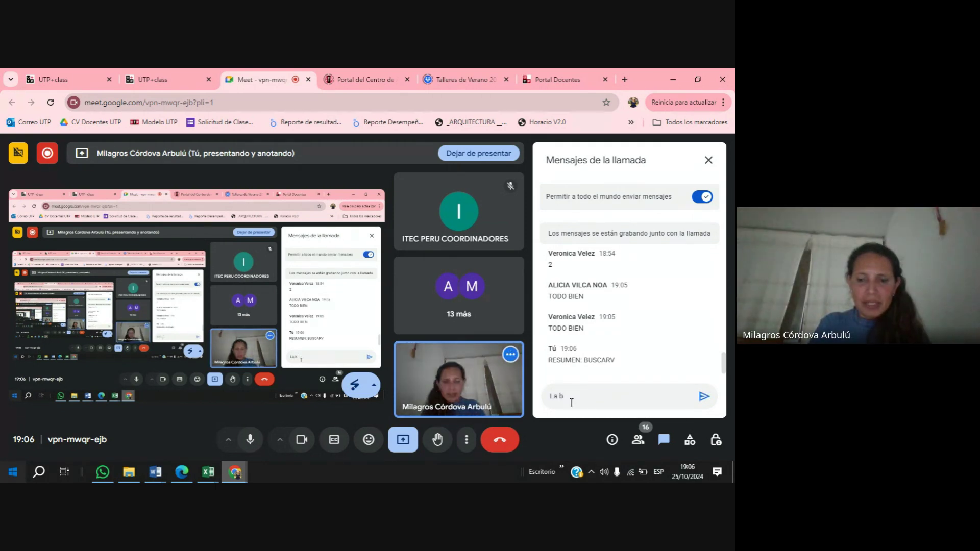
{"action": "type", "text": " s"}
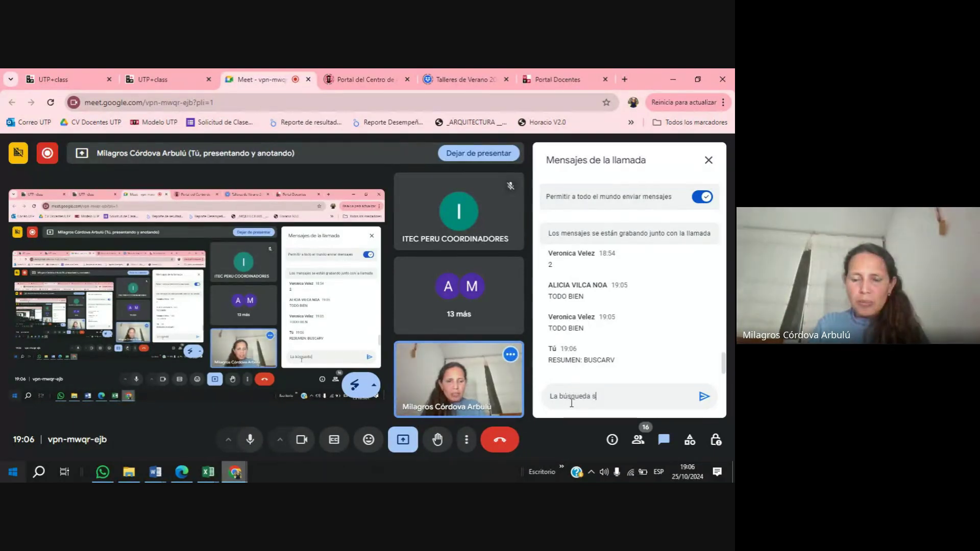
{"action": "type", "text": "e realiza de manera vertica"}
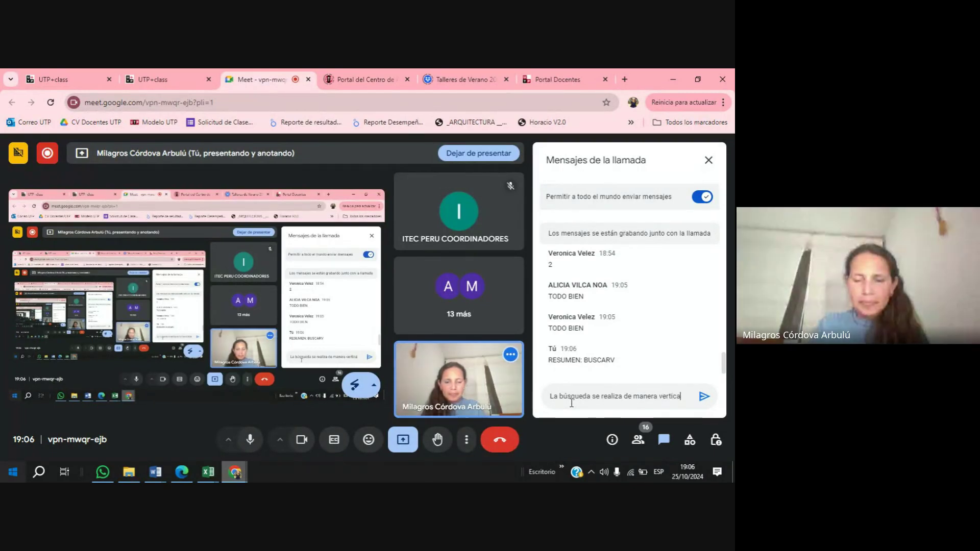
{"action": "type", "text": "l."}
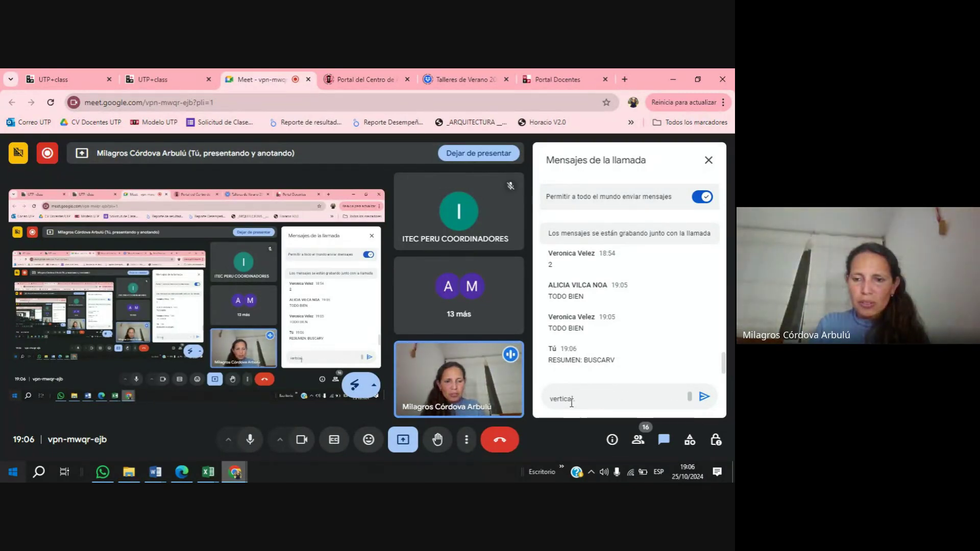
{"action": "key", "text": "Return"}
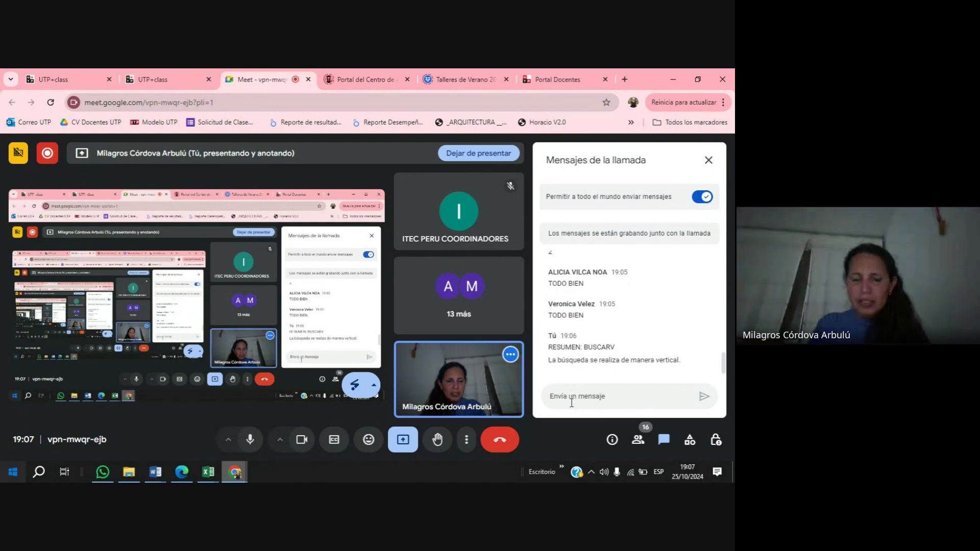
Start a new chat message with "Necesitamos: (Valor buscado=dato".
{"action": "type", "text": "Necesitamos"}
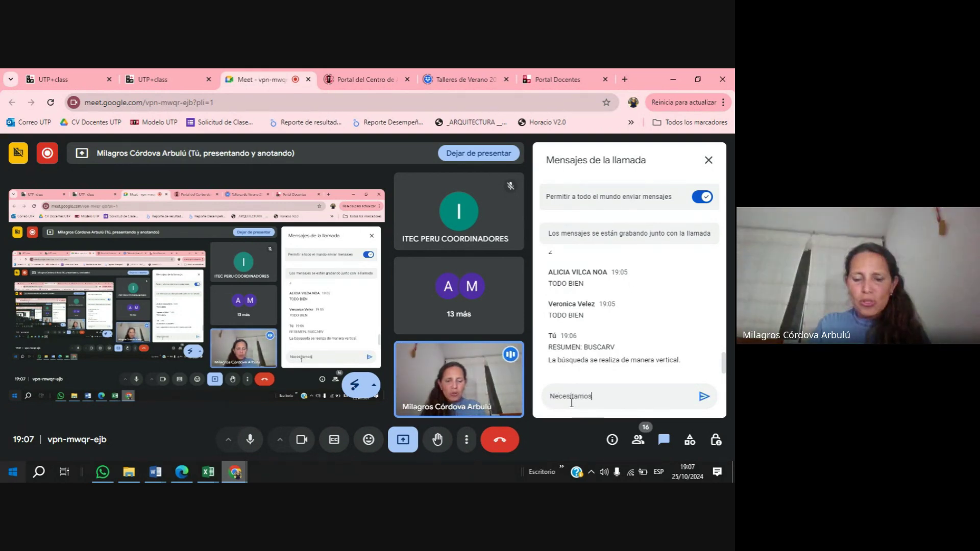
{"action": "type", "text": ": (Valor buscadp"}
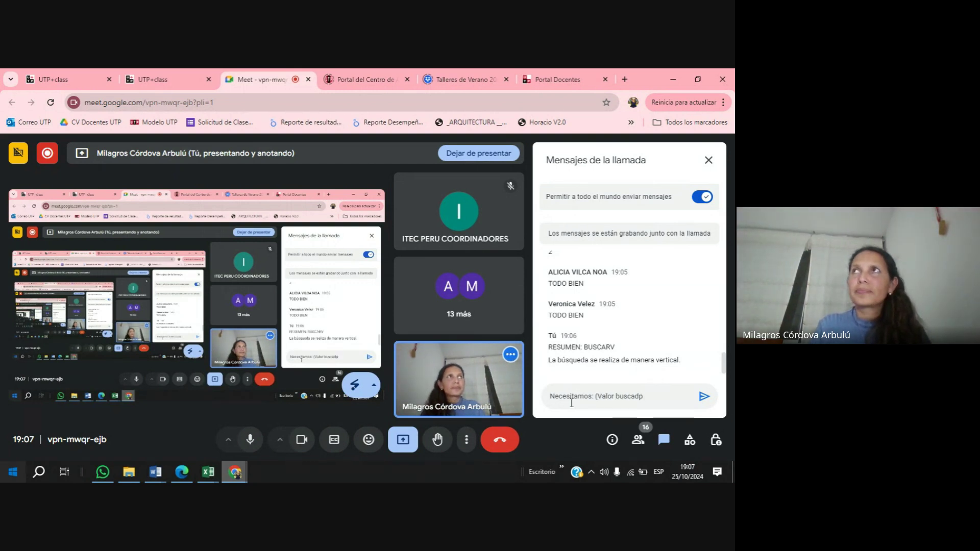
{"action": "key", "text": "BackSpace"}
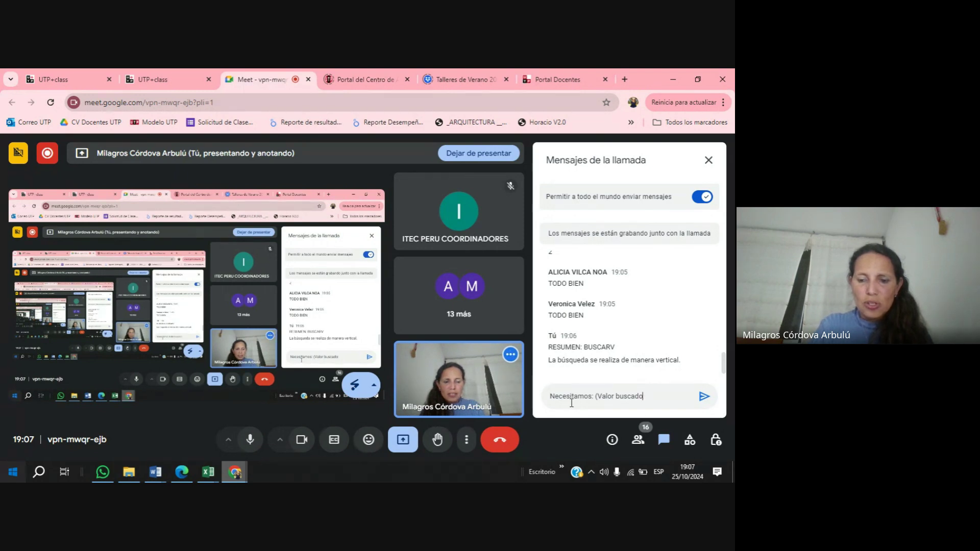
{"action": "type", "text": "o=dat"}
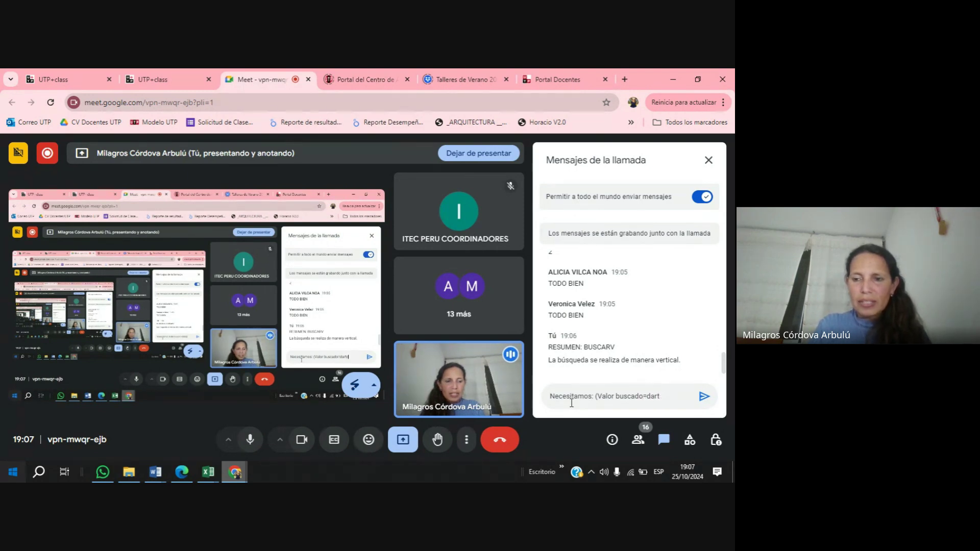
{"action": "type", "text": "o"}
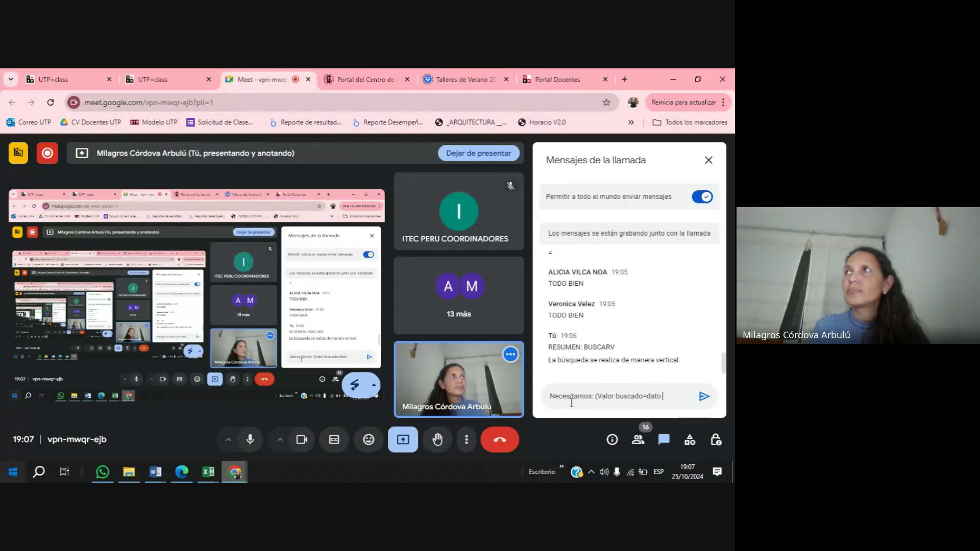
{"action": "type", "text": " que se requie"}
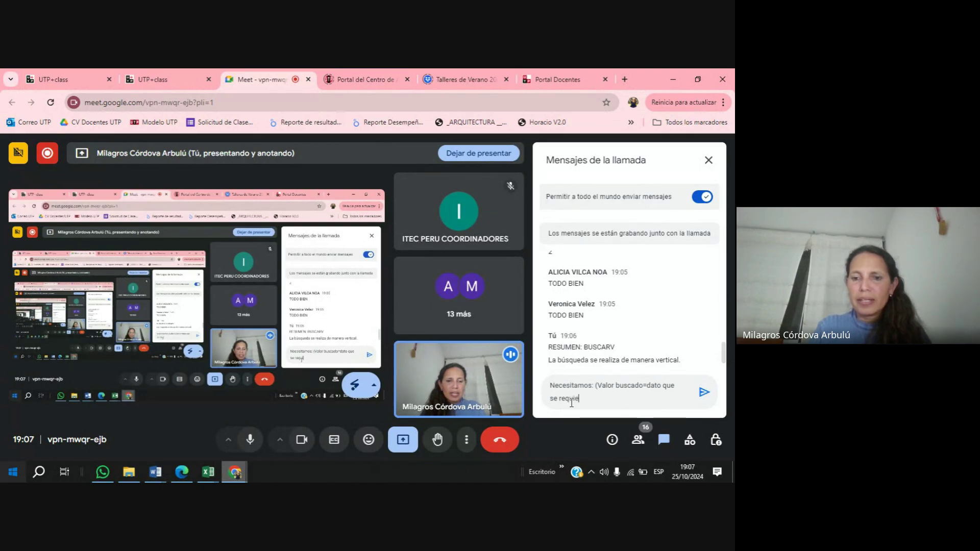
{"action": "type", "text": "re como requ"}
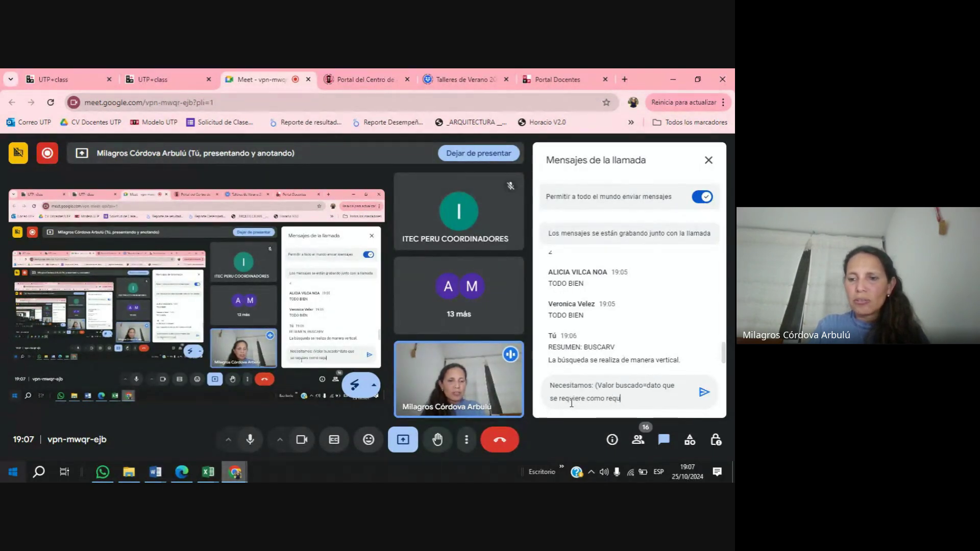
{"action": "key", "text": "BackSpace"}
{"action": "key", "text": "BackSpace"}
{"action": "key", "text": "BackSpace"}
{"action": "key", "text": "BackSpace"}
{"action": "key", "text": "BackSpace"}
{"action": "key", "text": "BackSpace"}
{"action": "key", "text": "BackSpace"}
{"action": "key", "text": "BackSpace"}
{"action": "key", "text": "BackSpace"}
{"action": "key", "text": "BackSpace"}
{"action": "key", "text": "BackSpace"}
{"action": "key", "text": "BackSpace"}
{"action": "key", "text": "BackSpace"}
{"action": "key", "text": "BackSpace"}
{"action": "key", "text": "BackSpace"}
{"action": "key", "text": "BackSpace"}
{"action": "key", "text": "BackSpace"}
{"action": "key", "text": "BackSpace"}
{"action": "key", "text": "BackSpace"}
{"action": "key", "text": "BackSpace"}
{"action": "key", "text": "BackSpace"}
{"action": "key", "text": "BackSpace"}
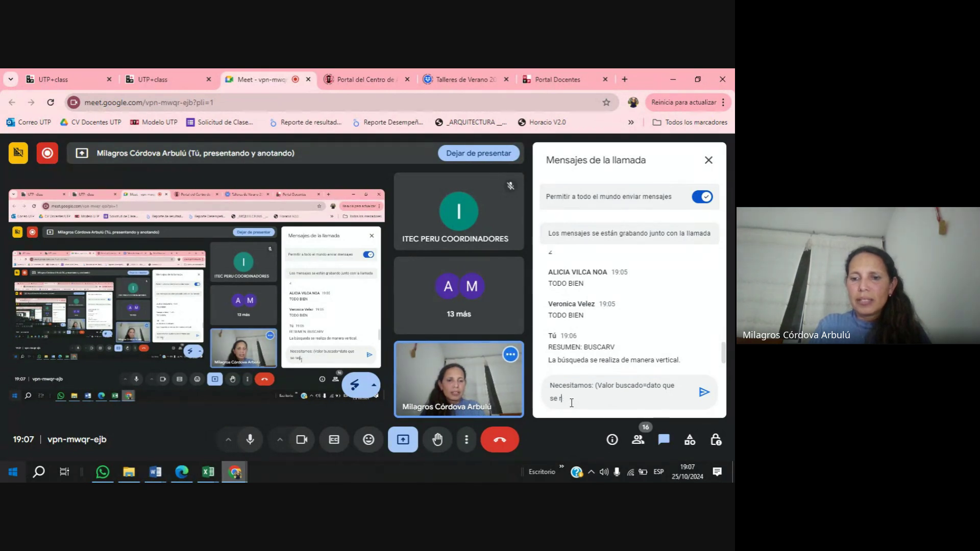
{"action": "key", "text": "BackSpace"}
{"action": "key", "text": "BackSpace"}
{"action": "key", "text": "BackSpace"}
{"action": "key", "text": "BackSpace"}
{"action": "key", "text": "BackSpace"}
{"action": "key", "text": "BackSpace"}
{"action": "key", "text": "BackSpace"}
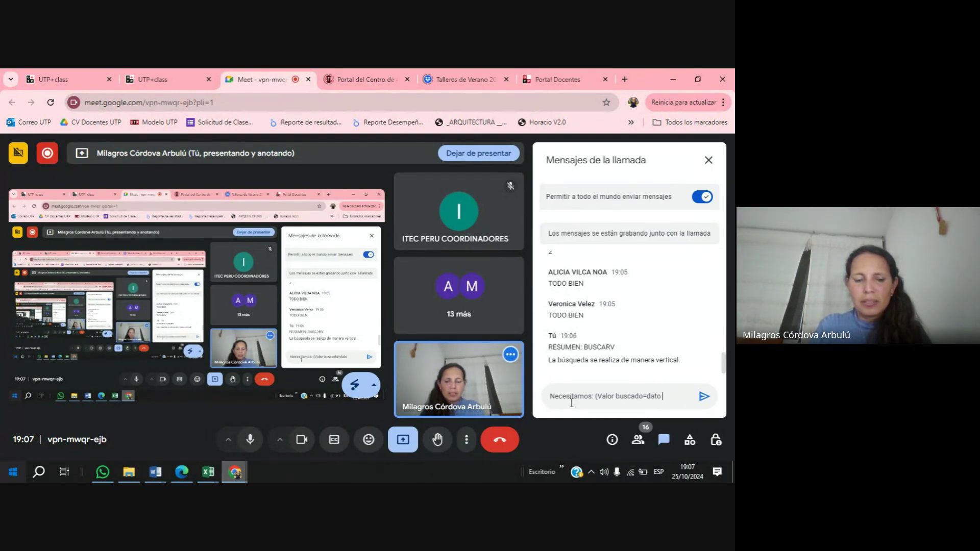
Replace "dato" at the end of the draft message with "requisito para hallar con el resultado,".
{"action": "key", "text": "BackSpace"}
{"action": "type", "text": "requ"}
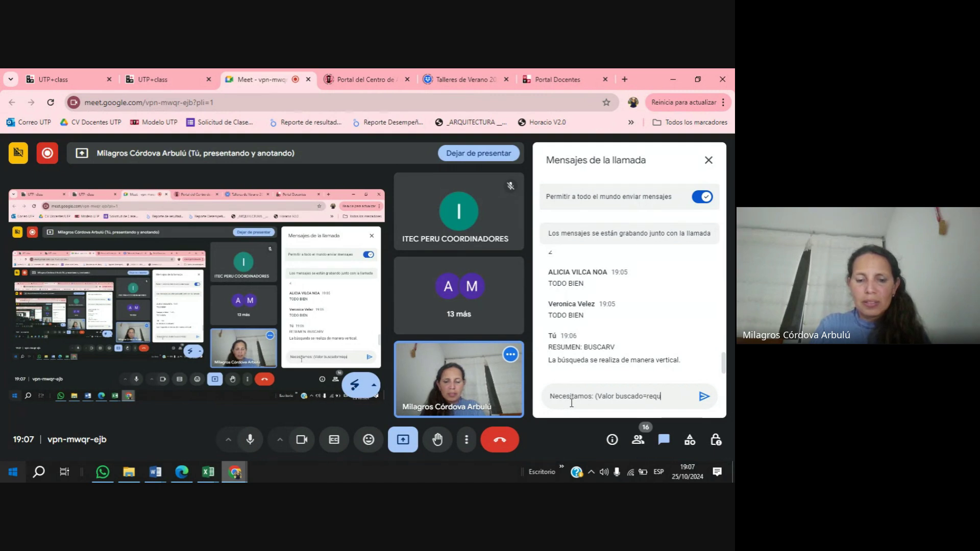
{"action": "type", "text": "isito para "}
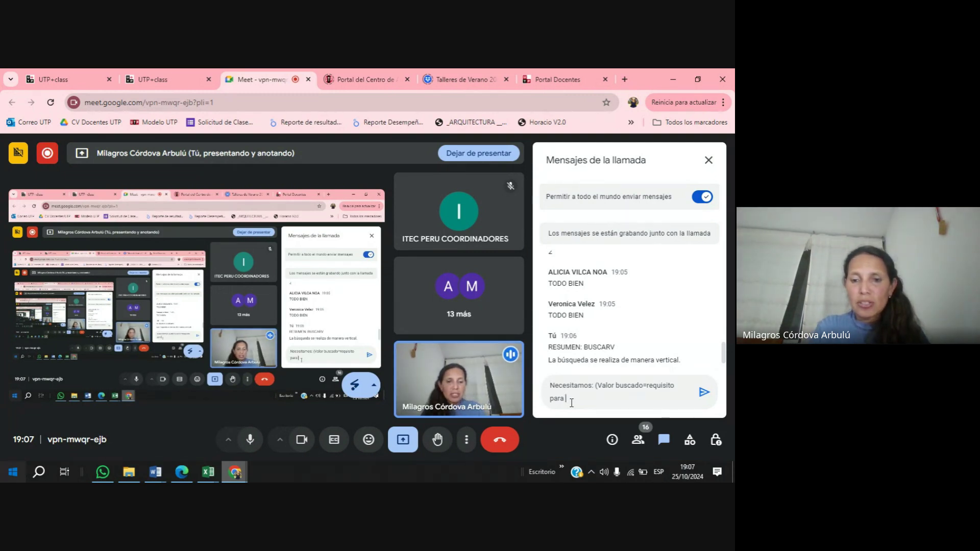
{"action": "type", "text": "hallar d"}
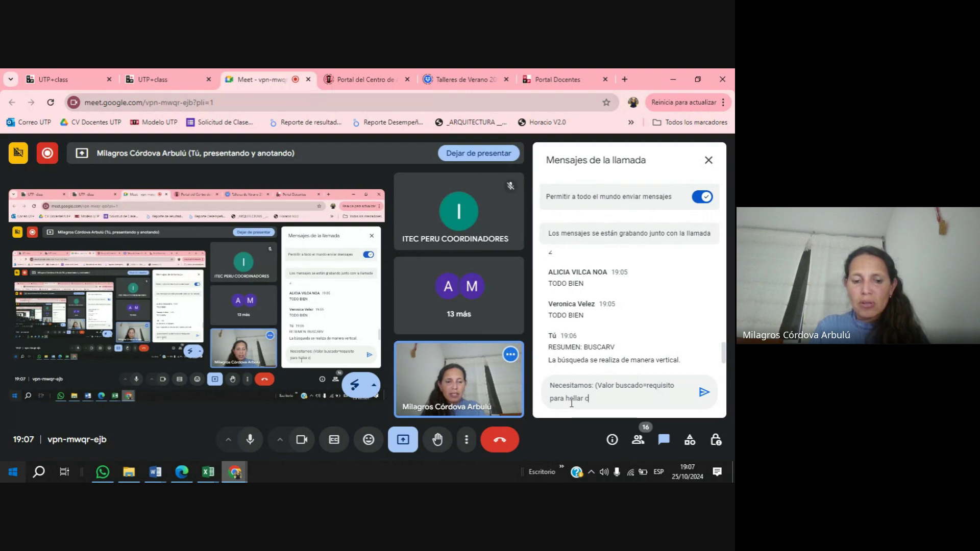
{"action": "type", "text": "on el resultado."}
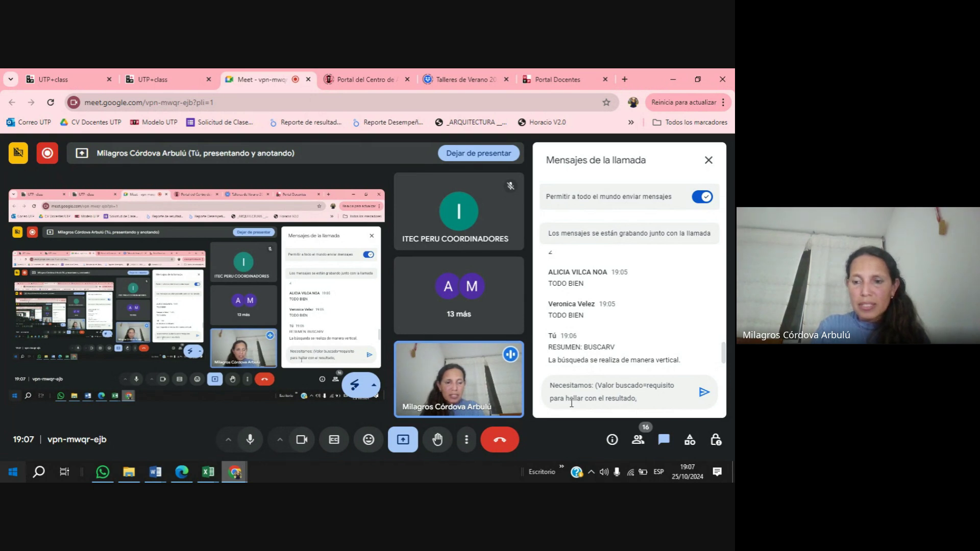
Append "Matriz= en la cual buscamos el requisito y el resultado," to the draft message.
{"action": "type", "text": "Matriz"}
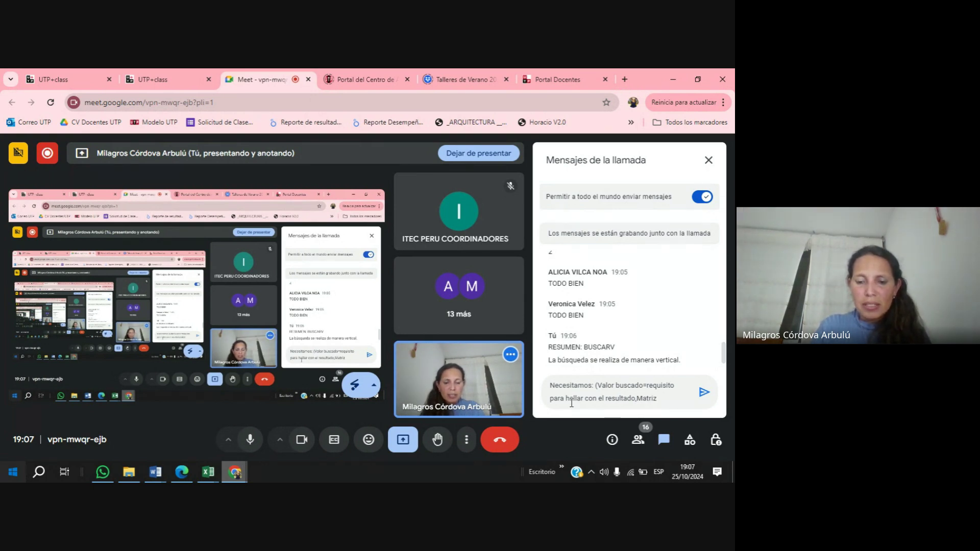
{"action": "type", "text": "= en la cual"}
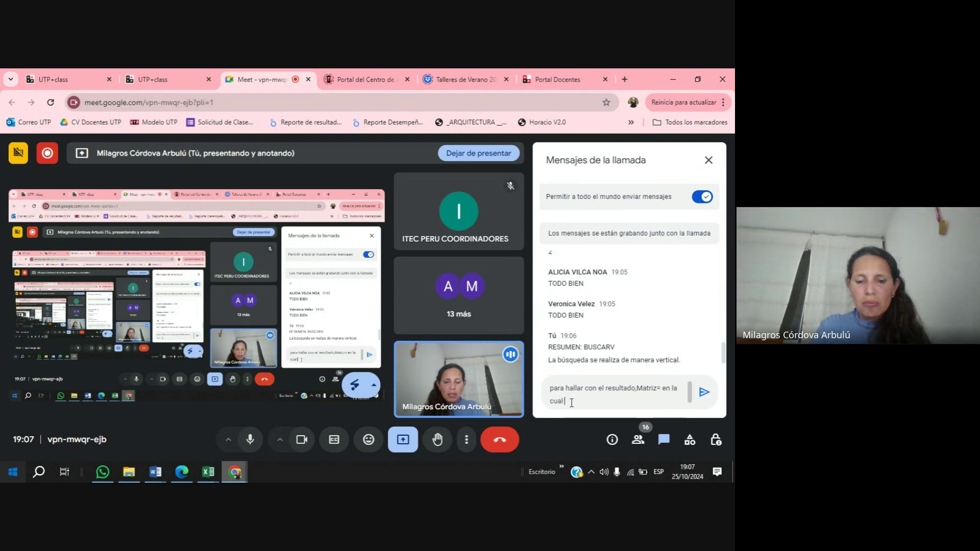
{"action": "type", "text": " buscamos el requ"}
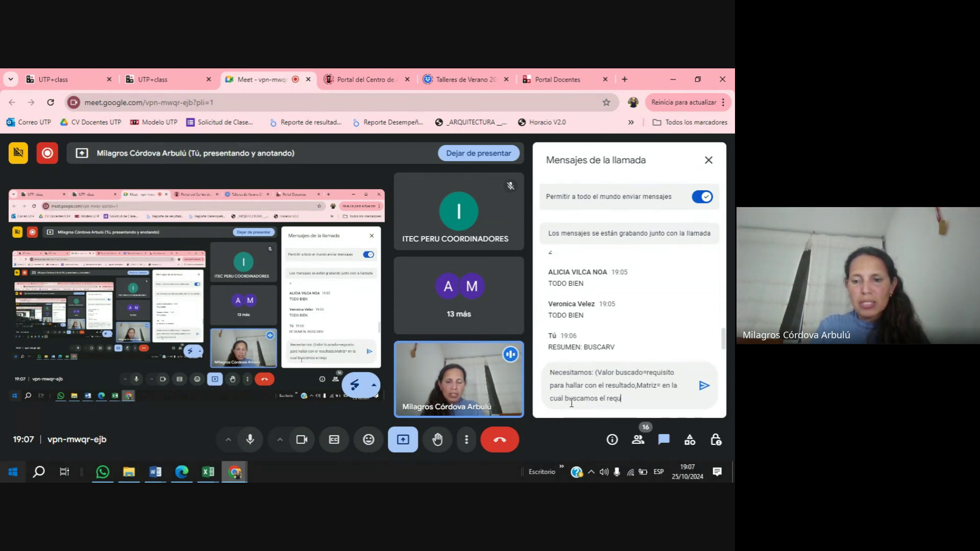
{"action": "type", "text": "isito y el resu"}
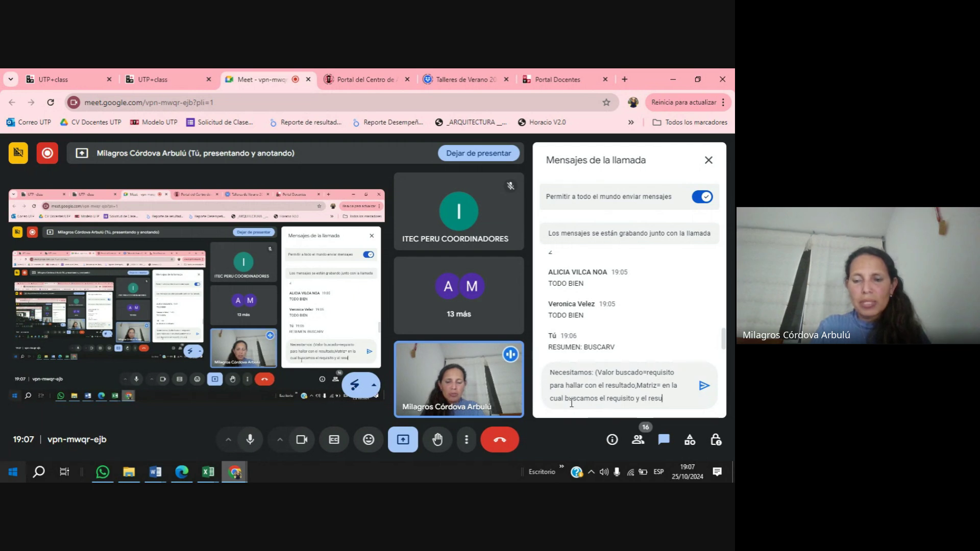
{"action": "type", "text": "ltado,"}
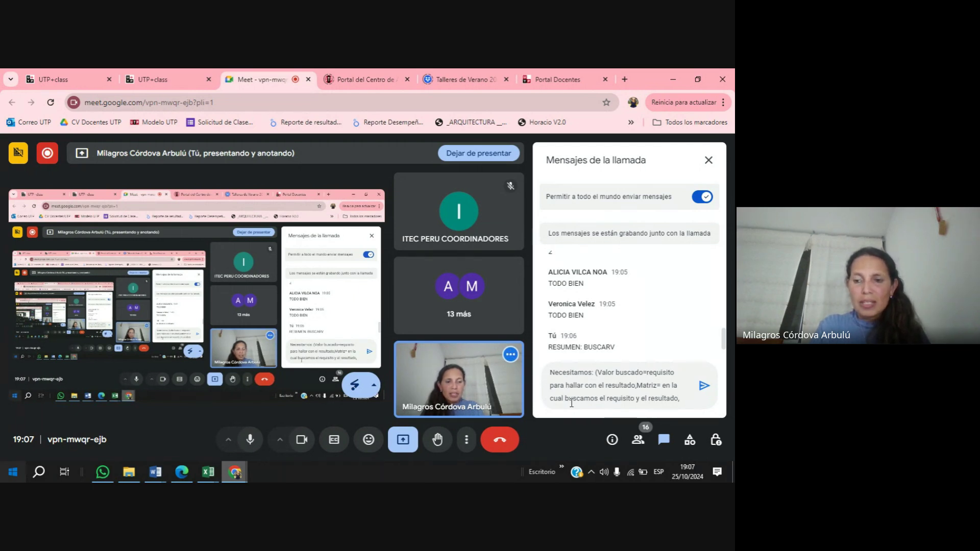
Append "Indicador de columna=número de columna en el que se encuentra el resultado en la matriz, Coincidencia=" to the draft message.
{"action": "type", "text": "Indicador de"}
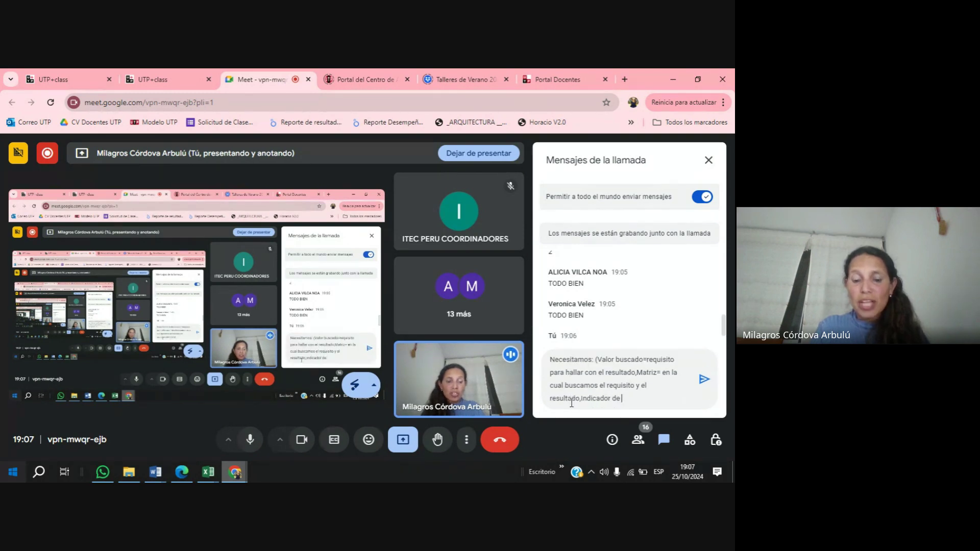
{"action": "type", "text": " columna"}
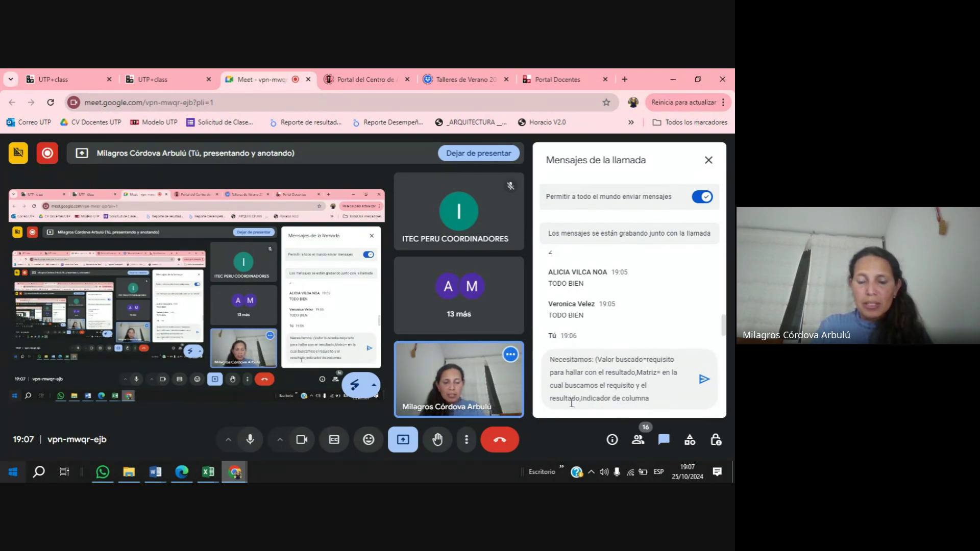
{"action": "type", "text": "=número d"}
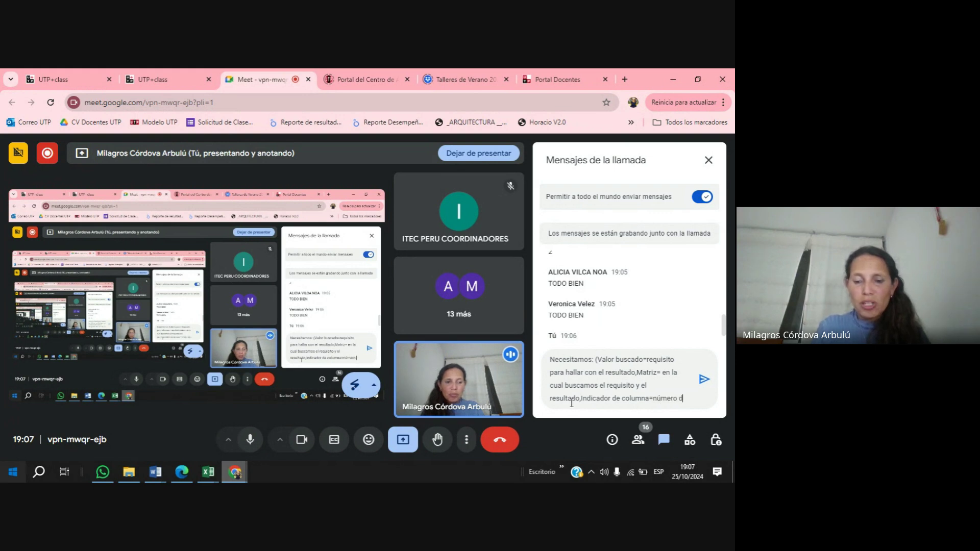
{"action": "type", "text": "e columna en el q"}
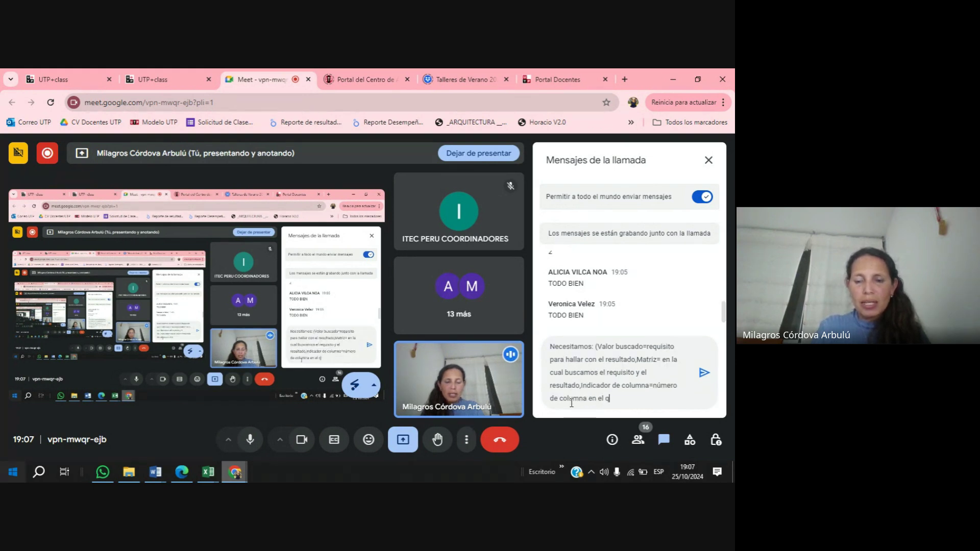
{"action": "type", "text": "ue se encuentra e"}
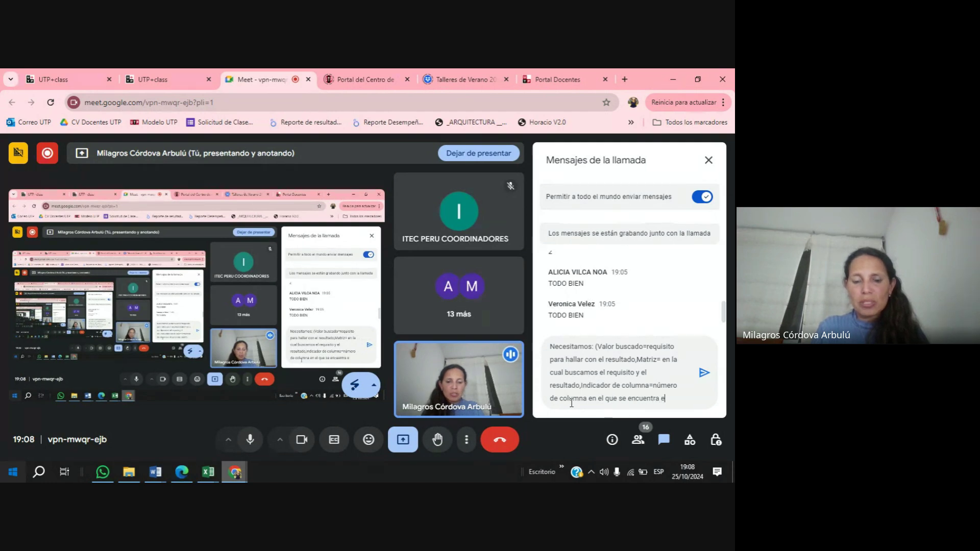
{"action": "type", "text": " el resultado en la matriz, Coincidencia="}
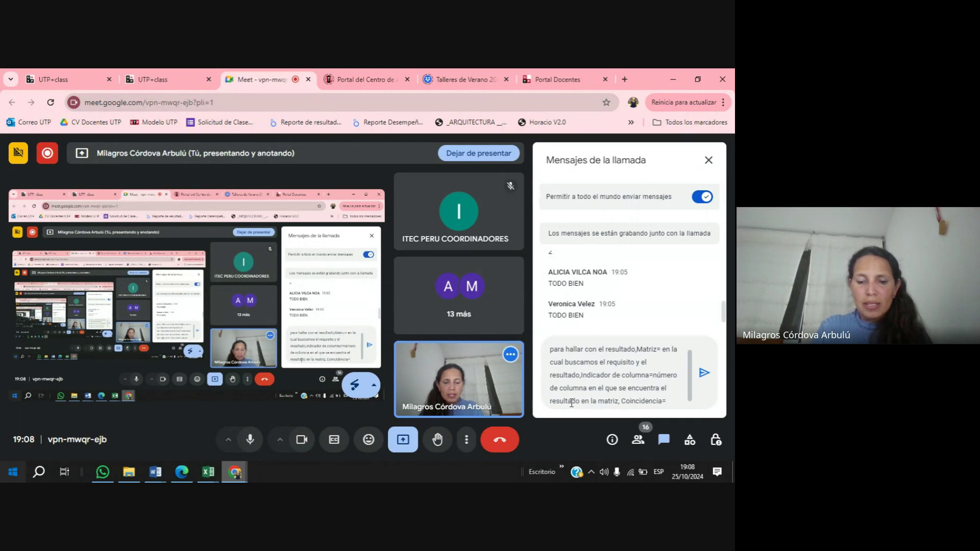
Finish the draft message with "es exacta o aproximada)" and send it to the call chat.
{"action": "type", "text": "es exacto ap"}
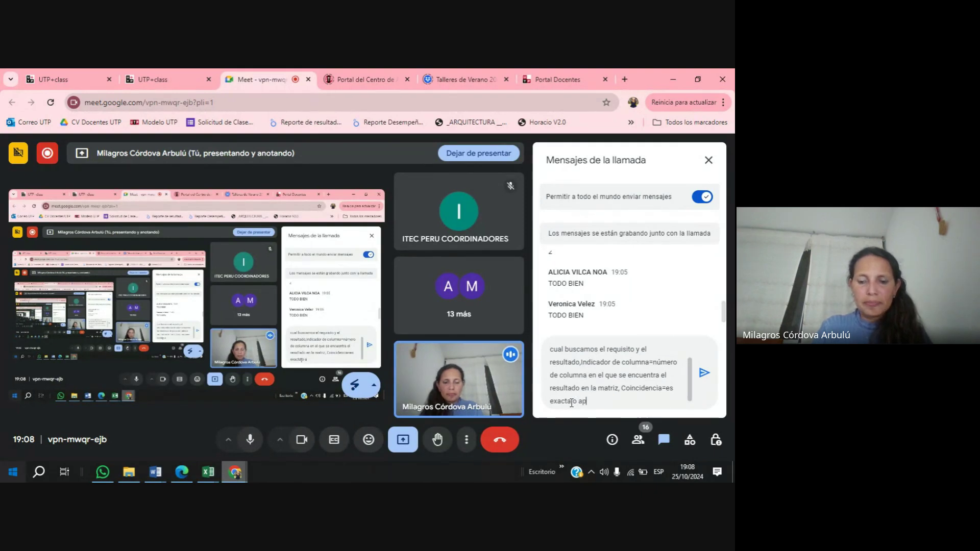
{"action": "type", "text": "roximada)"}
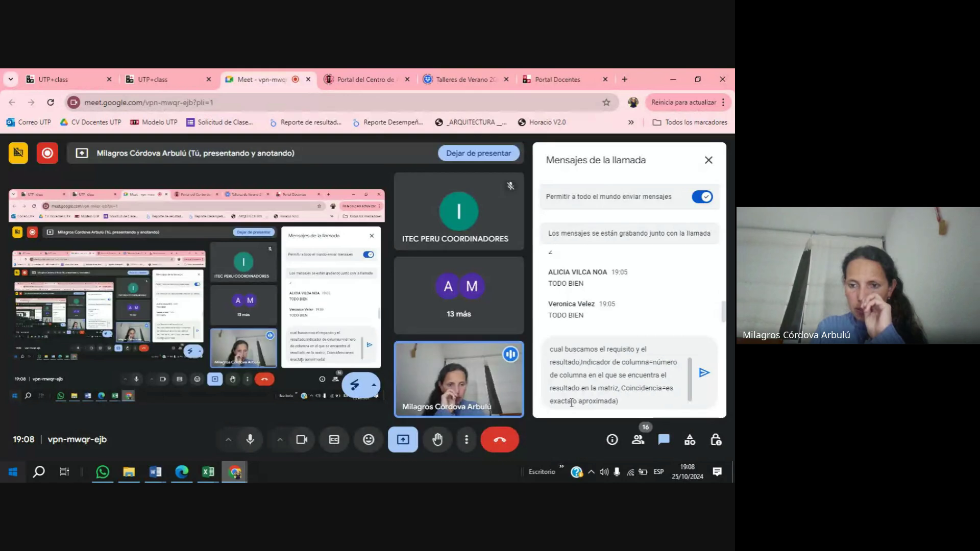
{"action": "key", "text": "Return"}
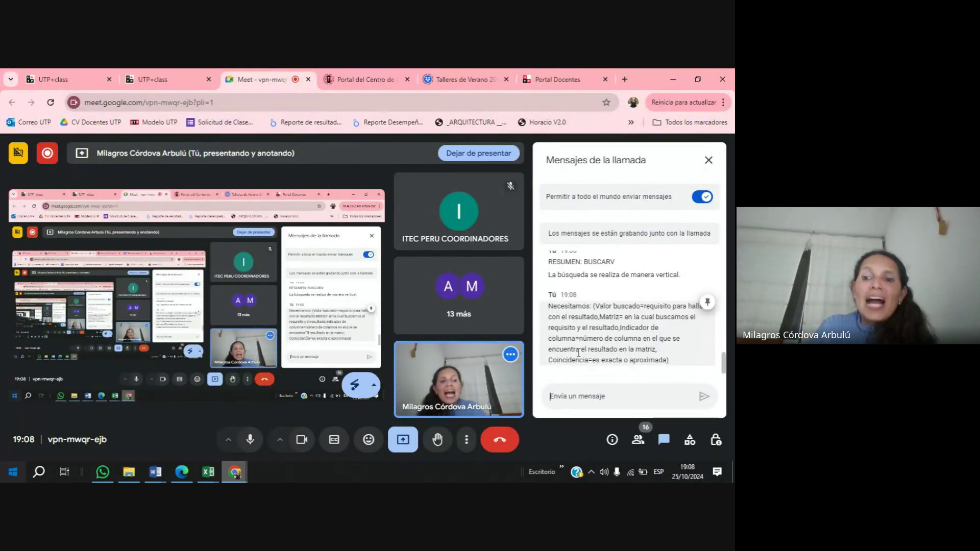
Switch to the Excel workbook S6_ARCHIVO DE CLASE, open the BH sheet and select empty cell G9.
{"action": "mouse_move", "coordinate": [215, 479]}
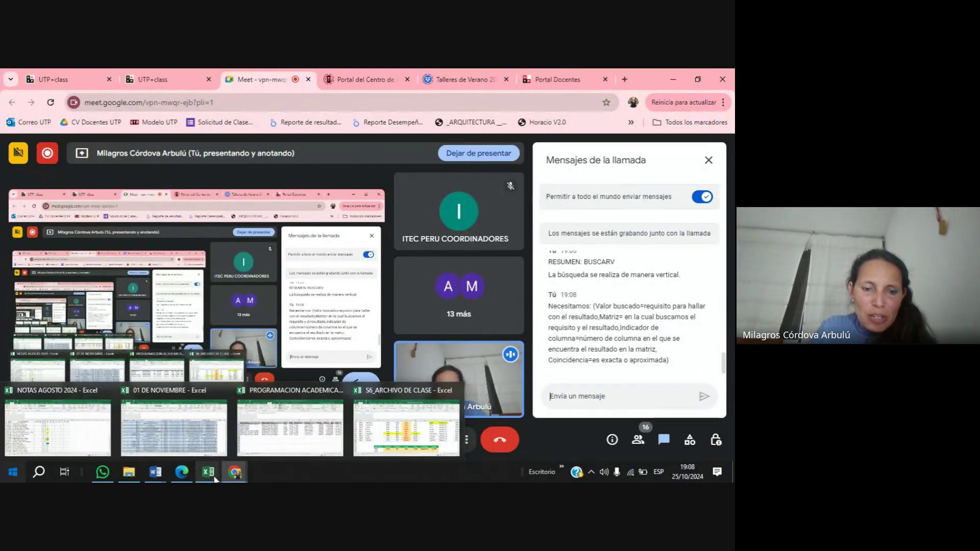
{"action": "left_click", "coordinate": [406, 427]}
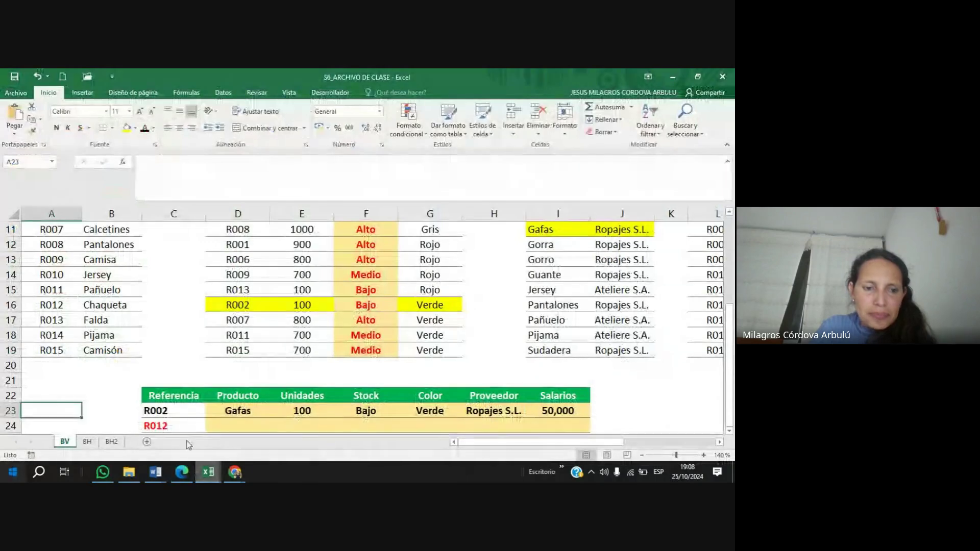
{"action": "left_click", "coordinate": [96, 442]}
{"action": "left_click", "coordinate": [494, 350]}
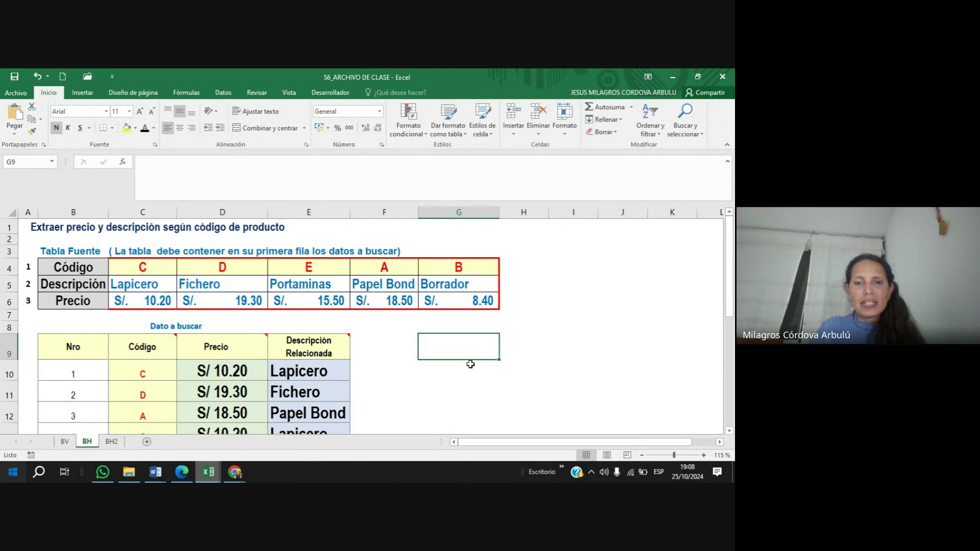
Examine the BH sheet's tables, highlighting the source table B4:G6, its Código heading, and the Código and Descripción rows.
{"action": "scroll", "coordinate": [468, 358], "scroll_direction": "down", "scroll_amount": 3}
{"action": "scroll", "coordinate": [467, 355], "scroll_direction": "down", "scroll_amount": 4}
{"action": "scroll", "coordinate": [466, 355], "scroll_direction": "up", "scroll_amount": 7}
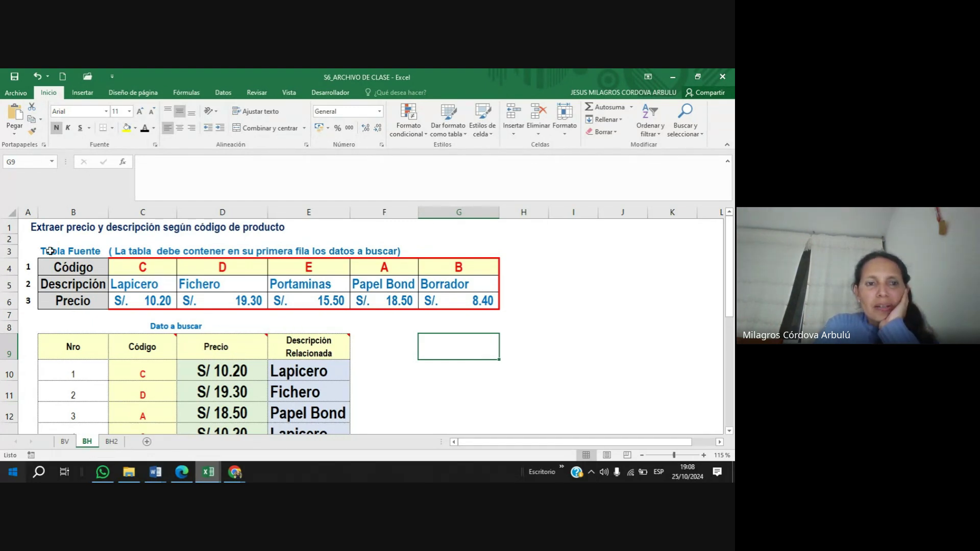
{"action": "left_click_drag", "start_coordinate": [65, 268], "coordinate": [442, 300]}
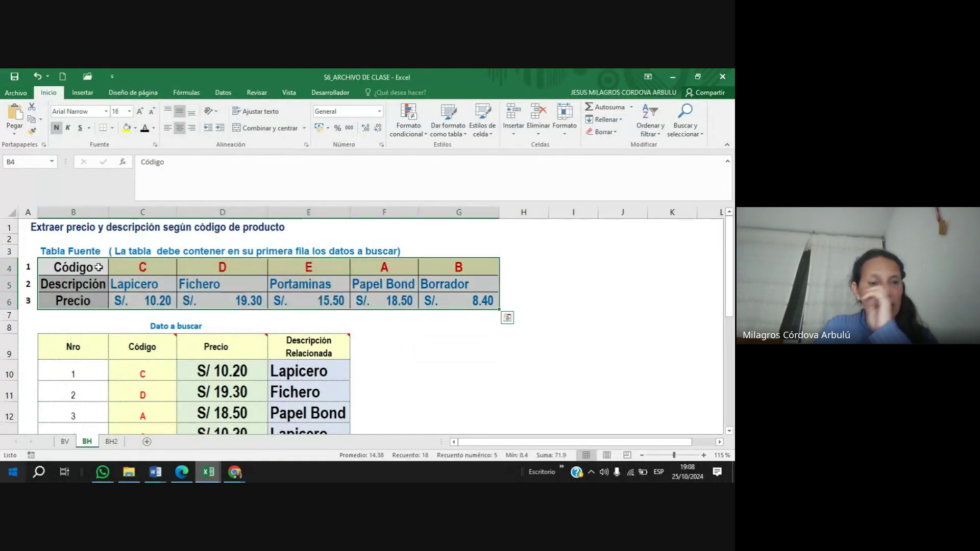
{"action": "left_click", "coordinate": [80, 269]}
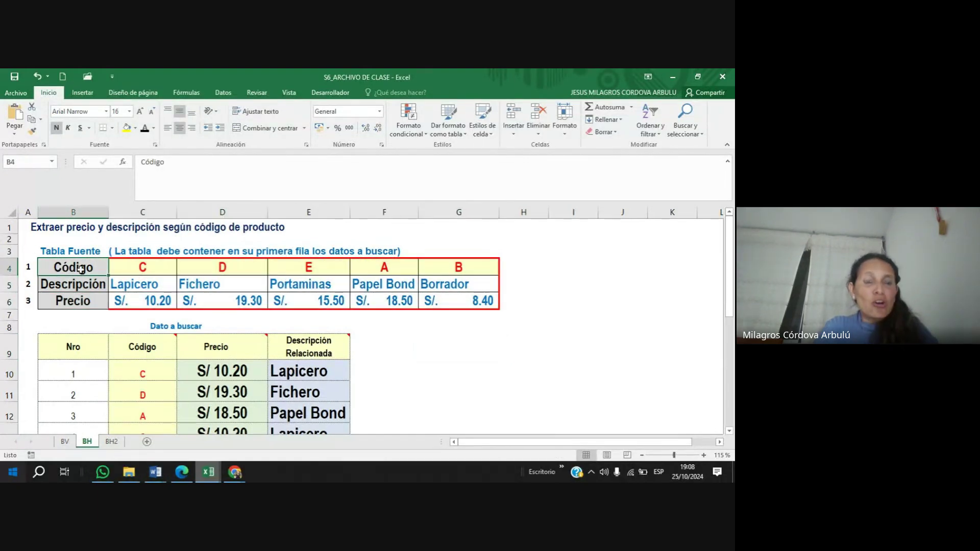
{"action": "left_click", "coordinate": [8, 269]}
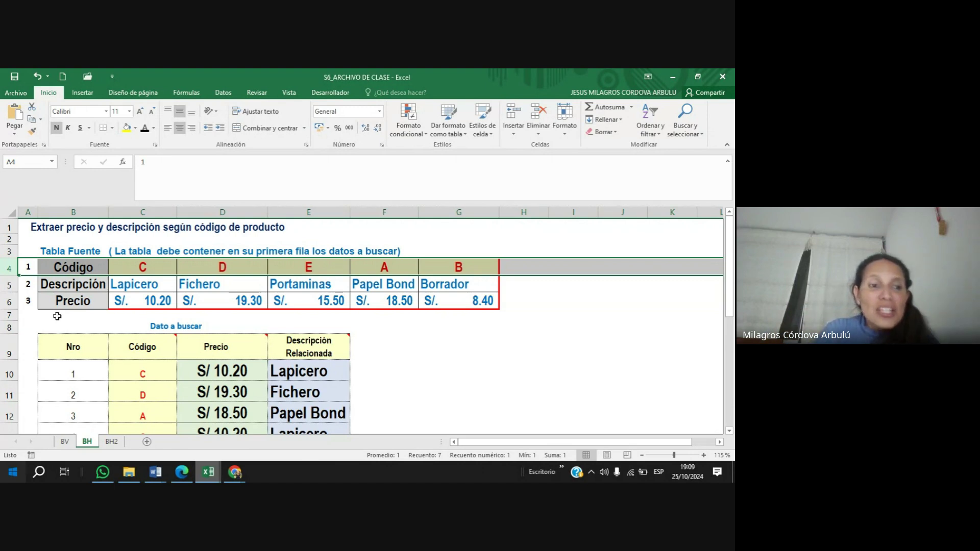
{"action": "left_click", "coordinate": [9, 286]}
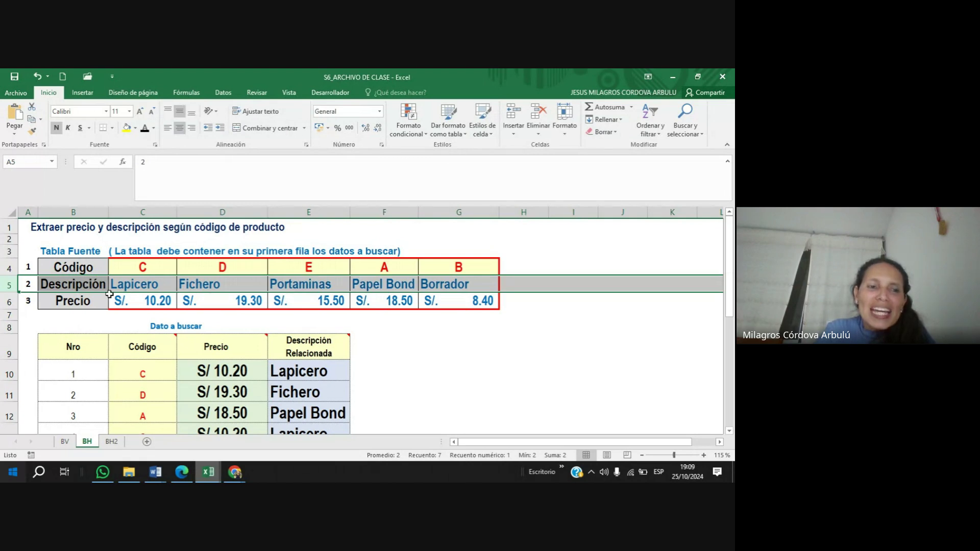
Examine the source table B4:G6 and the Código entries to look up in C10:C16 of the table below it.
{"action": "left_click_drag", "start_coordinate": [73, 267], "coordinate": [474, 304]}
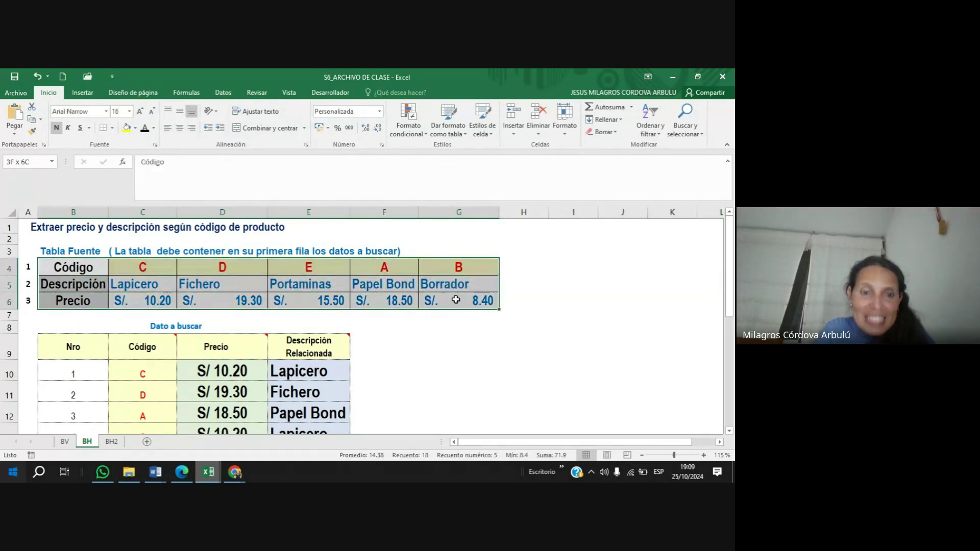
{"action": "left_click", "coordinate": [493, 342]}
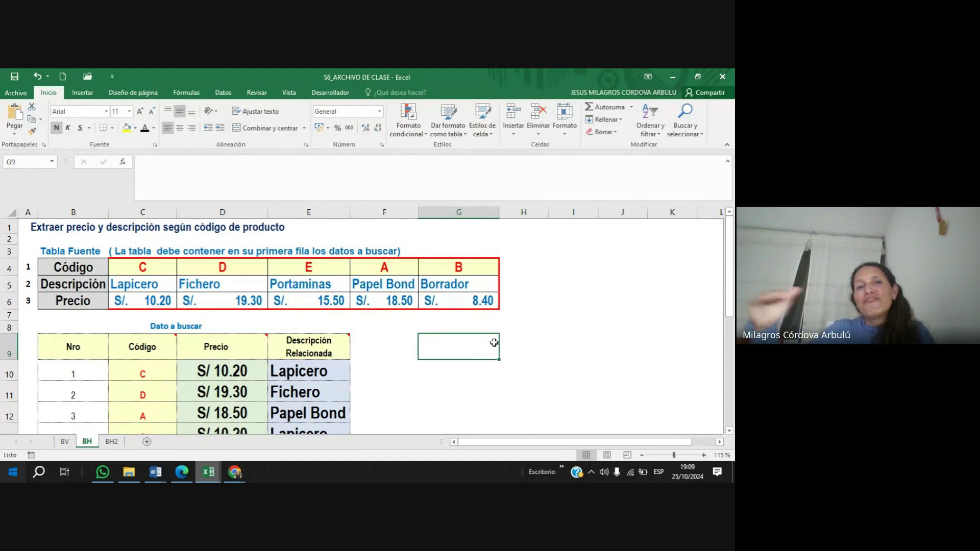
{"action": "left_click", "coordinate": [354, 363]}
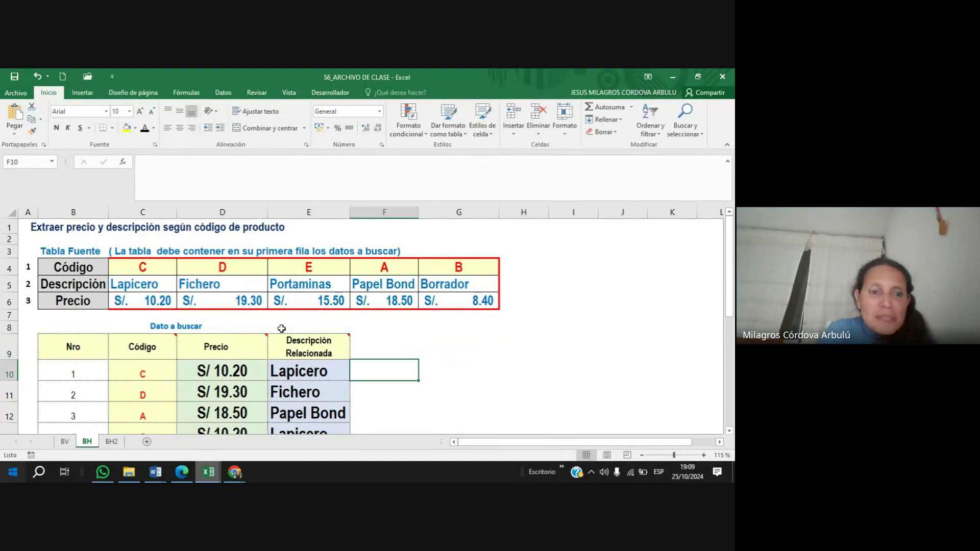
{"action": "scroll", "coordinate": [282, 328], "scroll_direction": "down", "scroll_amount": 4}
{"action": "scroll", "coordinate": [223, 332], "scroll_direction": "up", "scroll_amount": 3}
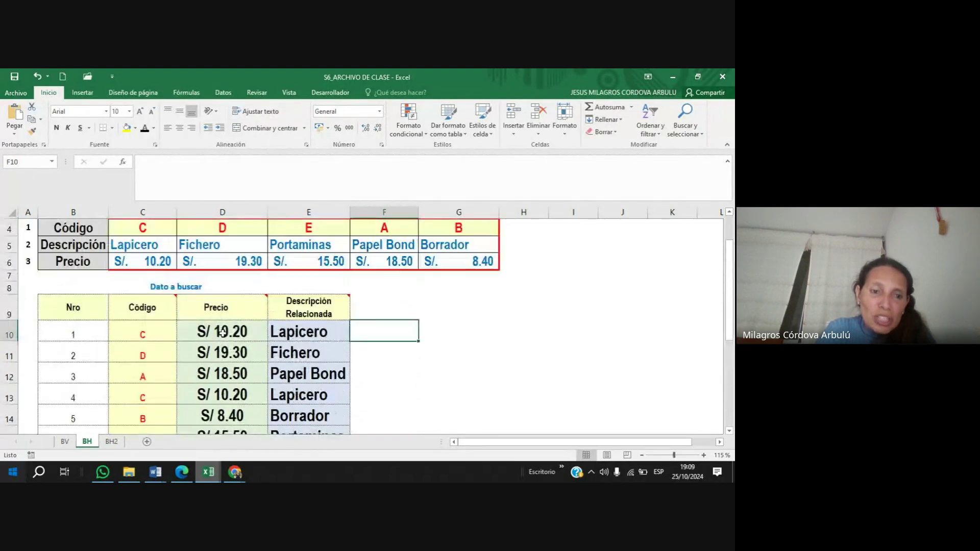
{"action": "scroll", "coordinate": [143, 328], "scroll_direction": "down", "scroll_amount": 1}
{"action": "left_click", "coordinate": [143, 283]}
{"action": "left_click", "coordinate": [146, 302]}
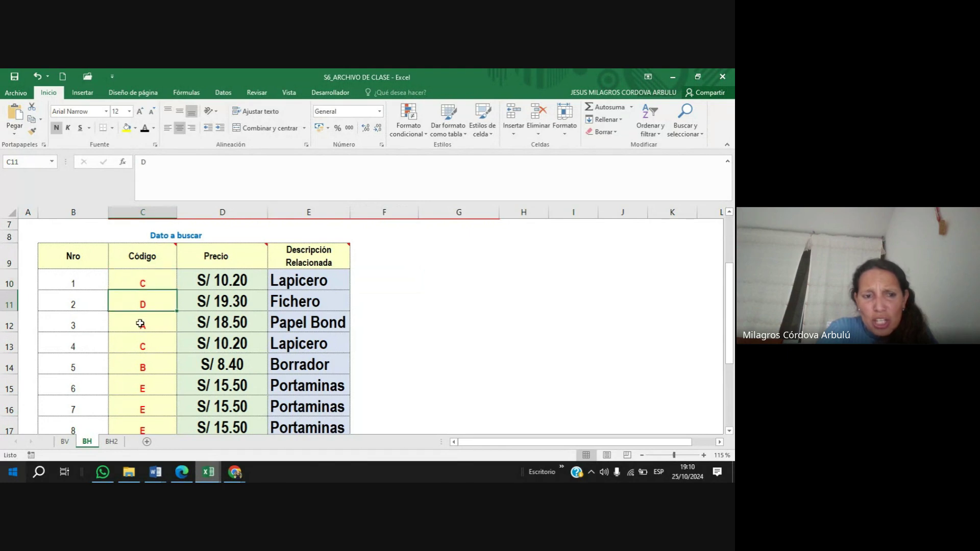
{"action": "left_click", "coordinate": [140, 324]}
{"action": "left_click", "coordinate": [138, 346]}
{"action": "left_click", "coordinate": [140, 386]}
{"action": "left_click", "coordinate": [142, 406]}
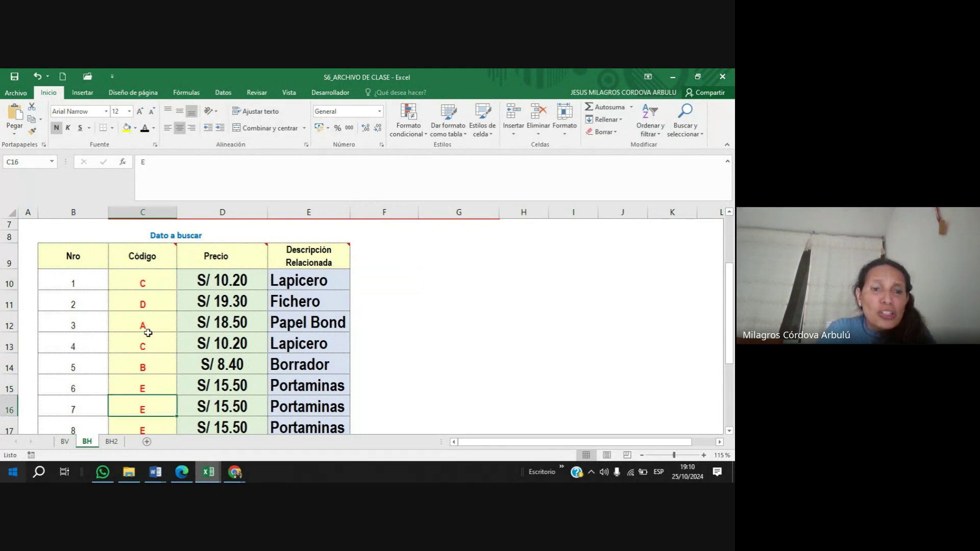
{"action": "scroll", "coordinate": [148, 332], "scroll_direction": "up", "scroll_amount": 2}
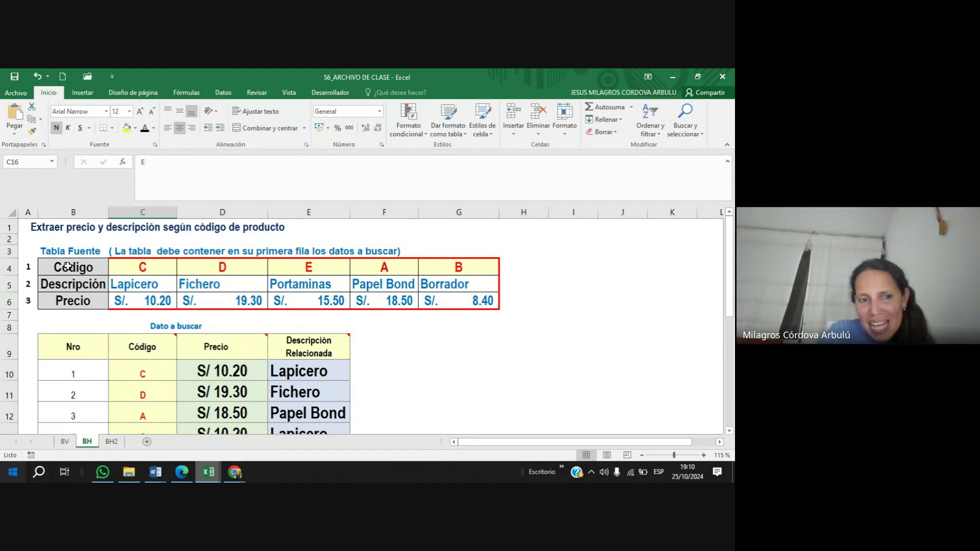
Fill the source table B4:G6 with yellow and centre the product descriptions in C5:G5.
{"action": "left_click_drag", "start_coordinate": [76, 268], "coordinate": [457, 303]}
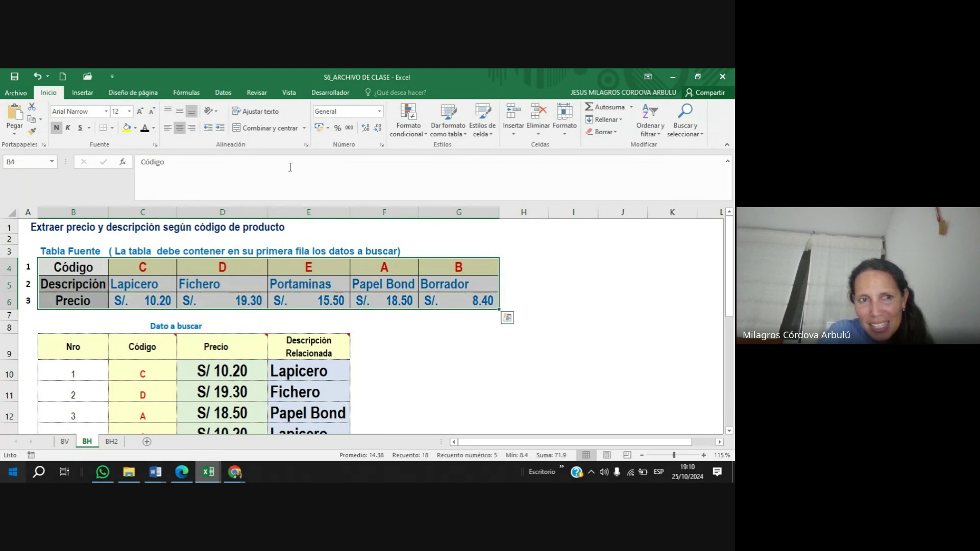
{"action": "left_click", "coordinate": [126, 128]}
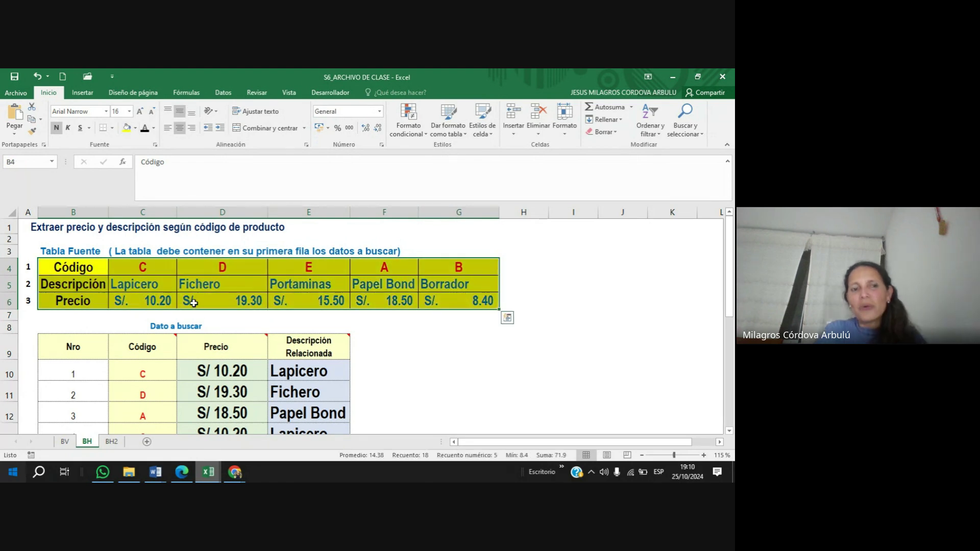
{"action": "left_click", "coordinate": [225, 301]}
{"action": "left_click_drag", "start_coordinate": [132, 274], "coordinate": [460, 284]}
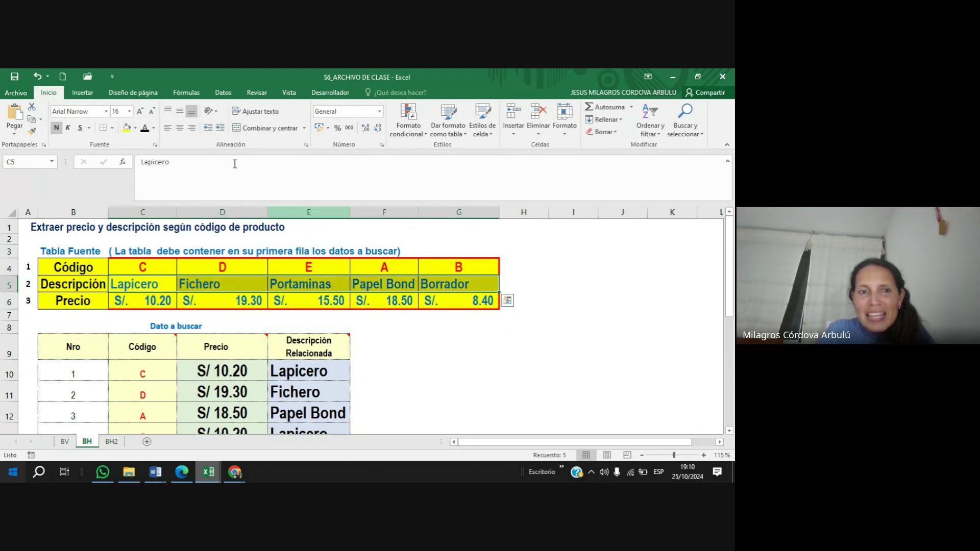
{"action": "left_click", "coordinate": [180, 129]}
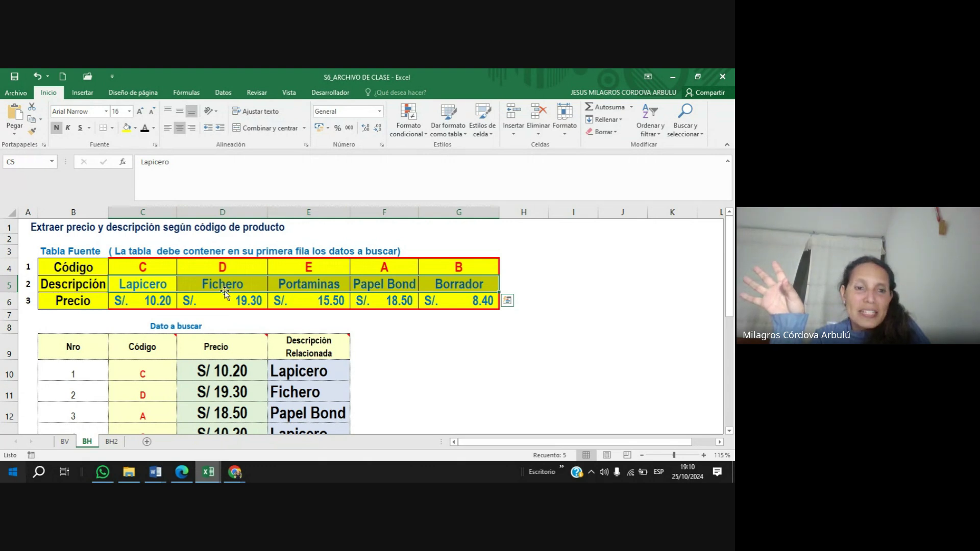
{"action": "left_click", "coordinate": [424, 349]}
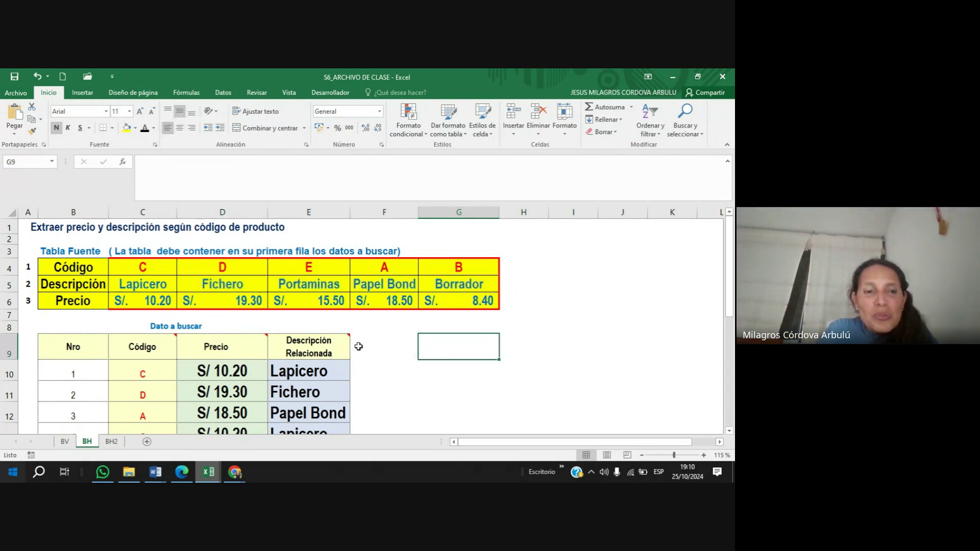
Clear the BUSCARH formulas from the Precio column, D10:D19, and reject the incoming WhatsApp call.
{"action": "scroll", "coordinate": [357, 346], "scroll_direction": "down", "scroll_amount": 3}
{"action": "left_click_drag", "start_coordinate": [223, 276], "coordinate": [233, 403]}
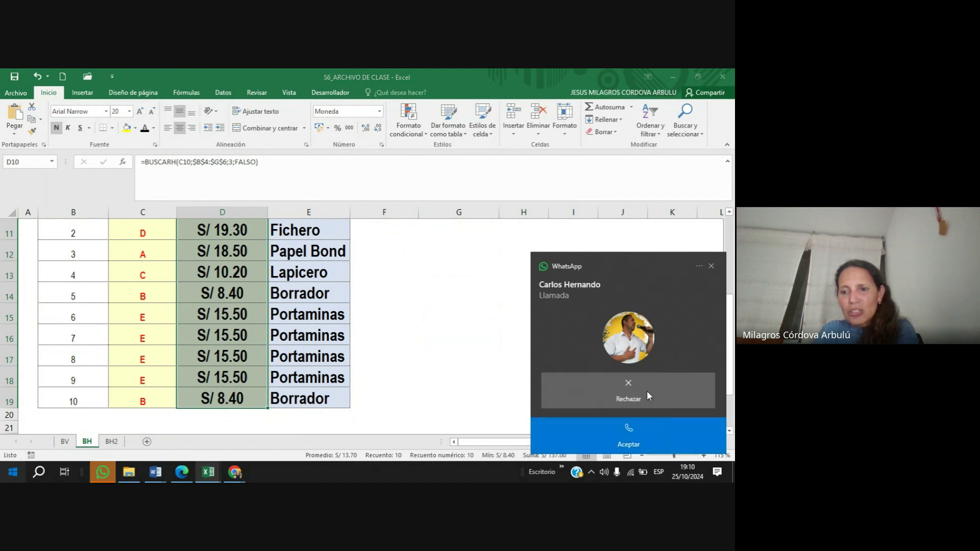
{"action": "left_click", "coordinate": [647, 393]}
{"action": "scroll", "coordinate": [303, 333], "scroll_direction": "up", "scroll_amount": 4}
{"action": "scroll", "coordinate": [303, 333], "scroll_direction": "down", "scroll_amount": 3}
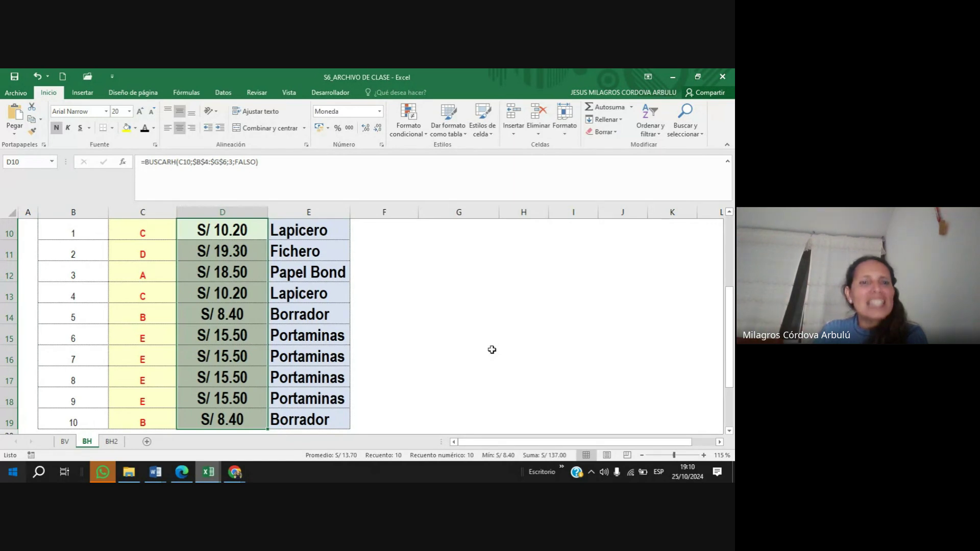
{"action": "key", "text": "Delete"}
Clear the Descripción Relacionada formulas in E10:E19 and select the first Precio cell, D10.
{"action": "scroll", "coordinate": [442, 315], "scroll_direction": "up", "scroll_amount": 2}
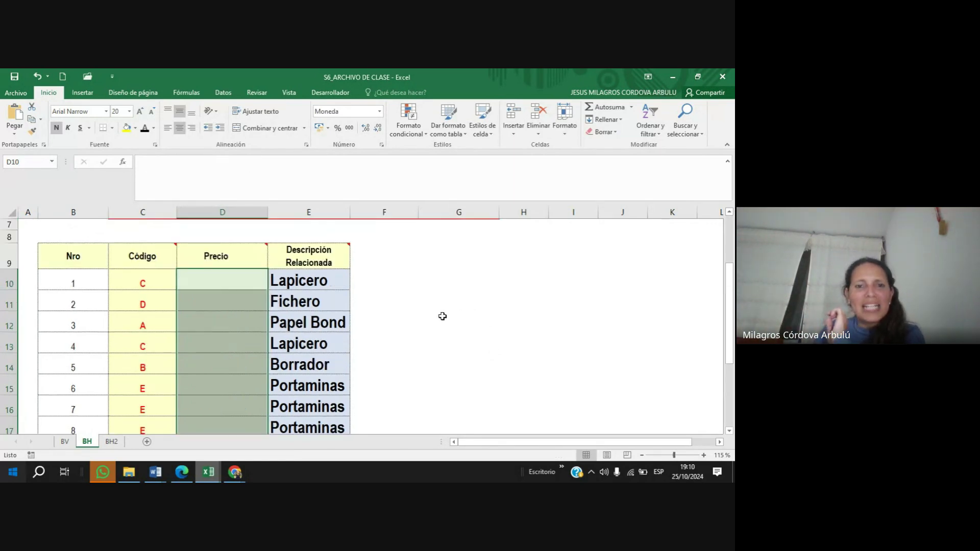
{"action": "left_click", "coordinate": [309, 341]}
{"action": "left_click_drag", "start_coordinate": [310, 340], "coordinate": [327, 383]}
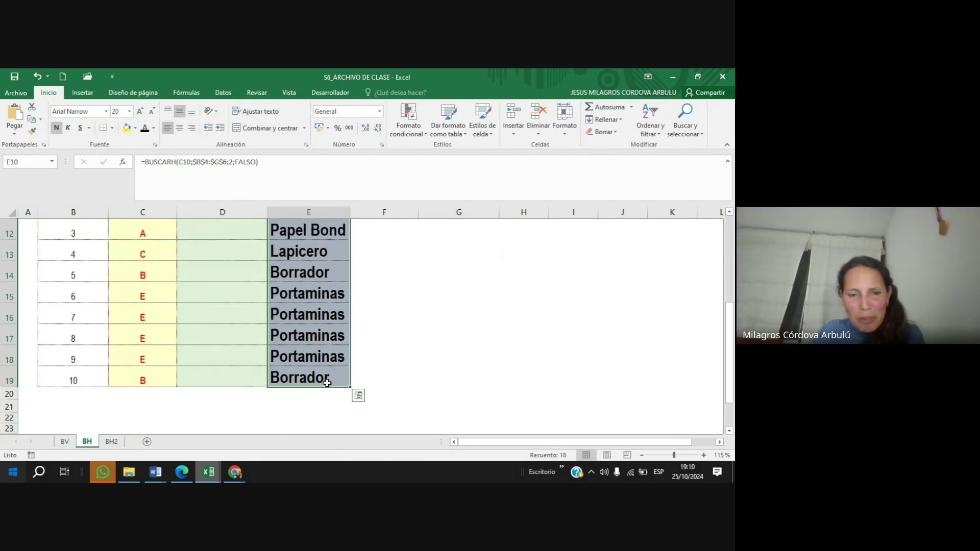
{"action": "key", "text": "Delete"}
{"action": "scroll", "coordinate": [332, 372], "scroll_direction": "up", "scroll_amount": 3}
{"action": "left_click", "coordinate": [248, 353]}
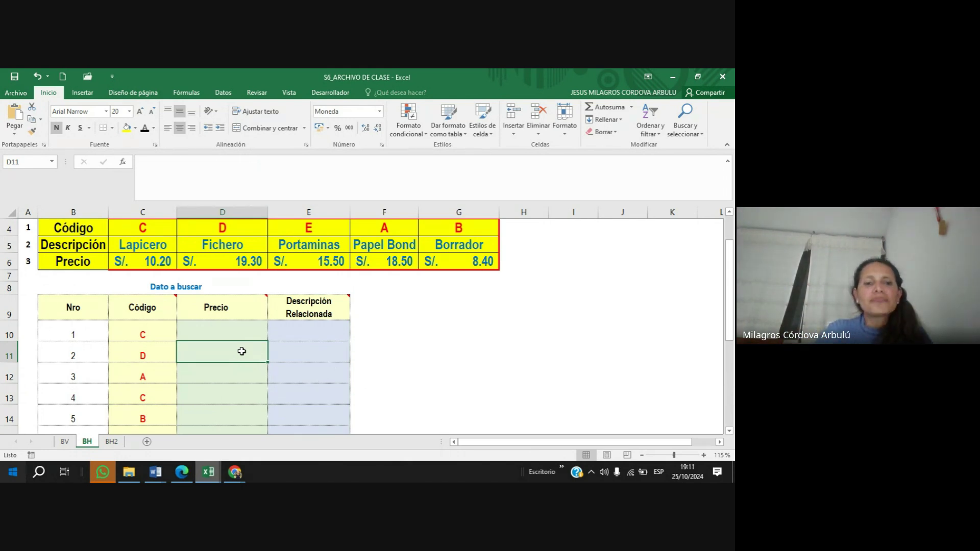
{"action": "left_click", "coordinate": [233, 327]}
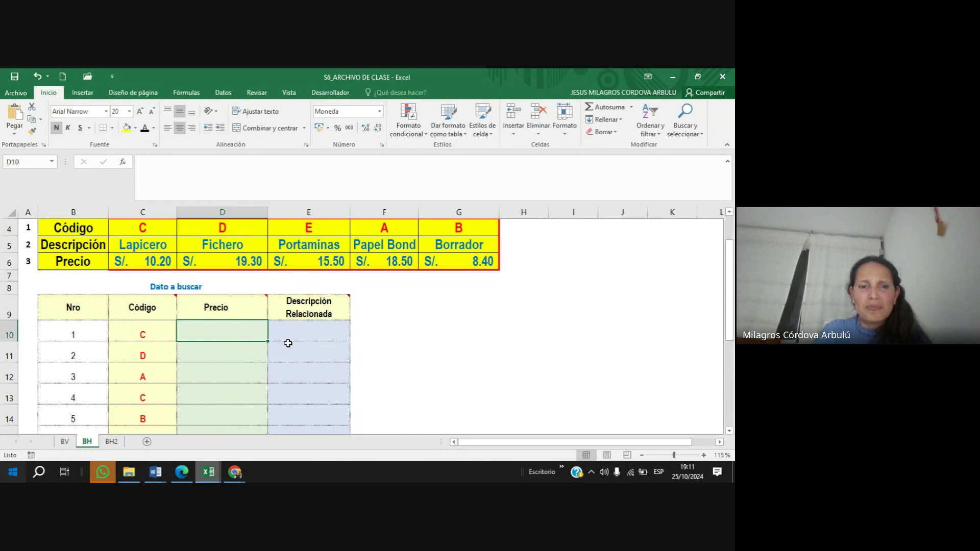
Examine the lookup table with its Precio and Descripción Relacionada columns, and dismiss the incoming WhatsApp message notifications.
{"action": "scroll", "coordinate": [288, 344], "scroll_direction": "up", "scroll_amount": 1}
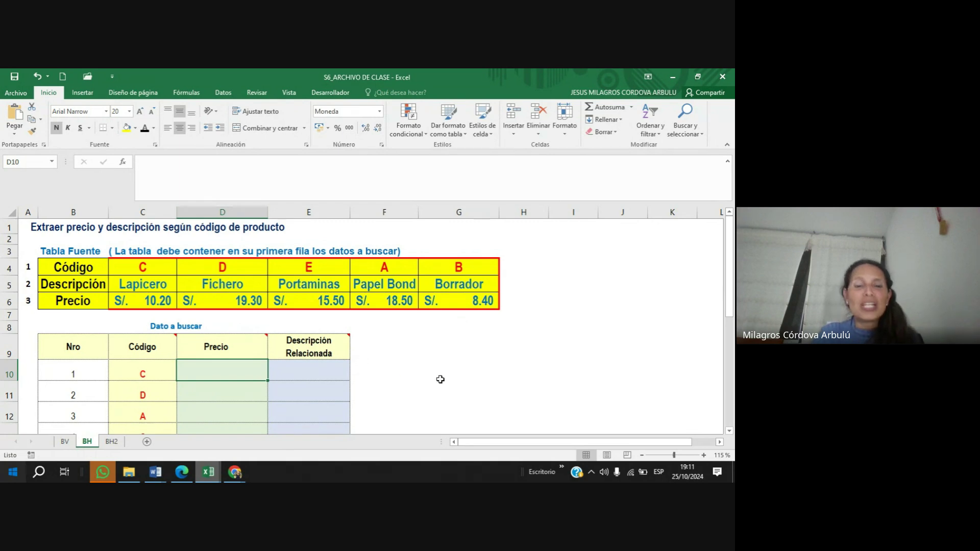
{"action": "scroll", "coordinate": [413, 373], "scroll_direction": "down", "scroll_amount": 1}
{"action": "scroll", "coordinate": [412, 373], "scroll_direction": "down", "scroll_amount": 1}
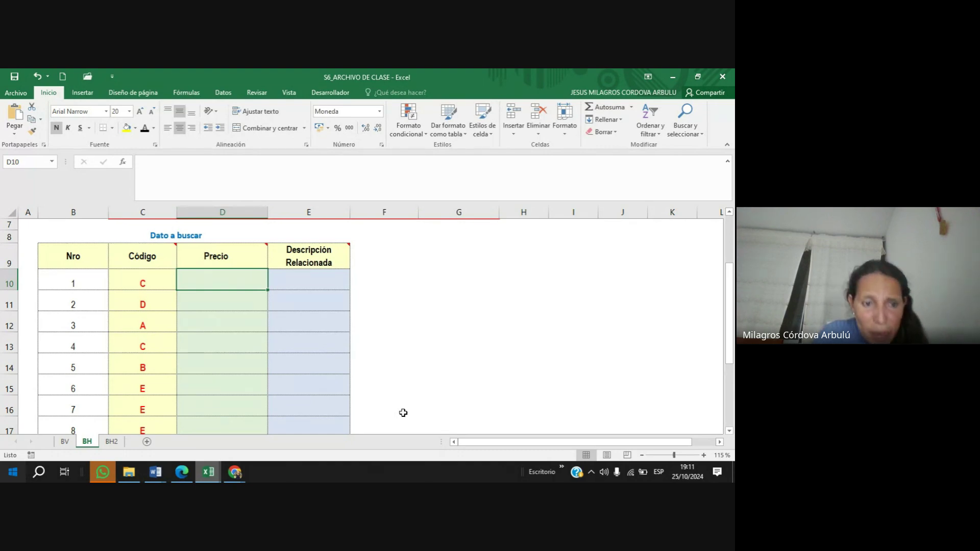
{"action": "left_click_drag", "start_coordinate": [77, 256], "coordinate": [326, 390]}
{"action": "left_click", "coordinate": [237, 281]}
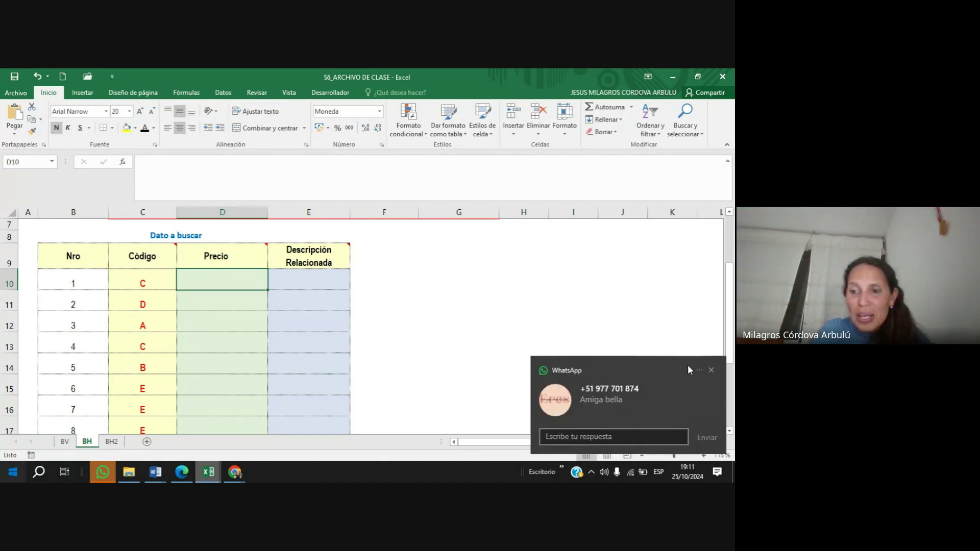
{"action": "left_click", "coordinate": [711, 369]}
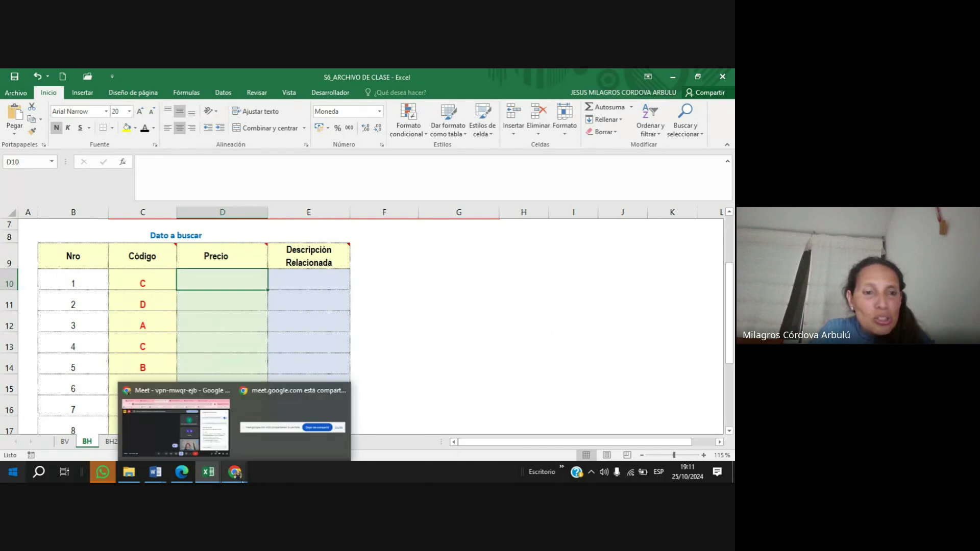
{"action": "left_click", "coordinate": [208, 472]}
{"action": "left_click", "coordinate": [494, 353]}
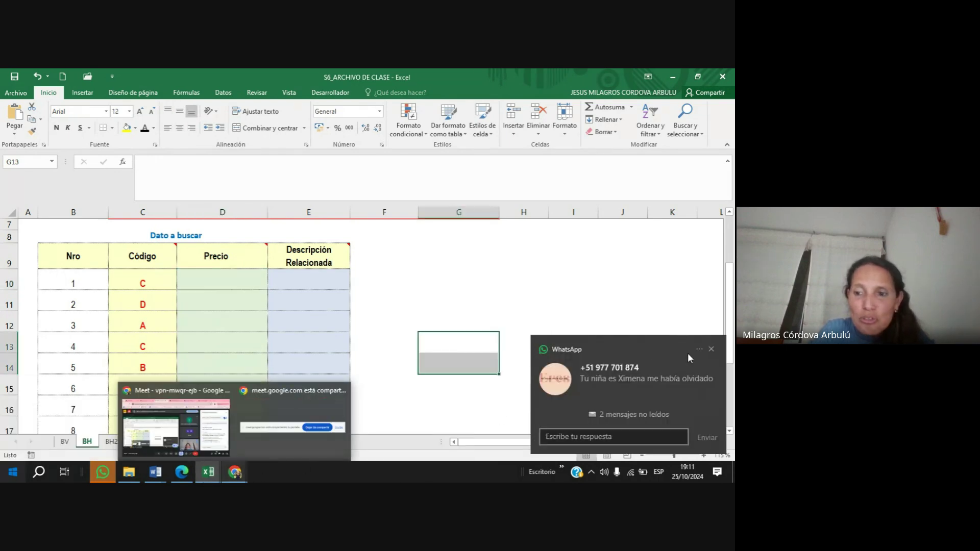
{"action": "left_click", "coordinate": [711, 348]}
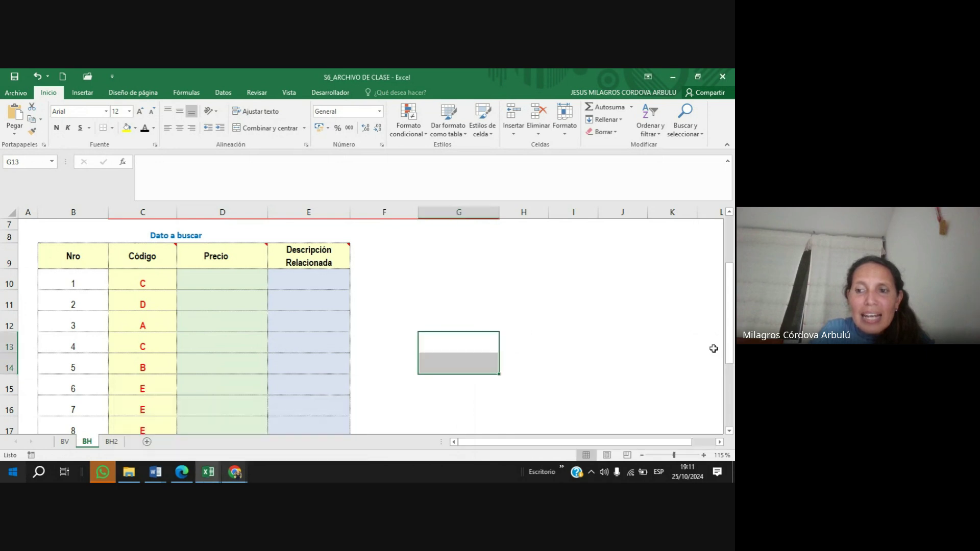
Highlight the source table B4:G6 and switch to the Google Meet call window in Chrome.
{"action": "left_click", "coordinate": [233, 316]}
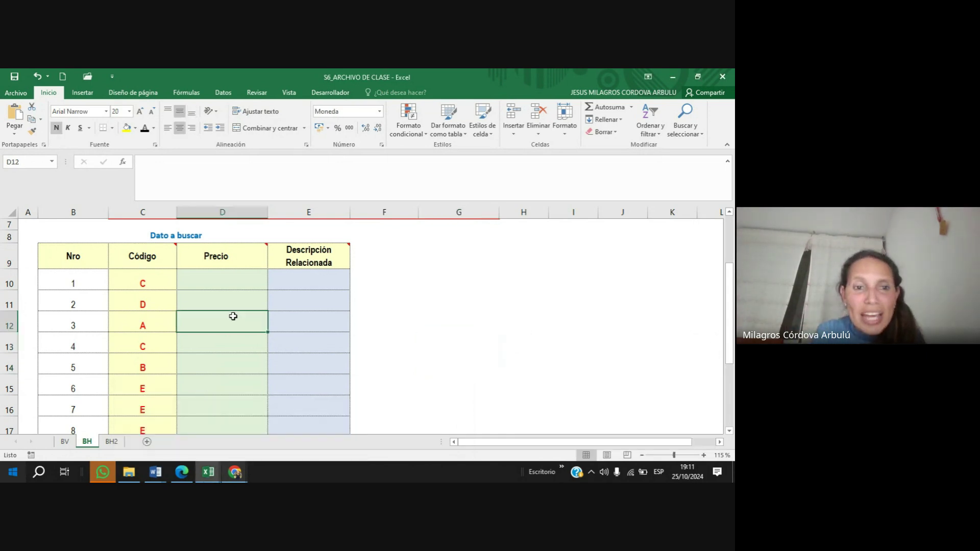
{"action": "scroll", "coordinate": [239, 286], "scroll_direction": "up", "scroll_amount": 1}
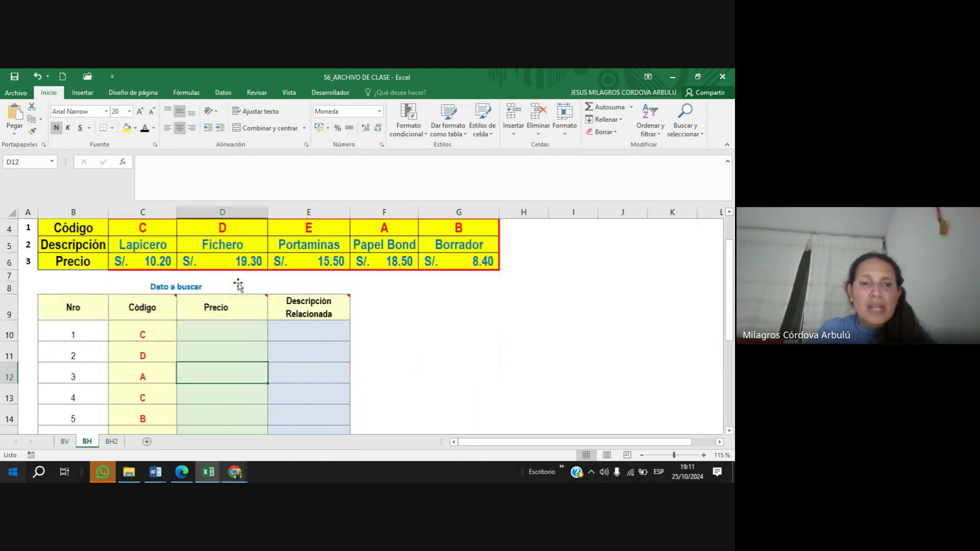
{"action": "scroll", "coordinate": [238, 286], "scroll_direction": "up", "scroll_amount": 1}
{"action": "left_click_drag", "start_coordinate": [77, 271], "coordinate": [473, 297]}
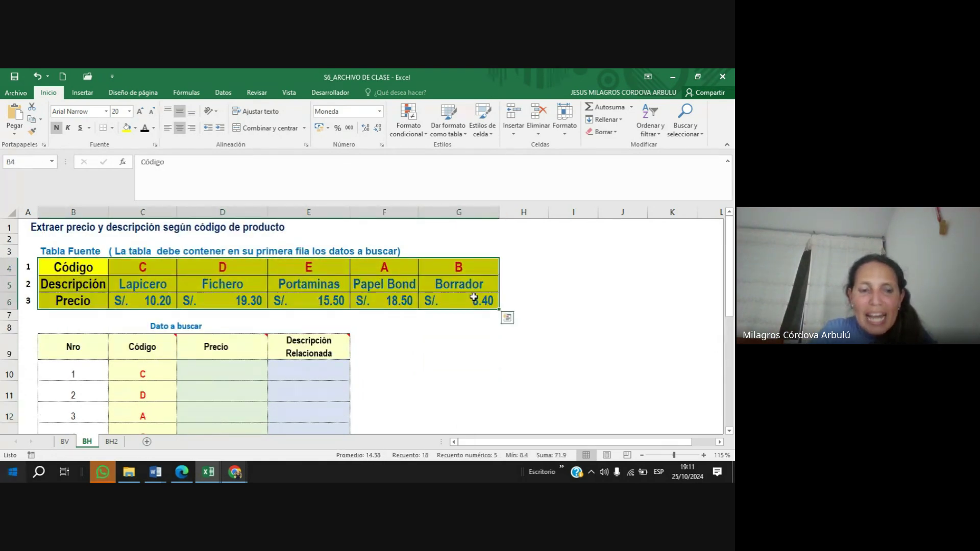
{"action": "left_click", "coordinate": [236, 473]}
{"action": "left_click", "coordinate": [202, 442]}
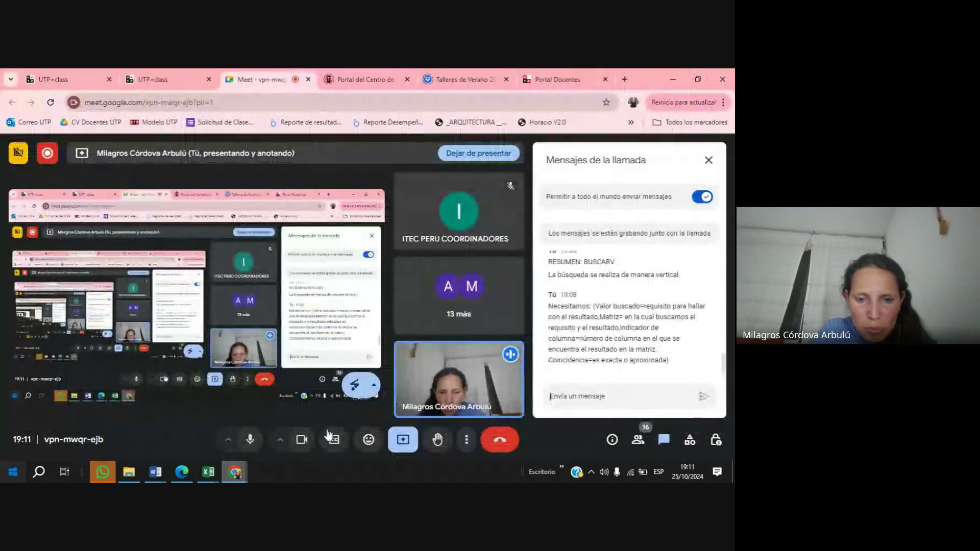
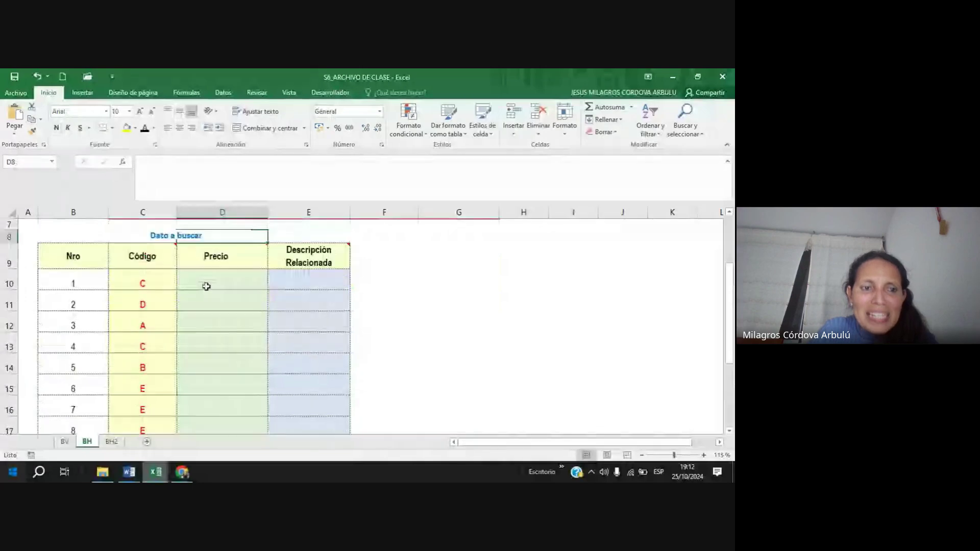
Review the lookup table and the source table B4:G6 on the BH sheet, dismissing the WhatsApp message notification.
{"action": "left_click_drag", "start_coordinate": [73, 334], "coordinate": [309, 420]}
{"action": "scroll", "coordinate": [296, 393], "scroll_direction": "up", "scroll_amount": 3}
{"action": "left_click", "coordinate": [213, 372]}
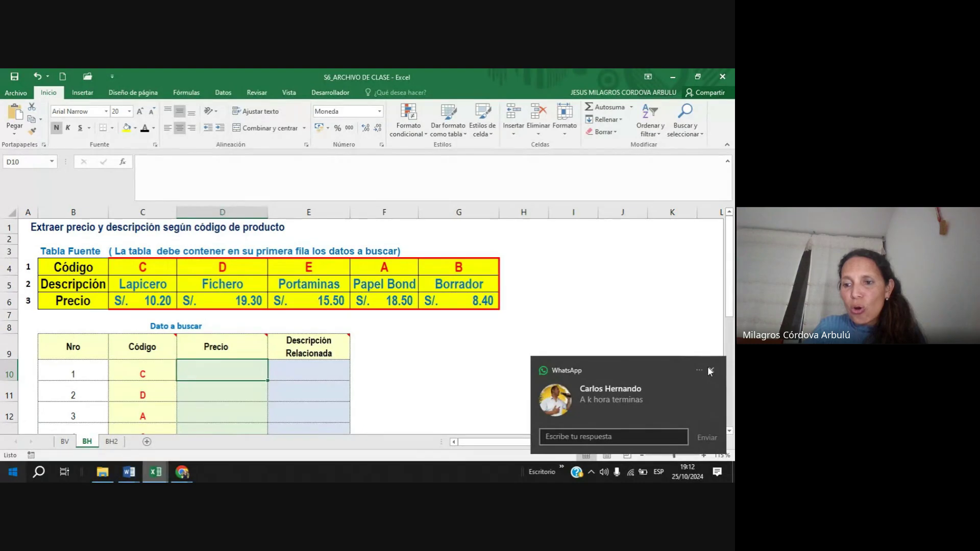
{"action": "left_click", "coordinate": [711, 370]}
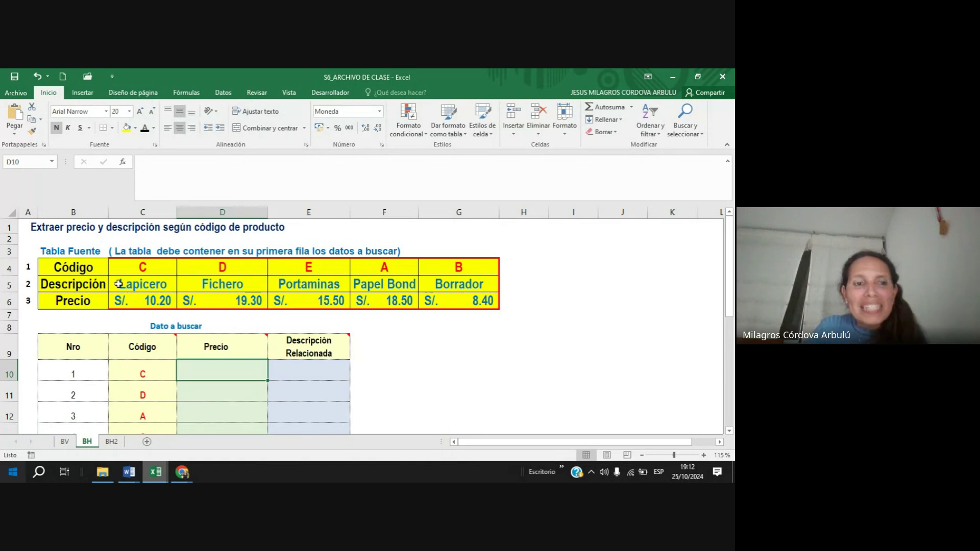
{"action": "left_click_drag", "start_coordinate": [84, 272], "coordinate": [440, 302]}
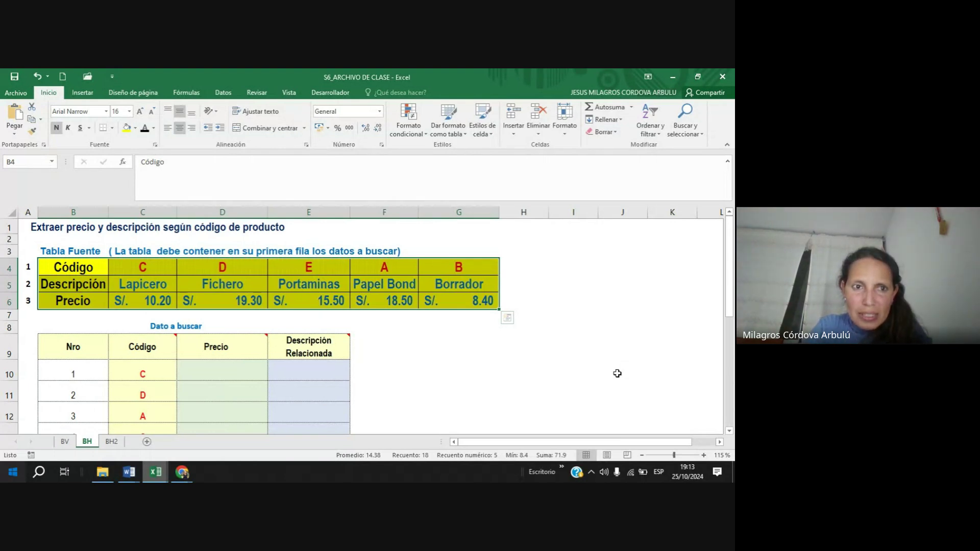
{"action": "left_click", "coordinate": [554, 363]}
{"action": "left_click", "coordinate": [460, 355]}
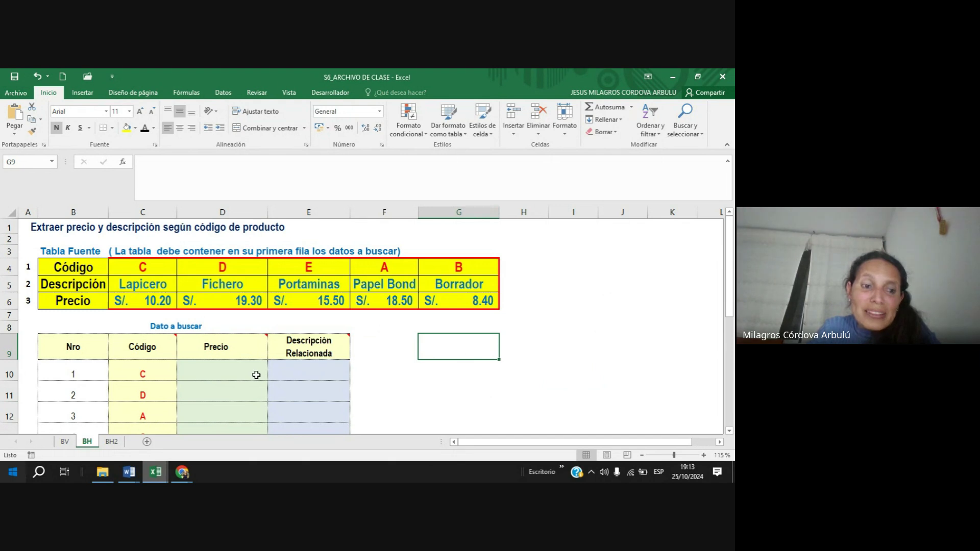
Open the BV sheet and highlight the Departamento and Salarios data of TABLA 05, P4:Q8.
{"action": "key", "text": "ctrl+Page_Up"}
{"action": "scroll", "coordinate": [285, 371], "scroll_direction": "up", "scroll_amount": 4}
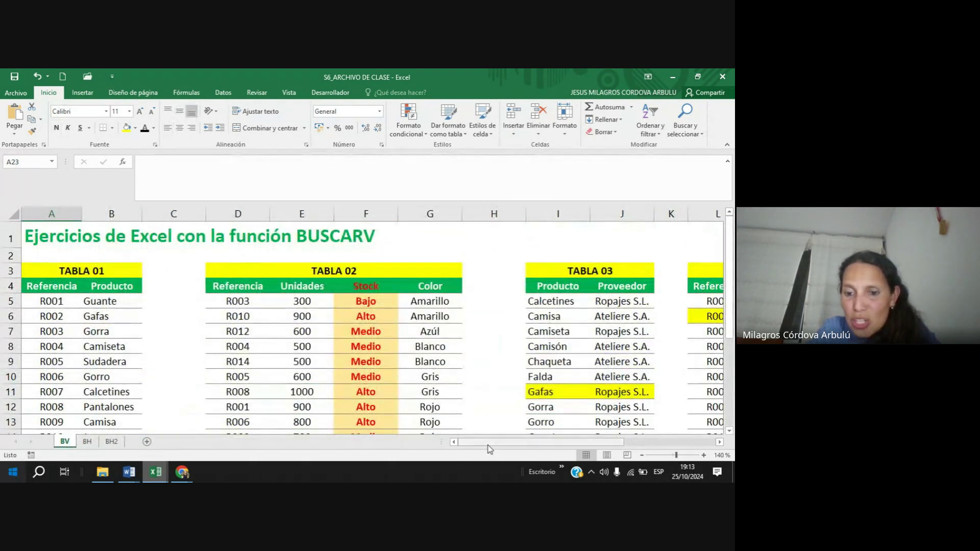
{"action": "left_click_drag", "start_coordinate": [488, 445], "coordinate": [596, 445]}
{"action": "left_click_drag", "start_coordinate": [605, 286], "coordinate": [679, 356]}
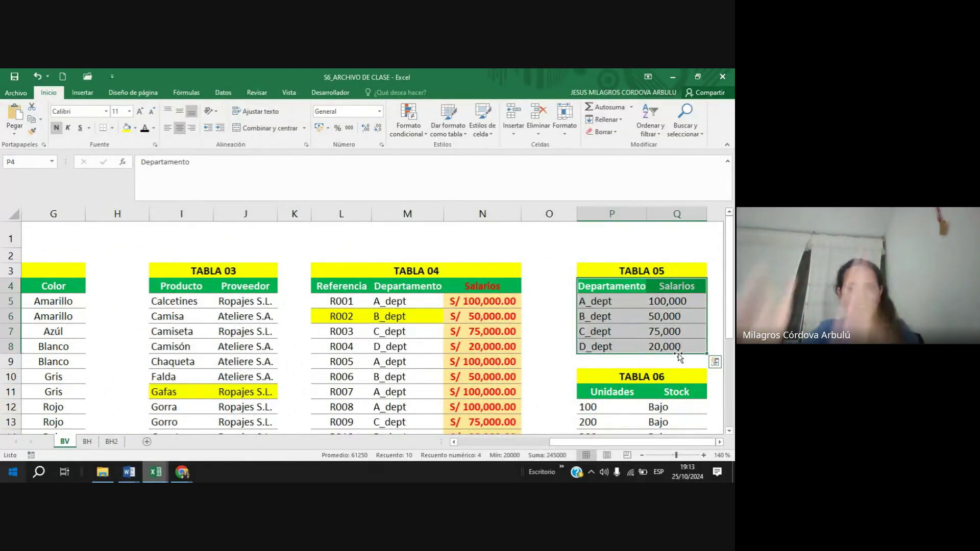
Highlight the Unidades and Stock data of TABLA 06, P11:Q21, on the BV sheet.
{"action": "scroll", "coordinate": [663, 331], "scroll_direction": "down", "scroll_amount": 3}
{"action": "left_click", "coordinate": [610, 247]}
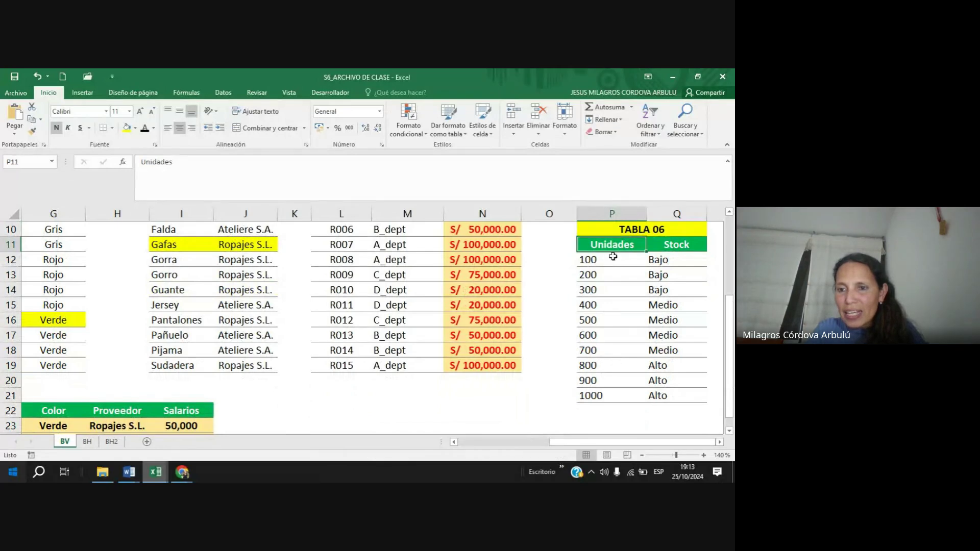
{"action": "left_click_drag", "start_coordinate": [613, 256], "coordinate": [688, 395]}
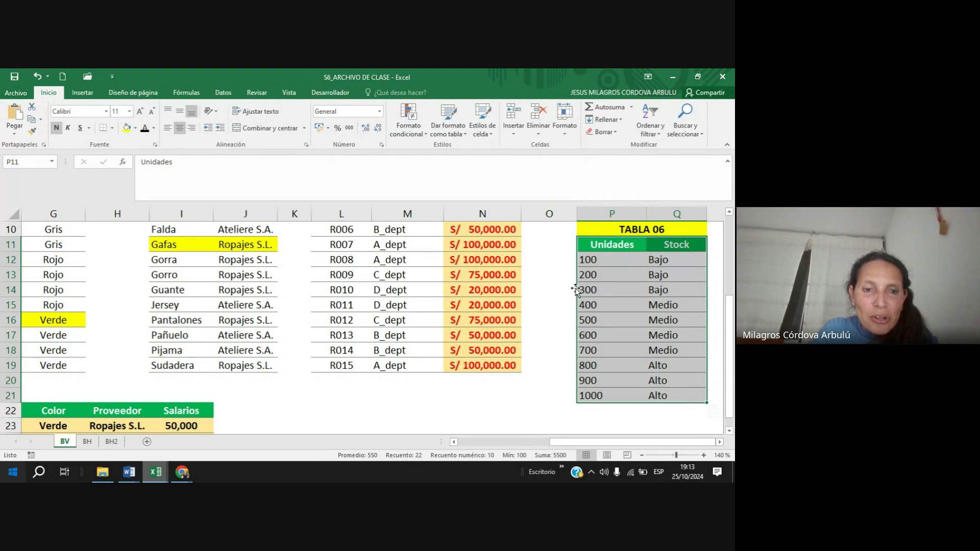
Return to the BH sheet and highlight the source table's Código, Descripción and Precio rows one after another.
{"action": "key", "text": "ctrl+Page_Down"}
{"action": "left_click_drag", "start_coordinate": [67, 271], "coordinate": [475, 262]}
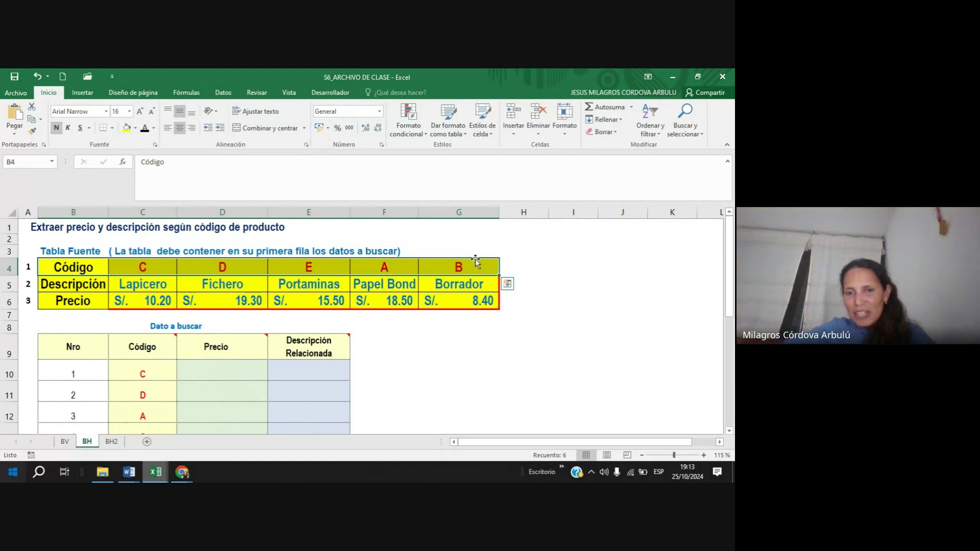
{"action": "left_click_drag", "start_coordinate": [97, 285], "coordinate": [475, 286]}
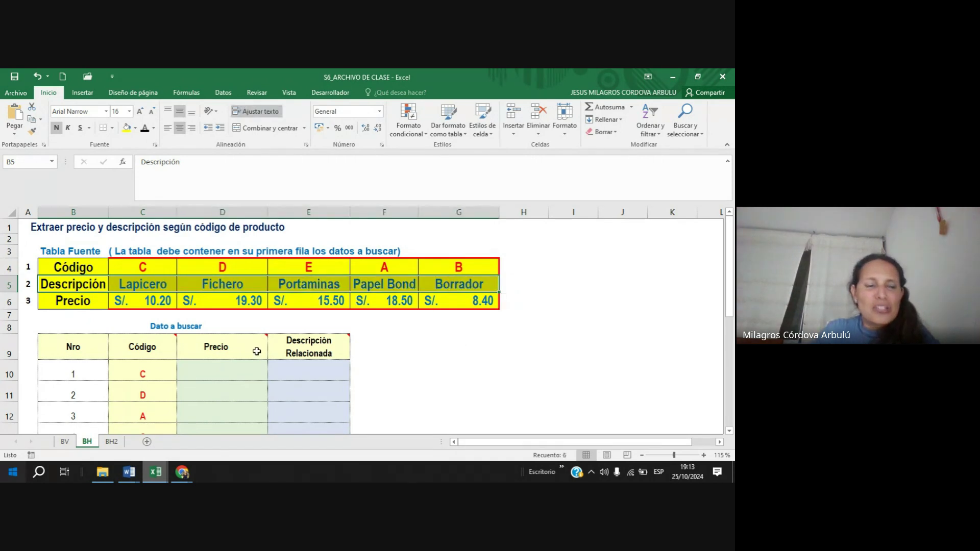
{"action": "left_click_drag", "start_coordinate": [87, 306], "coordinate": [467, 304]}
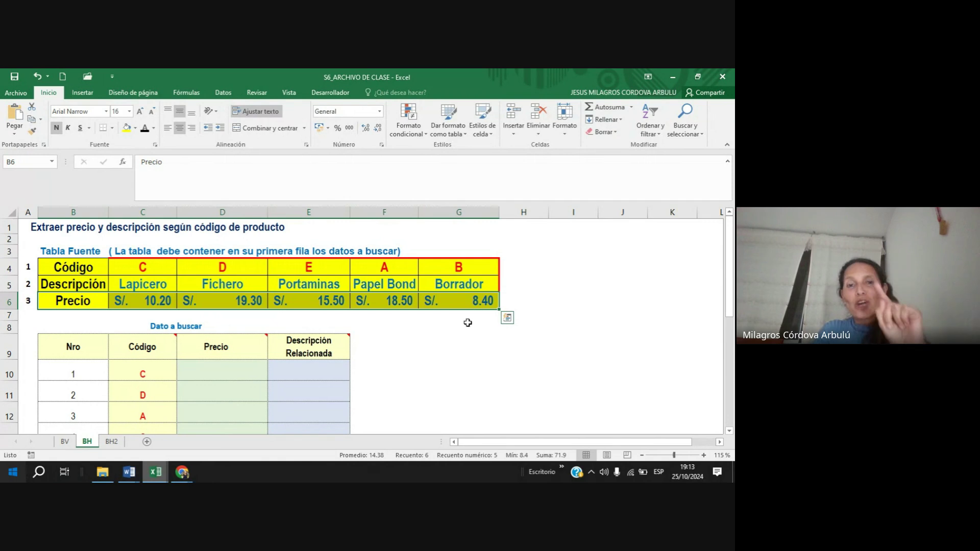
{"action": "left_click", "coordinate": [242, 368]}
{"action": "type", "text": "=bu"}
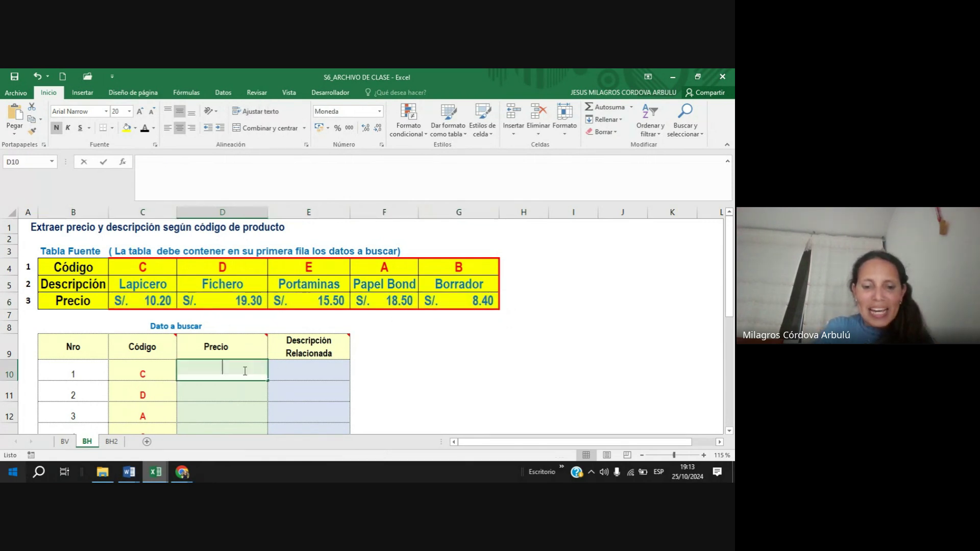
{"action": "type", "text": "s"}
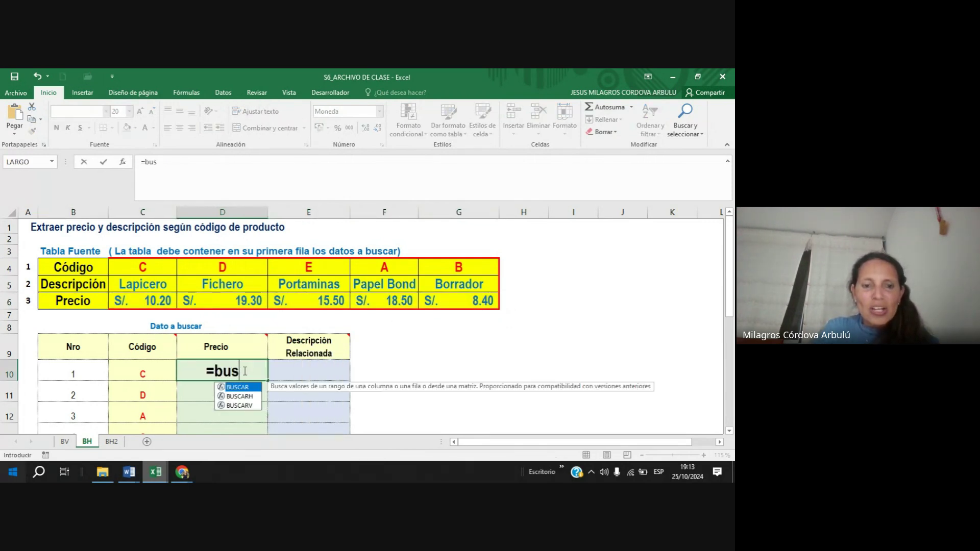
{"action": "double_click", "coordinate": [249, 397]}
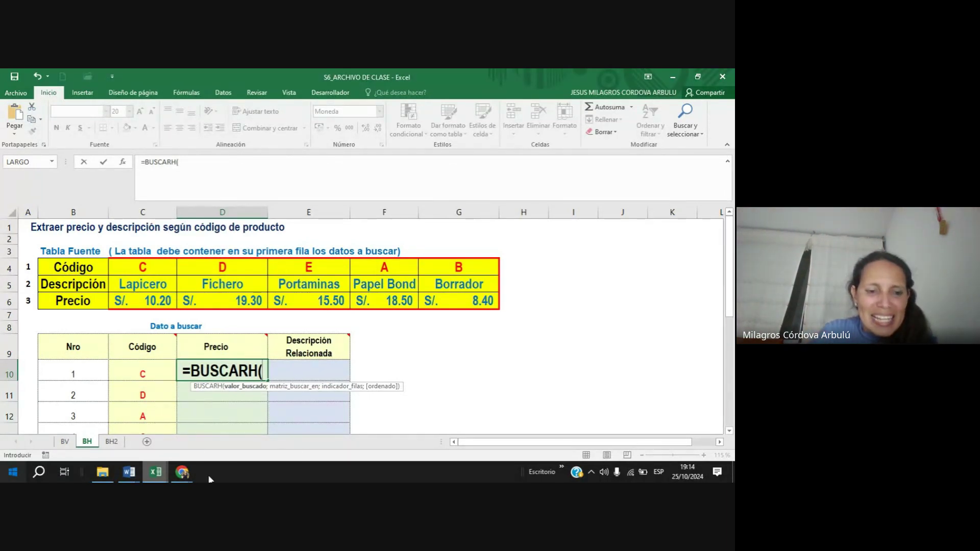
Review the call messages in Google Meet, return to the S6_ARCHIVO DE CLASE workbook in Excel and cancel the unfinished BUSCARH formula.
{"action": "mouse_move", "coordinate": [184, 472]}
{"action": "left_click", "coordinate": [179, 456]}
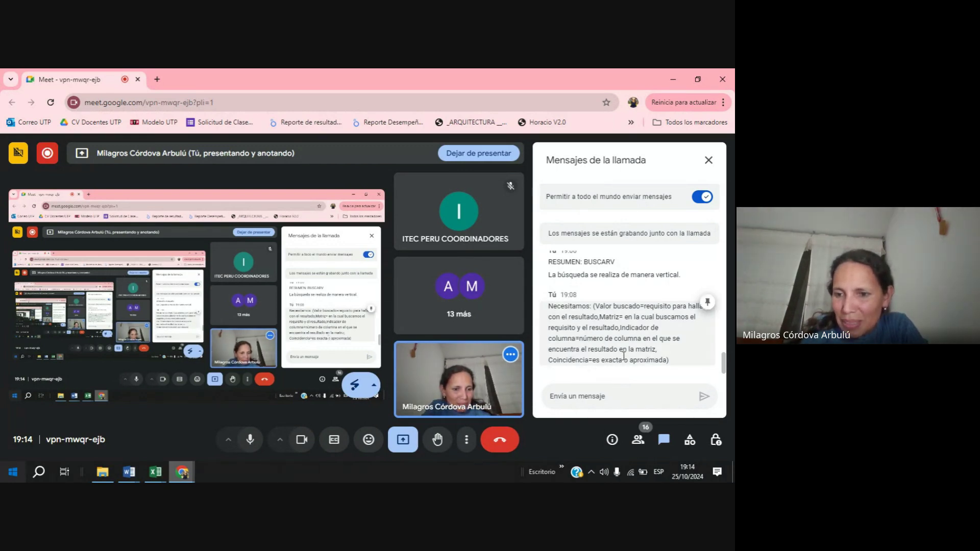
{"action": "scroll", "coordinate": [624, 355], "scroll_direction": "up", "scroll_amount": 1}
{"action": "scroll", "coordinate": [625, 361], "scroll_direction": "down", "scroll_amount": 1}
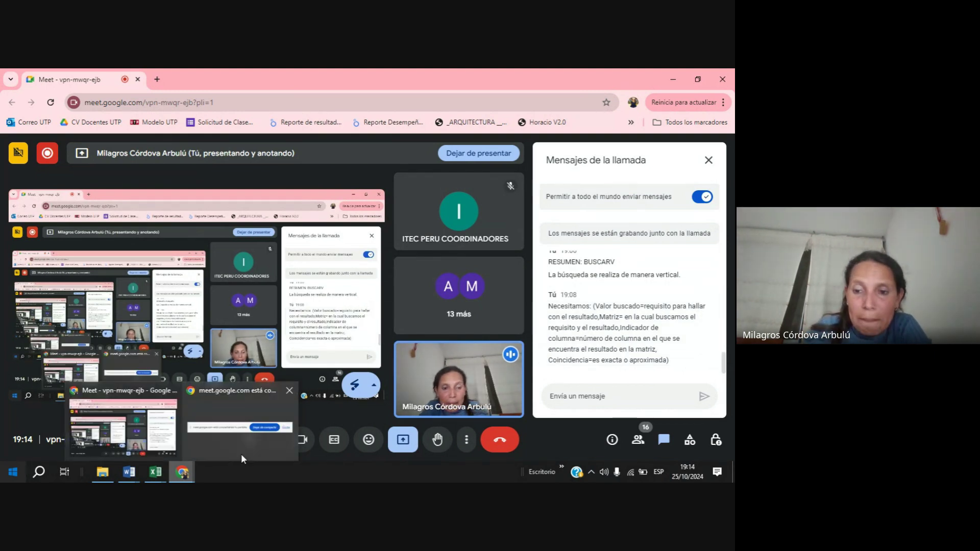
{"action": "mouse_move", "coordinate": [175, 479]}
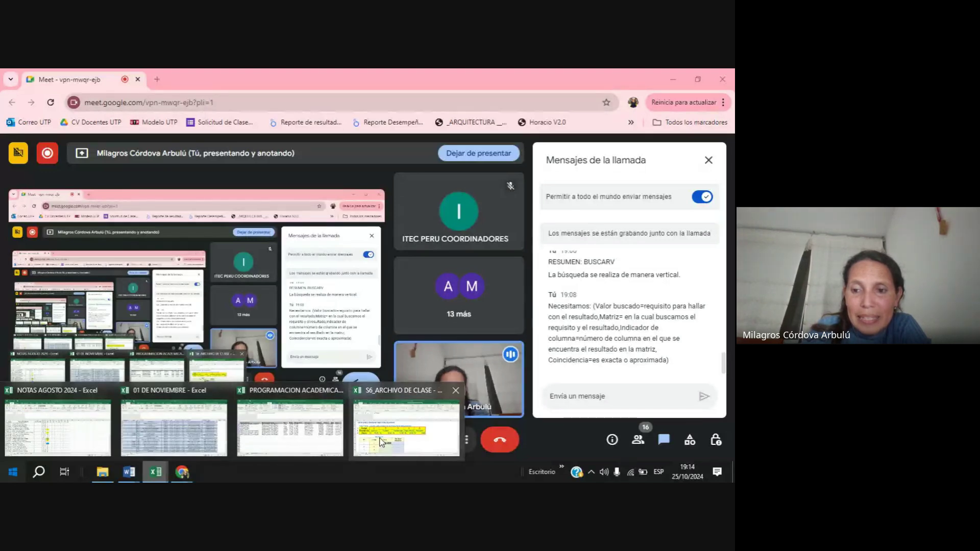
{"action": "left_click", "coordinate": [382, 442]}
{"action": "left_click", "coordinate": [205, 313]}
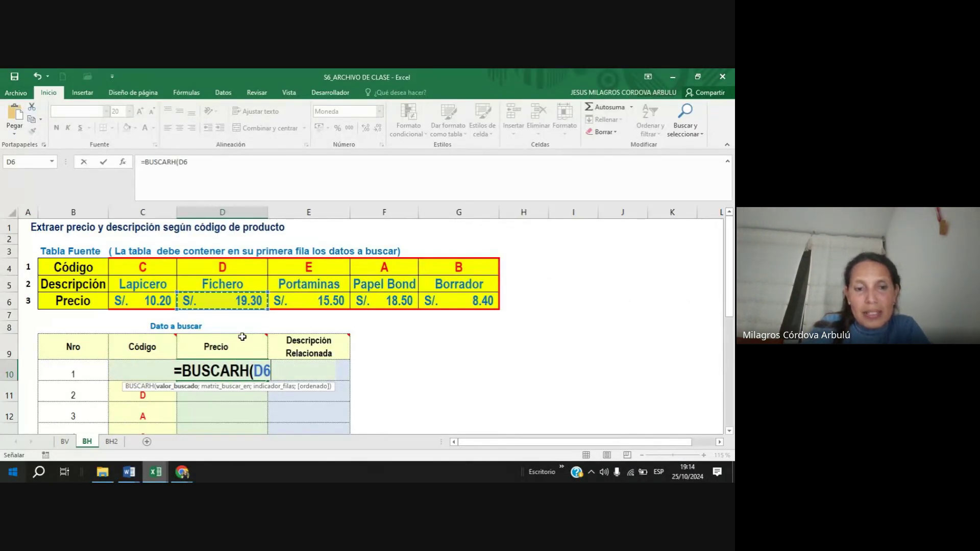
{"action": "key", "text": "Escape"}
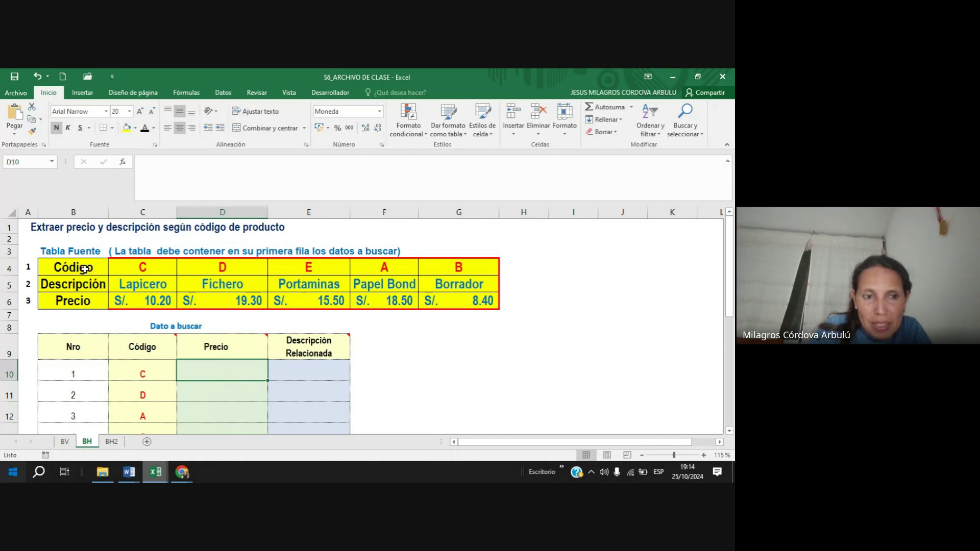
Examine how each code's Descripción and Precio read across the source table rows, ending on the first Precio cell, D10.
{"action": "left_click_drag", "start_coordinate": [84, 268], "coordinate": [458, 267]}
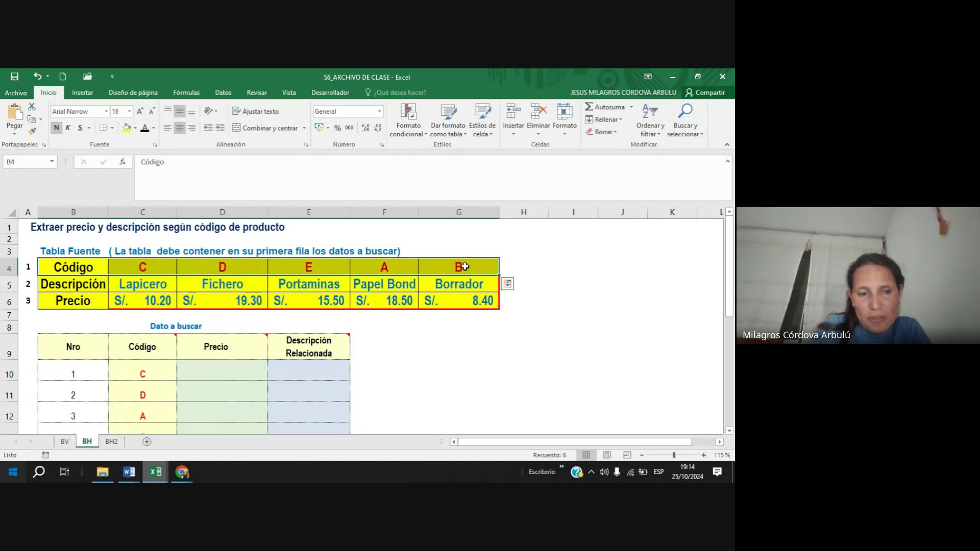
{"action": "left_click_drag", "start_coordinate": [80, 290], "coordinate": [457, 289]}
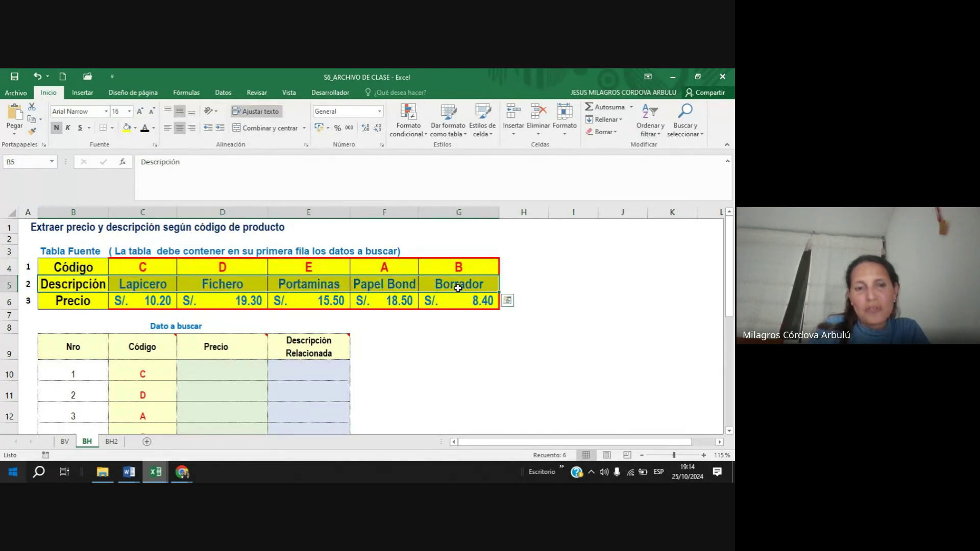
{"action": "left_click", "coordinate": [384, 285]}
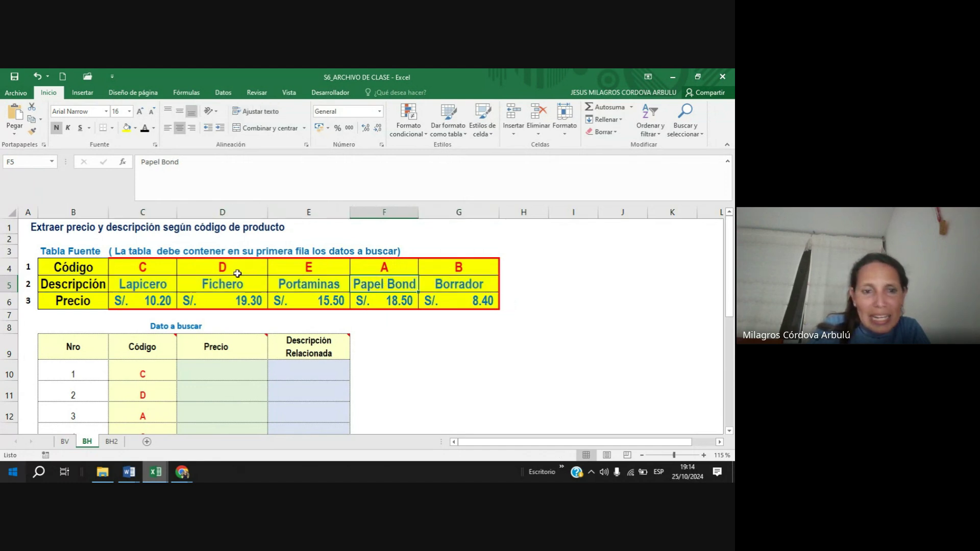
{"action": "left_click", "coordinate": [232, 278]}
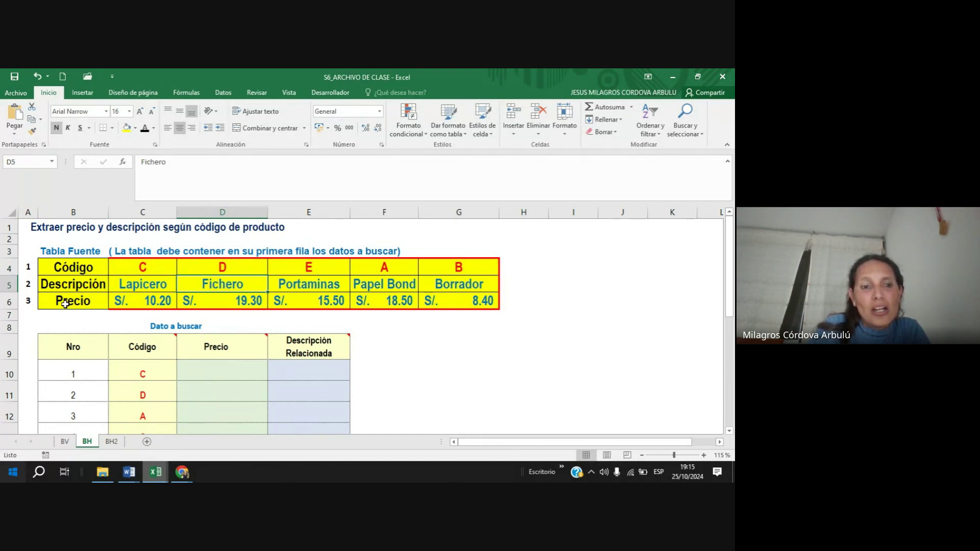
{"action": "left_click_drag", "start_coordinate": [64, 303], "coordinate": [490, 301]}
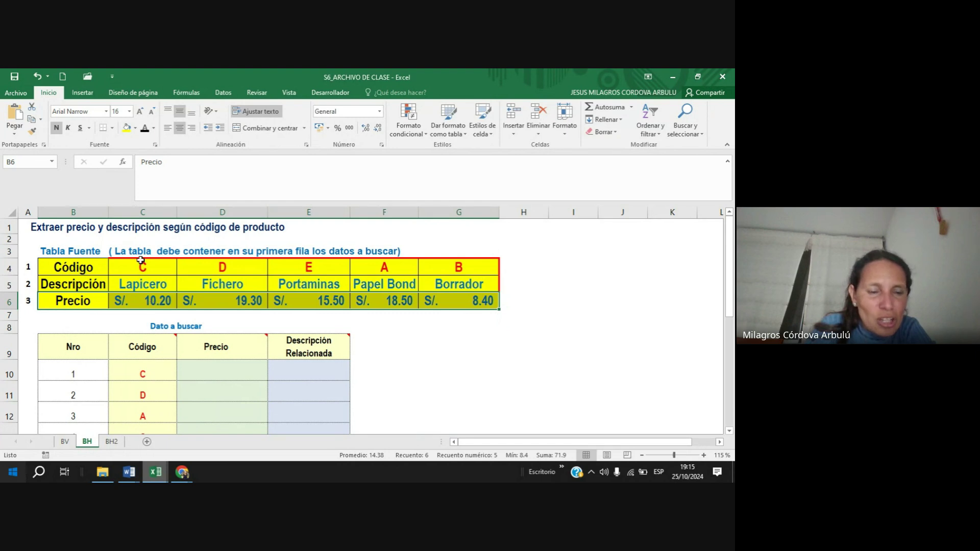
{"action": "left_click", "coordinate": [143, 300]}
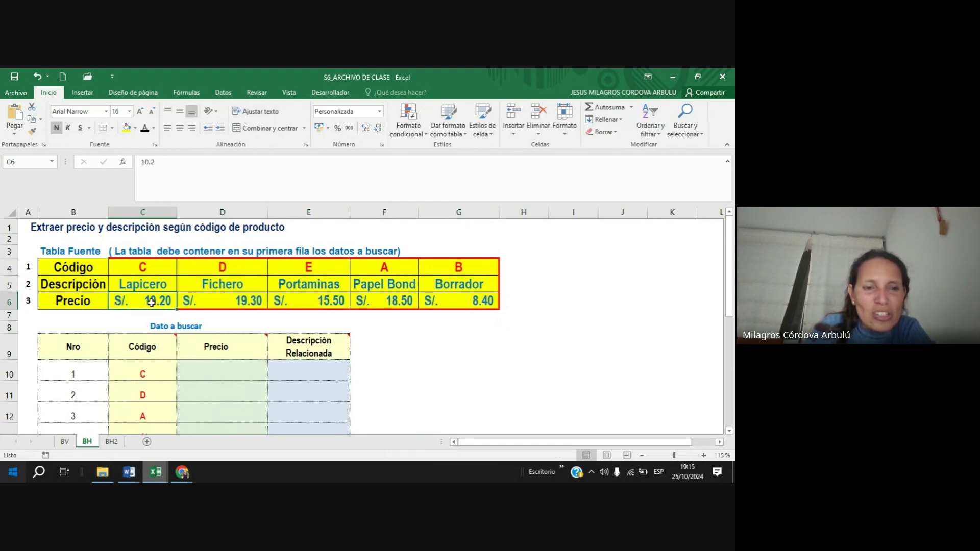
{"action": "mouse_move", "coordinate": [215, 368]}
{"action": "left_mouse_down"}
{"action": "mouse_move", "coordinate": [215, 420]}
{"action": "mouse_move", "coordinate": [216, 378]}
{"action": "mouse_move", "coordinate": [206, 370]}
{"action": "left_mouse_up"}
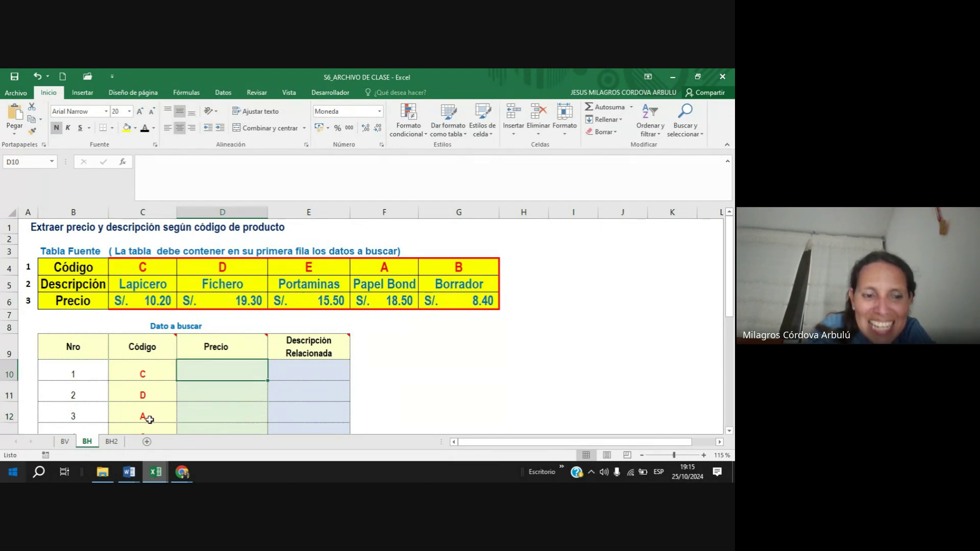
Check the participants' chat replies in the Google Meet call and return to the S6_ARCHIVO DE CLASE workbook in Excel.
{"action": "mouse_move", "coordinate": [182, 472]}
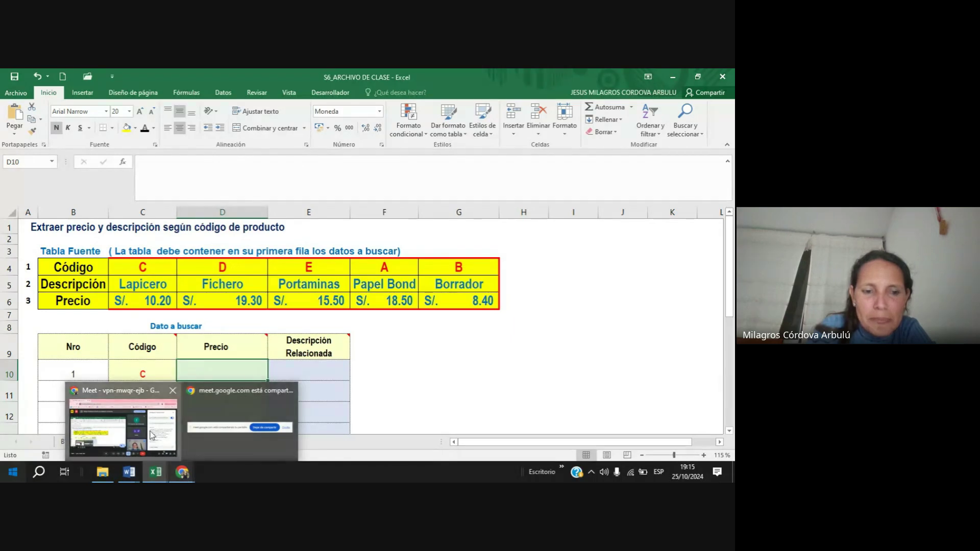
{"action": "left_click", "coordinate": [170, 435]}
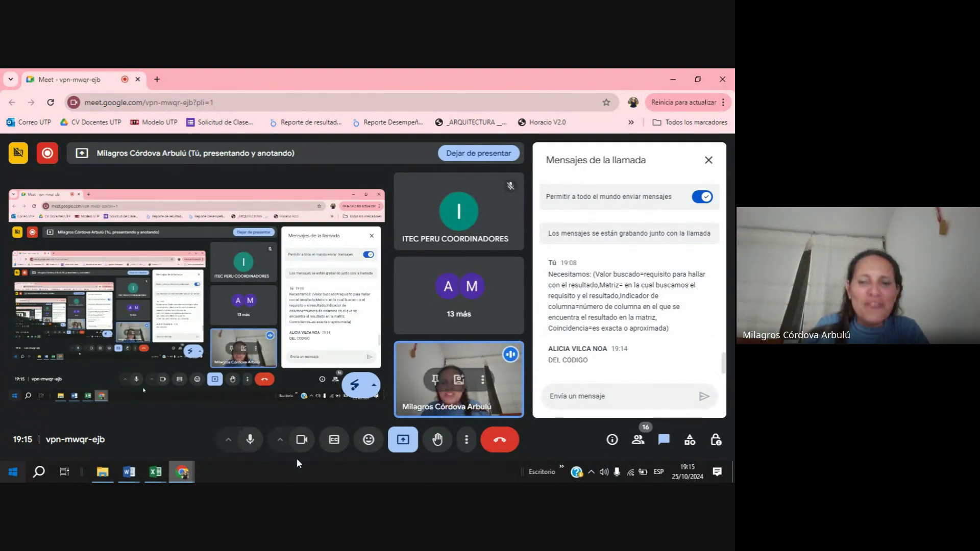
{"action": "left_click", "coordinate": [403, 442]}
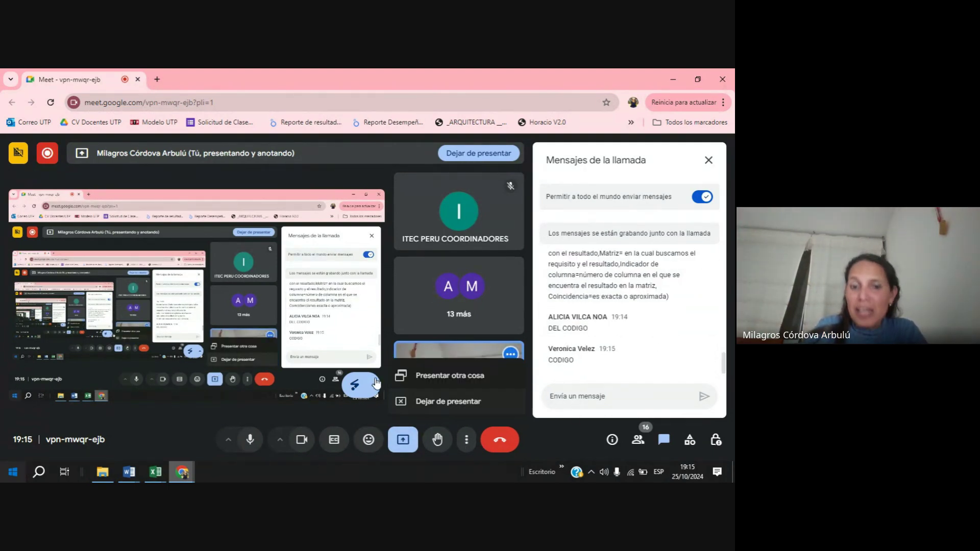
{"action": "mouse_move", "coordinate": [155, 474]}
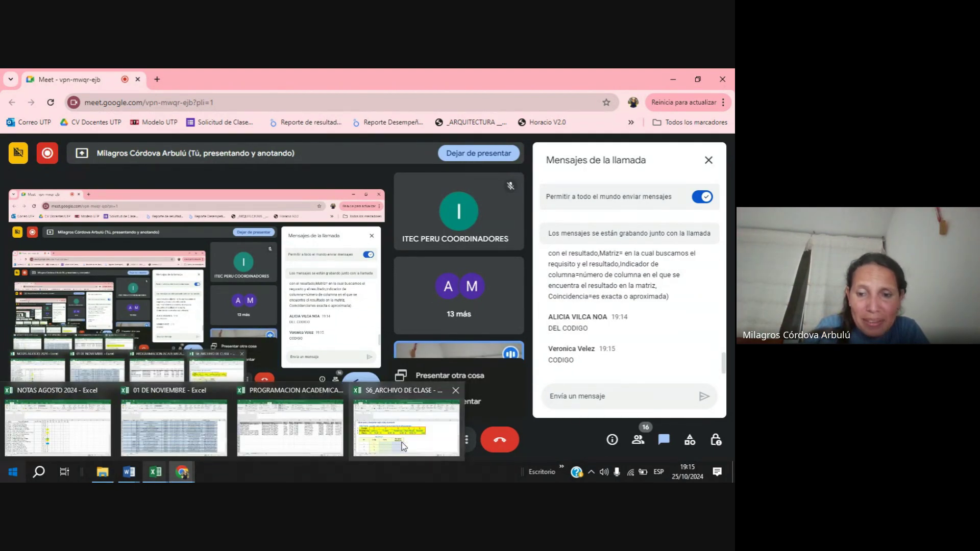
{"action": "left_click", "coordinate": [393, 424]}
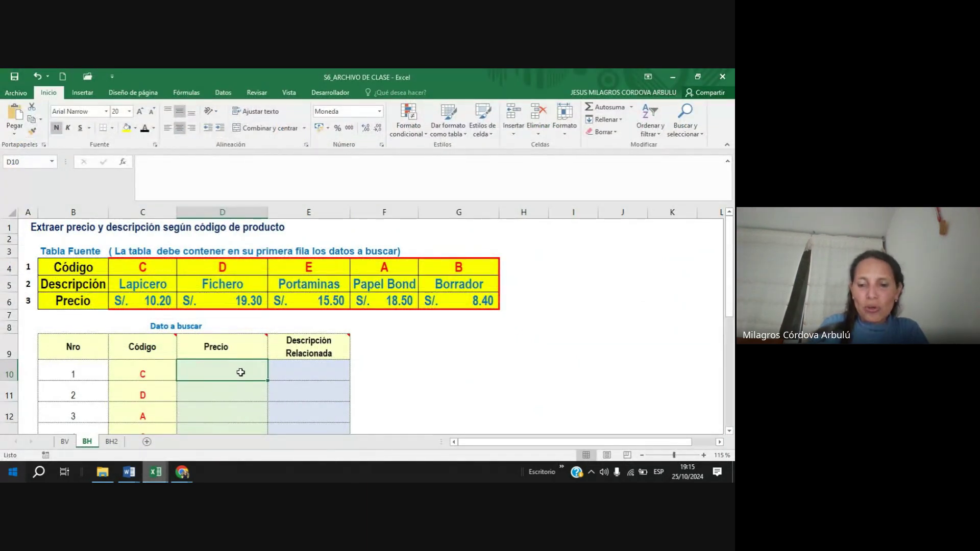
Begin a BUSCARH formula in D10 with the code in C10 as the lookup value.
{"action": "type", "text": "=bu"}
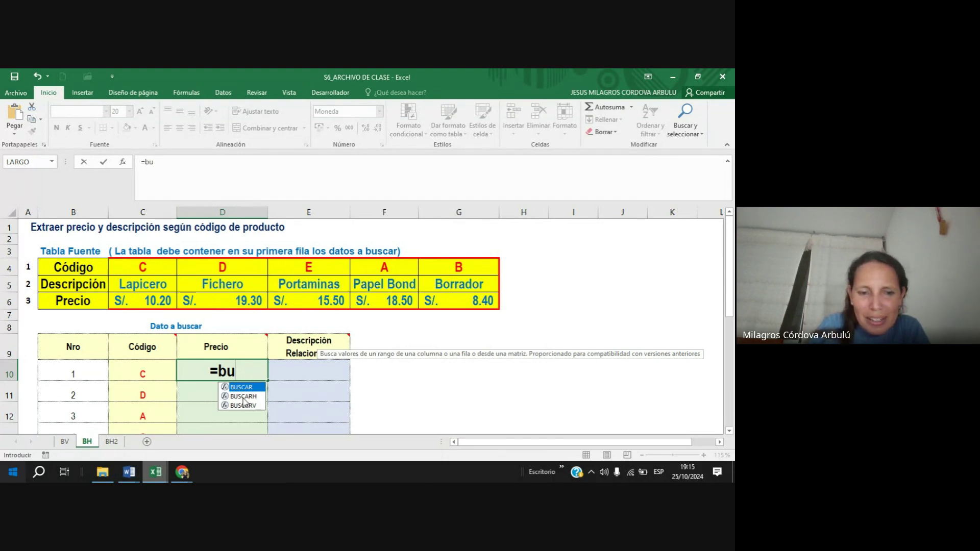
{"action": "double_click", "coordinate": [243, 397]}
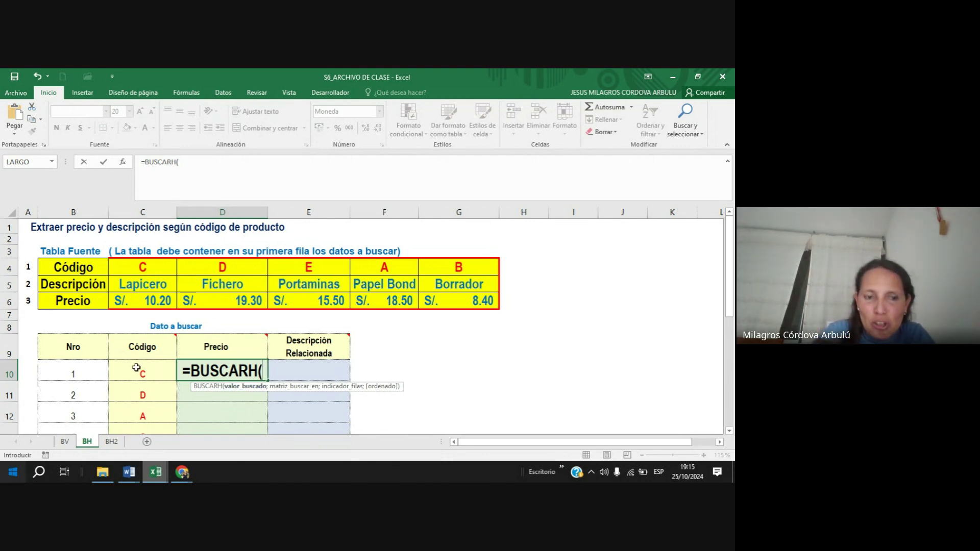
{"action": "left_click", "coordinate": [166, 374]}
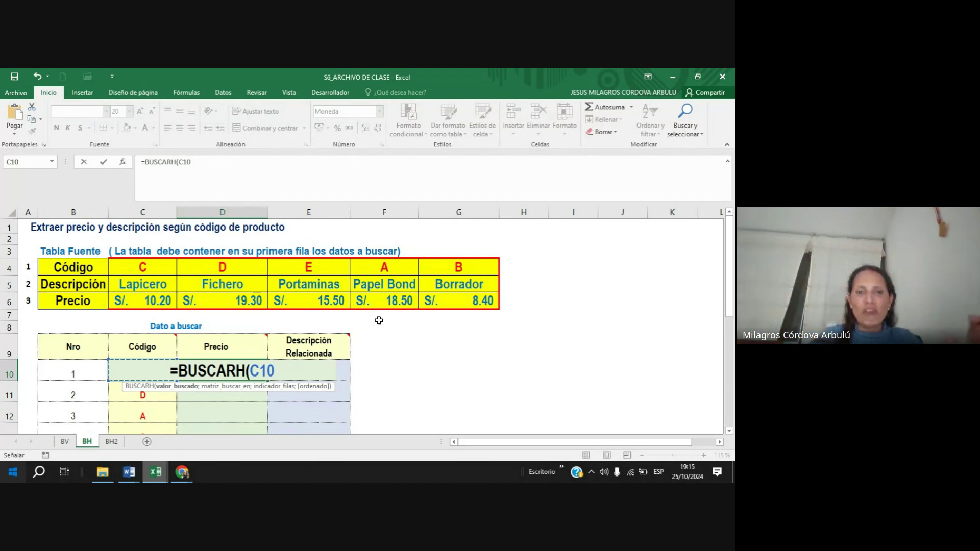
{"action": "scroll", "coordinate": [254, 366], "scroll_direction": "down", "scroll_amount": 2}
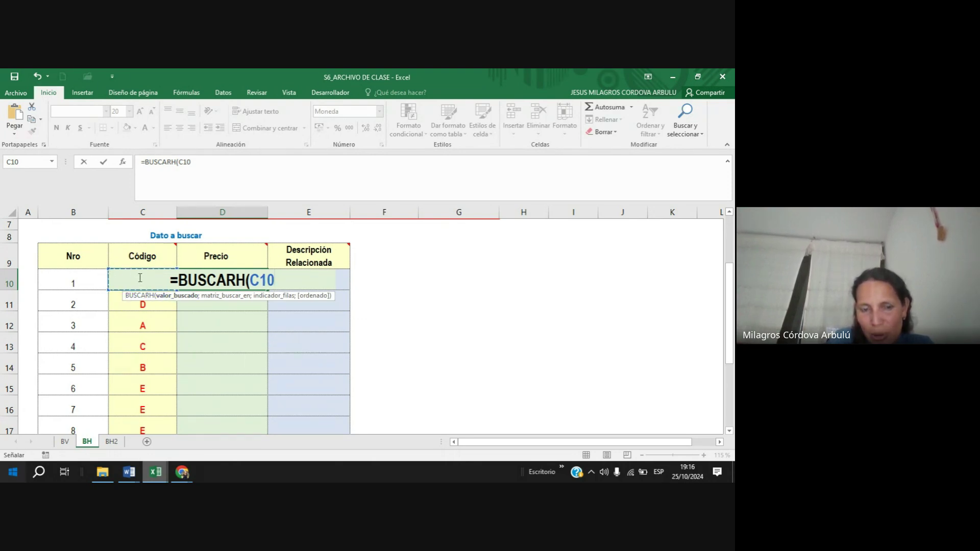
{"action": "type", "text": ";"}
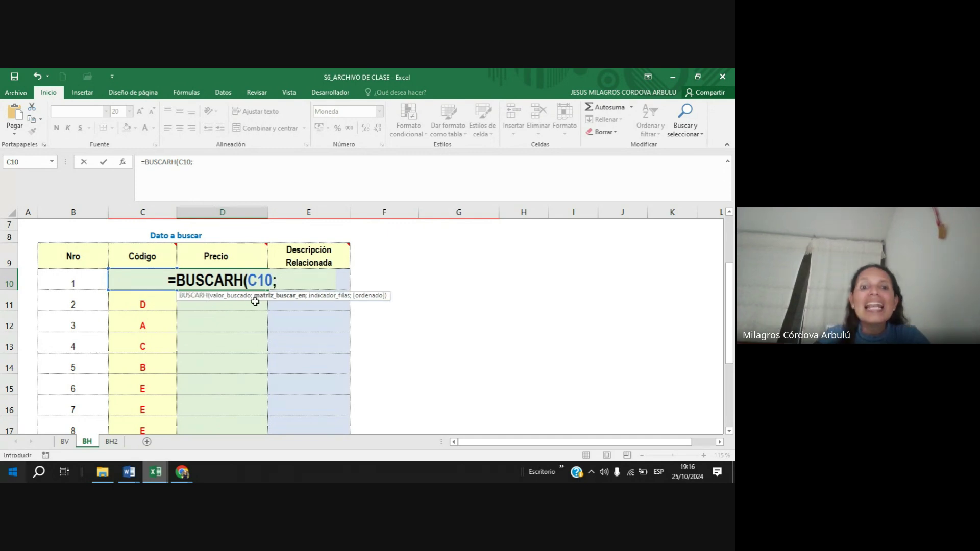
Give the BUSCARH formula the source table as its lookup matrix, with absolute references $B$4:$G$6.
{"action": "scroll", "coordinate": [276, 312], "scroll_direction": "up", "scroll_amount": 2}
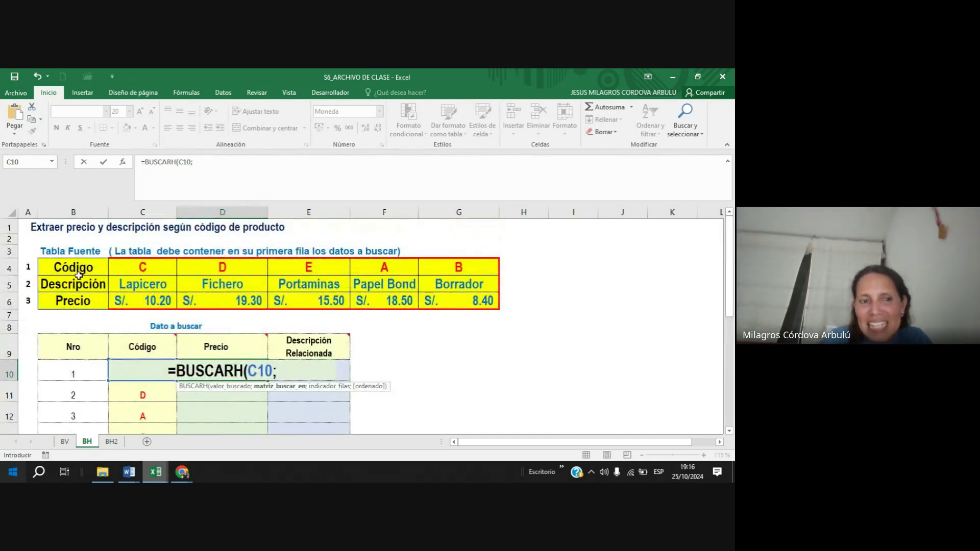
{"action": "left_click_drag", "start_coordinate": [64, 268], "coordinate": [497, 306]}
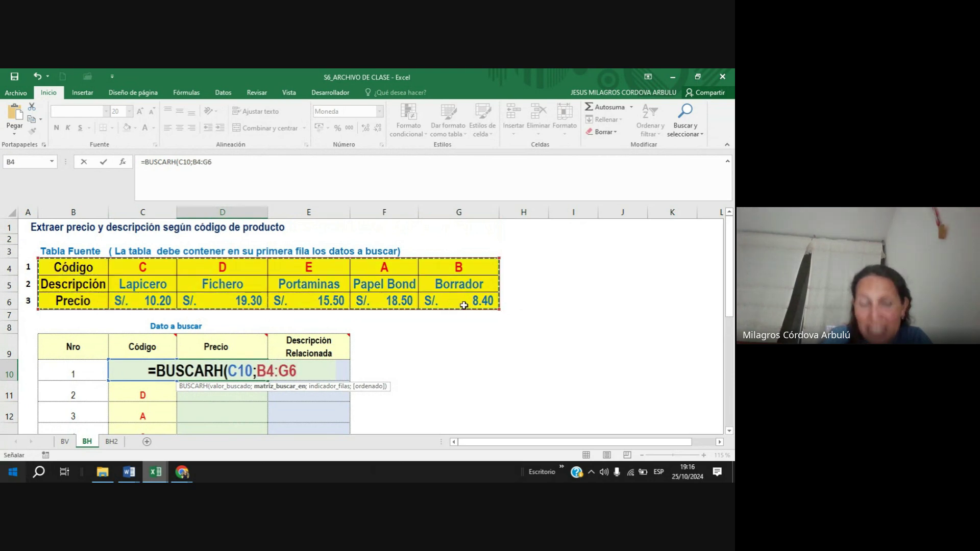
{"action": "left_click", "coordinate": [194, 162]}
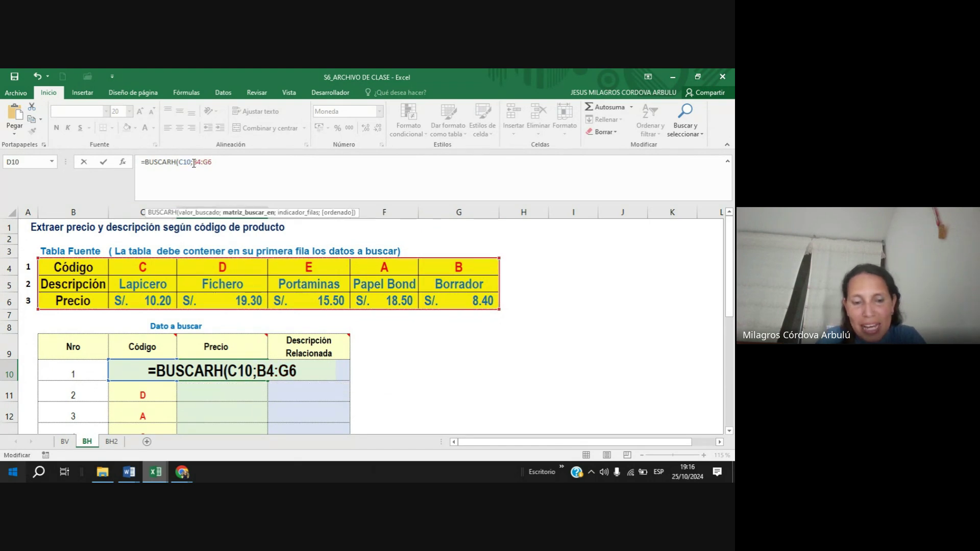
{"action": "type", "text": "$"}
{"action": "left_click", "coordinate": [202, 162]}
{"action": "type", "text": "$B"}
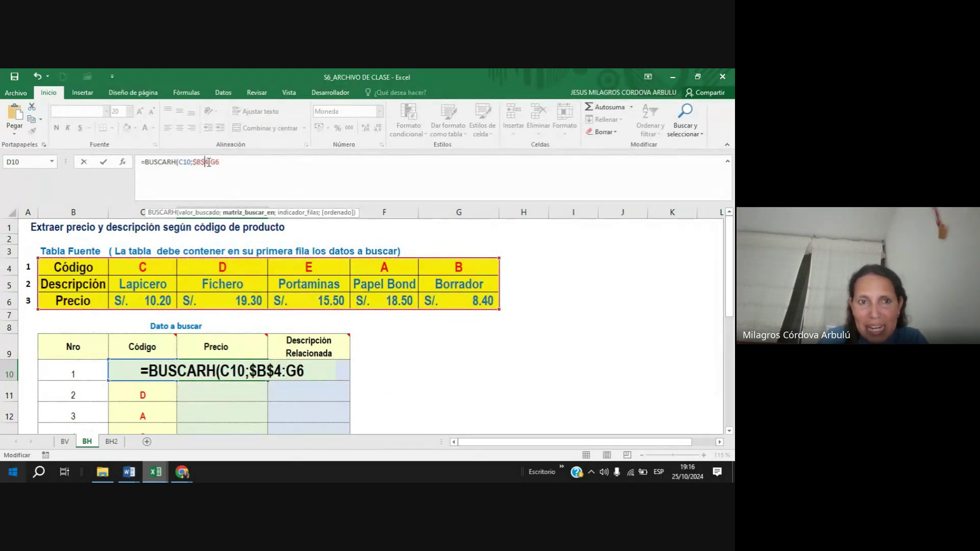
{"action": "type", "text": "$"}
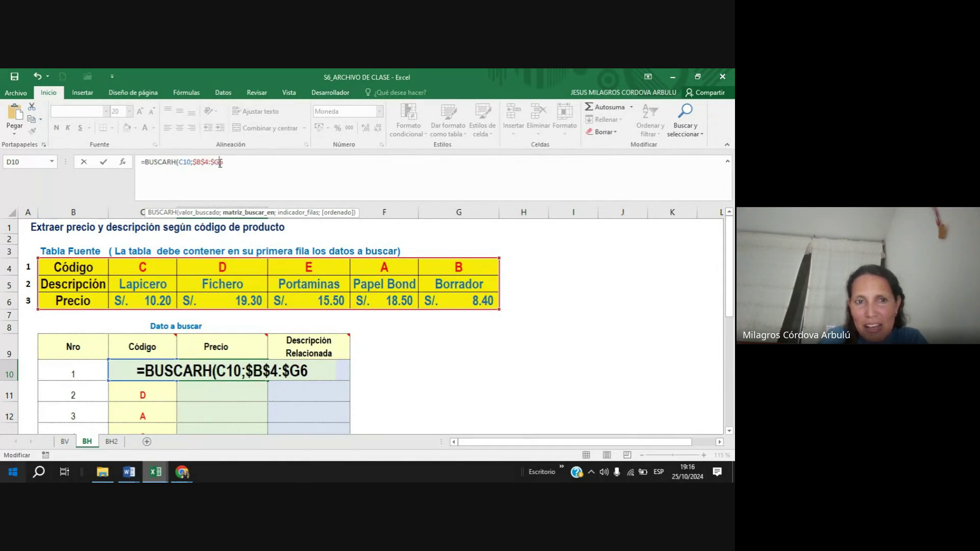
{"action": "left_click", "coordinate": [220, 162]}
{"action": "type", "text": "$6;"}
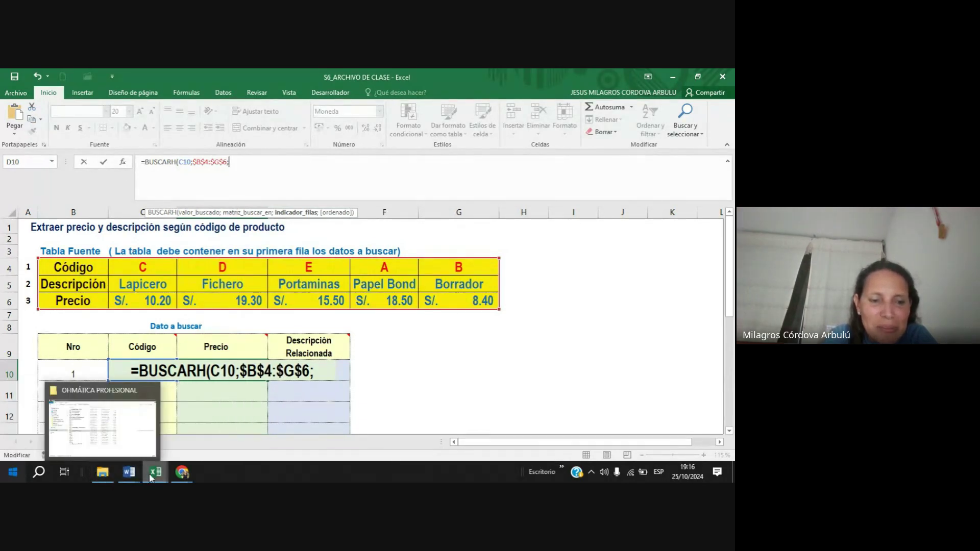
Switch to the Google Meet call to read the participants' chat replies, and return to the S6_ARCHIVO DE CLASE workbook in Excel.
{"action": "left_click", "coordinate": [164, 447]}
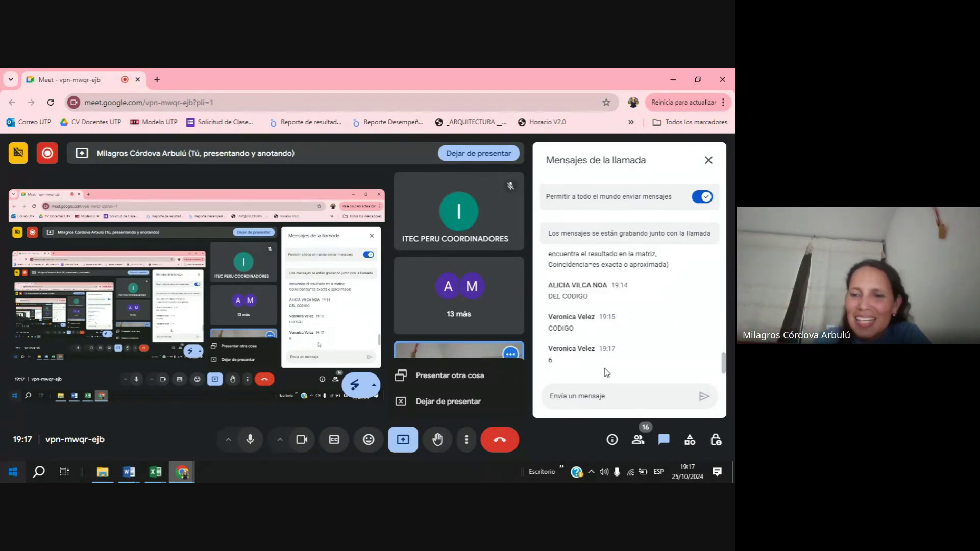
{"action": "mouse_move", "coordinate": [181, 472]}
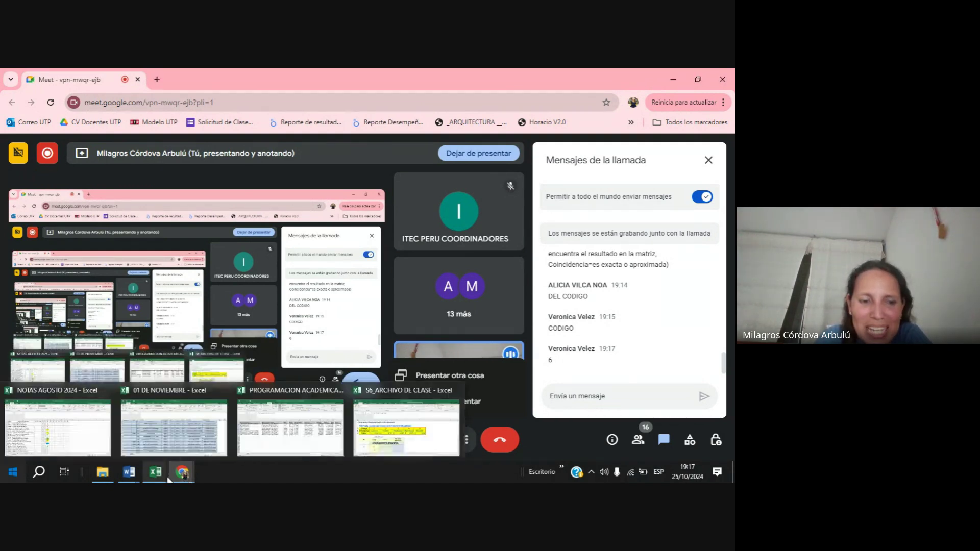
{"action": "left_click", "coordinate": [376, 430]}
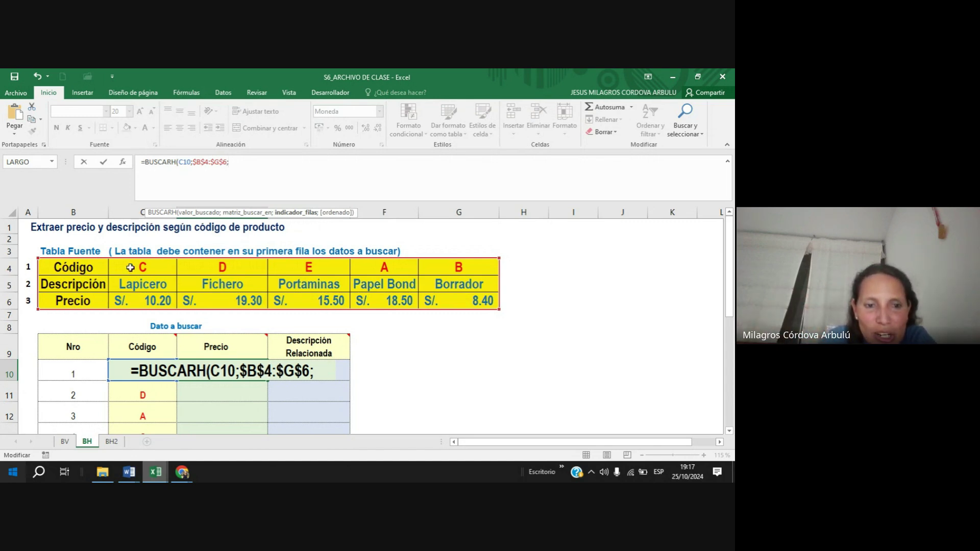
{"action": "left_click_drag", "start_coordinate": [77, 269], "coordinate": [461, 302]}
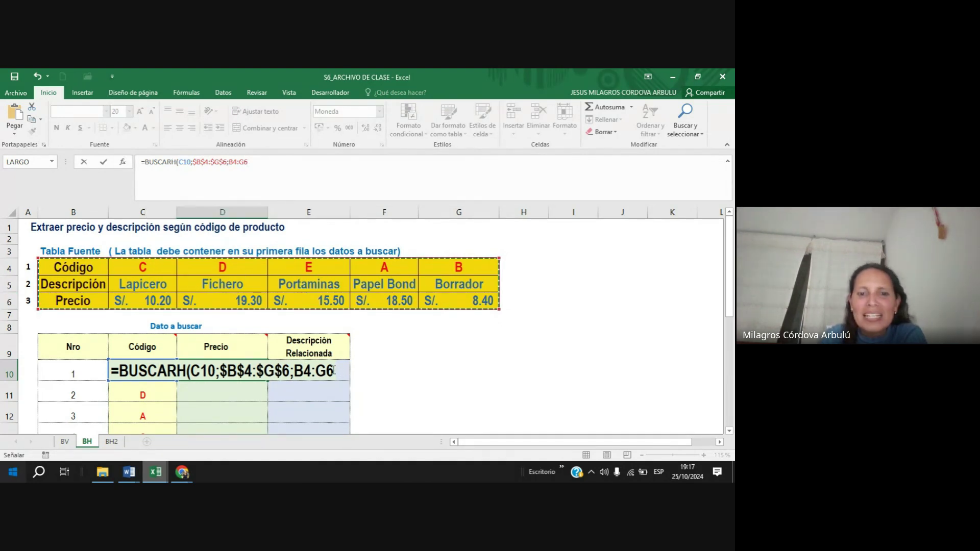
{"action": "key", "text": "BackSpace"}
{"action": "key", "text": "BackSpace"}
{"action": "key", "text": "BackSpace"}
{"action": "key", "text": "BackSpace"}
{"action": "key", "text": "BackSpace"}
Check the new answers about the row number in the Google Meet chat and switch back to S6_ARCHIVO DE CLASE in Excel.
{"action": "mouse_move", "coordinate": [182, 472]}
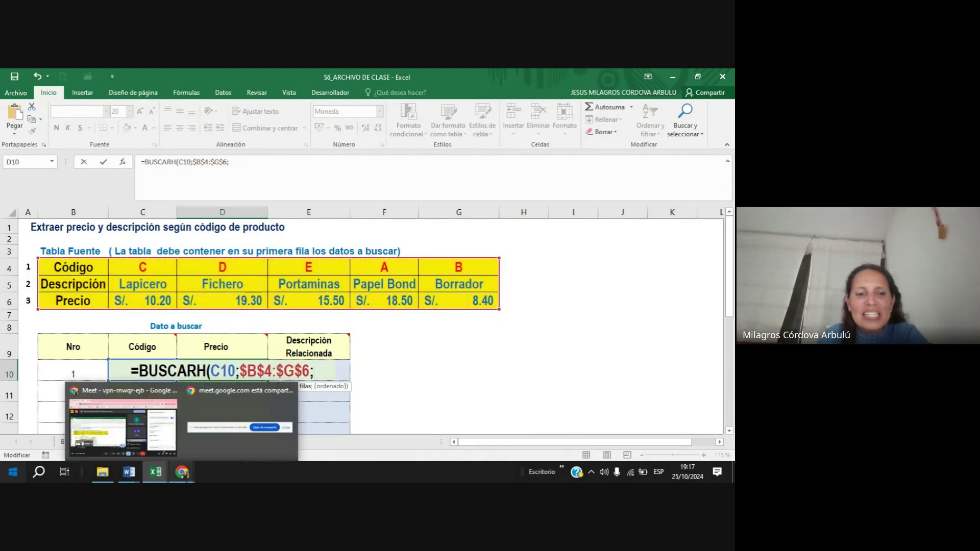
{"action": "left_click", "coordinate": [157, 443]}
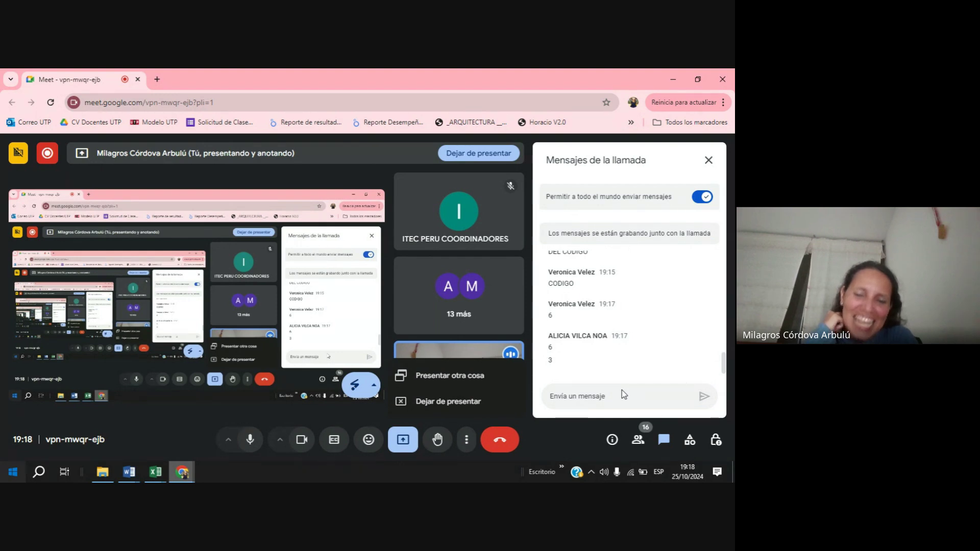
{"action": "mouse_move", "coordinate": [199, 468]}
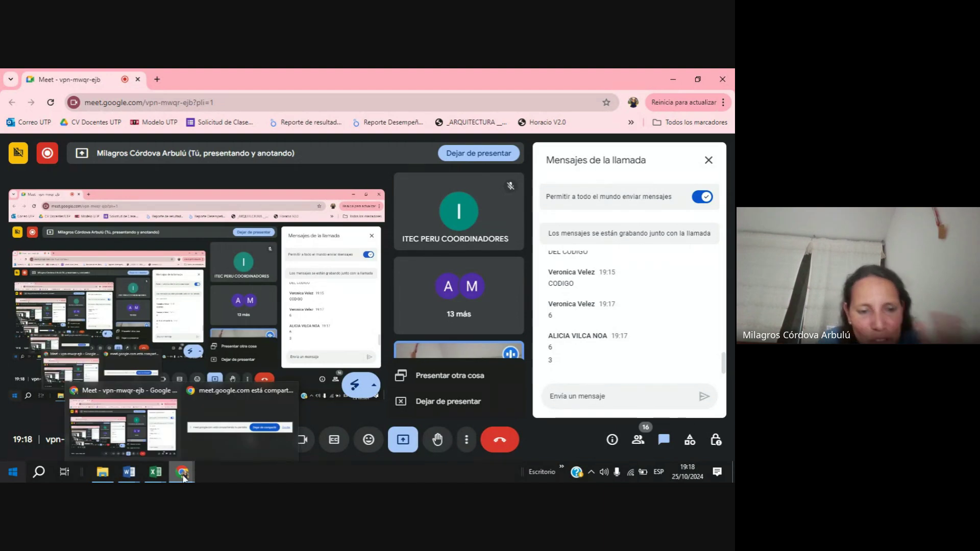
{"action": "left_click", "coordinate": [156, 472]}
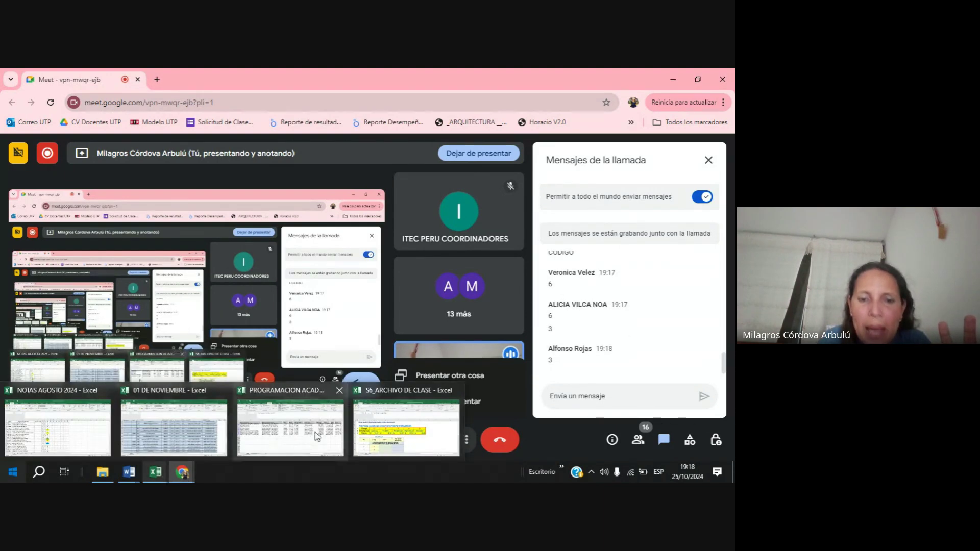
{"action": "left_click", "coordinate": [422, 436]}
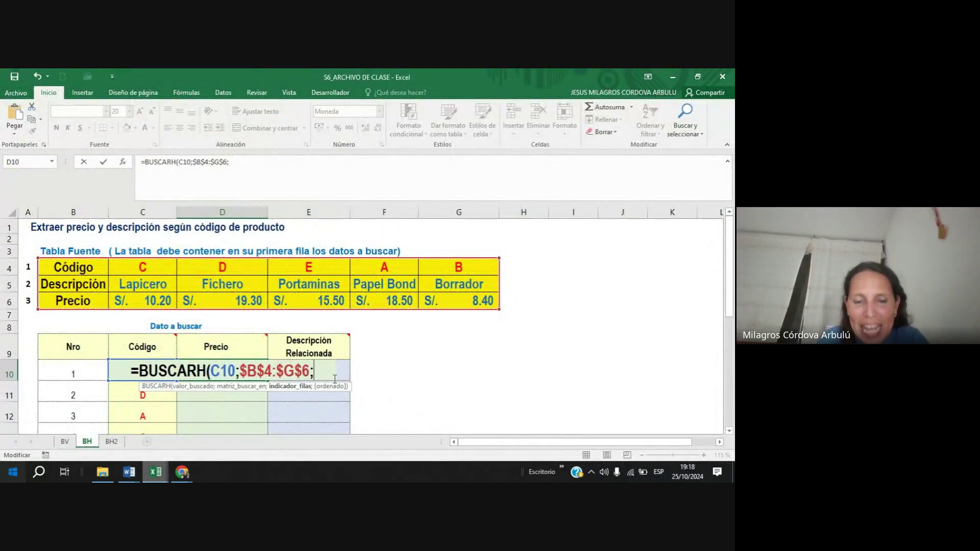
Complete the D10 formula with row index 3 and FALSO for an exact match, giving =BUSCARH(C10;$B$4:$G$6;3;FALSO).
{"action": "type", "text": ";3;"}
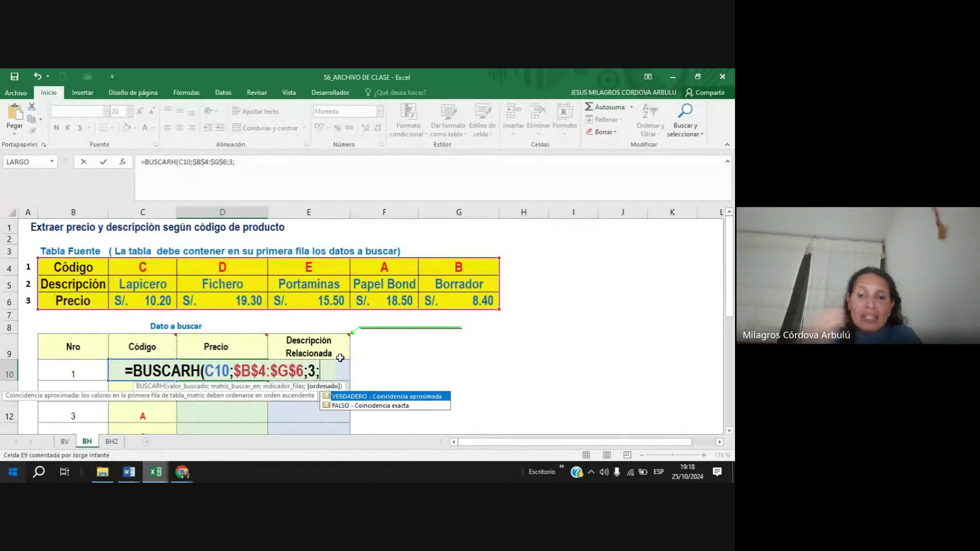
{"action": "double_click", "coordinate": [346, 407]}
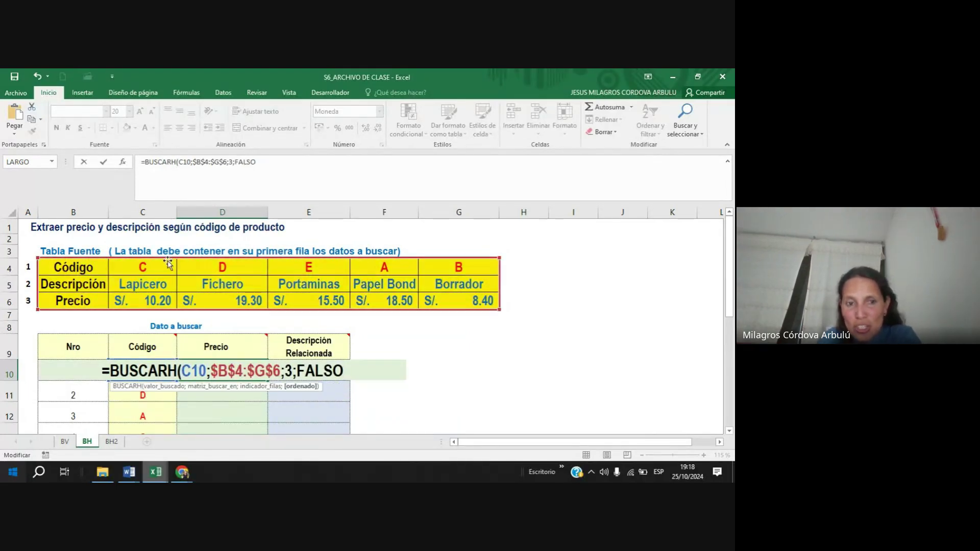
{"action": "type", "text": ")"}
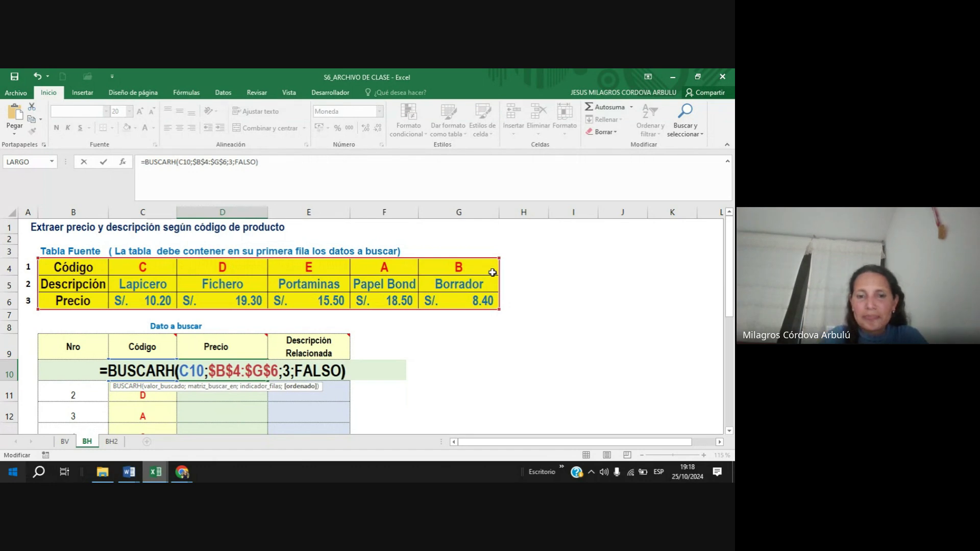
{"action": "key", "text": "Return"}
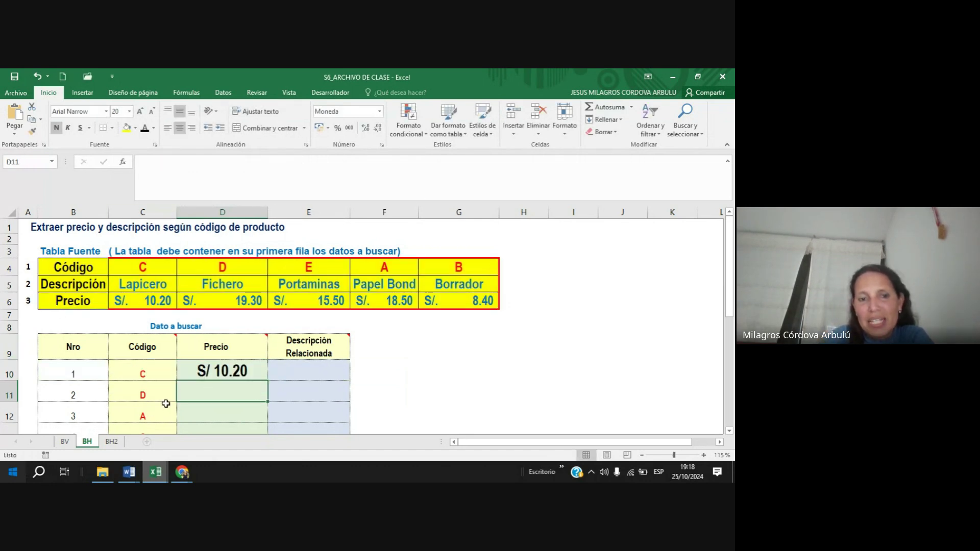
Fill the BUSCARH formula from D10 down the Precio column through D19 and review the filled rows.
{"action": "left_click", "coordinate": [245, 375]}
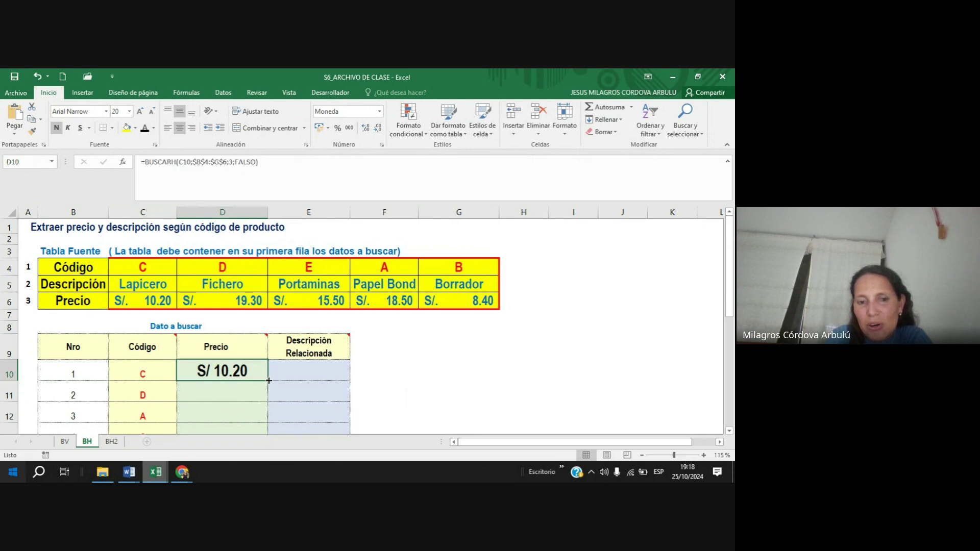
{"action": "double_click", "coordinate": [260, 381]}
{"action": "scroll", "coordinate": [277, 378], "scroll_direction": "down", "scroll_amount": 5}
{"action": "scroll", "coordinate": [277, 378], "scroll_direction": "down", "scroll_amount": 1}
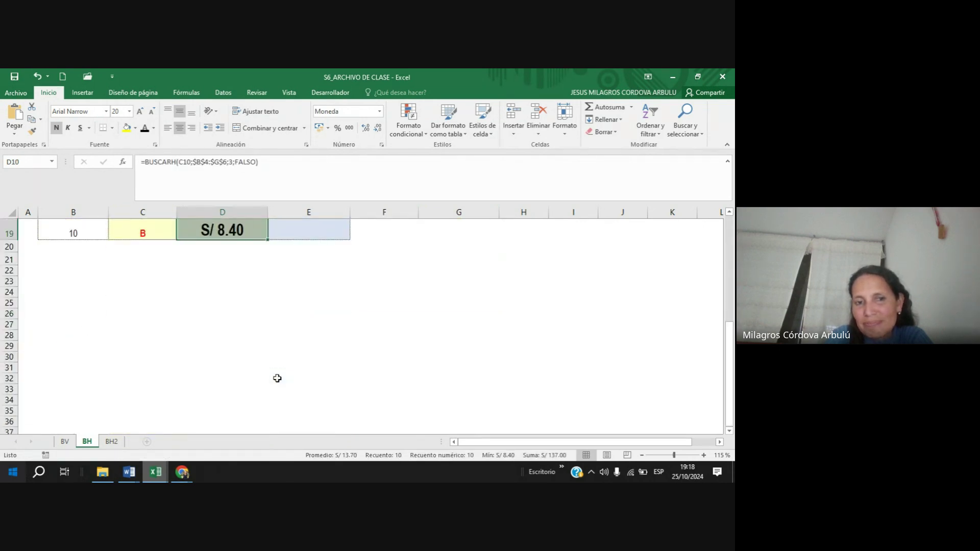
{"action": "scroll", "coordinate": [277, 379], "scroll_direction": "up", "scroll_amount": 6}
{"action": "scroll", "coordinate": [276, 378], "scroll_direction": "down", "scroll_amount": 2}
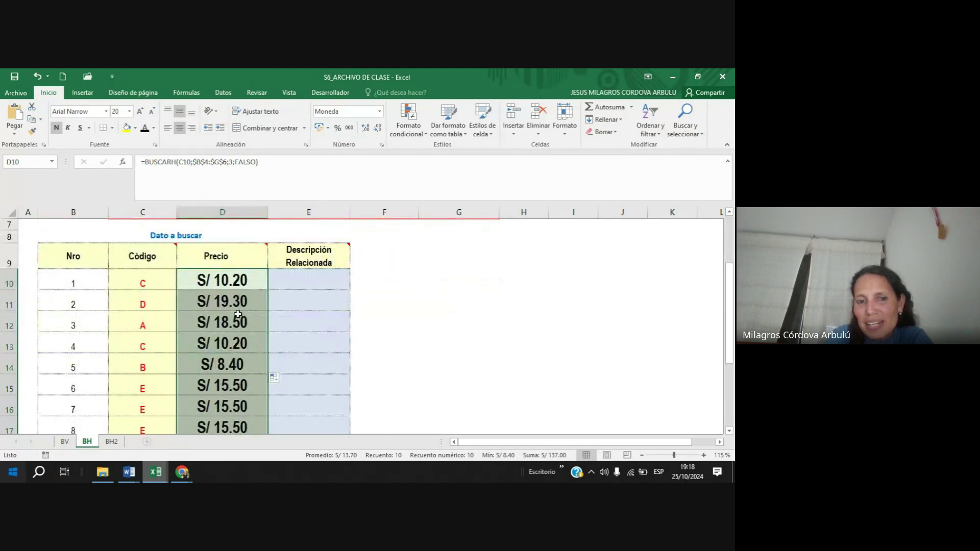
{"action": "scroll", "coordinate": [237, 313], "scroll_direction": "down", "scroll_amount": 3}
{"action": "scroll", "coordinate": [274, 310], "scroll_direction": "up", "scroll_amount": 4}
Examine the lookup value and matrix arguments of the D10 formula against the source table, leaving the formula as it is.
{"action": "double_click", "coordinate": [254, 330]}
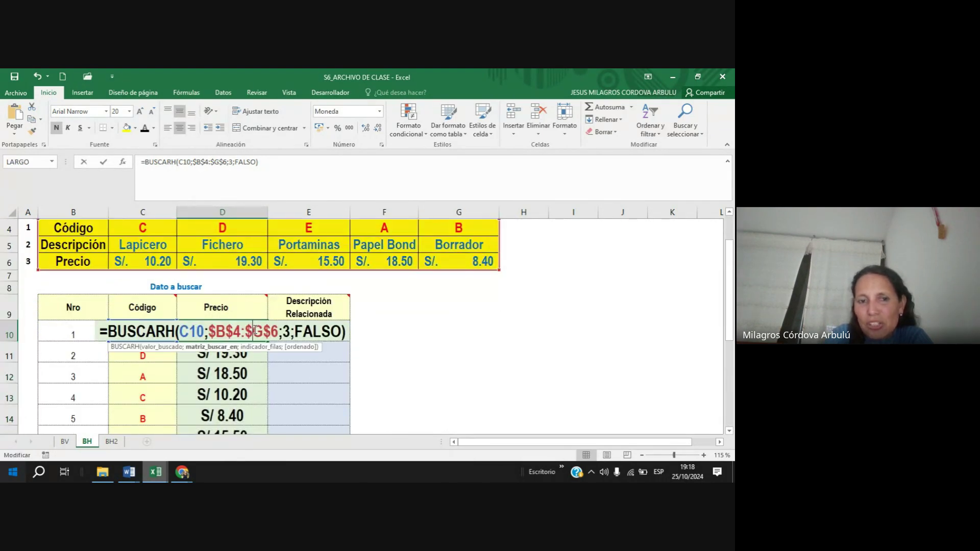
{"action": "left_click", "coordinate": [204, 331]}
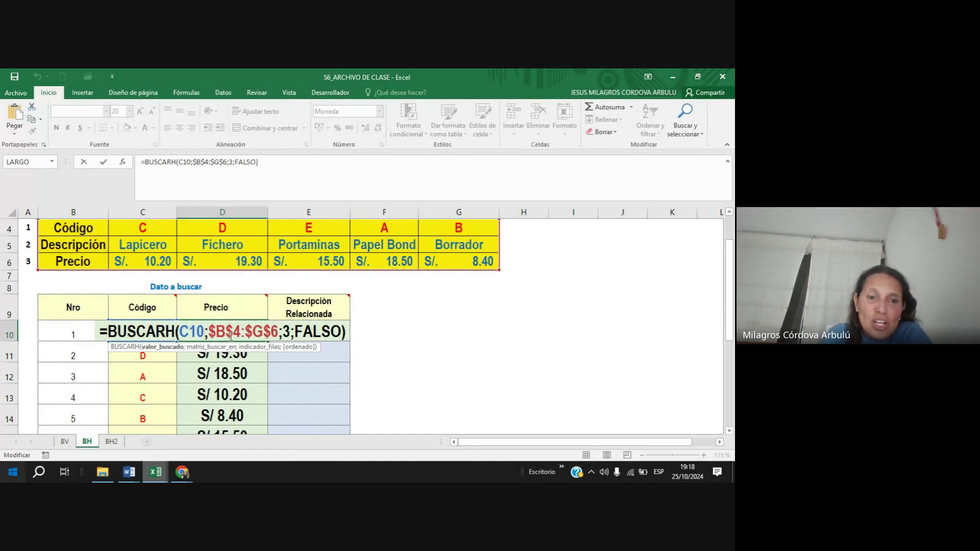
{"action": "left_click_drag", "start_coordinate": [210, 331], "coordinate": [271, 331]}
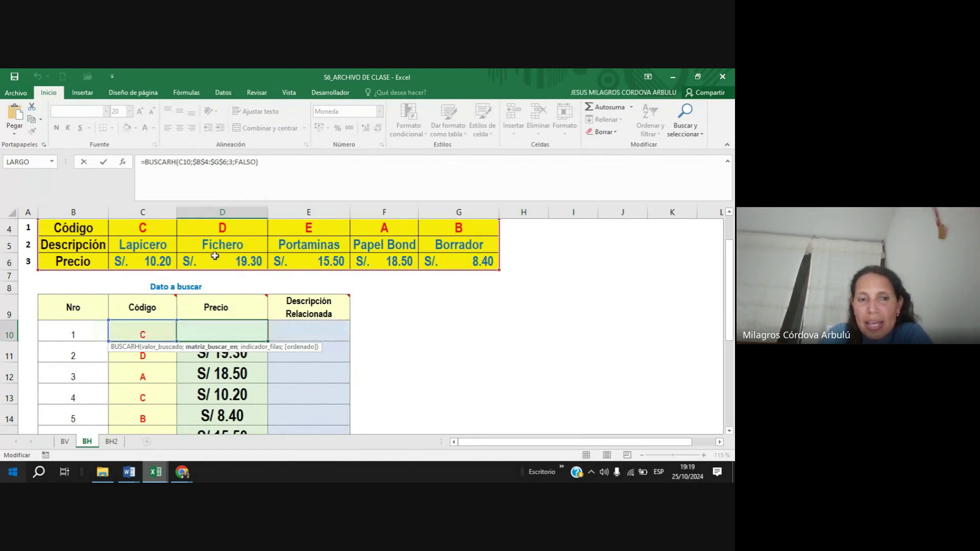
{"action": "scroll", "coordinate": [97, 278], "scroll_direction": "up", "scroll_amount": 1}
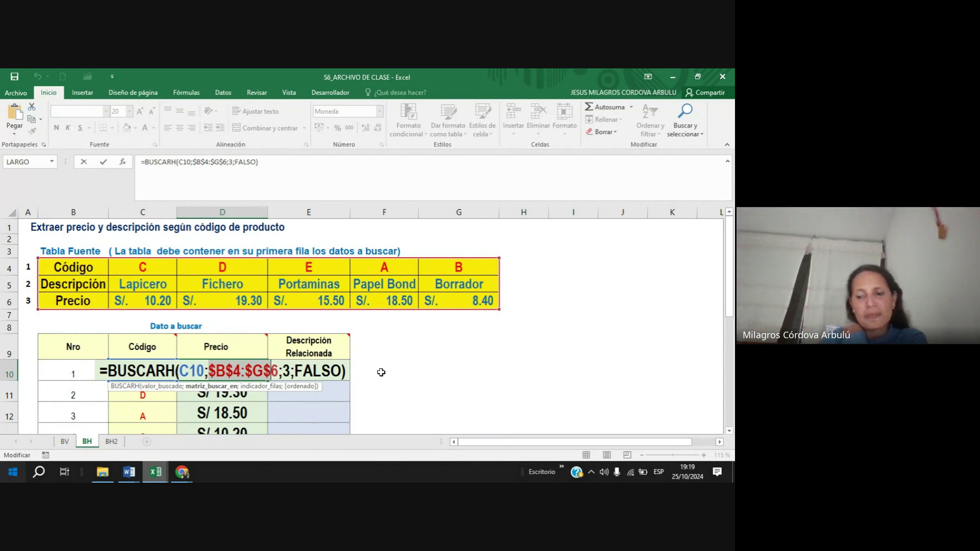
{"action": "key", "text": "Return"}
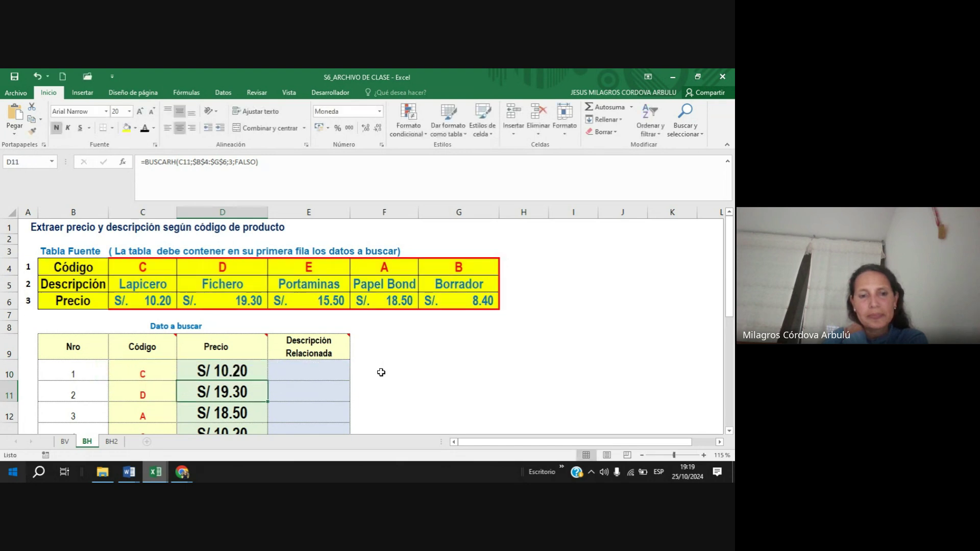
Begin a BUSCARH formula in the first Descripción Relacionada cell, E10.
{"action": "left_click", "coordinate": [337, 376]}
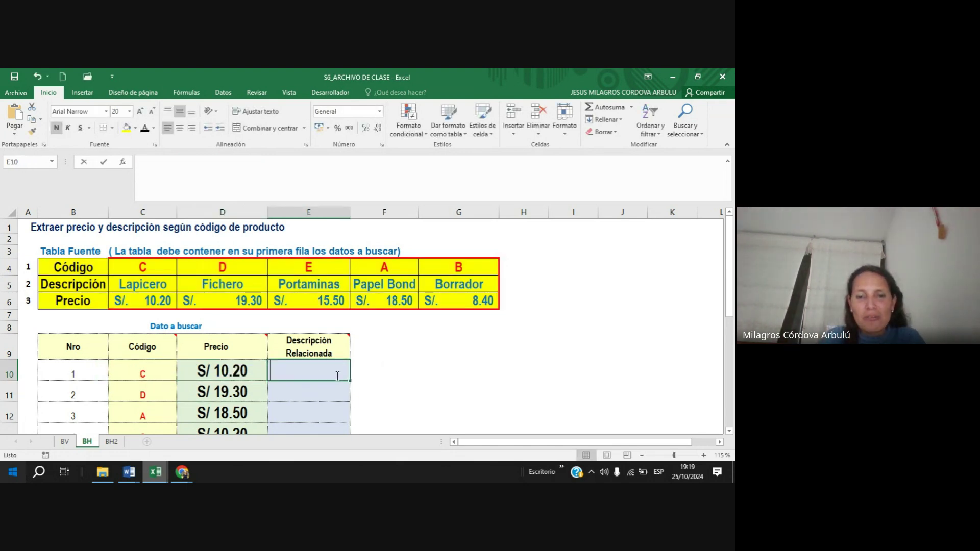
{"action": "type", "text": "=busca"}
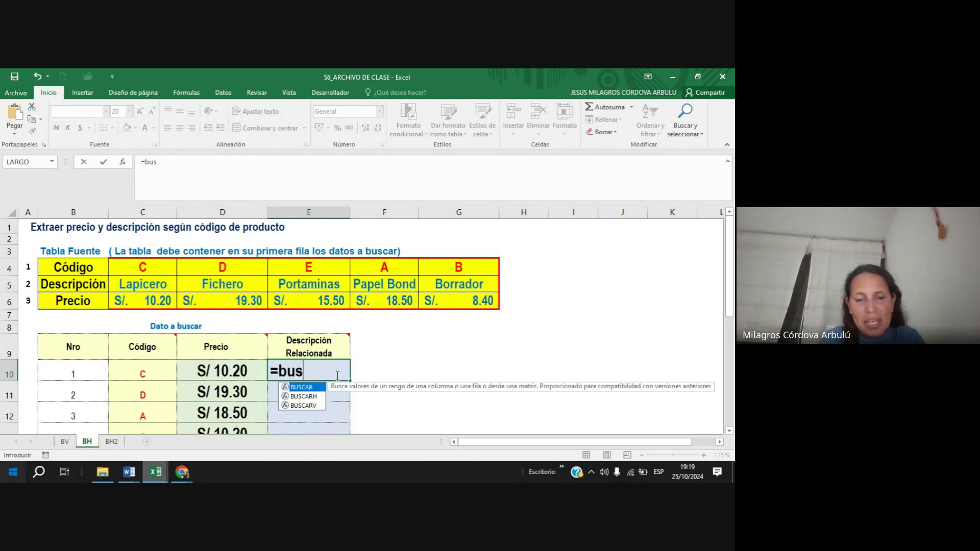
{"action": "double_click", "coordinate": [299, 396]}
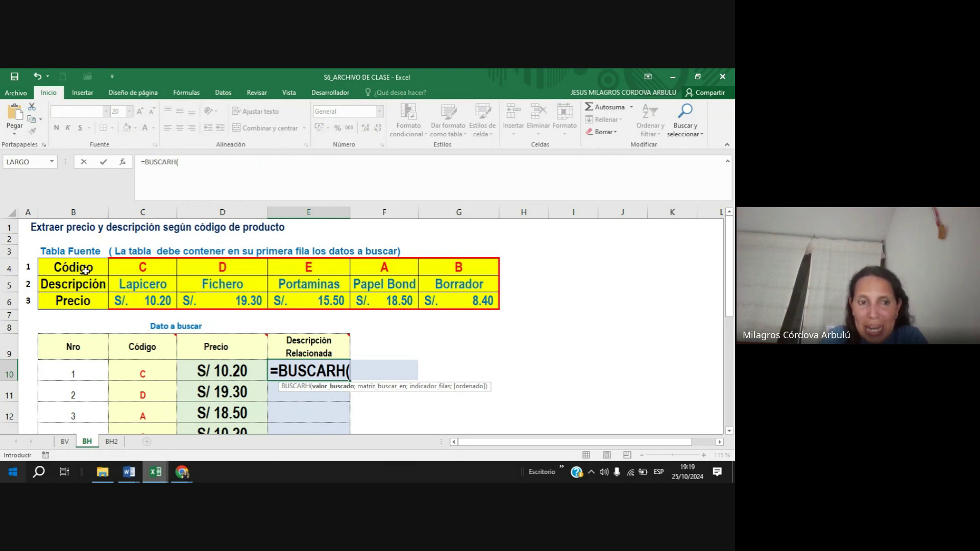
{"action": "left_click_drag", "start_coordinate": [71, 266], "coordinate": [449, 303]}
{"action": "key", "text": "BackSpace"}
{"action": "key", "text": "BackSpace"}
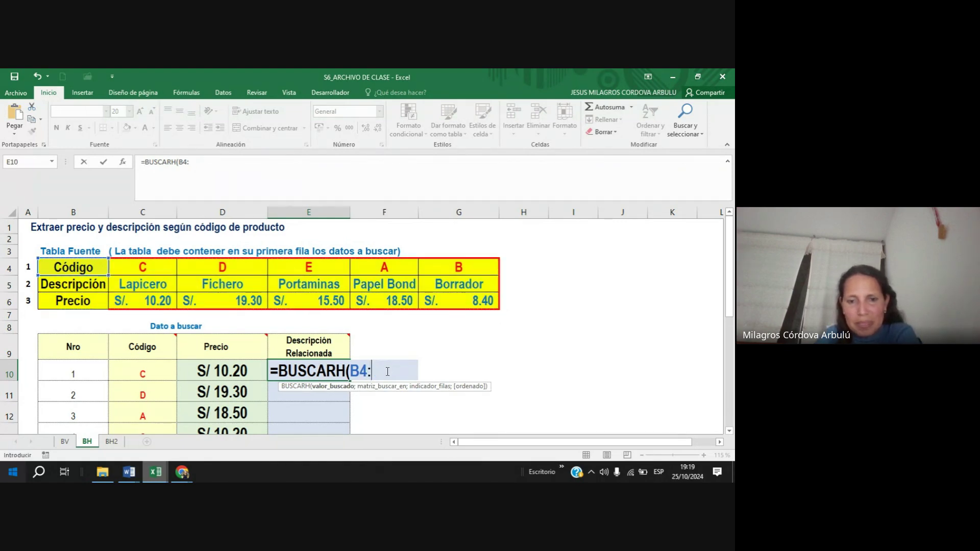
{"action": "key", "text": "BackSpace"}
{"action": "key", "text": "BackSpace"}
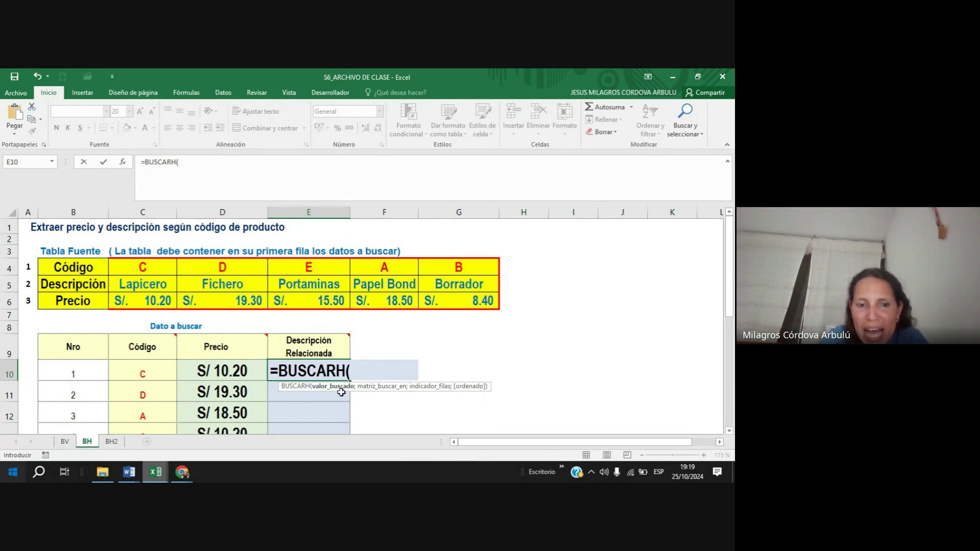
Supply C10 as the lookup value and the source table B4:G6 as the search matrix in E10's BUSCARH formula.
{"action": "left_click", "coordinate": [158, 372]}
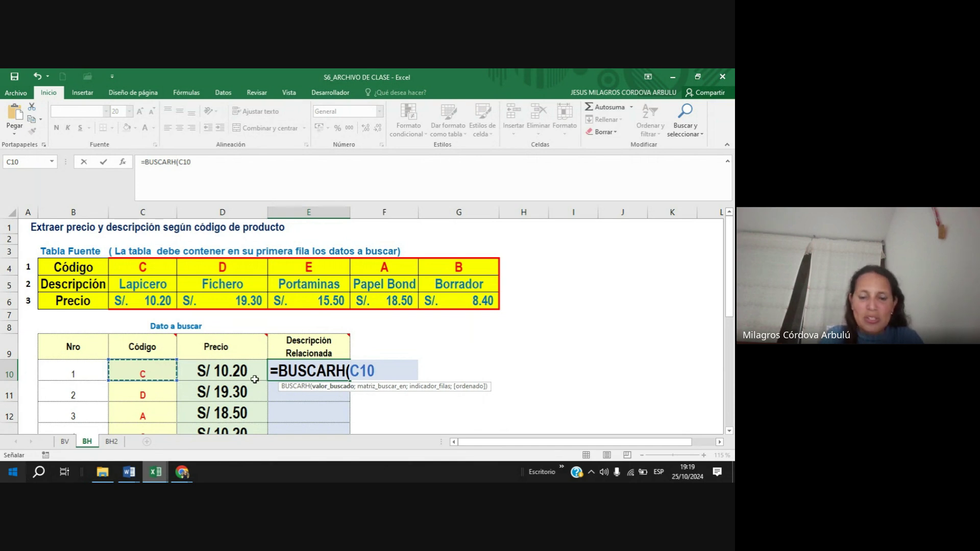
{"action": "type", "text": ";"}
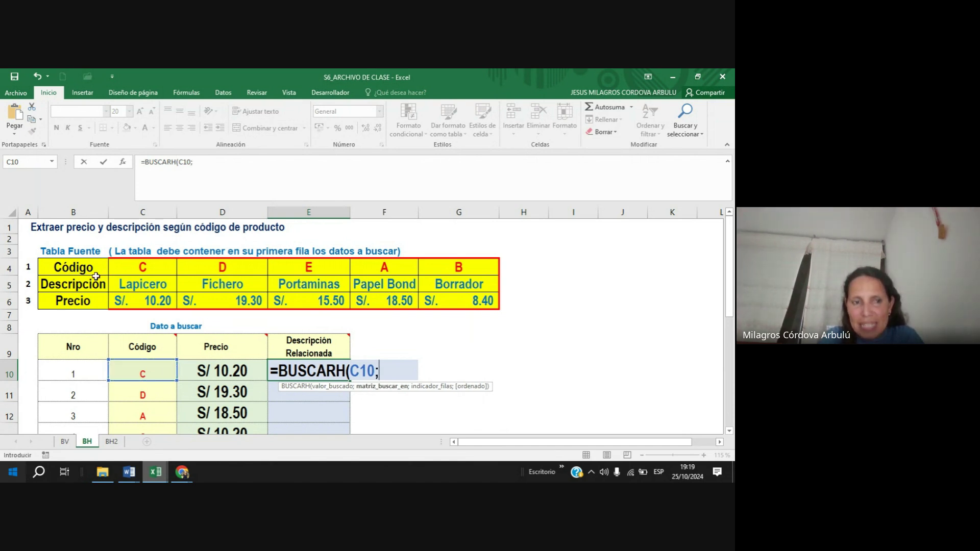
{"action": "left_click_drag", "start_coordinate": [76, 266], "coordinate": [449, 301]}
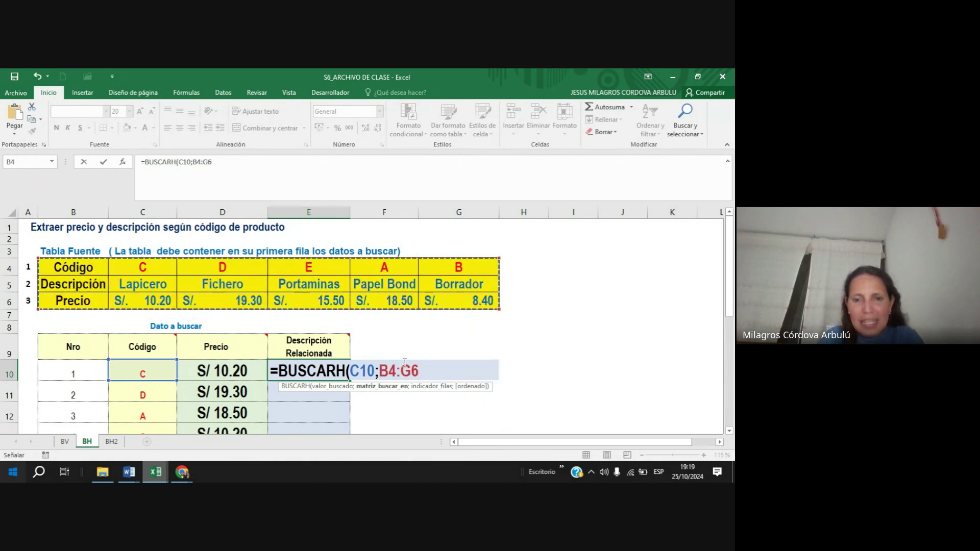
Make the matrix reference in the E10 formula fully absolute as $B$4:$G$6.
{"action": "left_click", "coordinate": [382, 371]}
{"action": "type", "text": "$"}
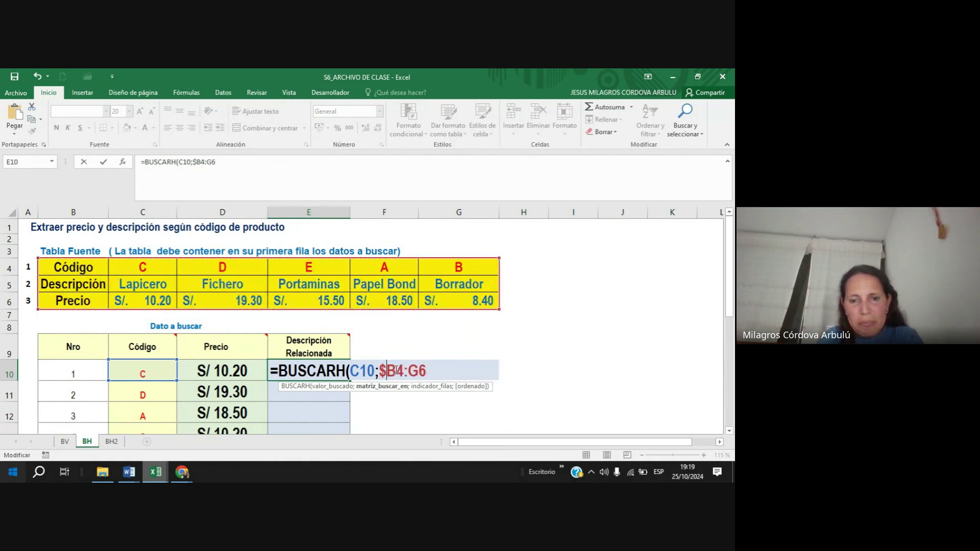
{"action": "key", "text": "Right"}
{"action": "type", "text": "$"}
{"action": "key", "text": "Right"}
{"action": "key", "text": "Right"}
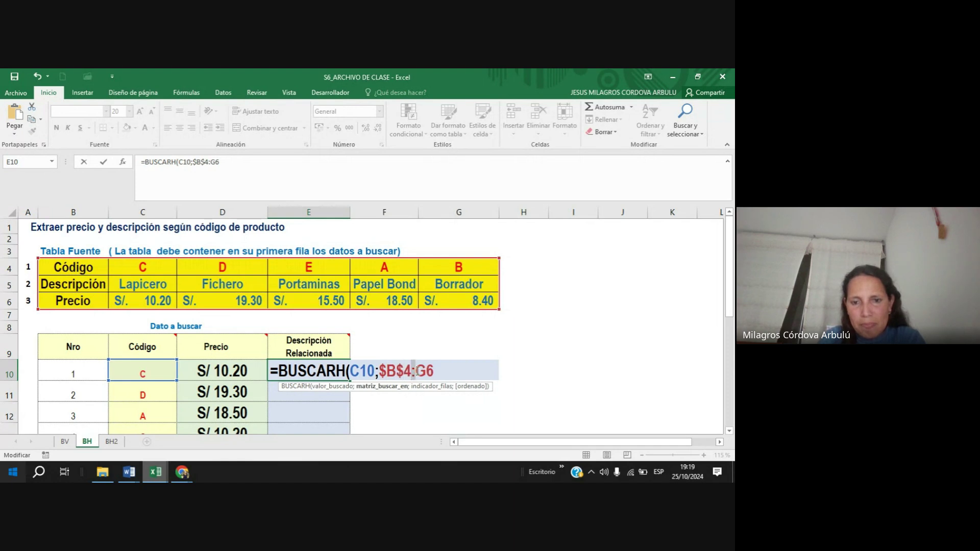
{"action": "type", "text": "$"}
{"action": "key", "text": "Right"}
{"action": "type", "text": "$"}
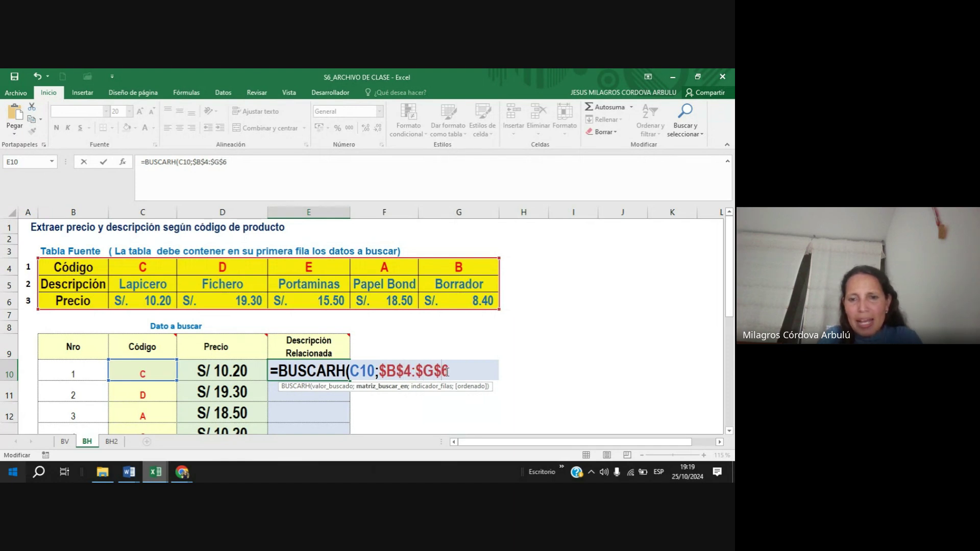
{"action": "key", "text": "Right"}
Complete the E10 formula with row index 2 and FALSO for an exact match, giving =BUSCARH(C10;$B$4:$G$6;2;FALSO).
{"action": "type", "text": ";"}
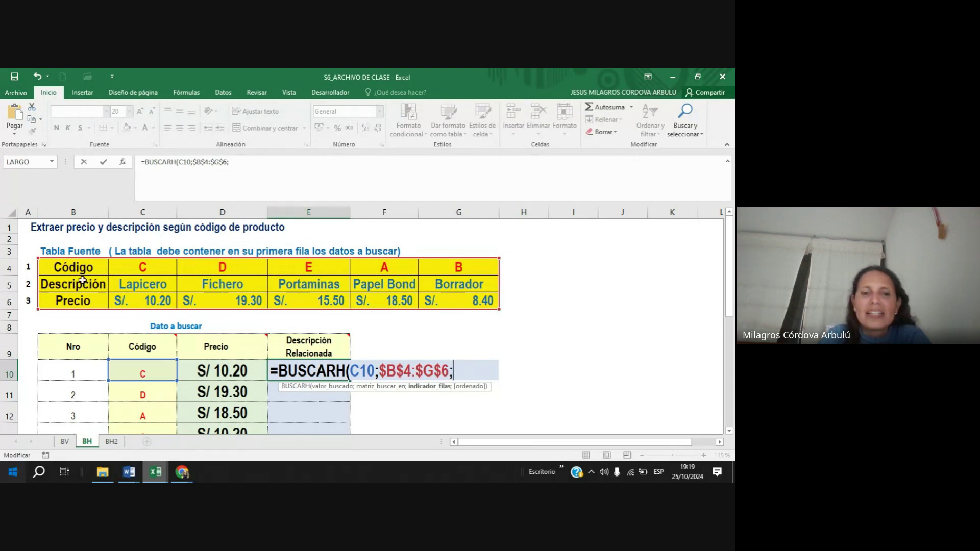
{"action": "type", "text": "2"}
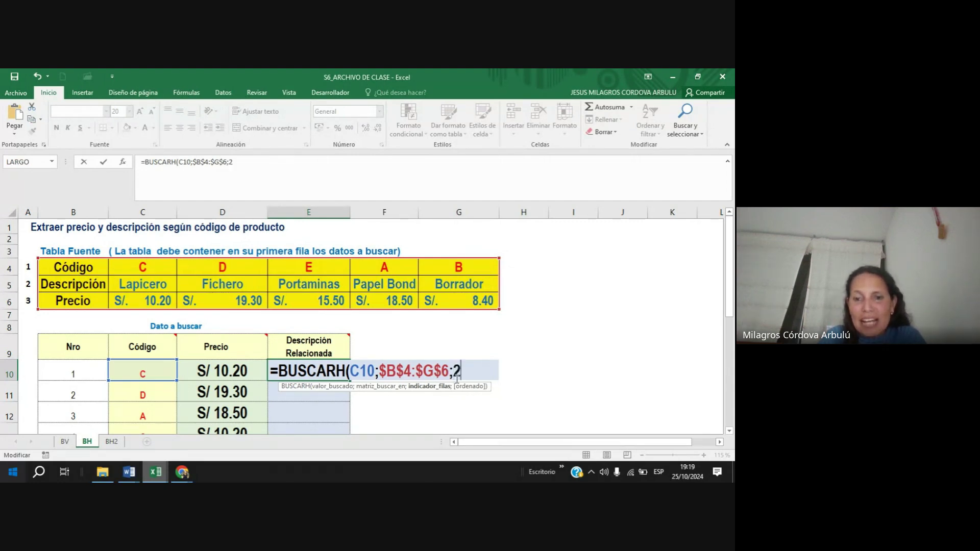
{"action": "type", "text": ";"}
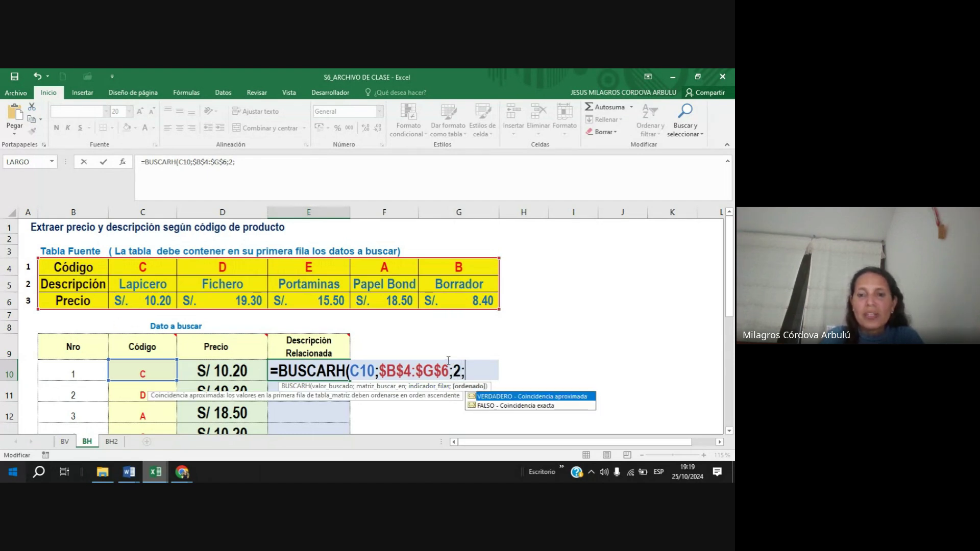
{"action": "key", "text": "Tab"}
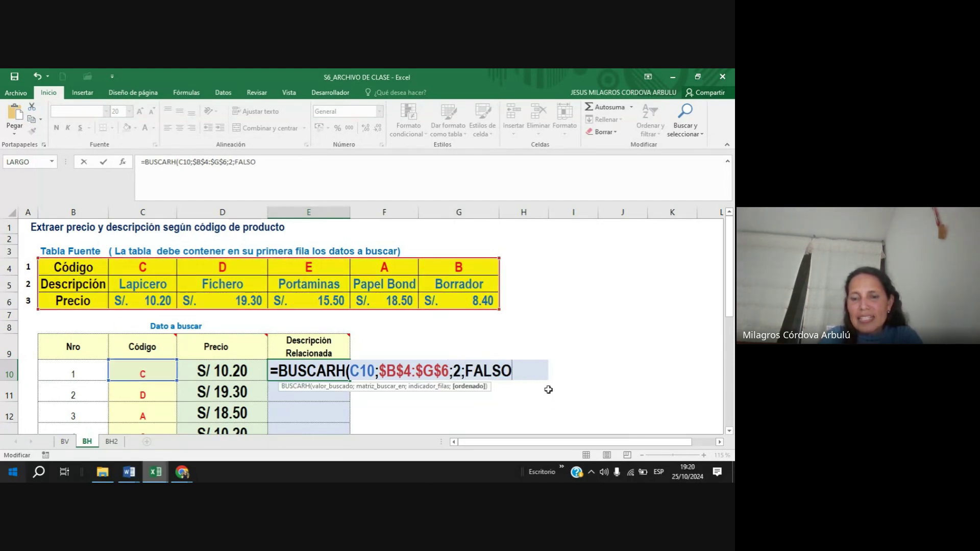
{"action": "type", "text": ")"}
{"action": "key", "text": "Return"}
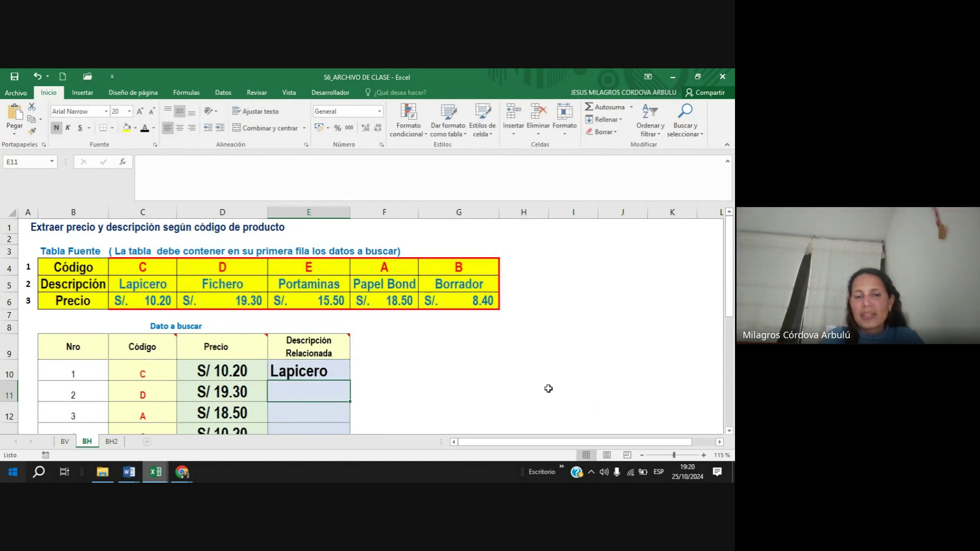
Fill the BUSCARH formula from E10 down the Descripción Relacionada column through E19 and review E10's arguments without changing them.
{"action": "left_click", "coordinate": [349, 368]}
{"action": "double_click", "coordinate": [350, 381]}
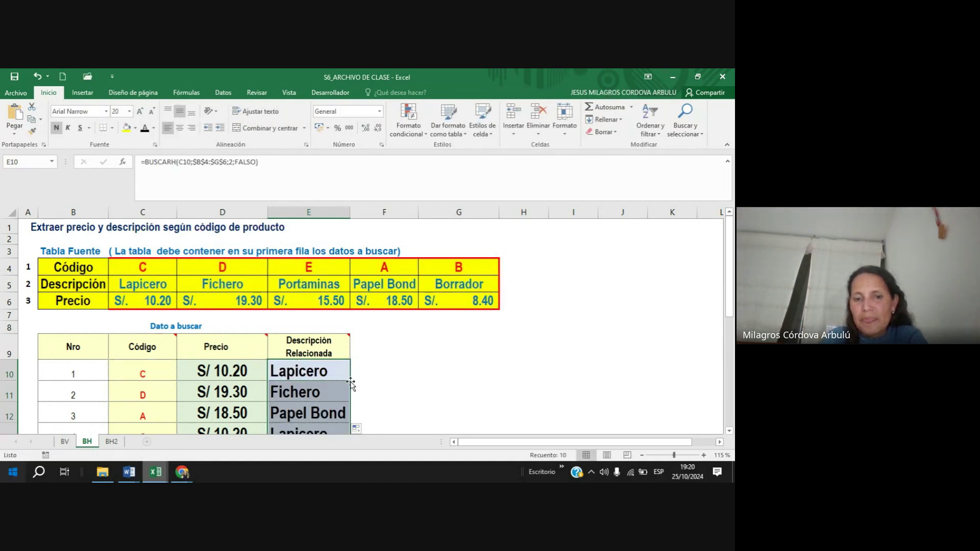
{"action": "scroll", "coordinate": [390, 368], "scroll_direction": "down", "scroll_amount": 3}
{"action": "scroll", "coordinate": [390, 367], "scroll_direction": "up", "scroll_amount": 3}
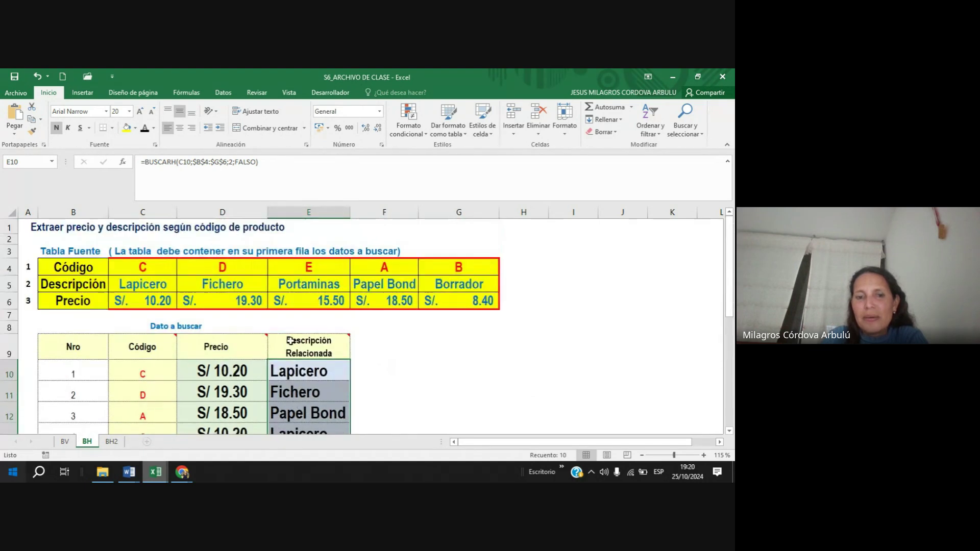
{"action": "double_click", "coordinate": [309, 366]}
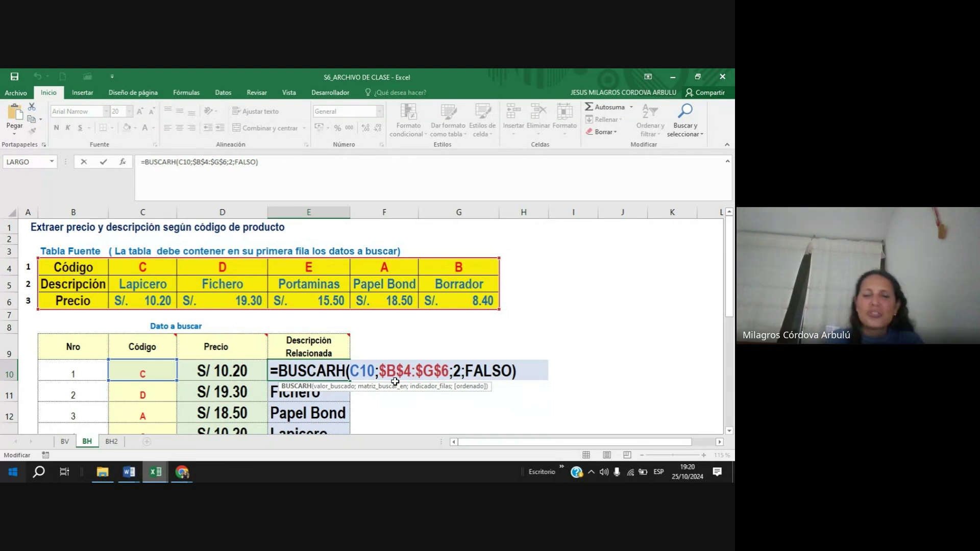
{"action": "key", "text": "Return"}
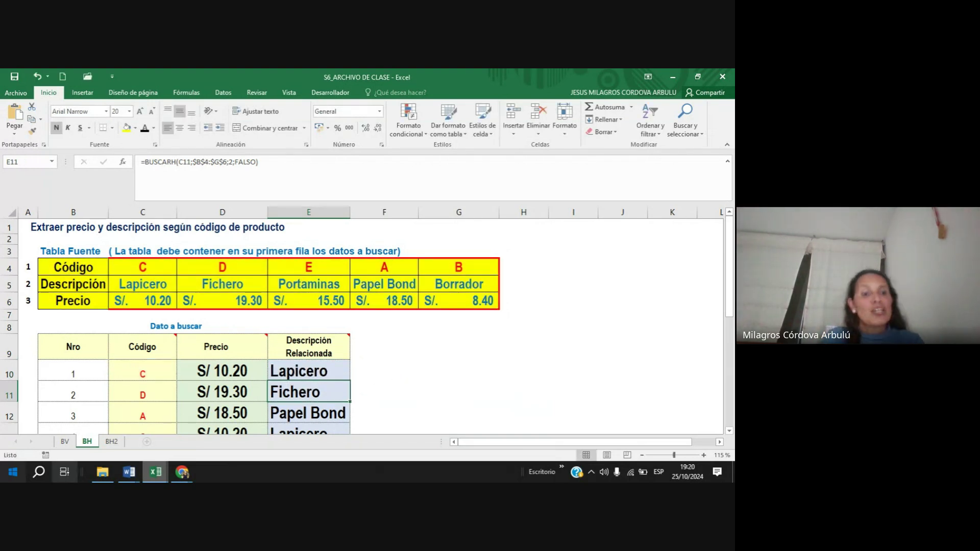
Switch to the Google Meet call in Chrome, read the participants' chat replies, and dismiss the WhatsApp notification.
{"action": "mouse_move", "coordinate": [162, 479]}
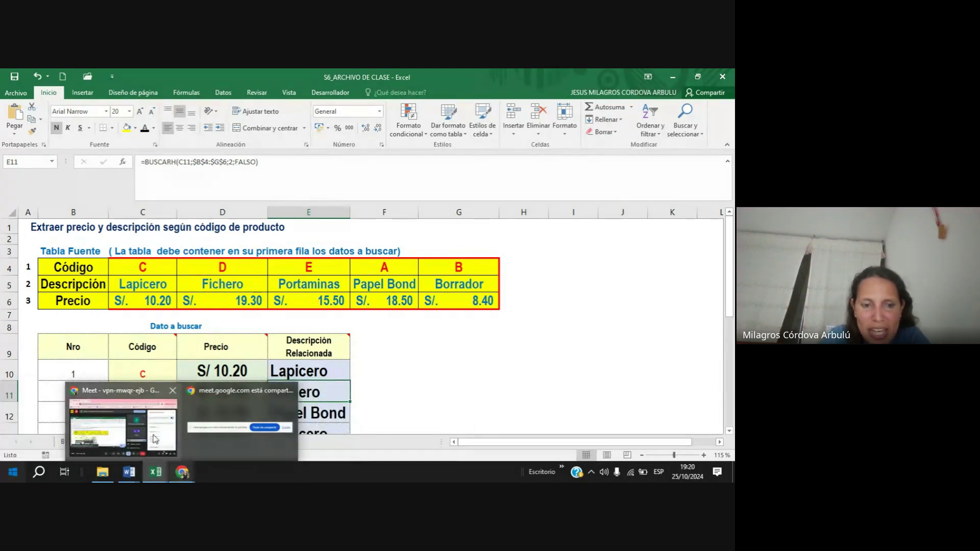
{"action": "left_click", "coordinate": [165, 431]}
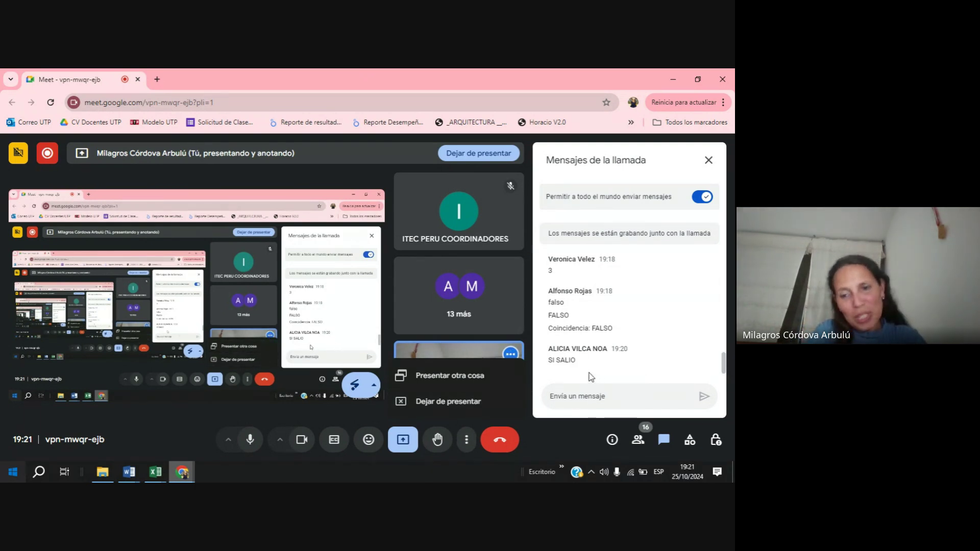
{"action": "left_click", "coordinate": [591, 391]}
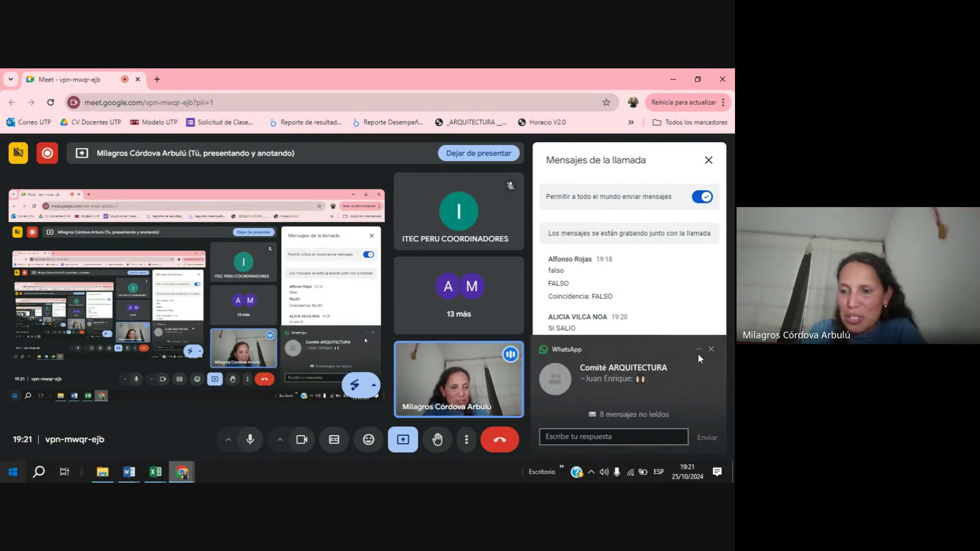
{"action": "left_click", "coordinate": [712, 351]}
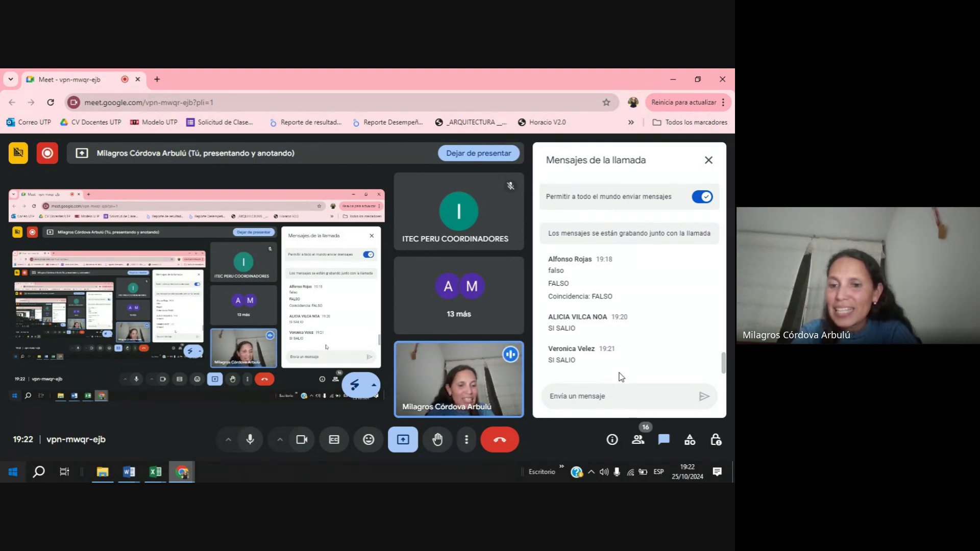
Look through the call's full participant list, close it, and reopen the call messages to read the replies.
{"action": "left_click", "coordinate": [638, 440]}
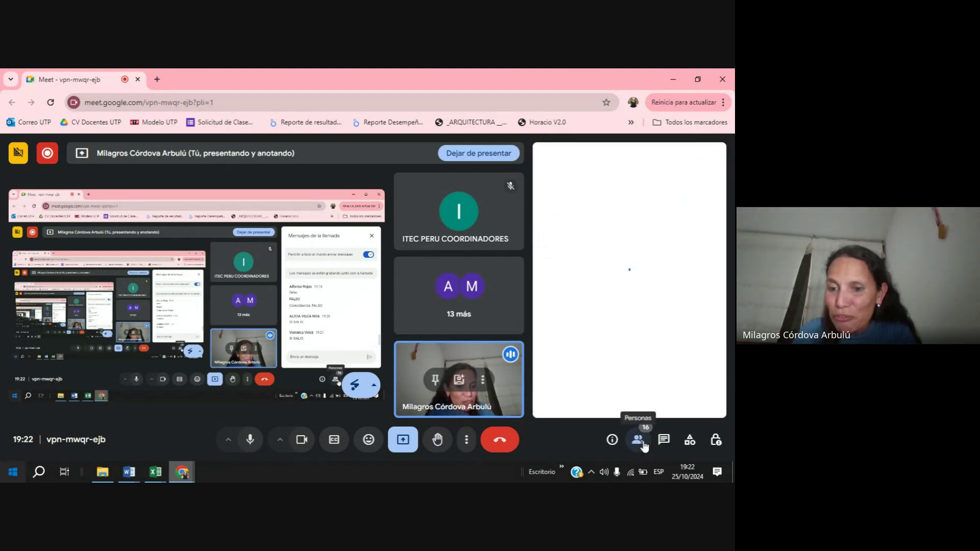
{"action": "scroll", "coordinate": [654, 317], "scroll_direction": "down", "scroll_amount": 2}
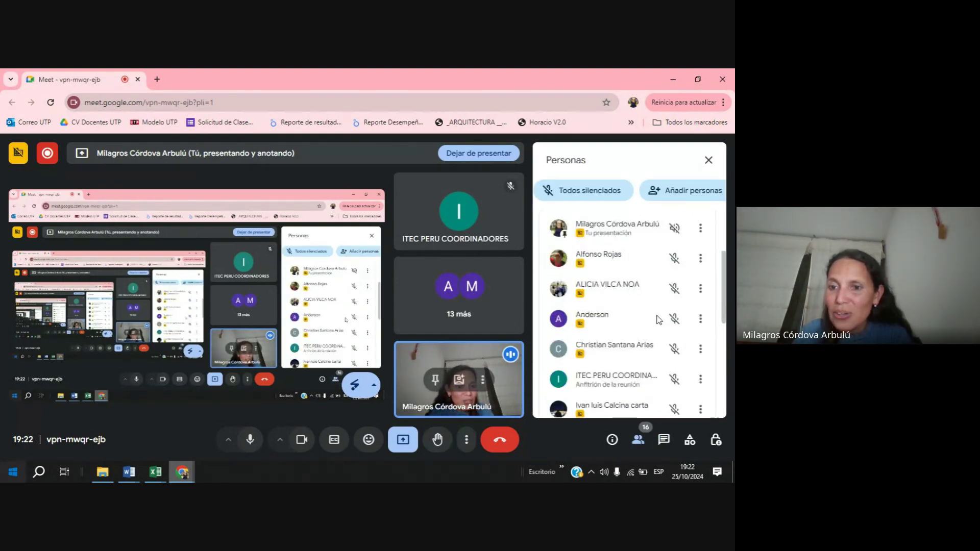
{"action": "scroll", "coordinate": [653, 319], "scroll_direction": "down", "scroll_amount": 1}
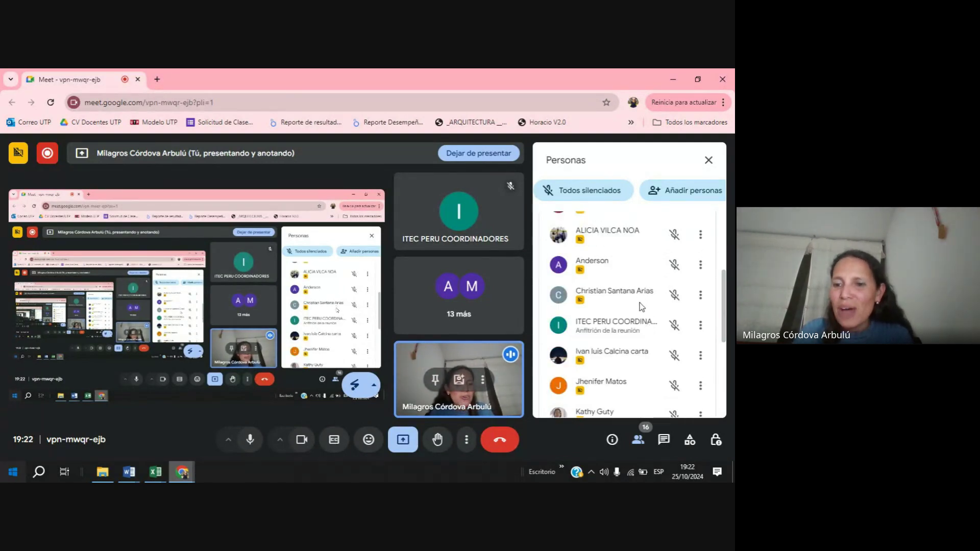
{"action": "scroll", "coordinate": [641, 311], "scroll_direction": "down", "scroll_amount": 1}
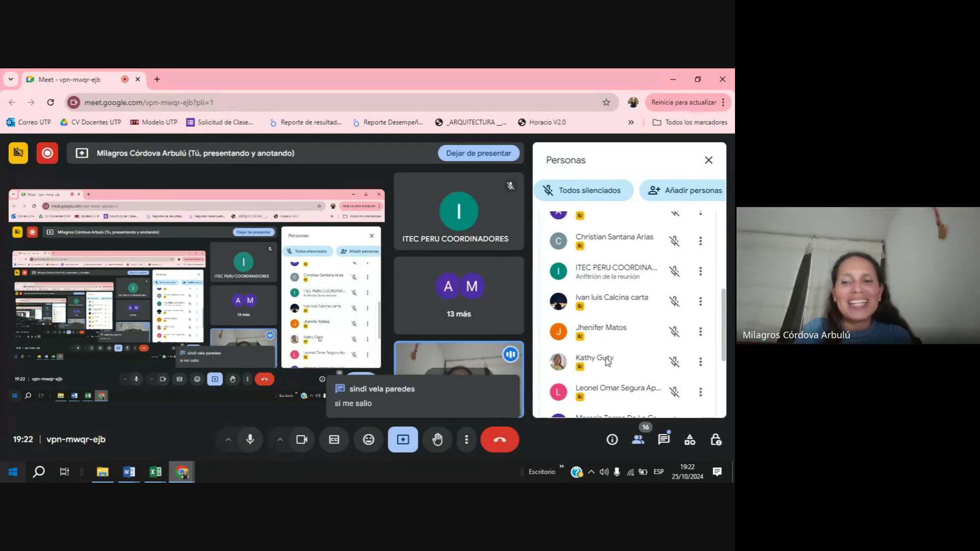
{"action": "scroll", "coordinate": [612, 364], "scroll_direction": "down", "scroll_amount": 1}
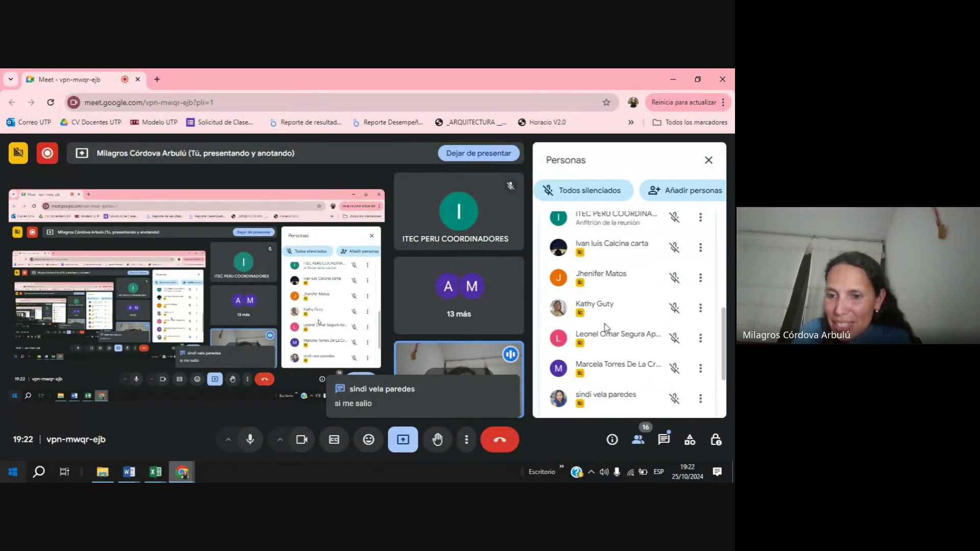
{"action": "scroll", "coordinate": [619, 350], "scroll_direction": "down", "scroll_amount": 1}
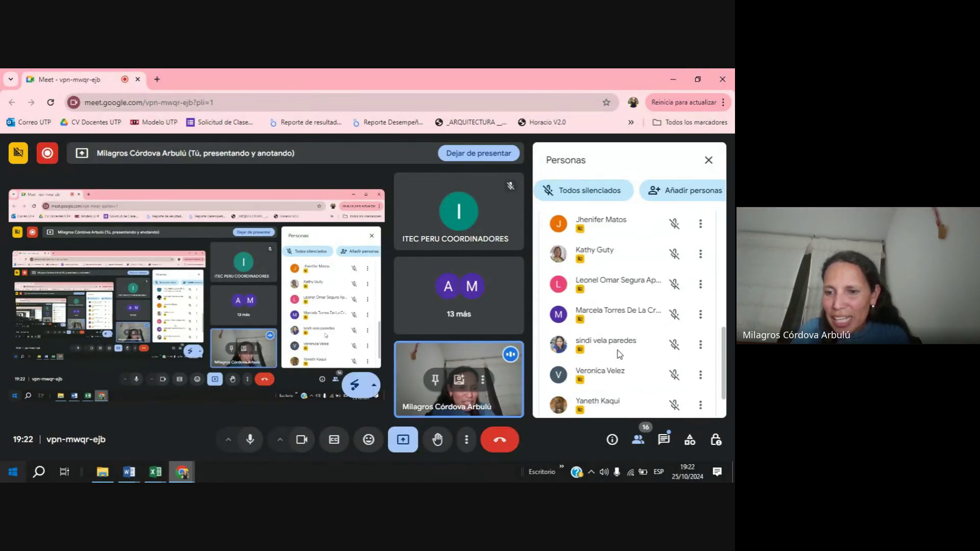
{"action": "scroll", "coordinate": [621, 353], "scroll_direction": "down", "scroll_amount": 1}
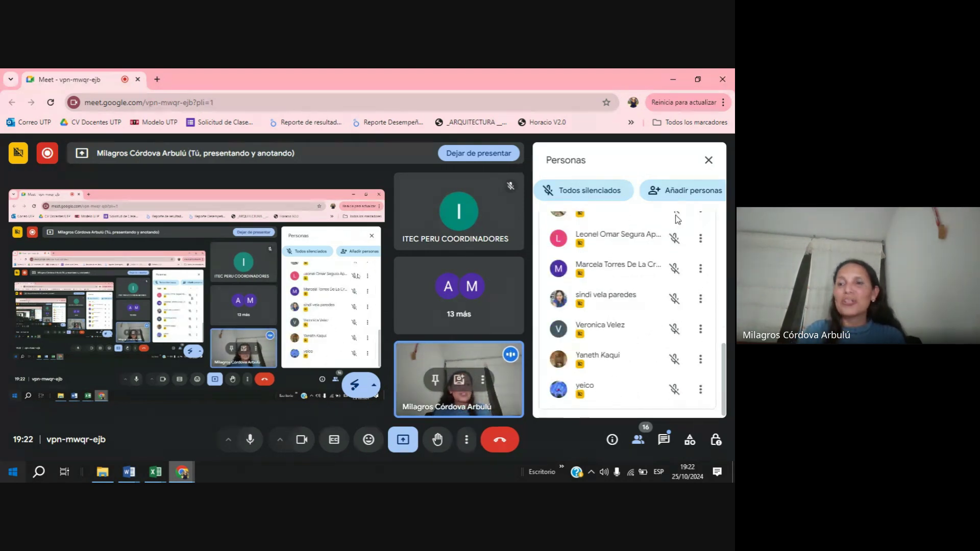
{"action": "left_click", "coordinate": [713, 162]}
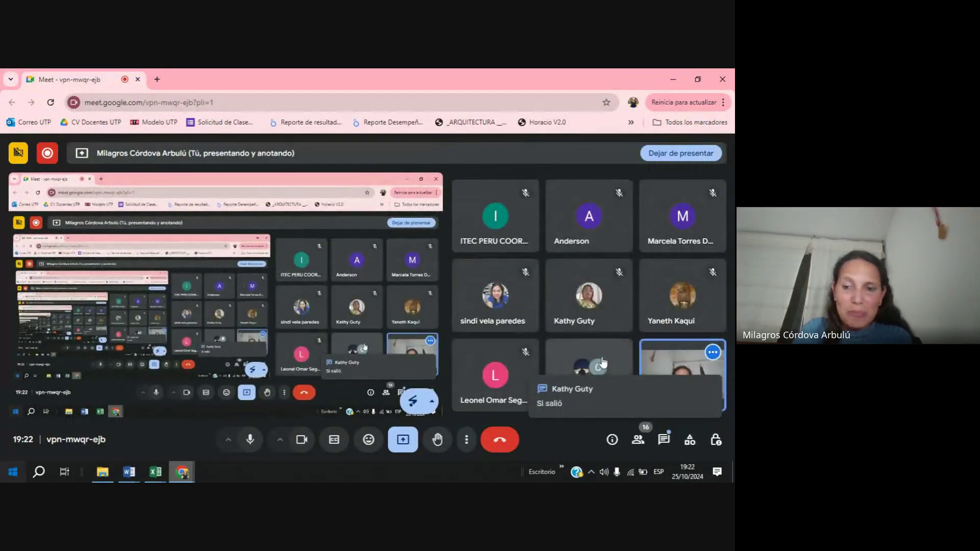
{"action": "left_click", "coordinate": [663, 440]}
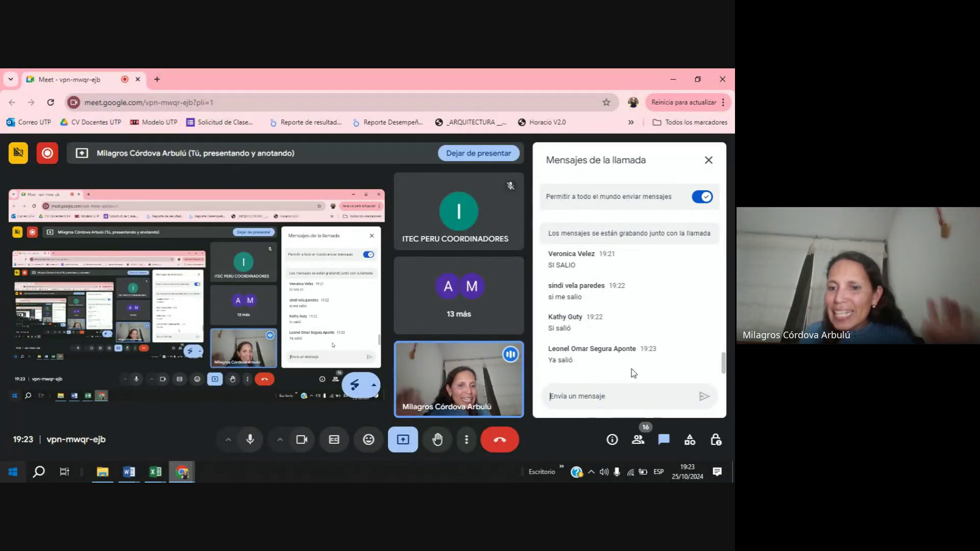
Switch to the S6_ARCHIVO DE CLASE workbook in Excel and examine the BV sheet's lookup rows for references R002 and R012.
{"action": "mouse_move", "coordinate": [181, 472]}
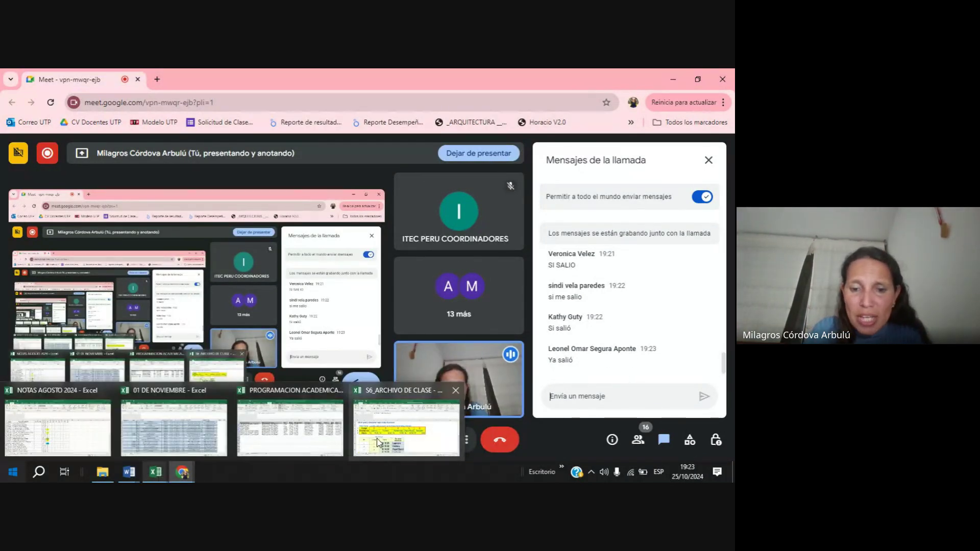
{"action": "left_click", "coordinate": [112, 449]}
{"action": "left_click", "coordinate": [65, 441]}
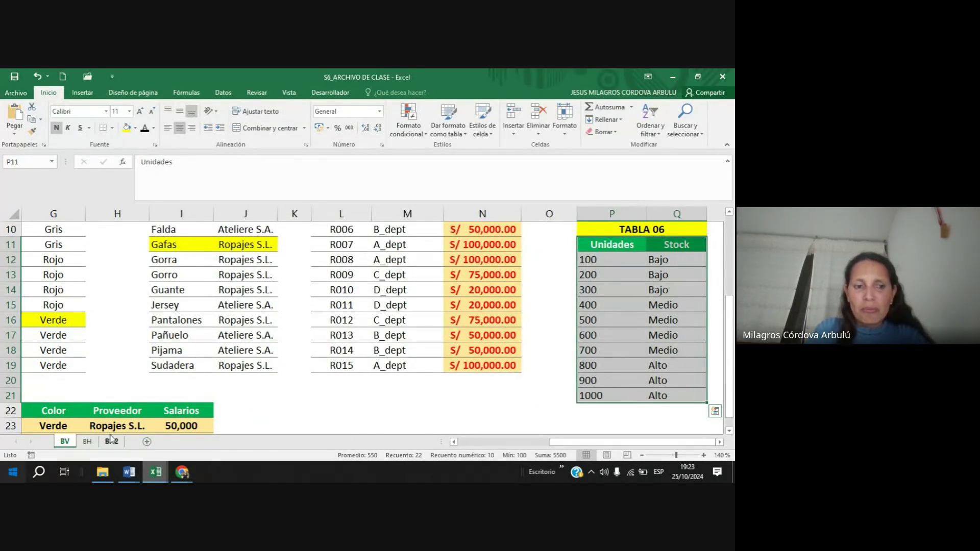
{"action": "scroll", "coordinate": [137, 400], "scroll_direction": "down", "scroll_amount": 3}
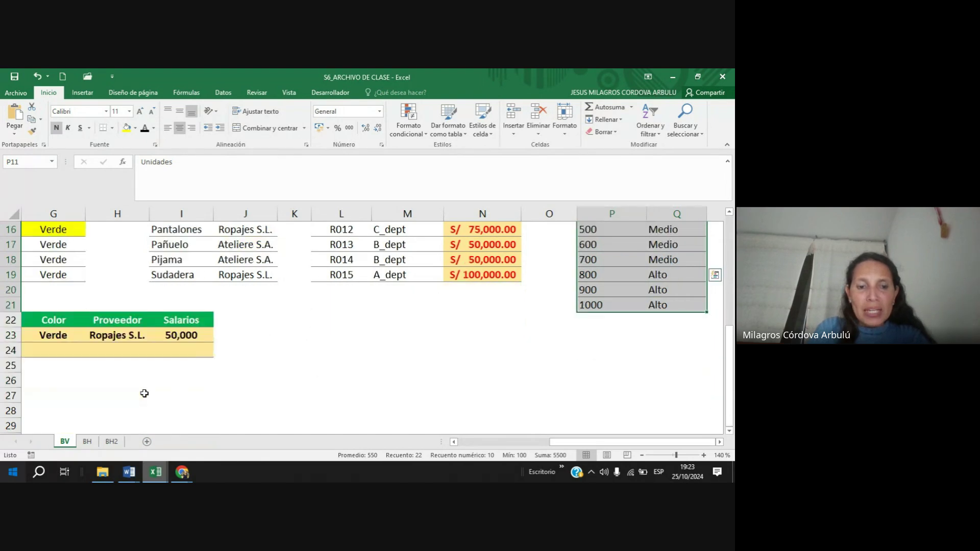
{"action": "left_click_drag", "start_coordinate": [555, 445], "coordinate": [478, 443]}
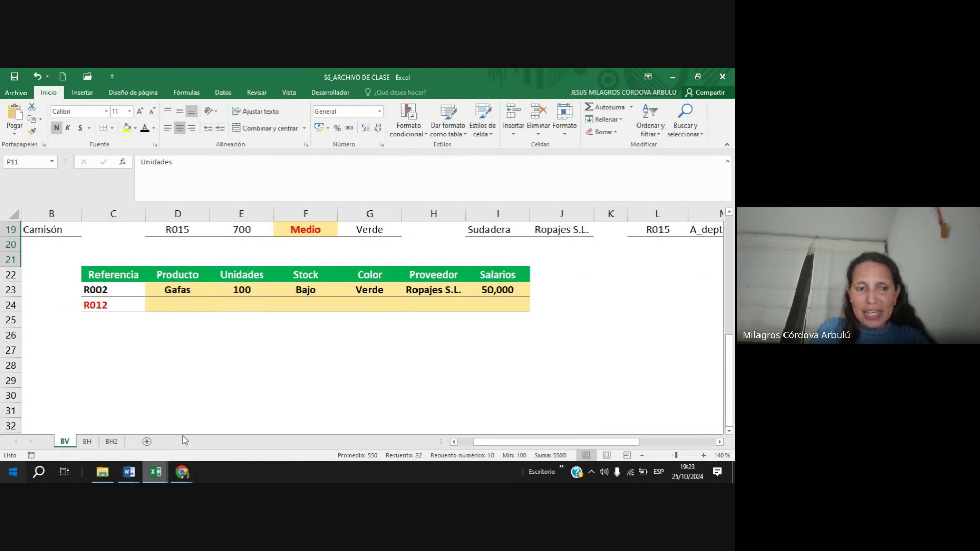
Open the BH2 sheet and examine its Tabla de fletes and the price, total, freight, discount and sale columns.
{"action": "left_click", "coordinate": [112, 441]}
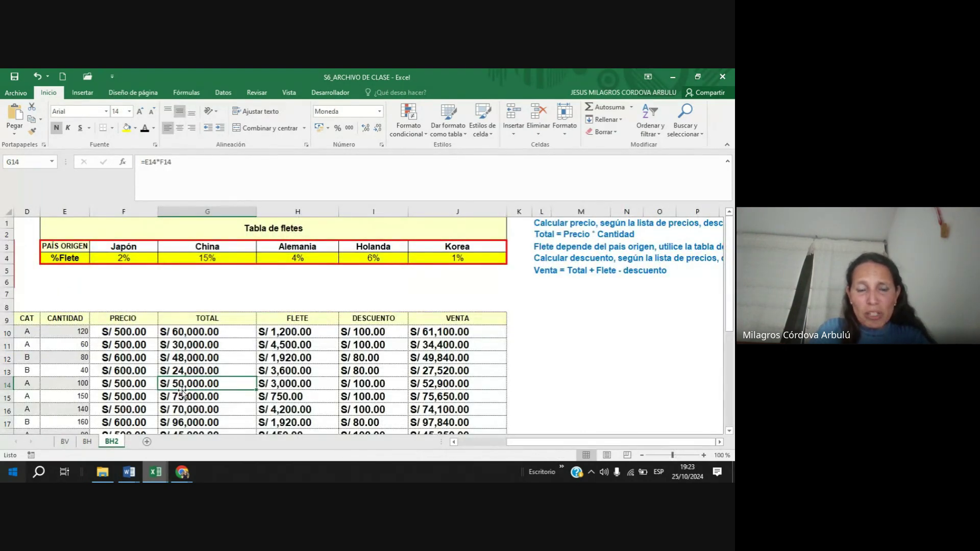
{"action": "scroll", "coordinate": [137, 427], "scroll_direction": "down", "scroll_amount": 4}
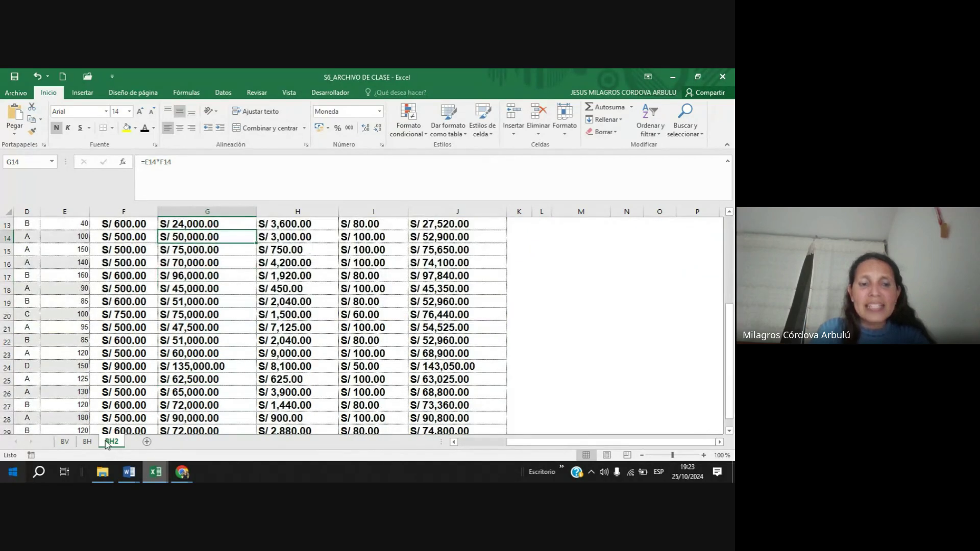
{"action": "scroll", "coordinate": [125, 387], "scroll_direction": "up", "scroll_amount": 4}
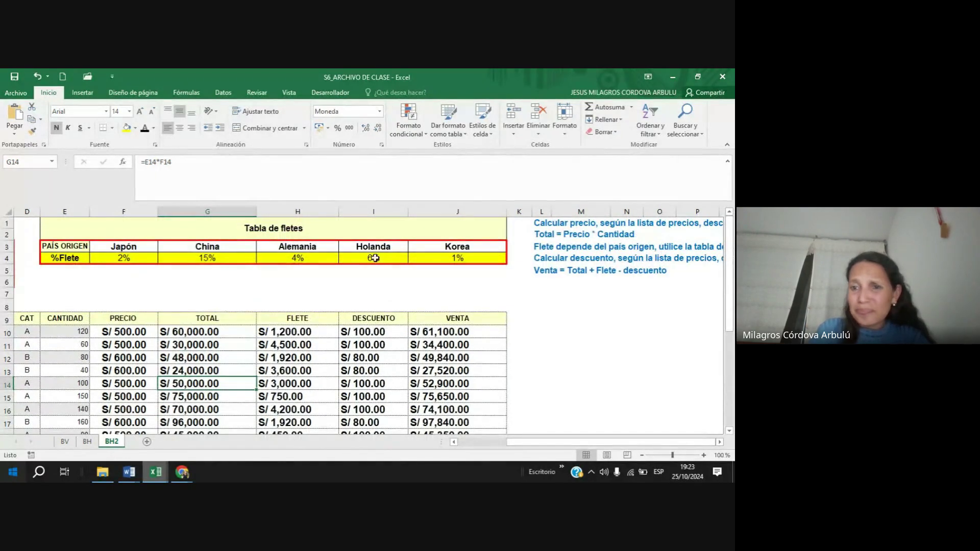
Examine the BH2 sheet's price and freight tables and the row 10 formulas for price, total, freight, discount and sale.
{"action": "left_click", "coordinate": [426, 267]}
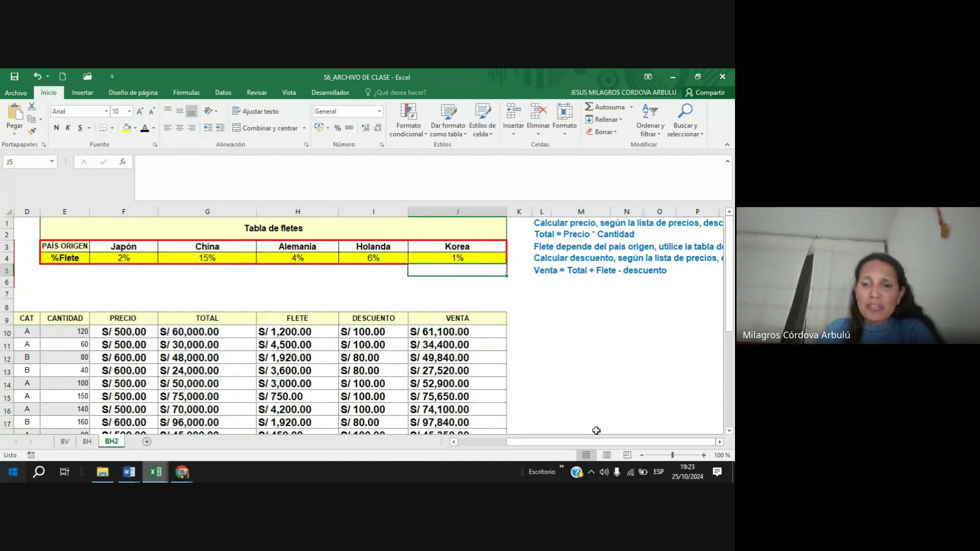
{"action": "left_click_drag", "start_coordinate": [552, 441], "coordinate": [501, 441]}
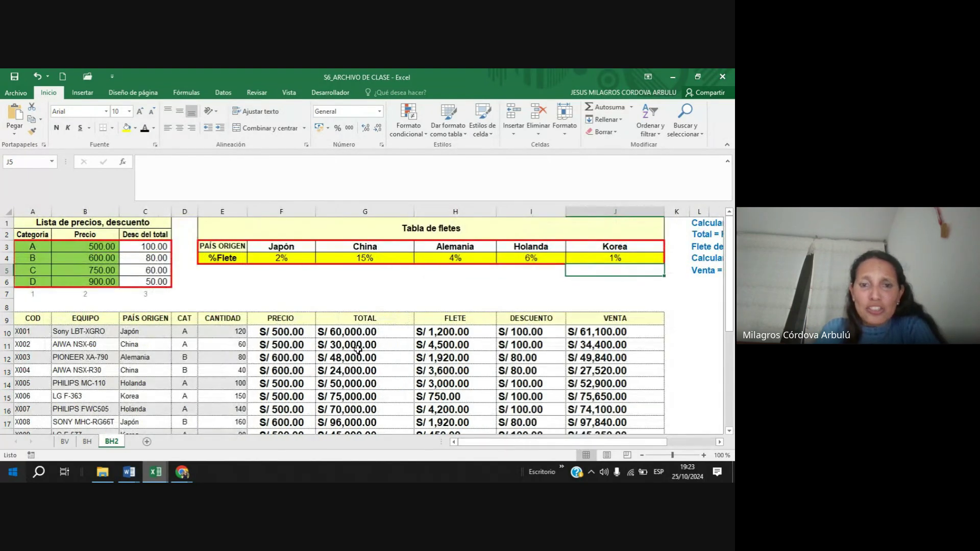
{"action": "scroll", "coordinate": [401, 318], "scroll_direction": "down", "scroll_amount": 7}
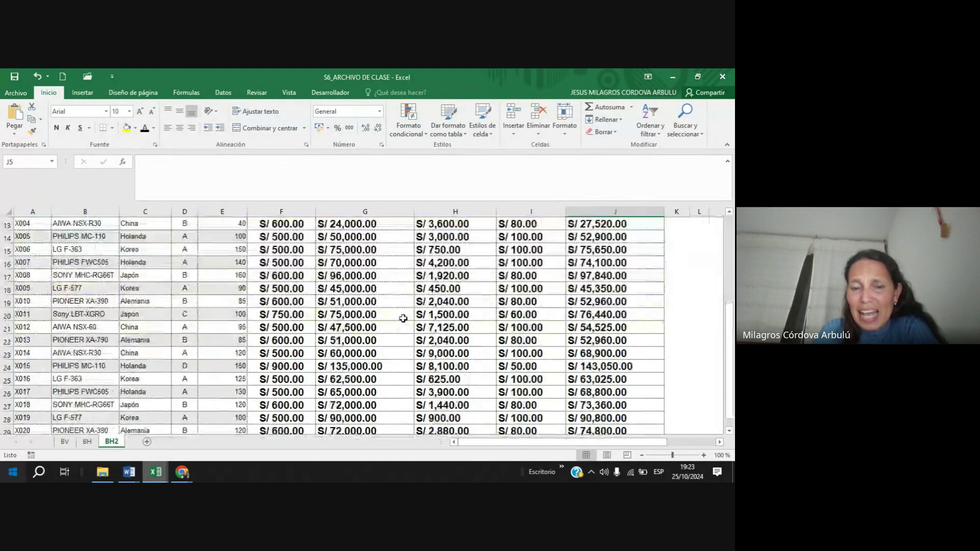
{"action": "scroll", "coordinate": [401, 318], "scroll_direction": "up", "scroll_amount": 5}
{"action": "left_click", "coordinate": [270, 262]}
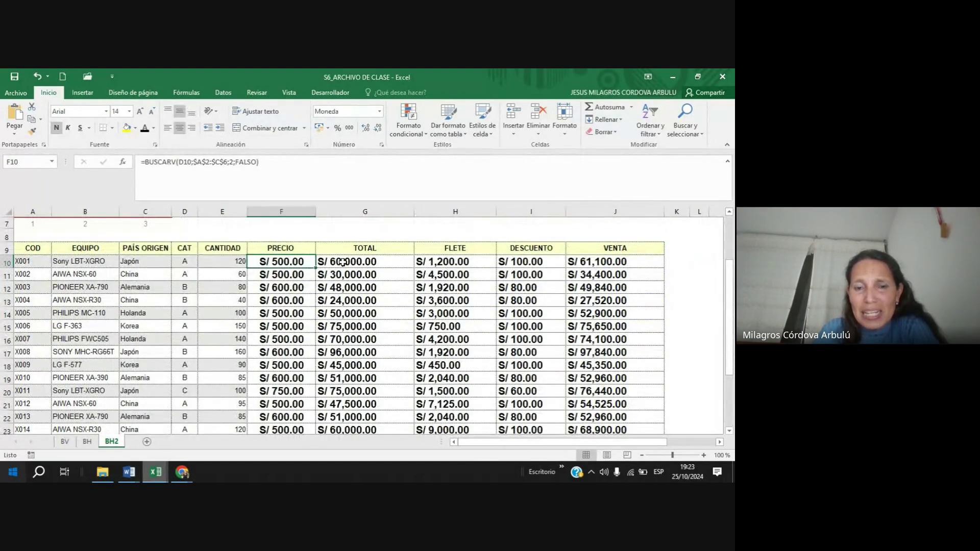
{"action": "left_click", "coordinate": [404, 264]}
{"action": "left_click", "coordinate": [449, 264]}
{"action": "left_click", "coordinate": [516, 264]}
{"action": "left_click", "coordinate": [588, 264]}
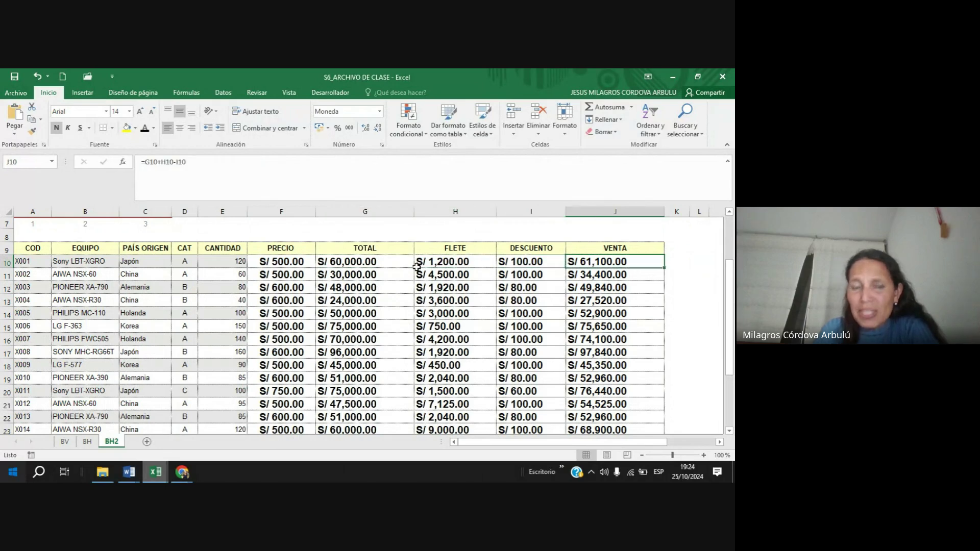
Review the BH2 equipment rows from X001 to X020 against the price list and freight table.
{"action": "scroll", "coordinate": [196, 317], "scroll_direction": "up", "scroll_amount": 2}
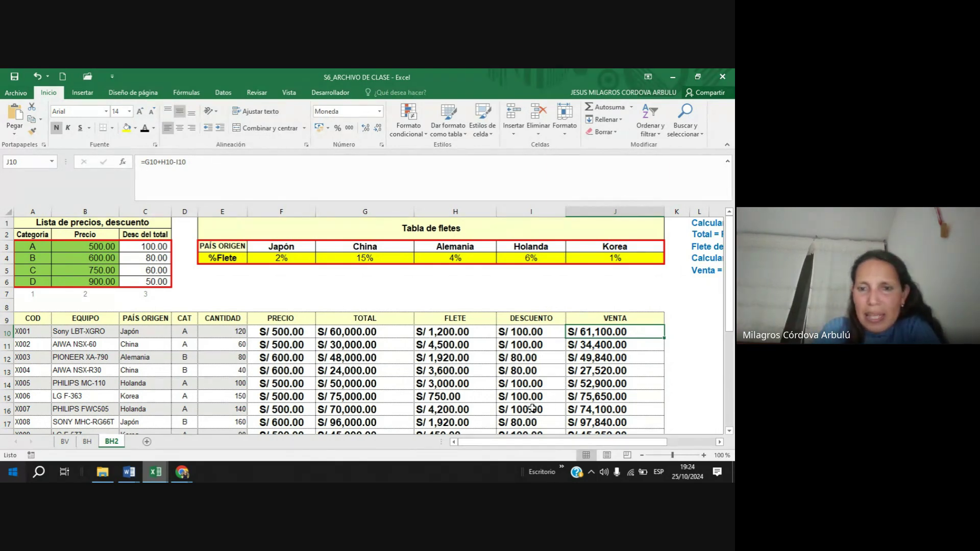
{"action": "scroll", "coordinate": [419, 371], "scroll_direction": "down", "scroll_amount": 5}
{"action": "scroll", "coordinate": [413, 376], "scroll_direction": "up", "scroll_amount": 5}
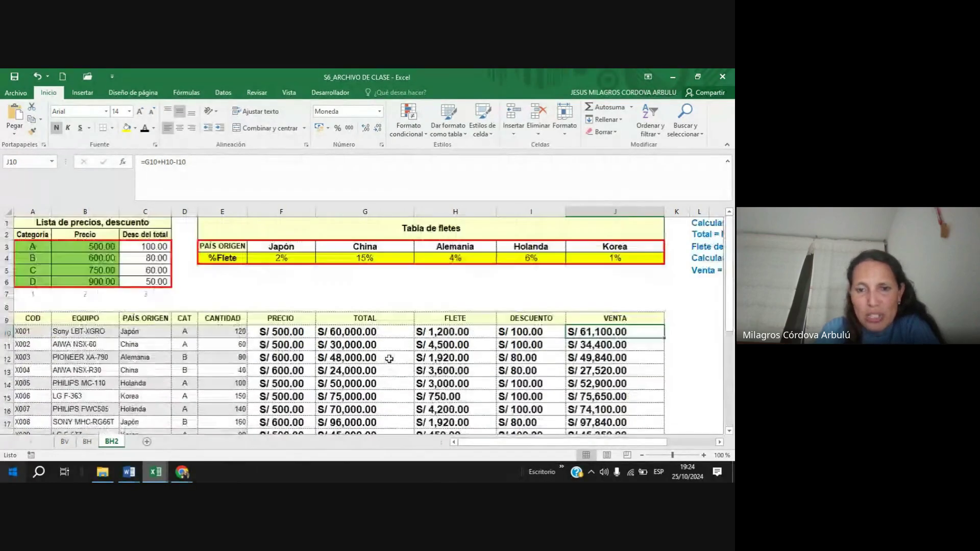
{"action": "scroll", "coordinate": [358, 337], "scroll_direction": "down", "scroll_amount": 5}
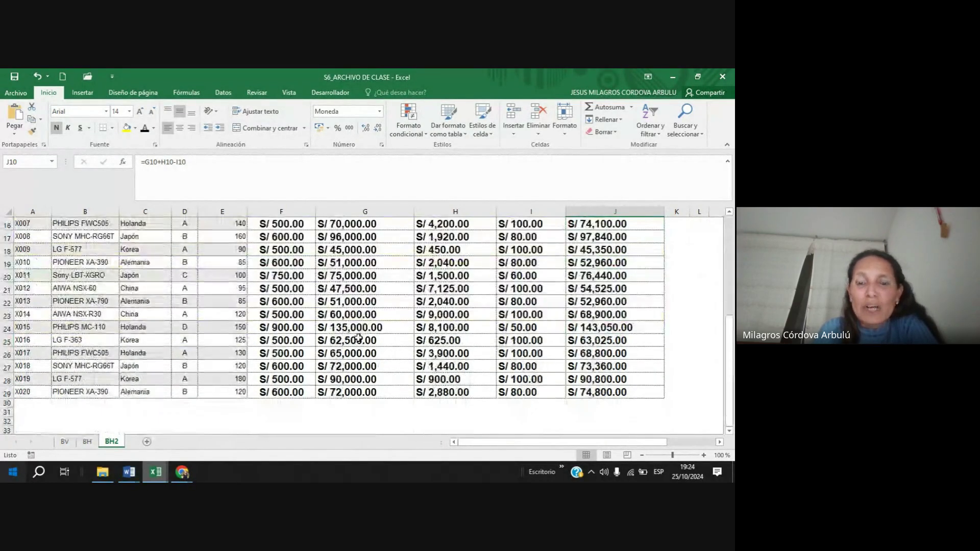
{"action": "scroll", "coordinate": [363, 331], "scroll_direction": "up", "scroll_amount": 1}
{"action": "scroll", "coordinate": [362, 327], "scroll_direction": "up", "scroll_amount": 4}
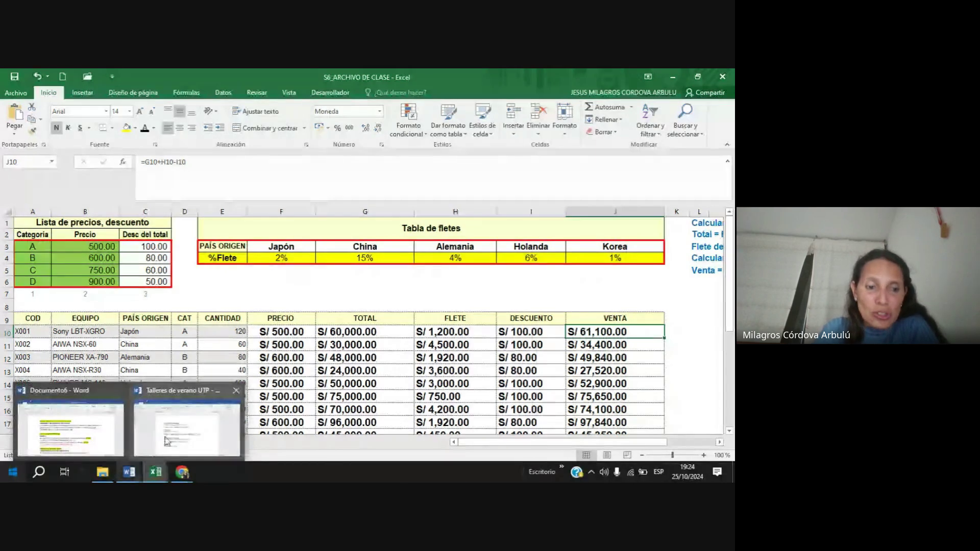
{"action": "left_click", "coordinate": [354, 384]}
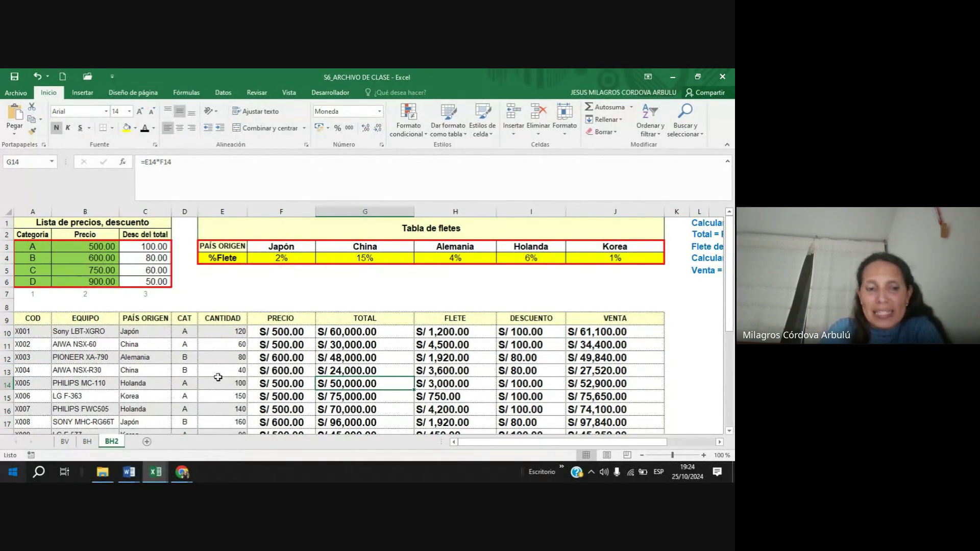
{"action": "right_click", "coordinate": [113, 442]}
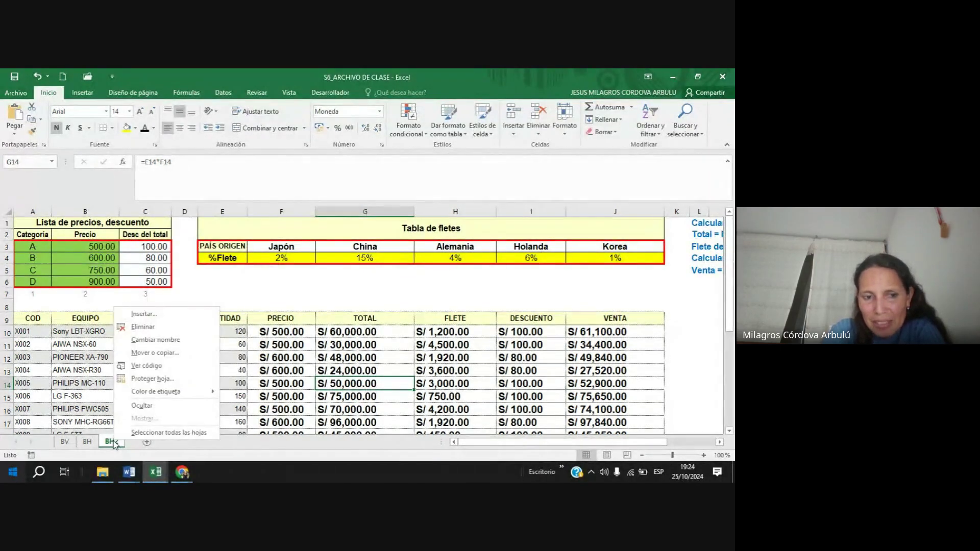
{"action": "left_click", "coordinate": [154, 352]}
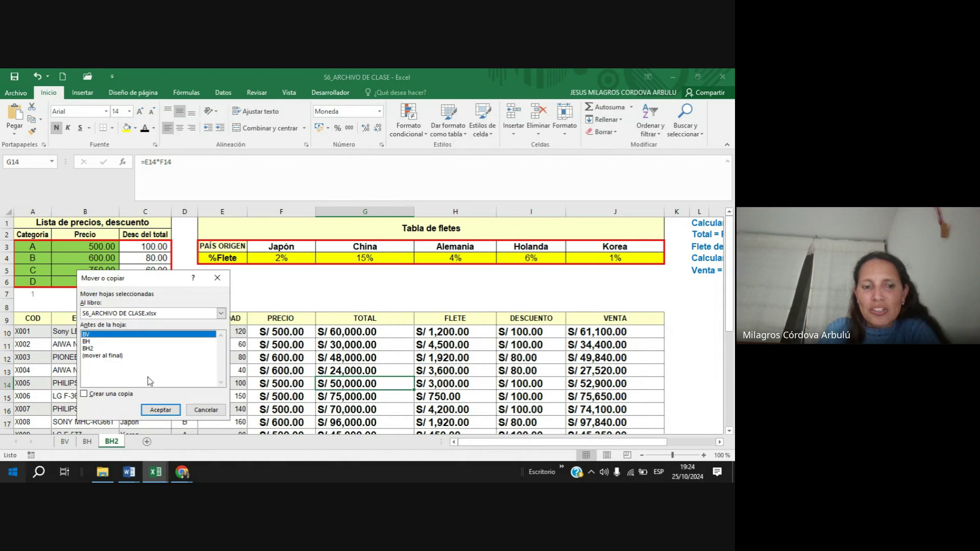
{"action": "left_click", "coordinate": [204, 411]}
Create a copy of the BH2 sheet and place it at the end of the workbook.
{"action": "right_click", "coordinate": [115, 444]}
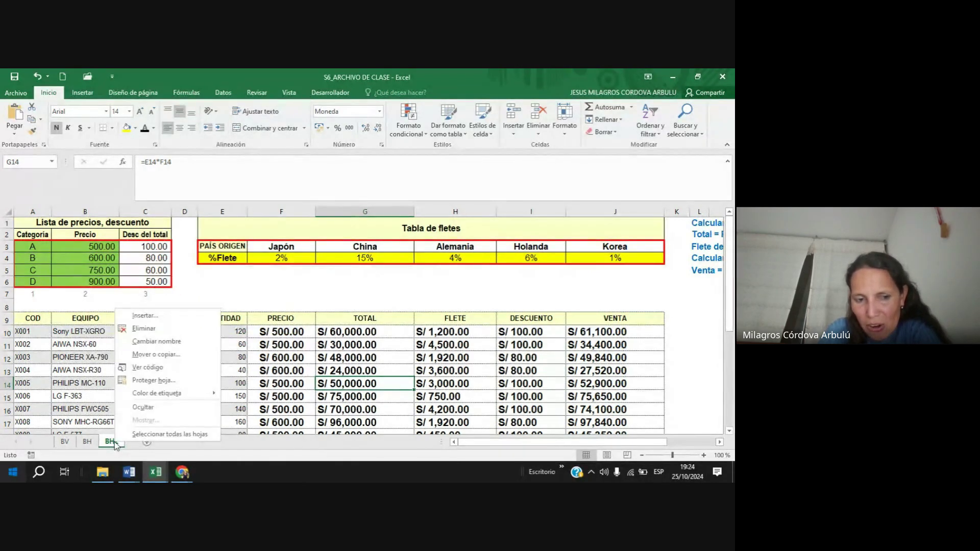
{"action": "left_click", "coordinate": [158, 354]}
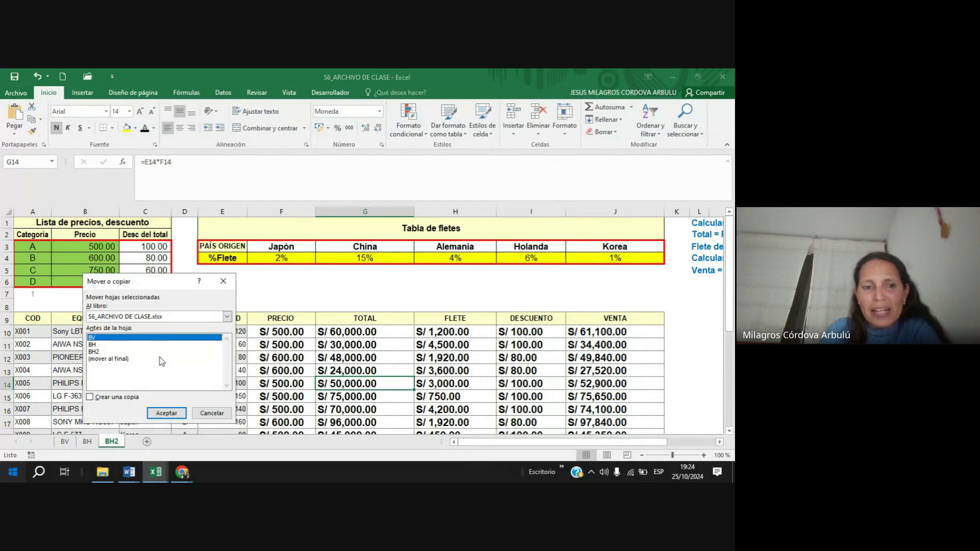
{"action": "left_click", "coordinate": [92, 397]}
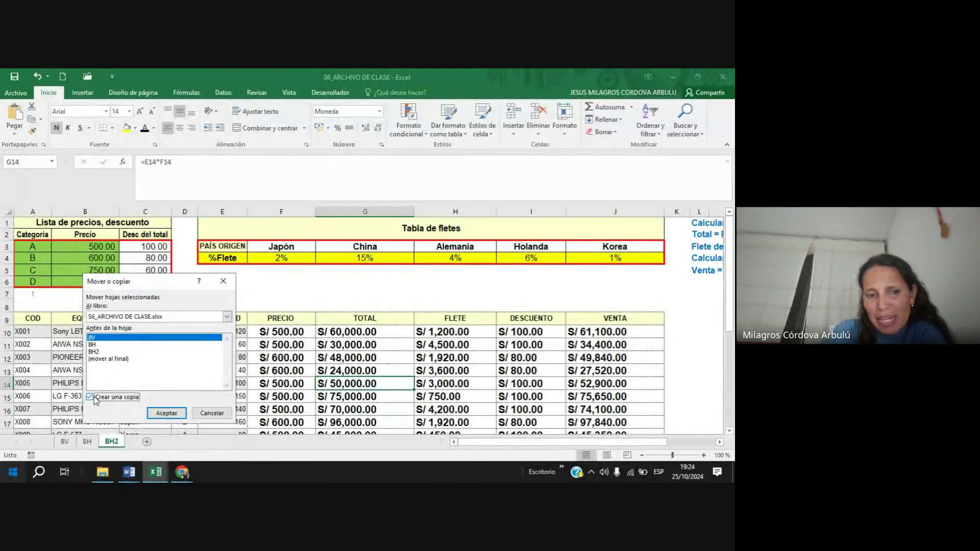
{"action": "left_click", "coordinate": [109, 359]}
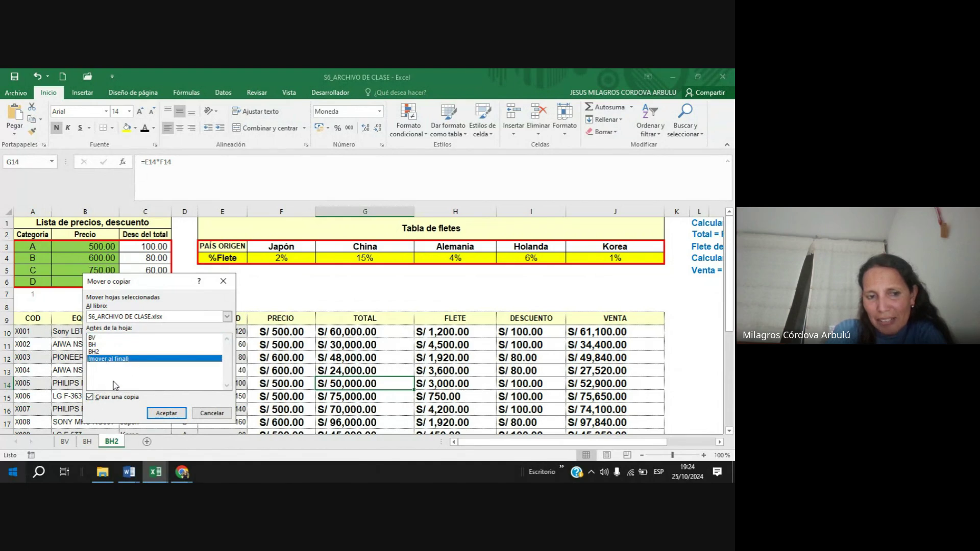
{"action": "left_click", "coordinate": [174, 414]}
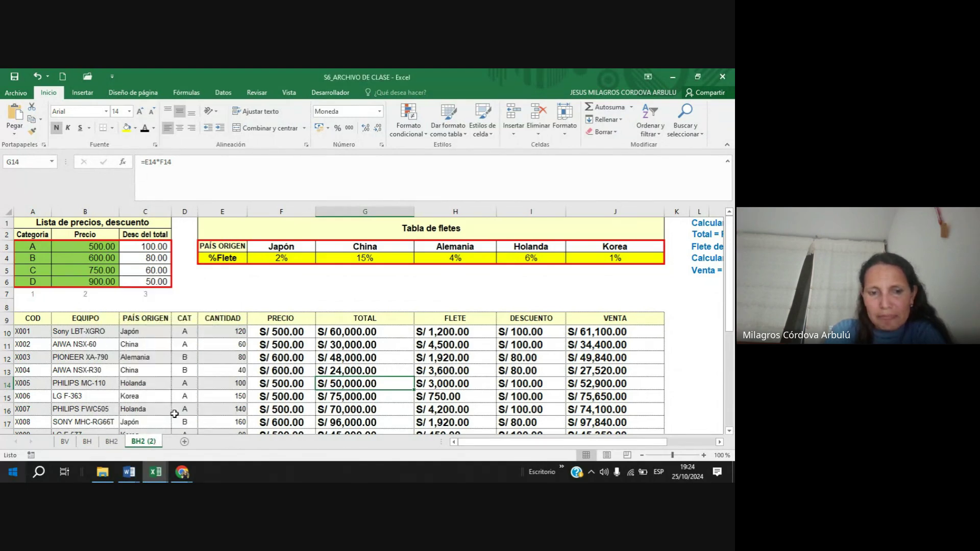
Rename the duplicated BH2 sheet as COPIA.
{"action": "double_click", "coordinate": [151, 442]}
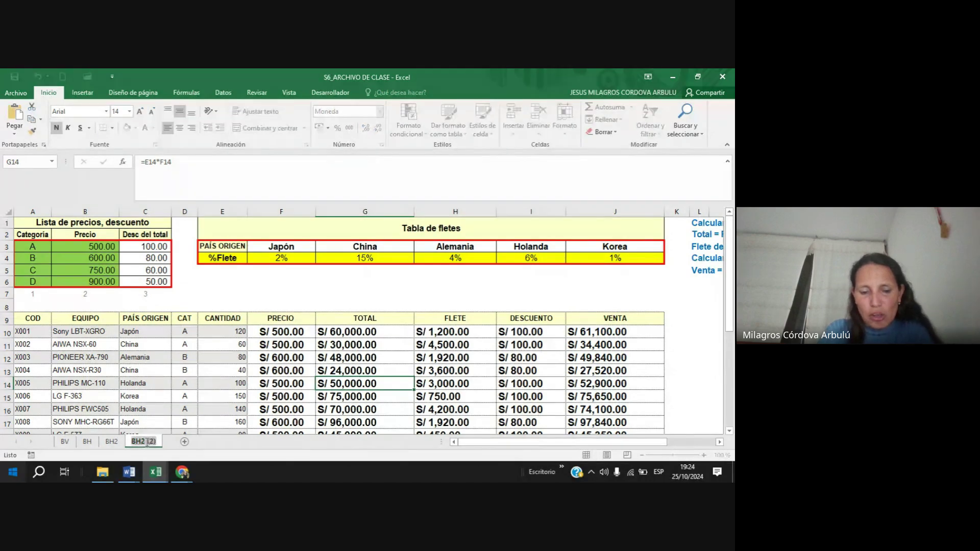
{"action": "type", "text": "copiua"}
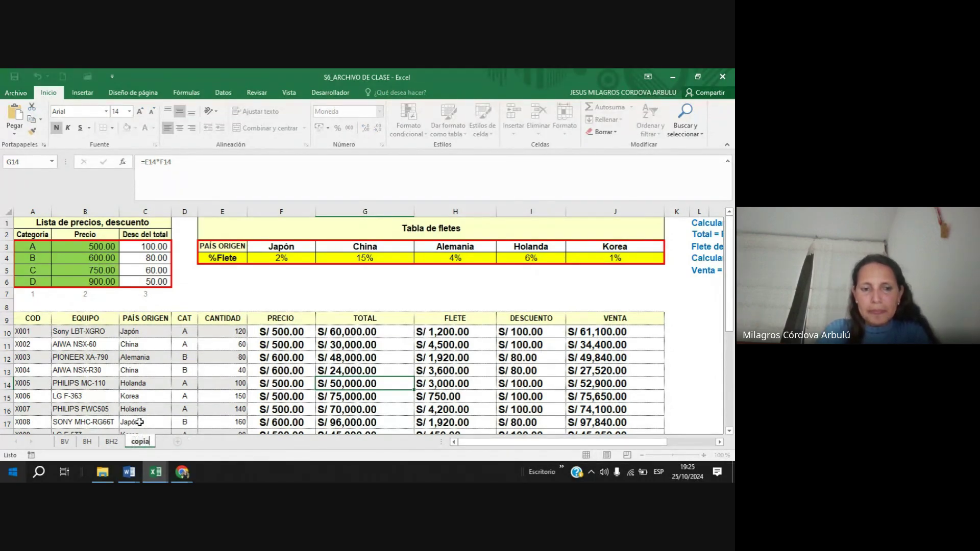
{"action": "left_click", "coordinate": [193, 398]}
{"action": "double_click", "coordinate": [141, 442]}
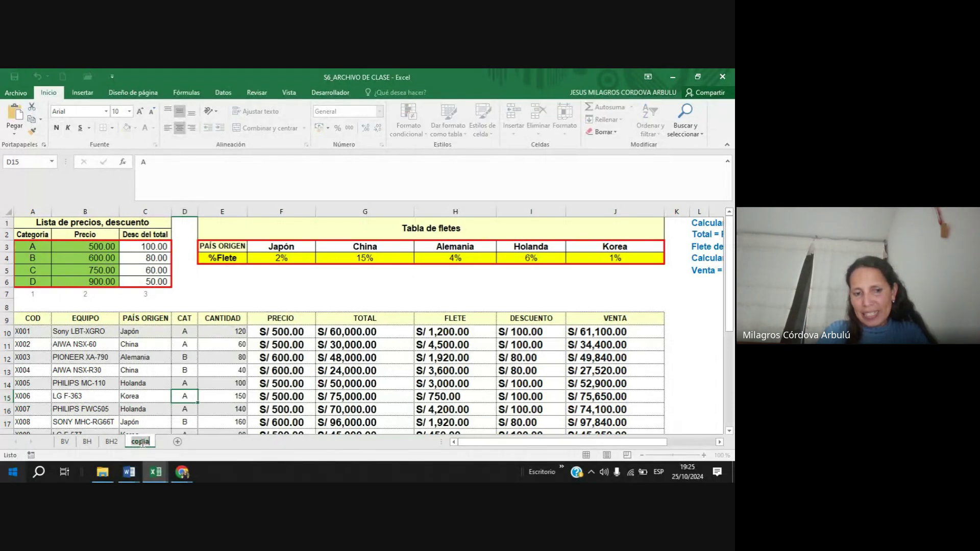
{"action": "type", "text": "COPIA"}
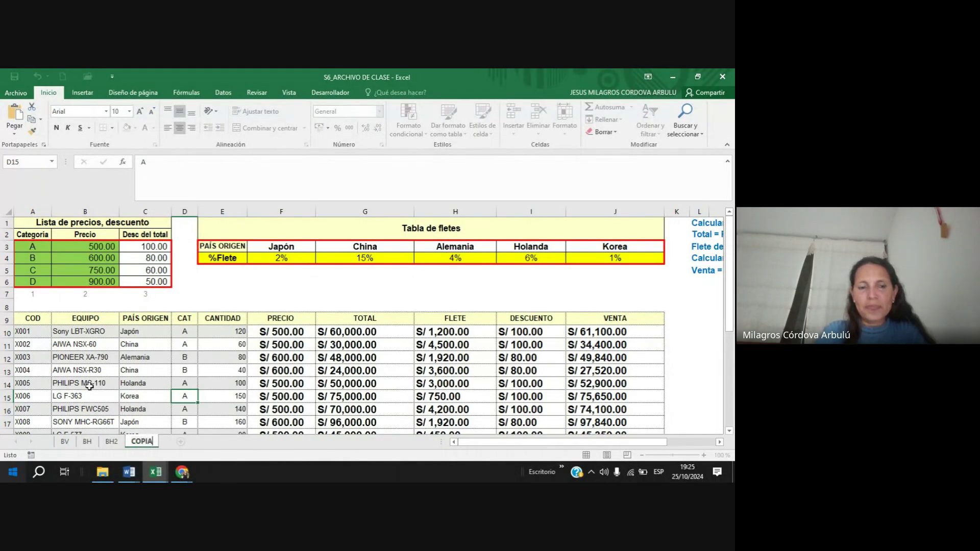
{"action": "left_click", "coordinate": [151, 308]}
Clear the PRECIO, TOTAL, FLETE, DESCUENTO and VENTA values from the product rows on the COPIA sheet, starting at F10.
{"action": "left_click", "coordinate": [282, 332]}
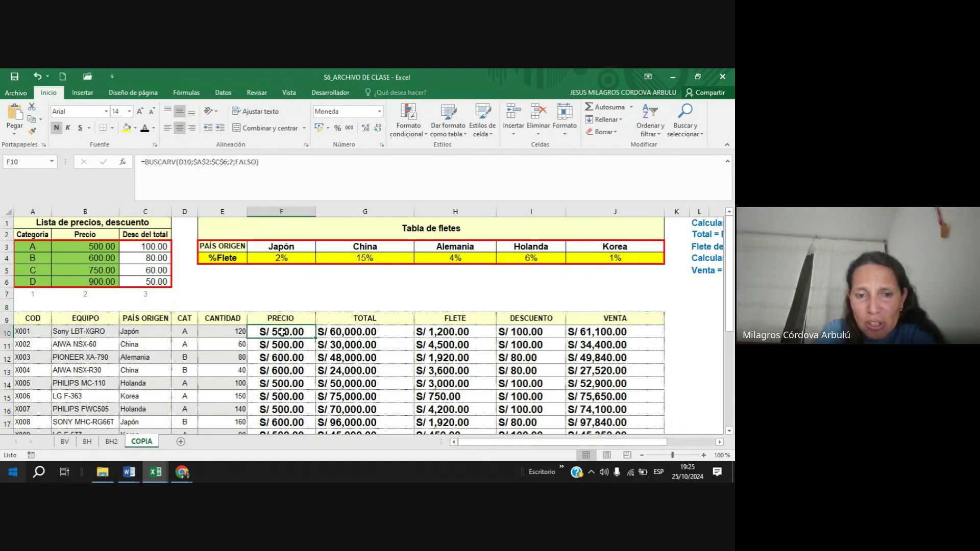
{"action": "left_click_drag", "start_coordinate": [282, 332], "coordinate": [665, 424]}
{"action": "key", "text": "Delete"}
{"action": "scroll", "coordinate": [573, 405], "scroll_direction": "up", "scroll_amount": 5}
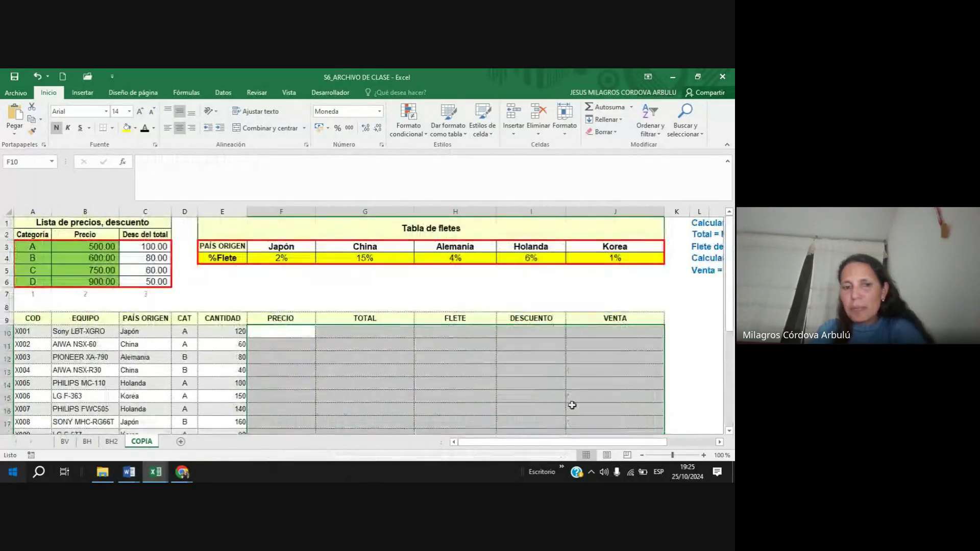
{"action": "left_click", "coordinate": [434, 359]}
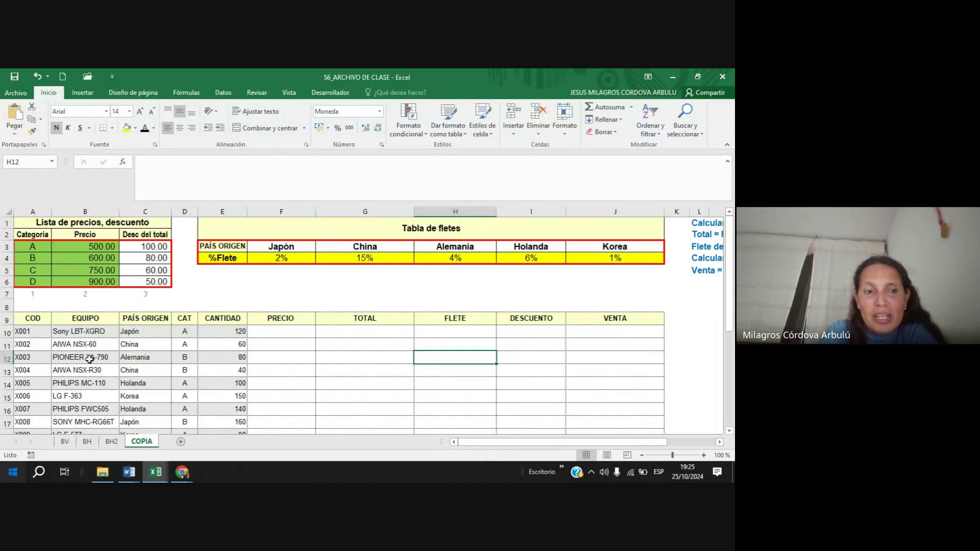
Highlight the given data columns in turn, from COD and EQUIPO through PAÍS ORIGEN, CAT and CANTIDAD.
{"action": "left_click_drag", "start_coordinate": [31, 320], "coordinate": [31, 414]}
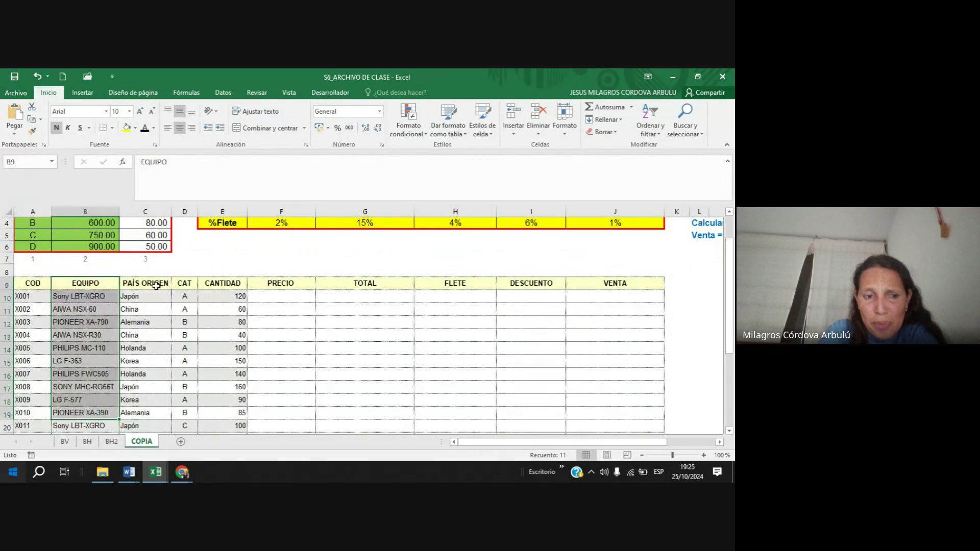
{"action": "left_click_drag", "start_coordinate": [156, 285], "coordinate": [153, 413]}
{"action": "left_click_drag", "start_coordinate": [191, 284], "coordinate": [184, 413]}
{"action": "left_click_drag", "start_coordinate": [234, 285], "coordinate": [251, 413]}
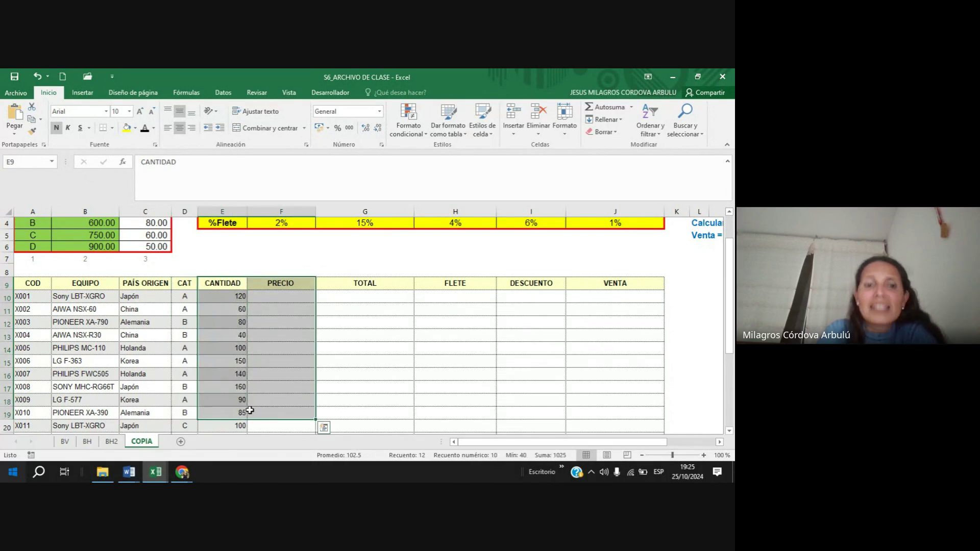
{"action": "left_click", "coordinate": [185, 348]}
{"action": "left_click_drag", "start_coordinate": [36, 296], "coordinate": [237, 412]}
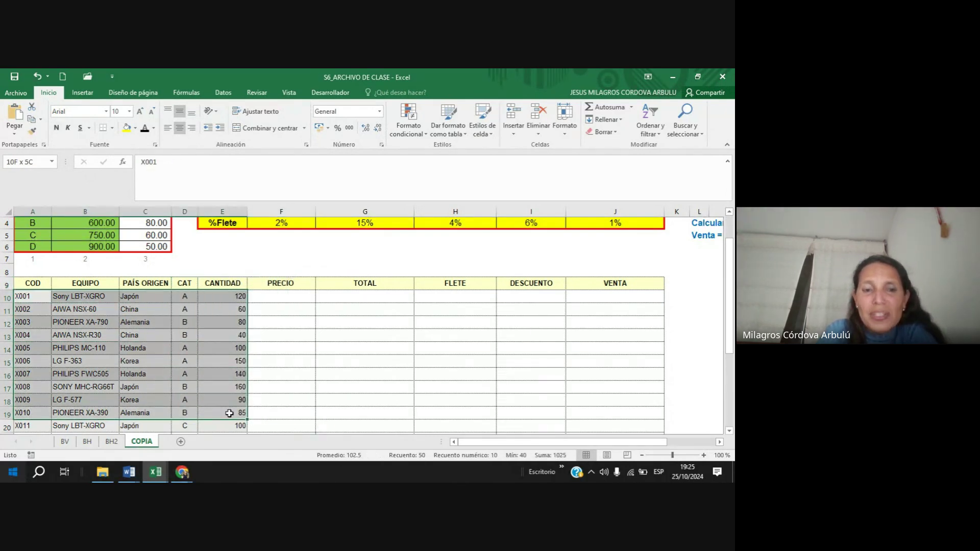
Highlight the empty PRECIO, TOTAL, FLETE, DESCUENTO and VENTA columns, ending on the first price cell, F10.
{"action": "scroll", "coordinate": [273, 380], "scroll_direction": "up", "scroll_amount": 1}
{"action": "left_click_drag", "start_coordinate": [300, 317], "coordinate": [322, 415]}
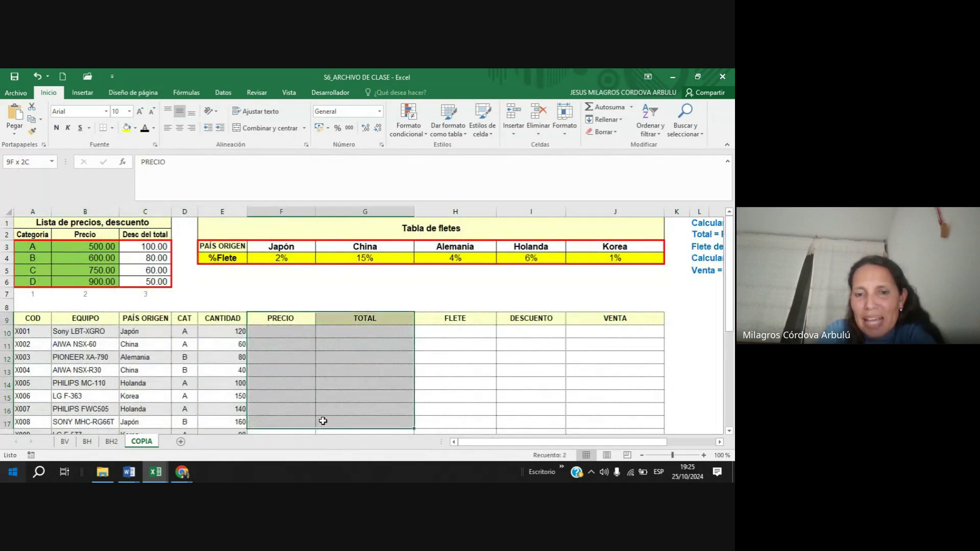
{"action": "left_click_drag", "start_coordinate": [462, 319], "coordinate": [479, 411]}
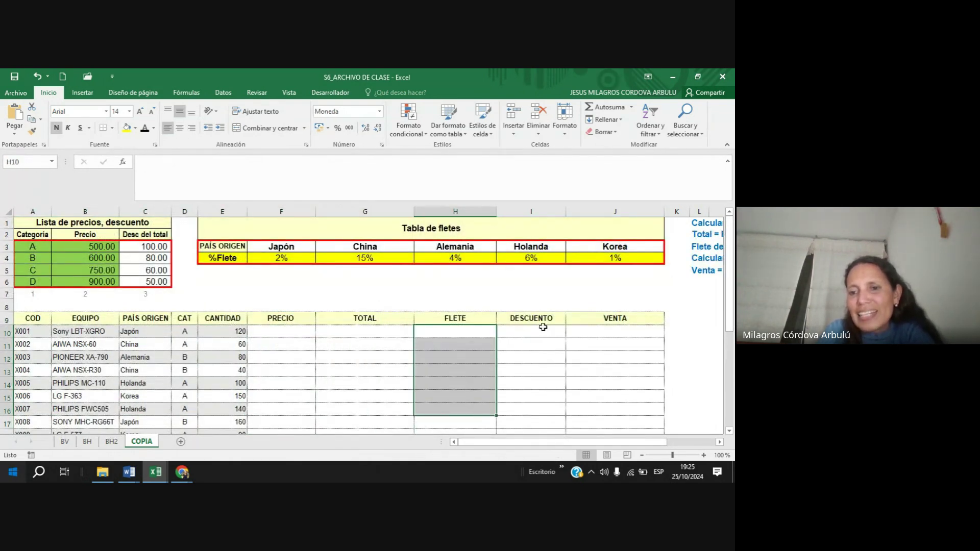
{"action": "left_click_drag", "start_coordinate": [540, 324], "coordinate": [546, 416]}
{"action": "left_click_drag", "start_coordinate": [613, 319], "coordinate": [597, 343]}
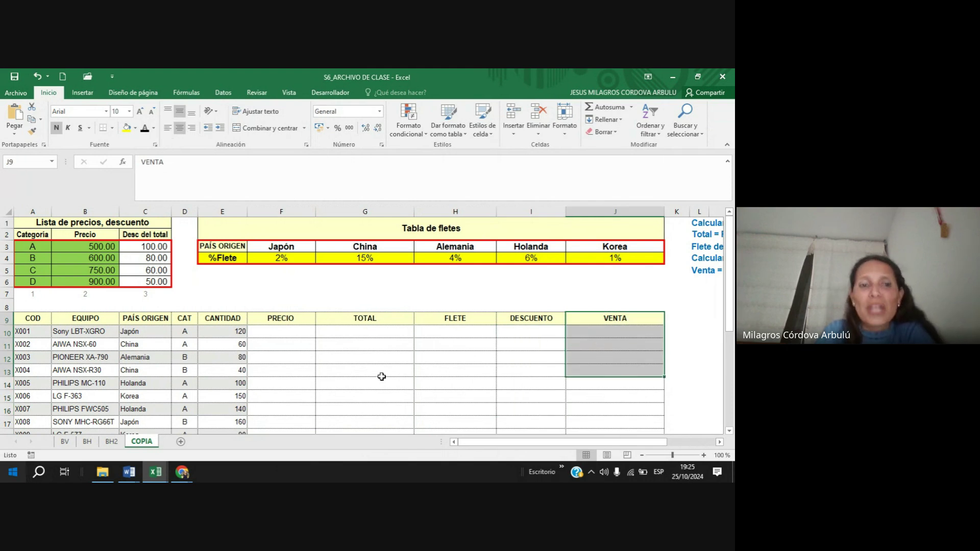
{"action": "left_click", "coordinate": [362, 370]}
{"action": "left_click", "coordinate": [283, 331]}
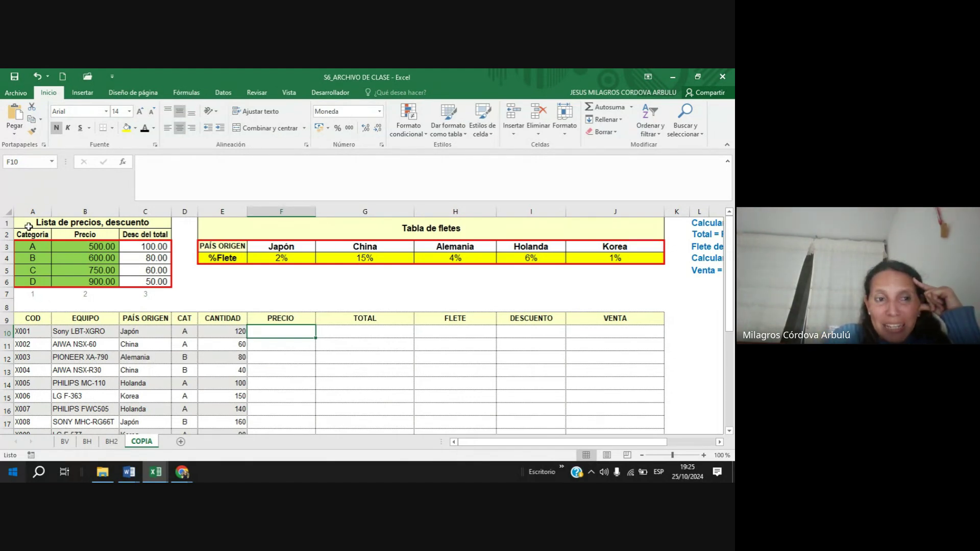
Highlight the Lista de precios, descuento table and its Categoria, Precio and Desc del total columns.
{"action": "left_click_drag", "start_coordinate": [27, 237], "coordinate": [153, 283]}
{"action": "left_click", "coordinate": [76, 270]}
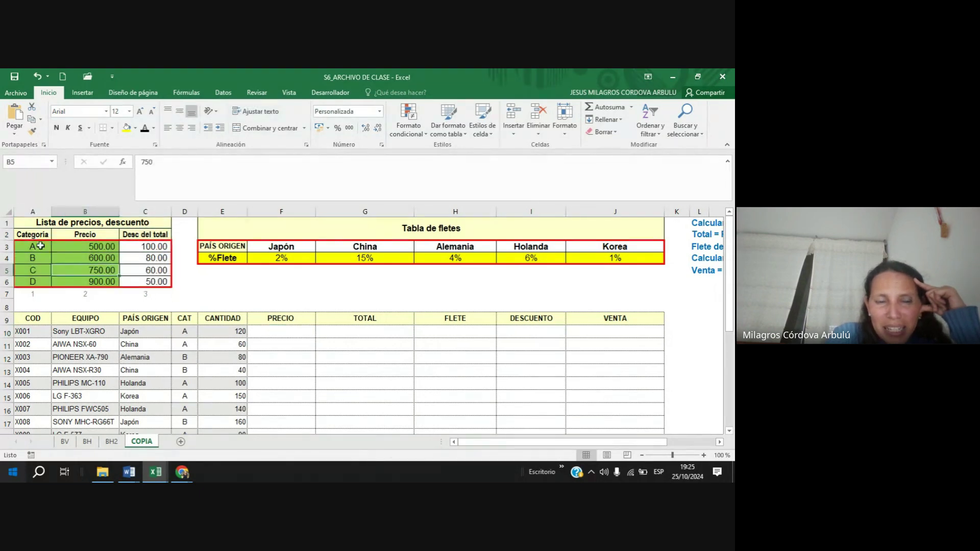
{"action": "left_click_drag", "start_coordinate": [32, 245], "coordinate": [39, 282]}
{"action": "left_click_drag", "start_coordinate": [73, 247], "coordinate": [84, 281]}
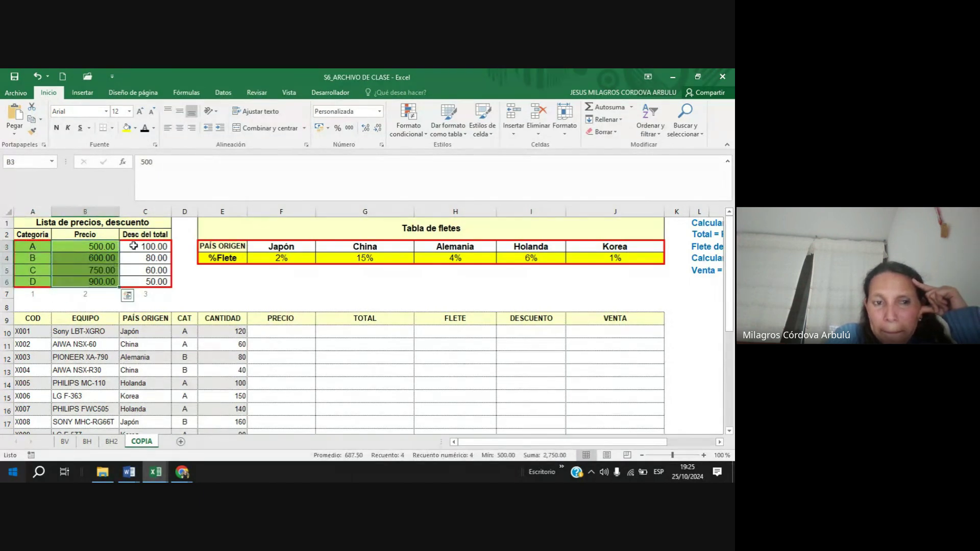
{"action": "left_click_drag", "start_coordinate": [134, 247], "coordinate": [136, 280]}
{"action": "left_click_drag", "start_coordinate": [38, 247], "coordinate": [145, 282]}
{"action": "left_click_drag", "start_coordinate": [33, 246], "coordinate": [142, 288]}
{"action": "left_click", "coordinate": [35, 235]}
Highlight the PRECIO column from its header down to point out where the prices have to be calculated.
{"action": "left_click", "coordinate": [265, 304]}
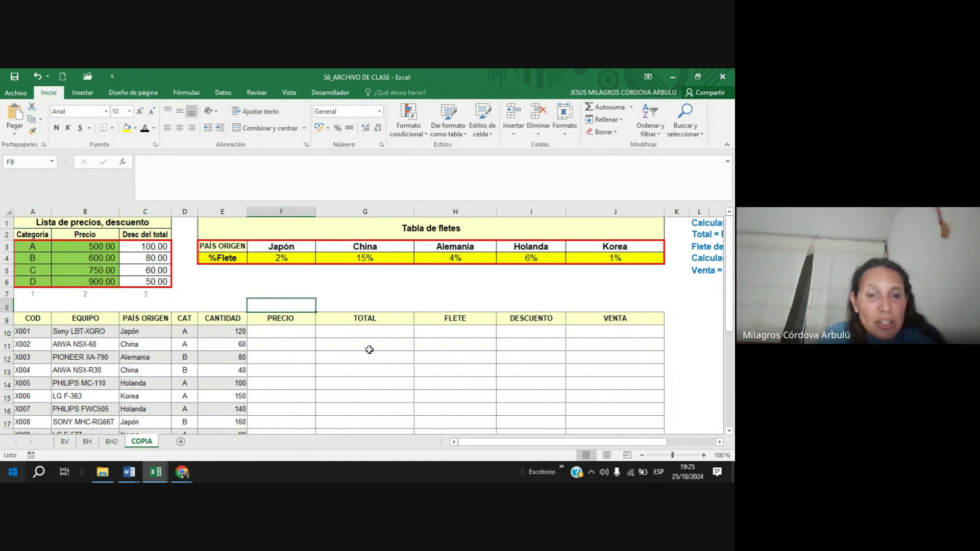
{"action": "left_click", "coordinate": [295, 323]}
{"action": "key", "text": "ctrl+shift+Down"}
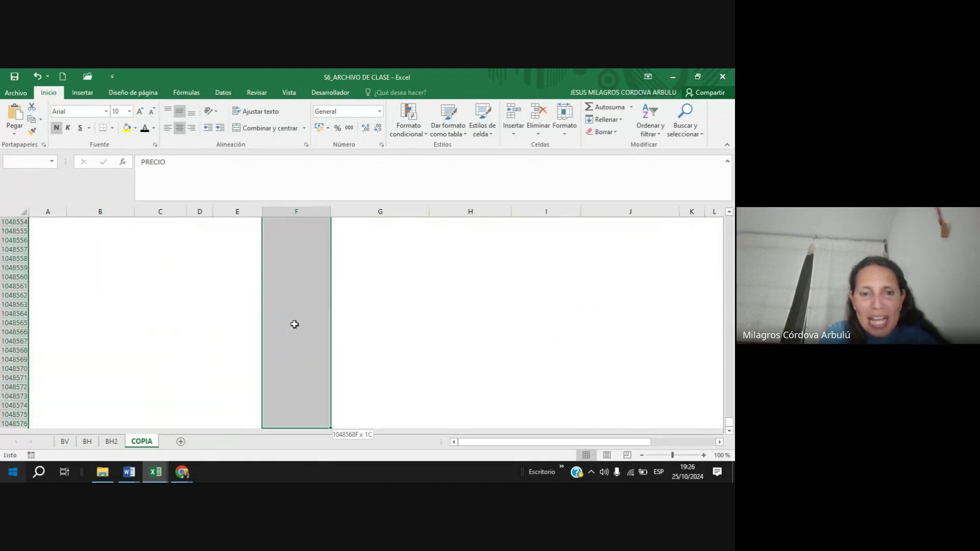
{"action": "left_click", "coordinate": [582, 350]}
{"action": "key", "text": "ctrl+Up"}
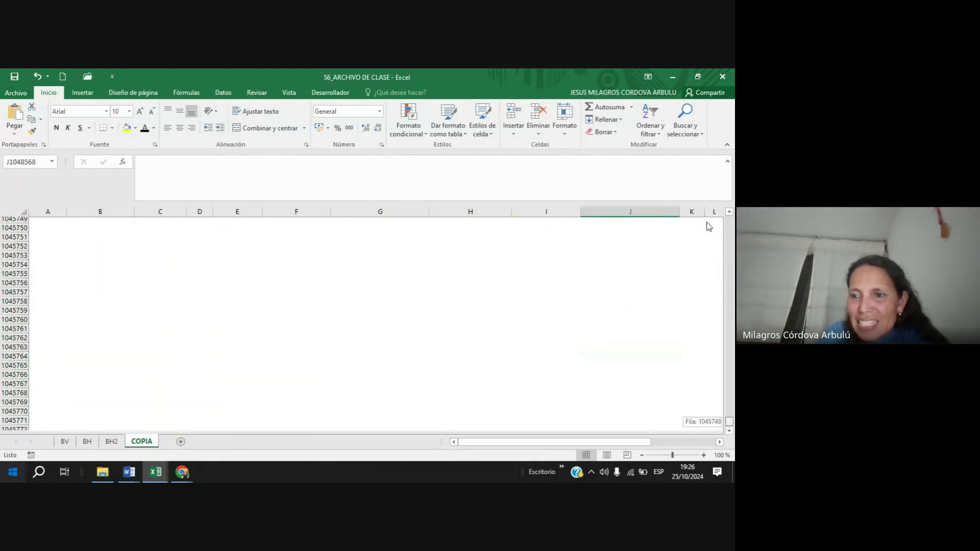
{"action": "left_click", "coordinate": [290, 321]}
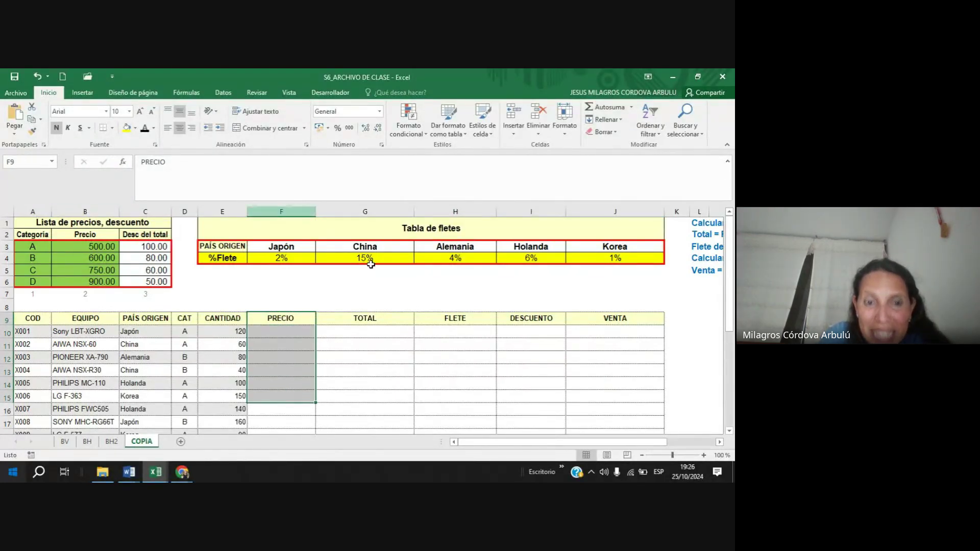
{"action": "left_click", "coordinate": [310, 360]}
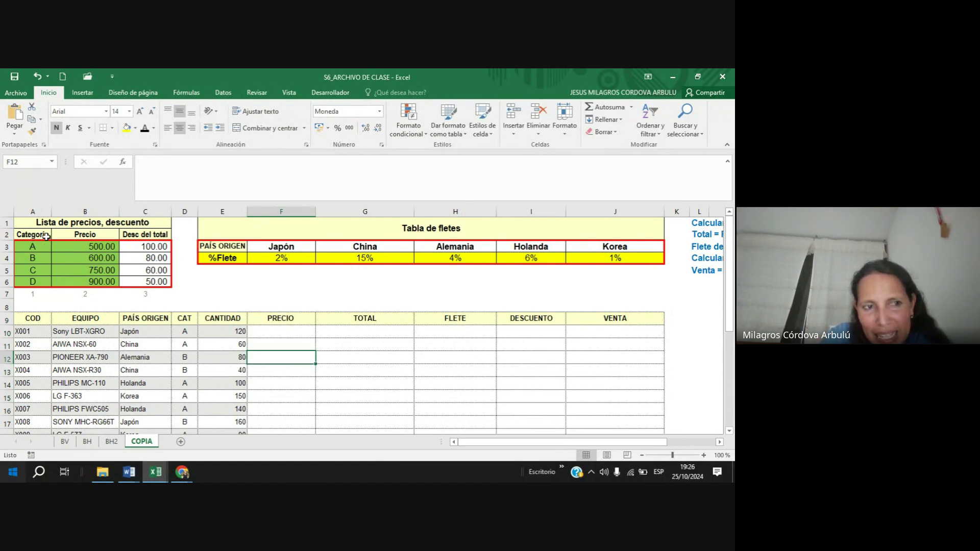
Highlight the price and discount table on the COPIA sheet, column by column with its headers.
{"action": "left_click_drag", "start_coordinate": [32, 247], "coordinate": [137, 281]}
{"action": "left_click", "coordinate": [30, 235]}
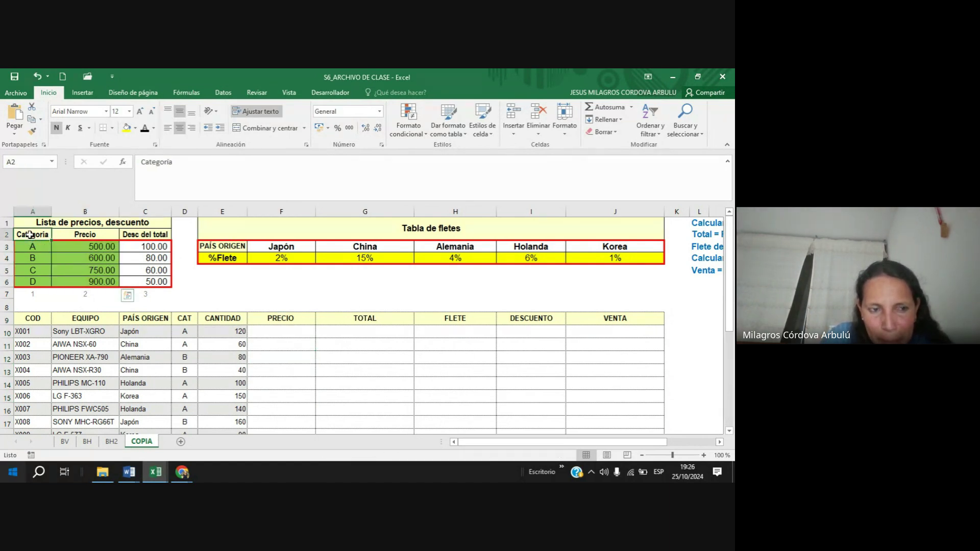
{"action": "left_click_drag", "start_coordinate": [30, 235], "coordinate": [32, 282]}
{"action": "left_click_drag", "start_coordinate": [85, 235], "coordinate": [86, 282]}
{"action": "left_click", "coordinate": [98, 214]}
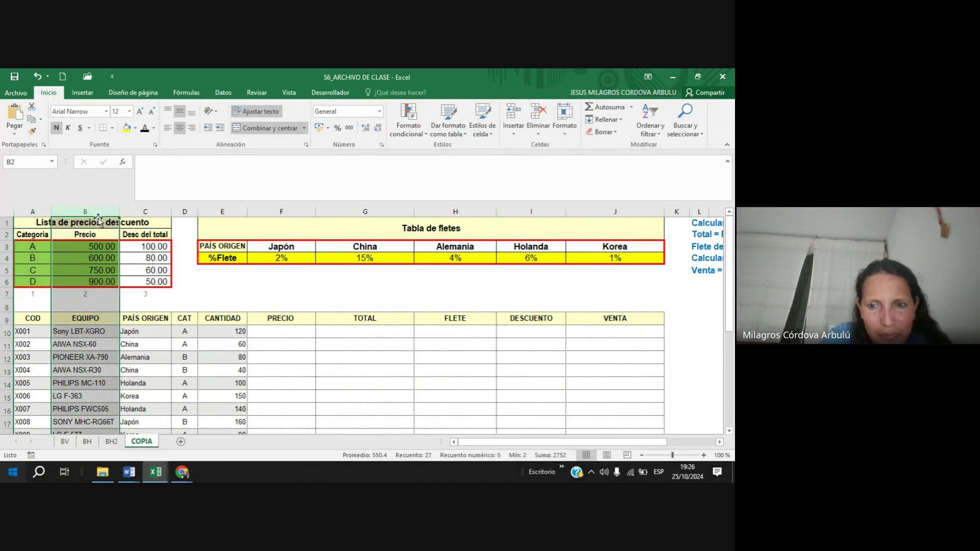
{"action": "left_click", "coordinate": [141, 234]}
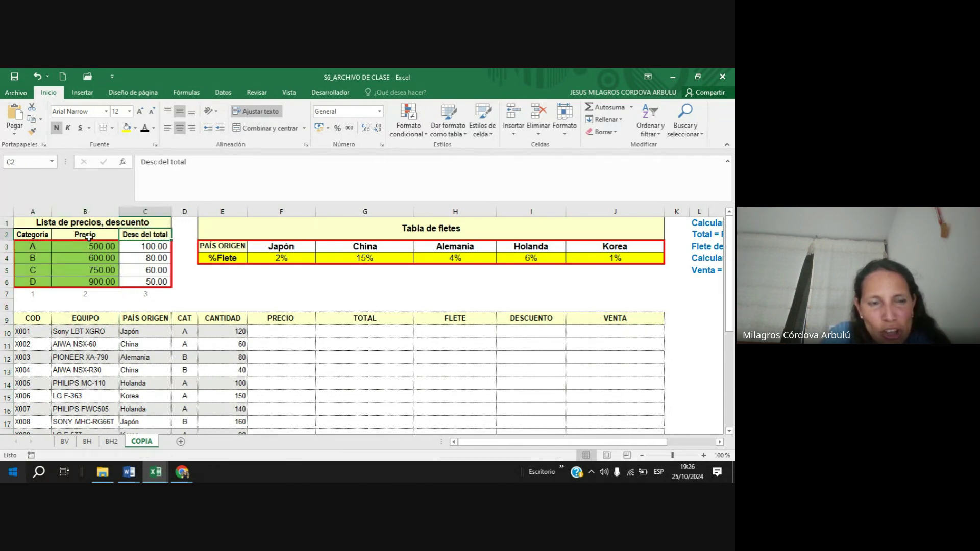
{"action": "left_click_drag", "start_coordinate": [89, 236], "coordinate": [142, 282]}
{"action": "left_click", "coordinate": [85, 257]}
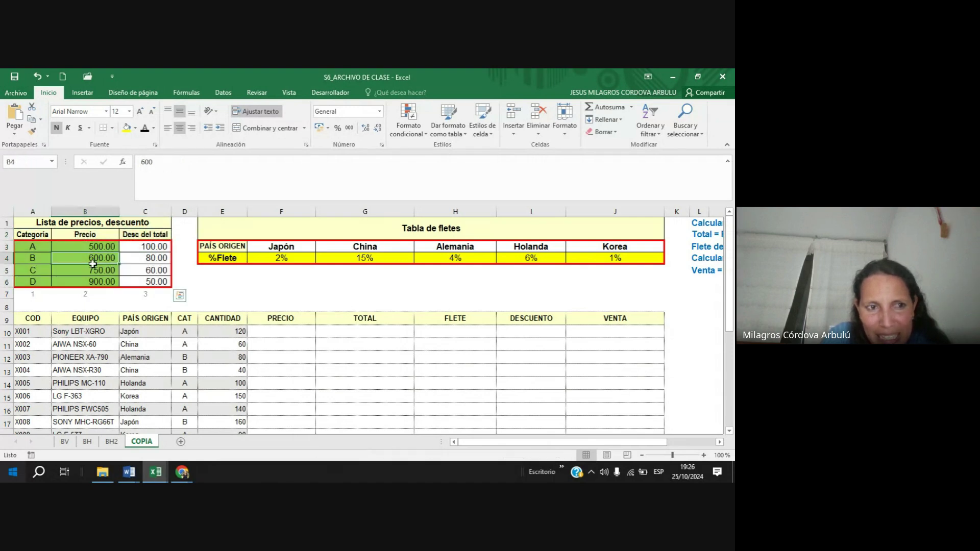
Highlight the range A2:C6, followed by only the category, price and discount values below the headers.
{"action": "left_click_drag", "start_coordinate": [38, 236], "coordinate": [143, 281]}
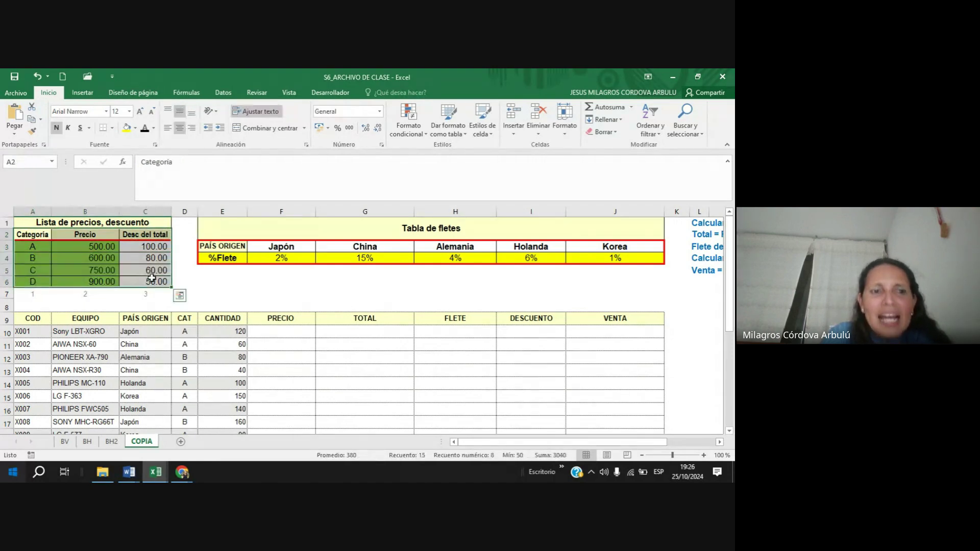
{"action": "left_click_drag", "start_coordinate": [39, 246], "coordinate": [44, 278]}
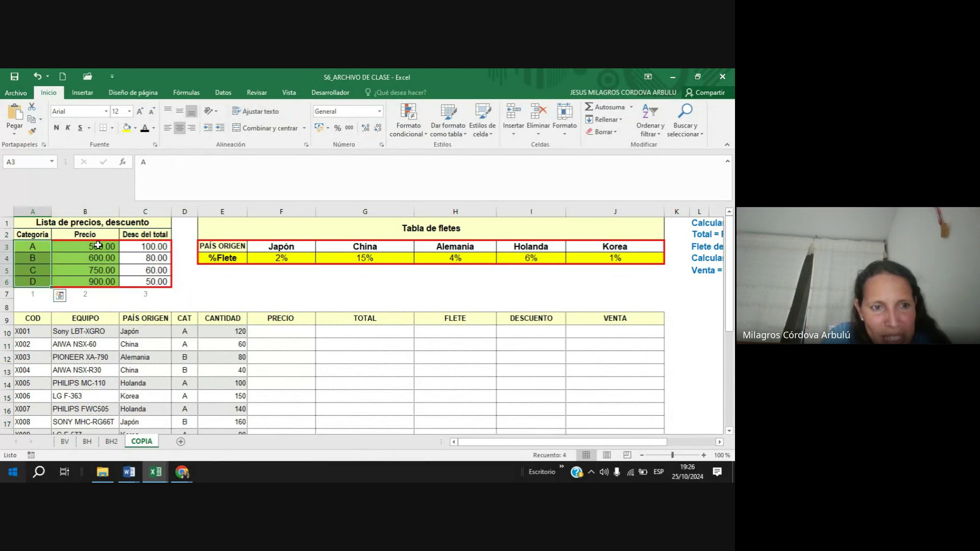
{"action": "left_click_drag", "start_coordinate": [98, 246], "coordinate": [104, 281]}
{"action": "left_click_drag", "start_coordinate": [142, 246], "coordinate": [148, 278]}
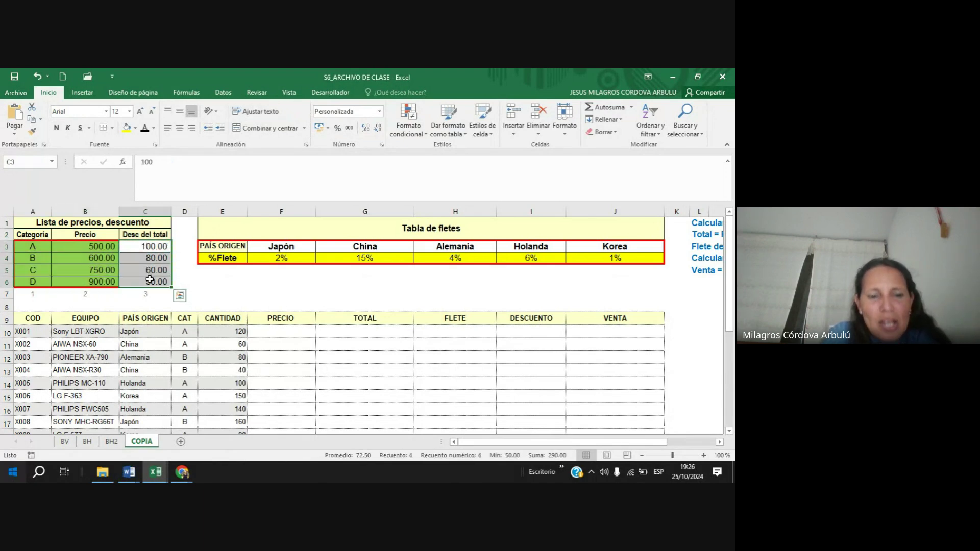
Read the replies in the Google Meet chat and return to category A and its price in the S6_ARCHIVO DE CLASE workbook in Excel.
{"action": "mouse_move", "coordinate": [182, 476]}
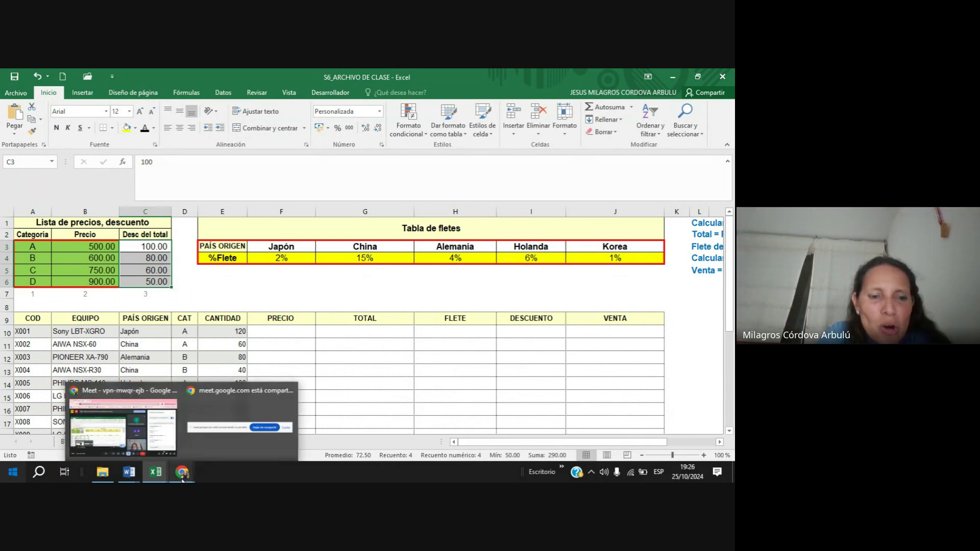
{"action": "left_click", "coordinate": [160, 445]}
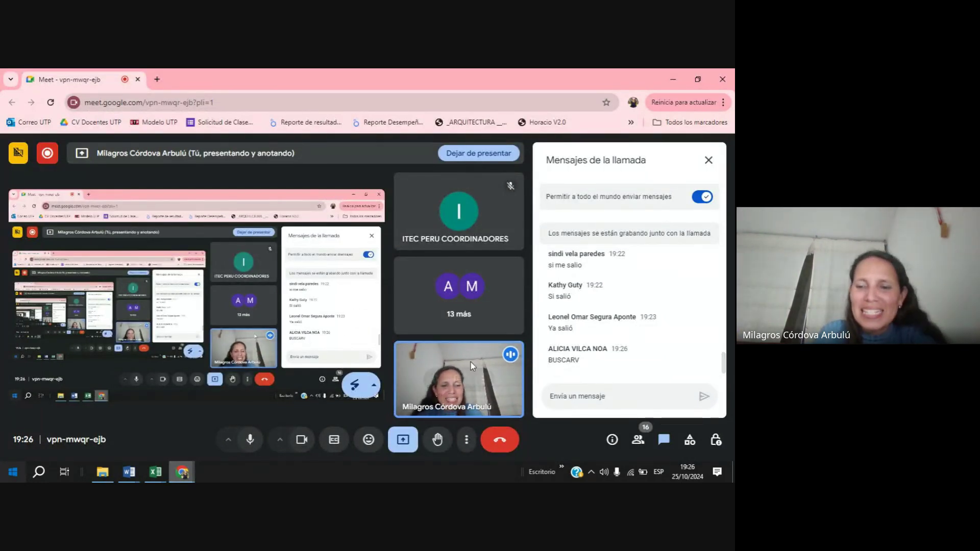
{"action": "left_click", "coordinate": [156, 472]}
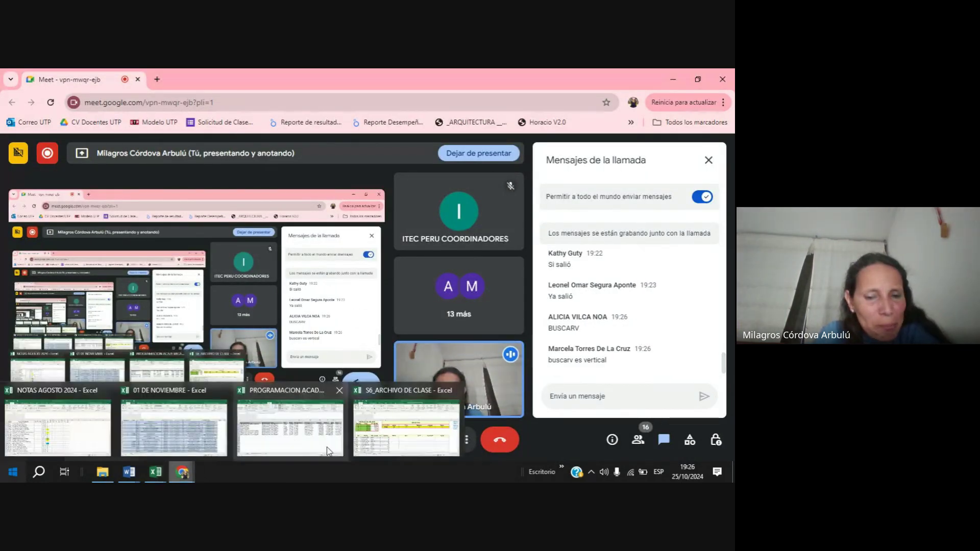
{"action": "left_click", "coordinate": [392, 435]}
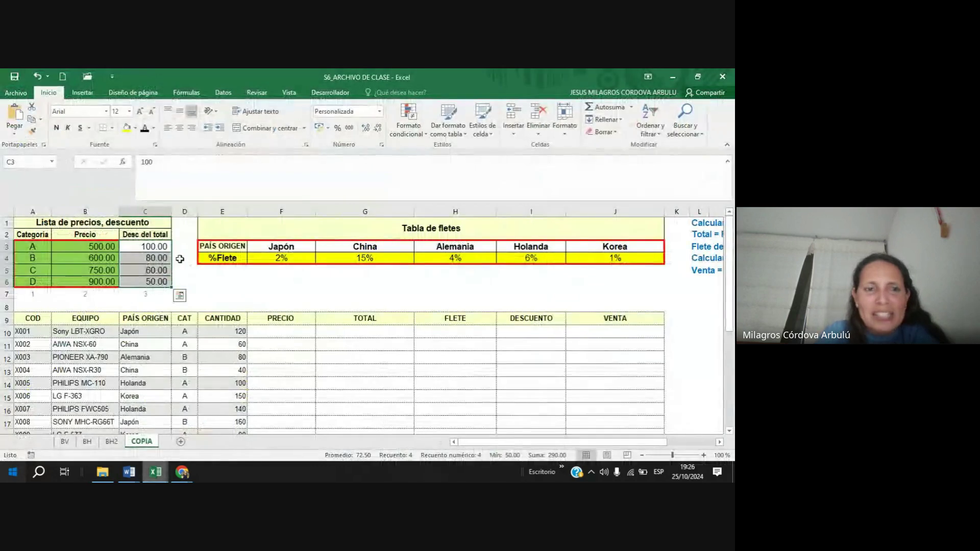
{"action": "left_click", "coordinate": [29, 248]}
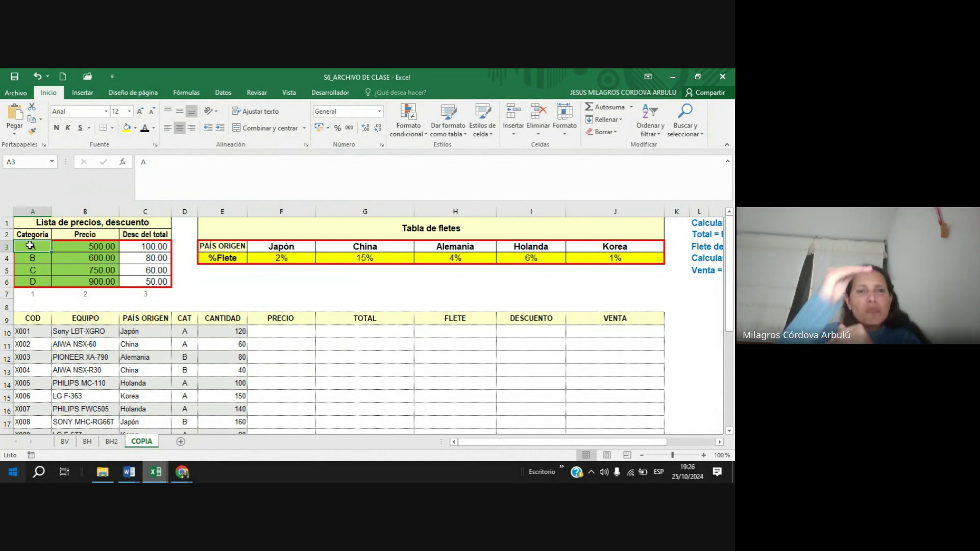
{"action": "left_click", "coordinate": [81, 248]}
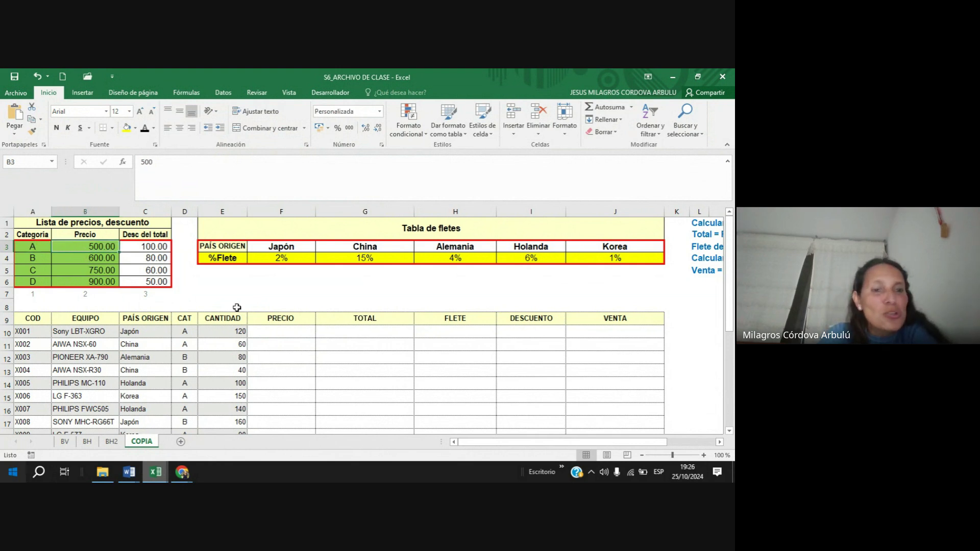
Start a BUSCARV formula in F10 that looks up the category in D10 within the range A2:C6.
{"action": "left_click", "coordinate": [289, 331]}
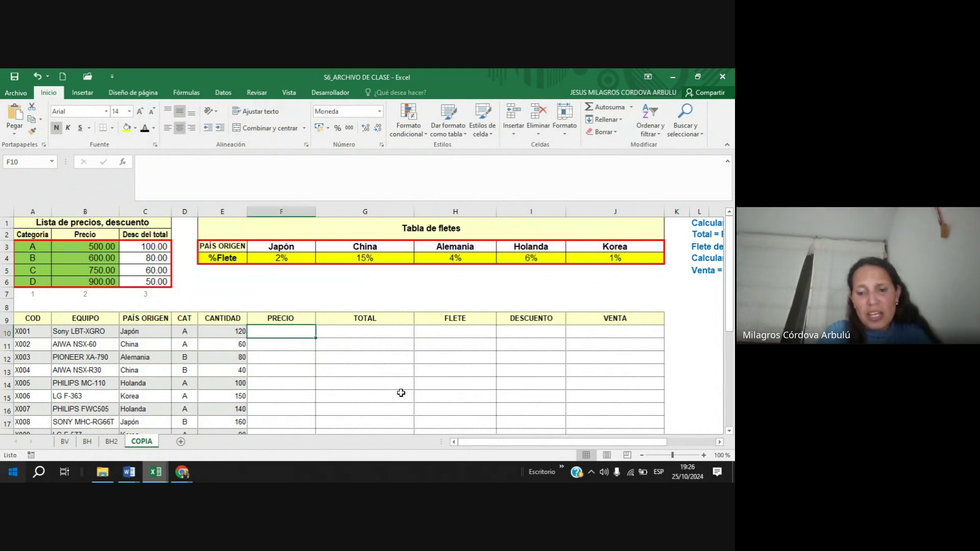
{"action": "type", "text": "=BUSCA"}
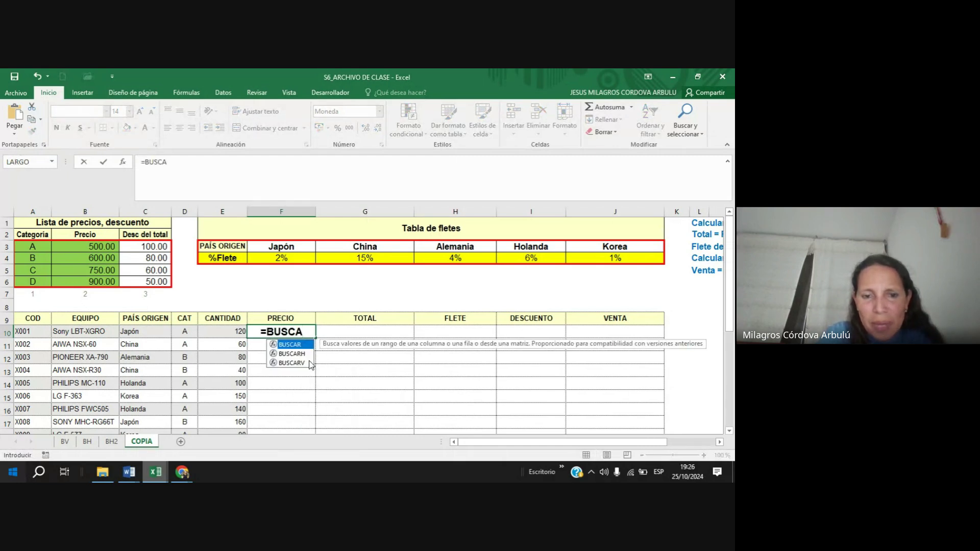
{"action": "double_click", "coordinate": [306, 362]}
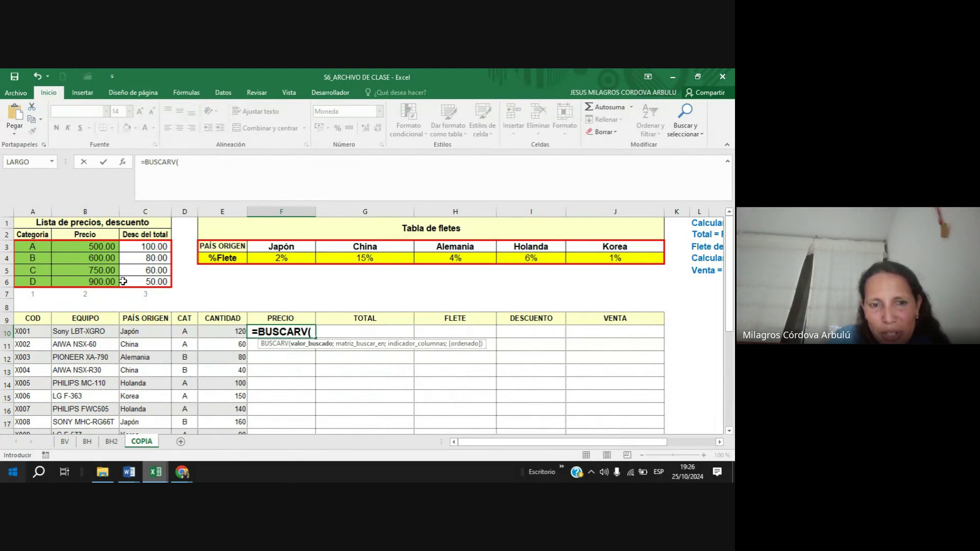
{"action": "left_click", "coordinate": [184, 331]}
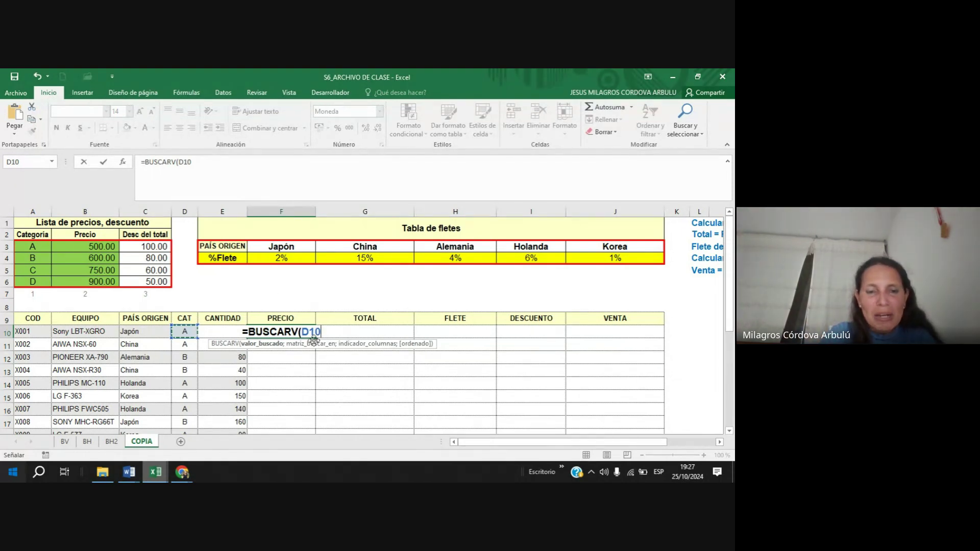
{"action": "type", "text": ";"}
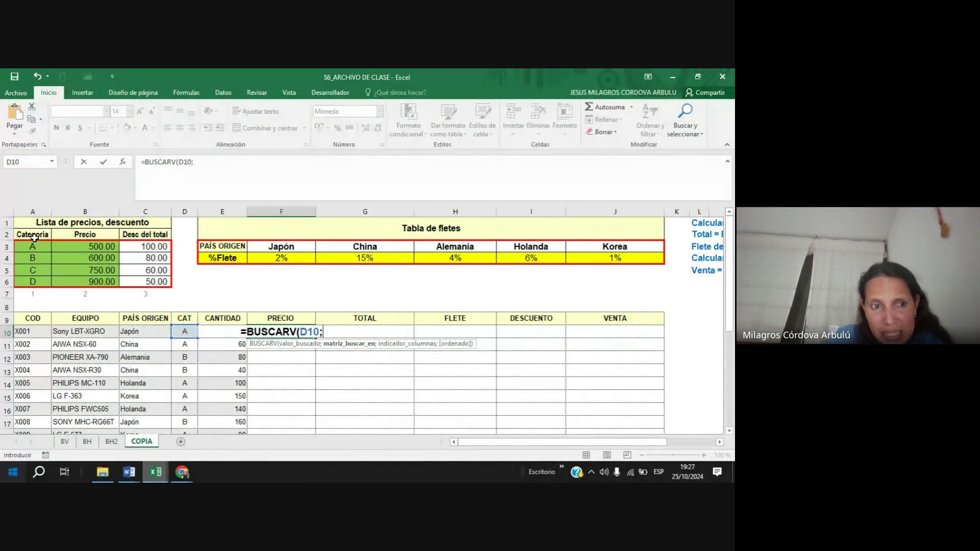
{"action": "left_click_drag", "start_coordinate": [34, 236], "coordinate": [153, 282]}
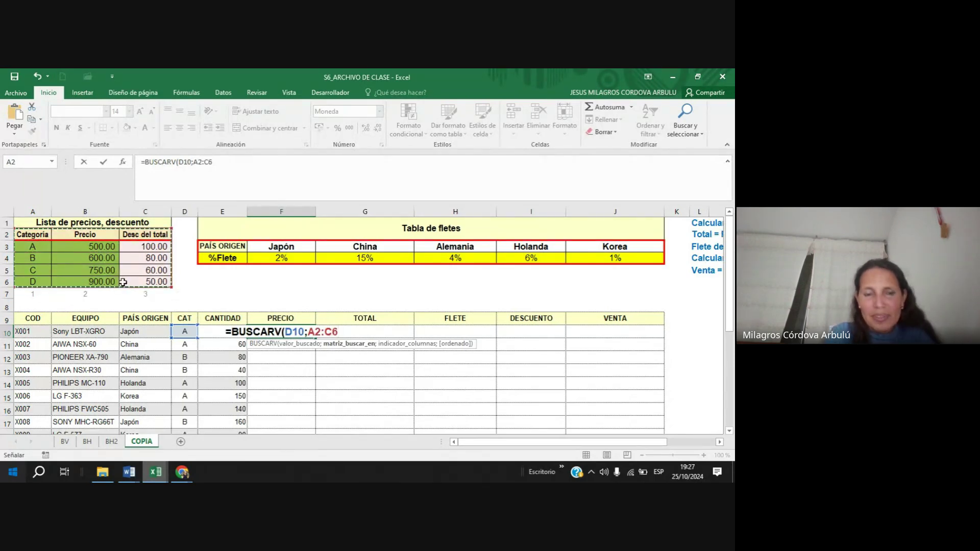
{"action": "type", "text": ";"}
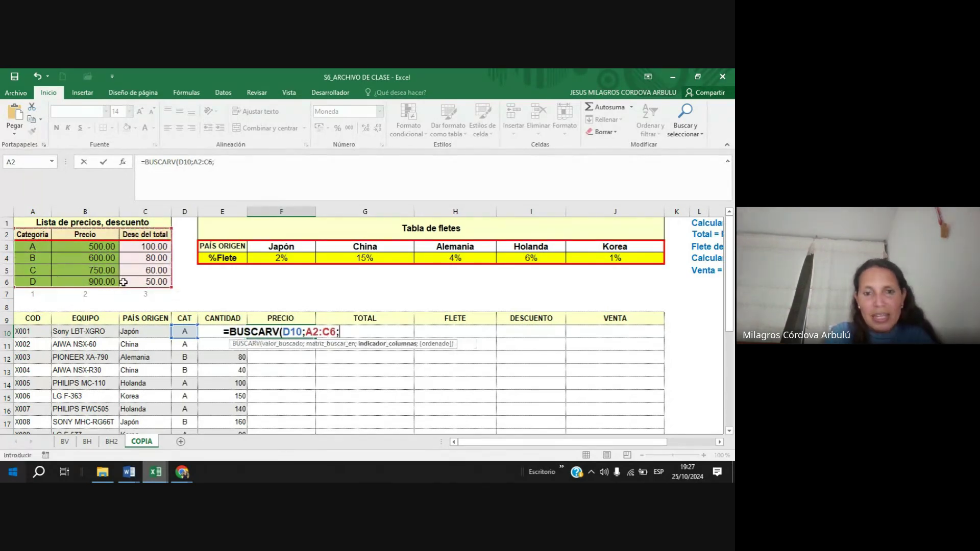
Make the lookup range in the F10 formula absolute as $A$2:$C$6.
{"action": "left_click", "coordinate": [310, 333]}
{"action": "key", "text": "F4"}
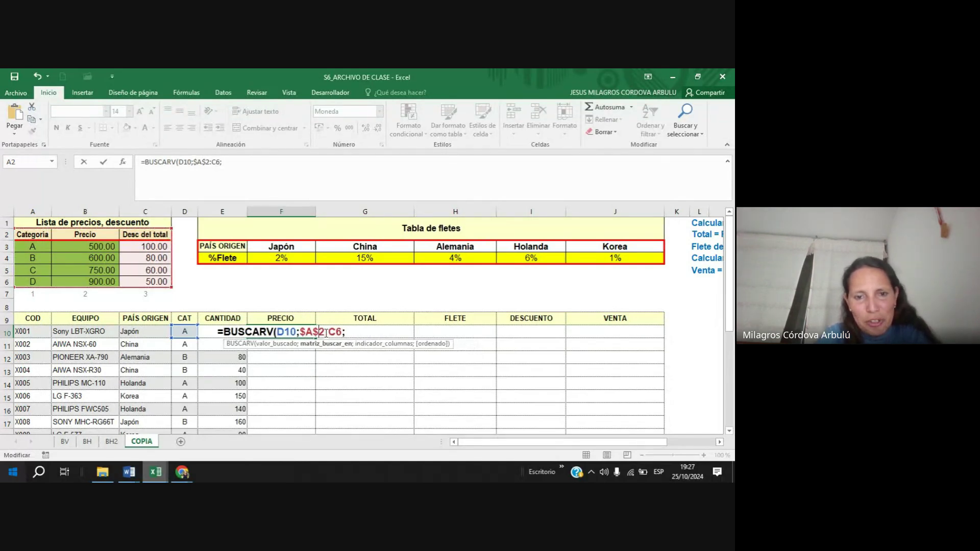
{"action": "left_click", "coordinate": [329, 333]}
{"action": "type", "text": "$A"}
{"action": "type", "text": "$C$"}
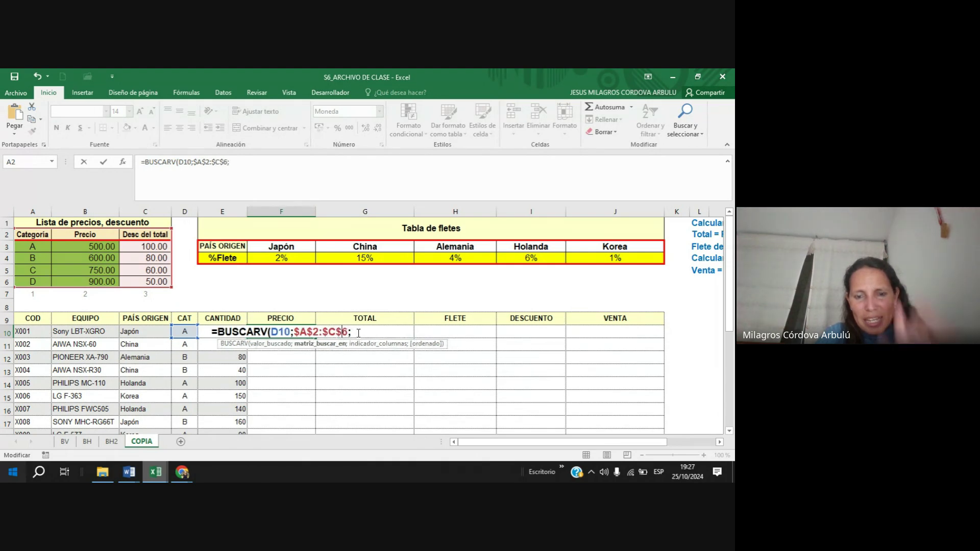
{"action": "left_click", "coordinate": [362, 333]}
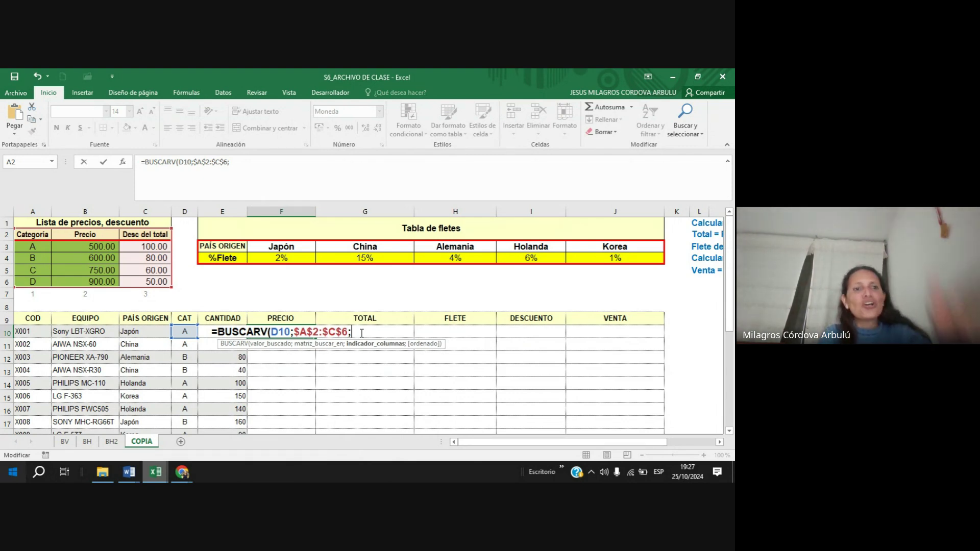
Complete the F10 formula with column index 92 and the exact-match option FALSO.
{"action": "type", "text": "92;"}
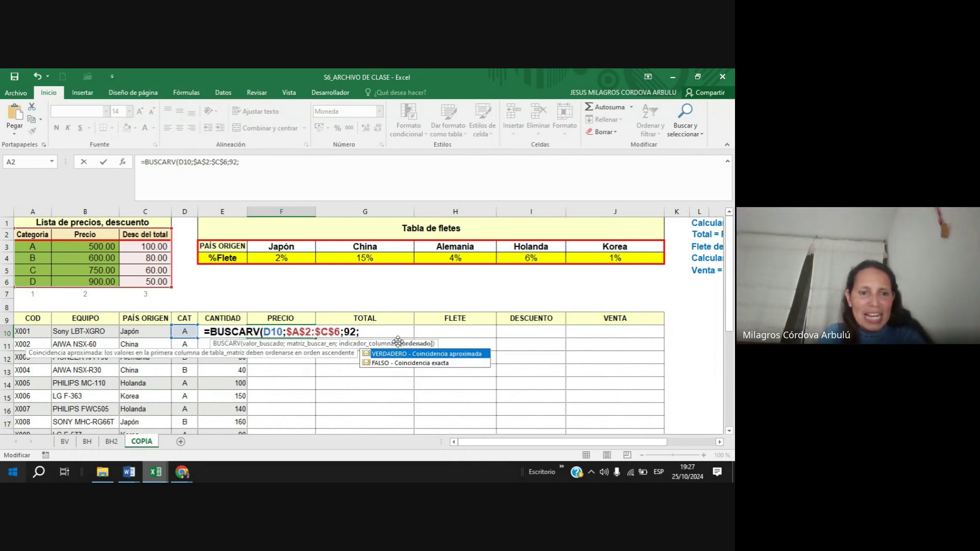
{"action": "double_click", "coordinate": [424, 363]}
{"action": "type", "text": ")"}
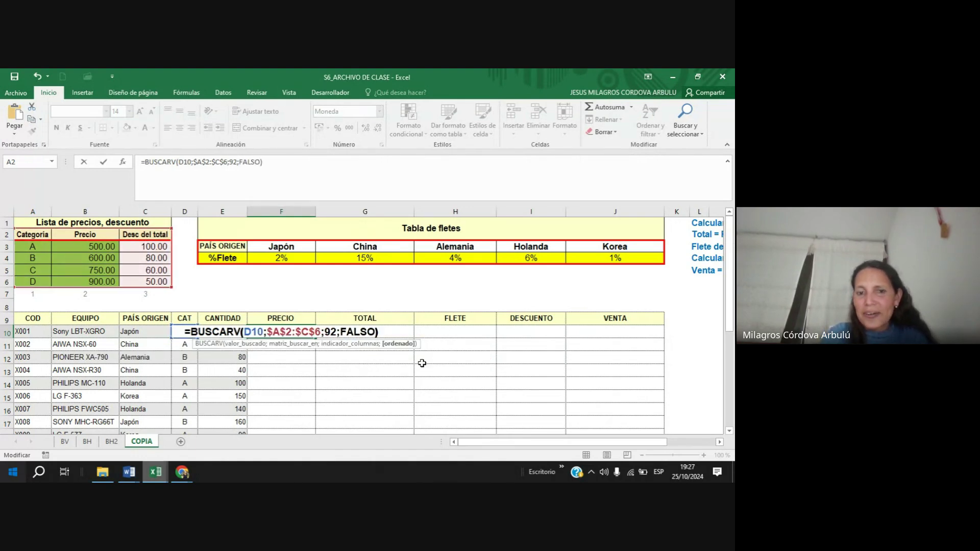
{"action": "key", "text": "Return"}
{"action": "left_click", "coordinate": [278, 331]}
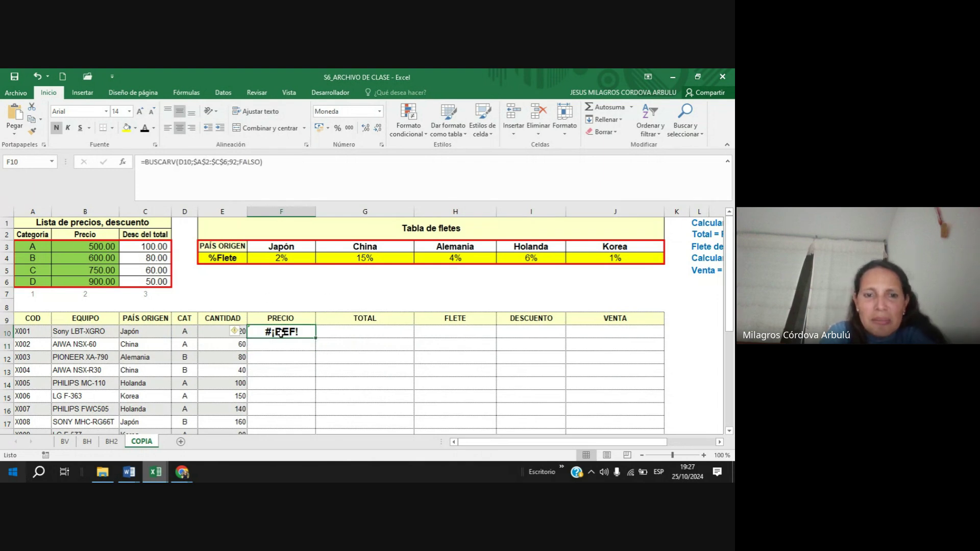
Reopen the BUSCARV formula in F10 for editing and switch to Google Meet to read the call chat.
{"action": "double_click", "coordinate": [283, 332]}
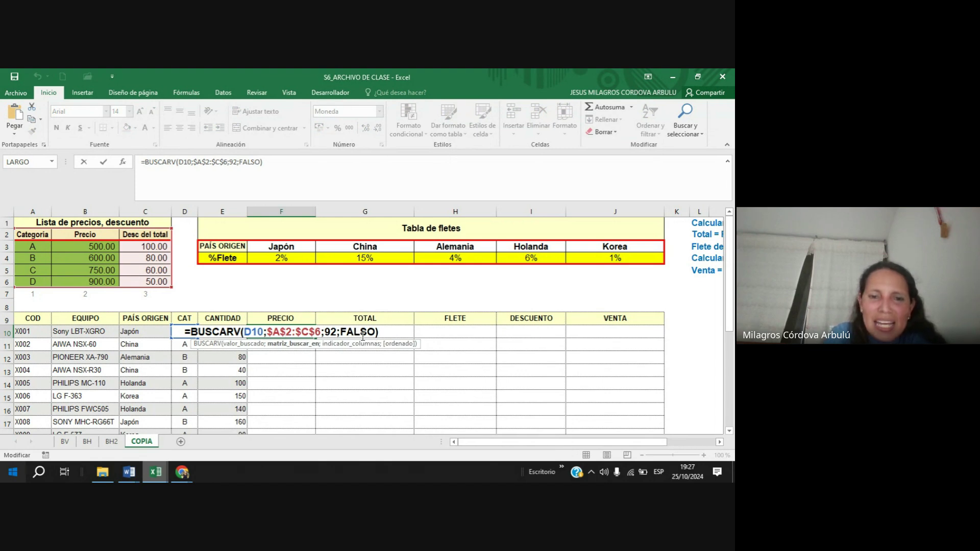
{"action": "left_click", "coordinate": [384, 332]}
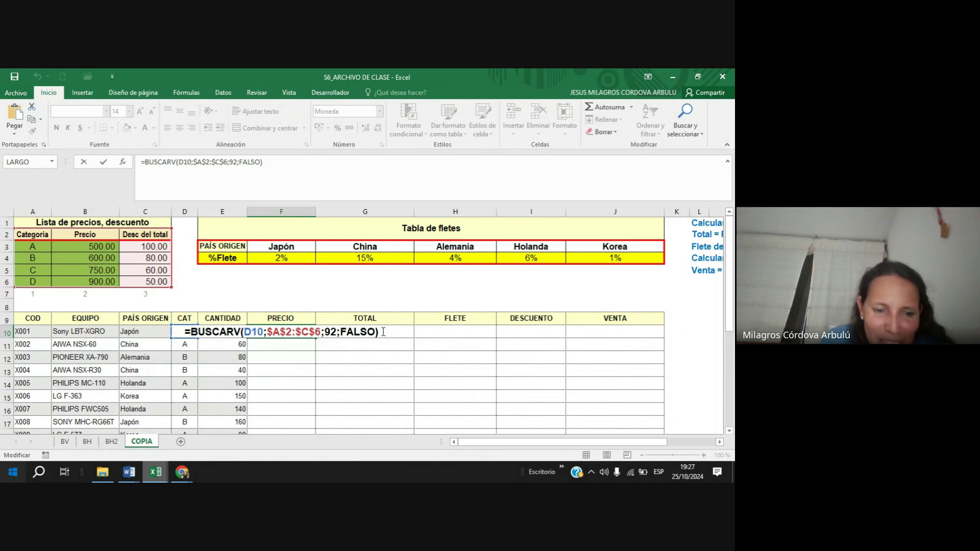
{"action": "mouse_move", "coordinate": [183, 472]}
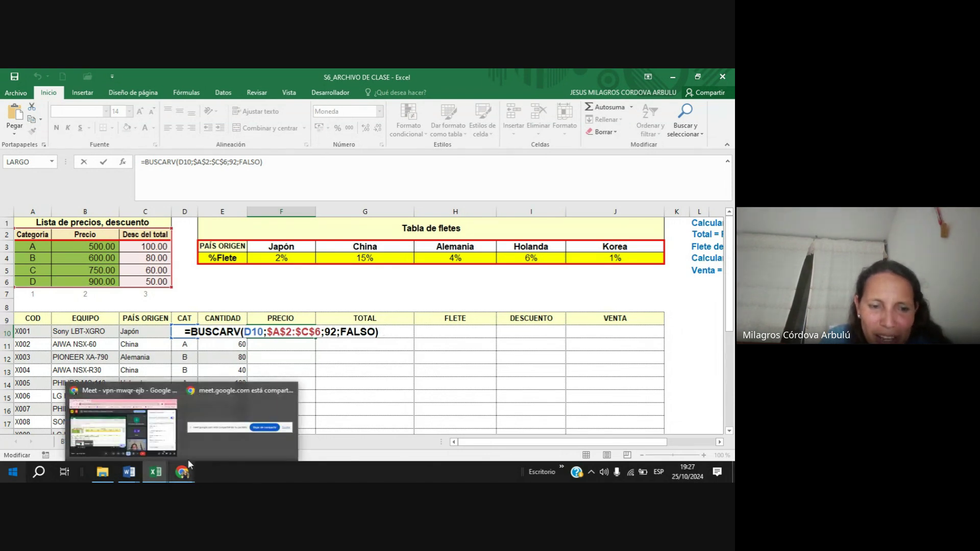
{"action": "left_click", "coordinate": [167, 442]}
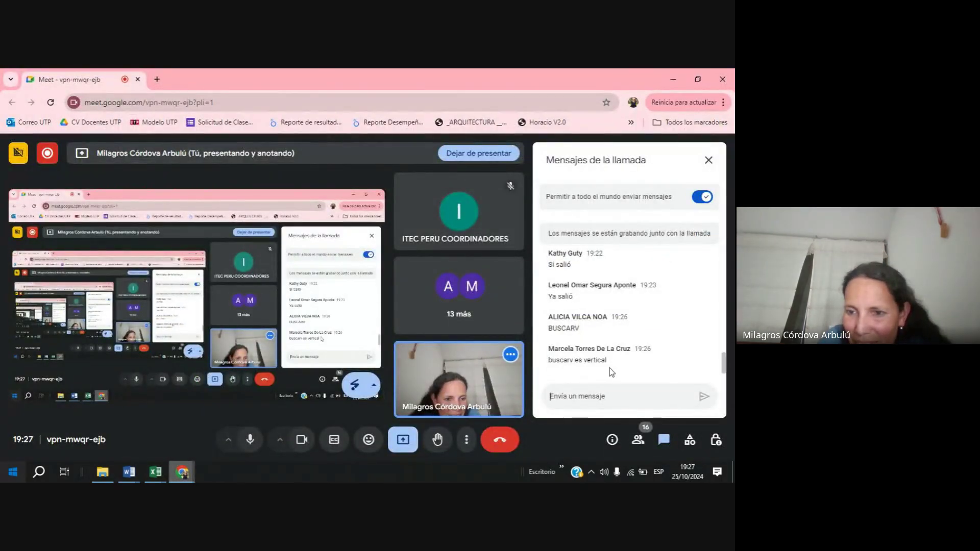
Read the call chat in Google Meet and return to the S6_ARCHIVO DE CLASE workbook in Excel.
{"action": "mouse_move", "coordinate": [177, 470]}
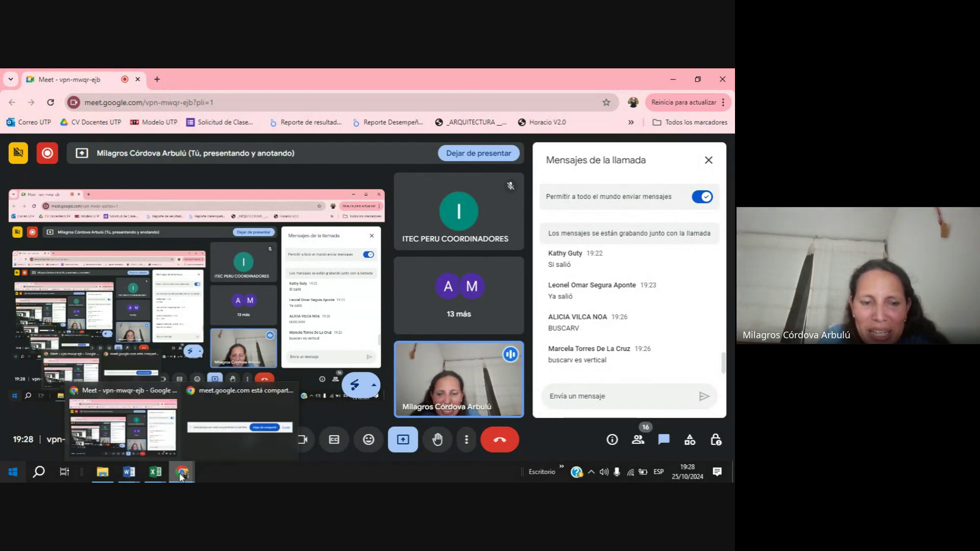
{"action": "left_click", "coordinate": [367, 403]}
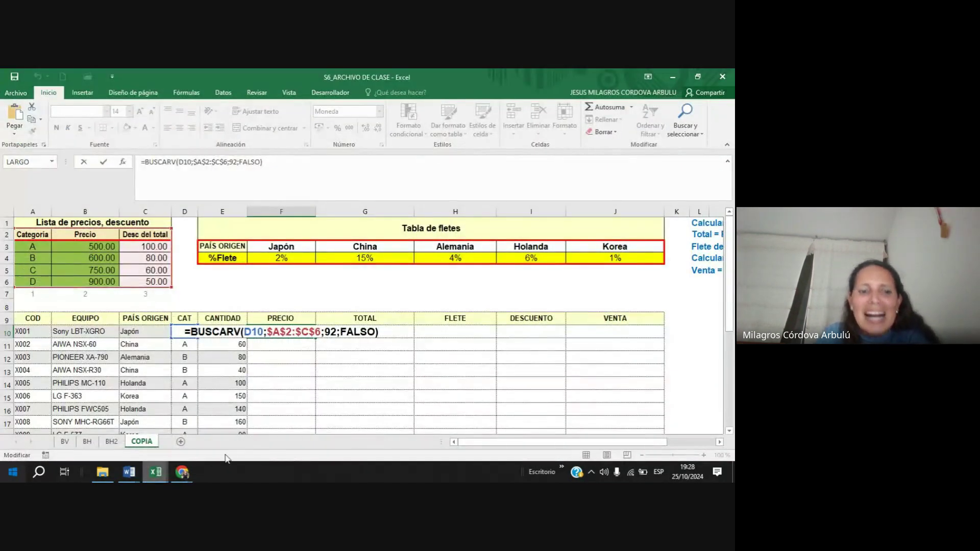
{"action": "left_click", "coordinate": [158, 426]}
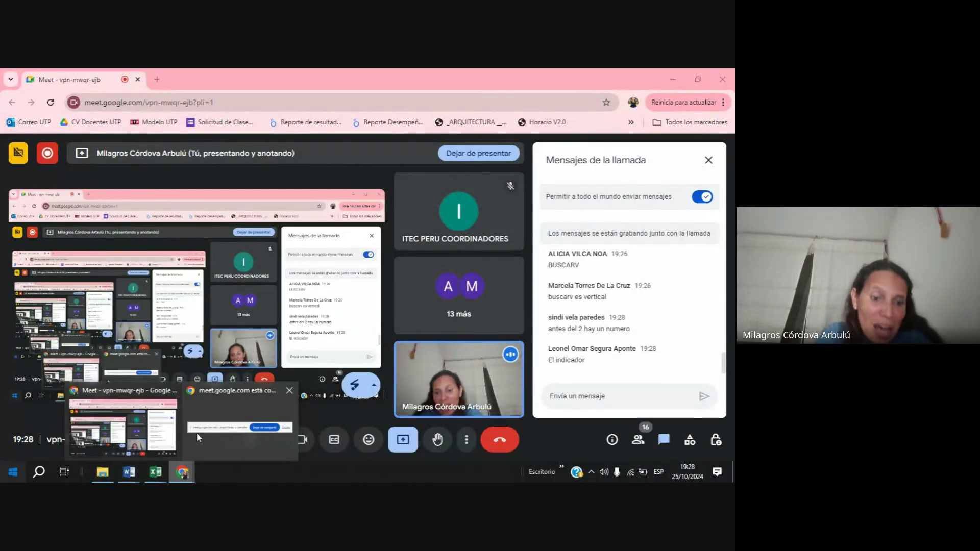
{"action": "left_click", "coordinate": [162, 475]}
{"action": "left_click", "coordinate": [403, 429]}
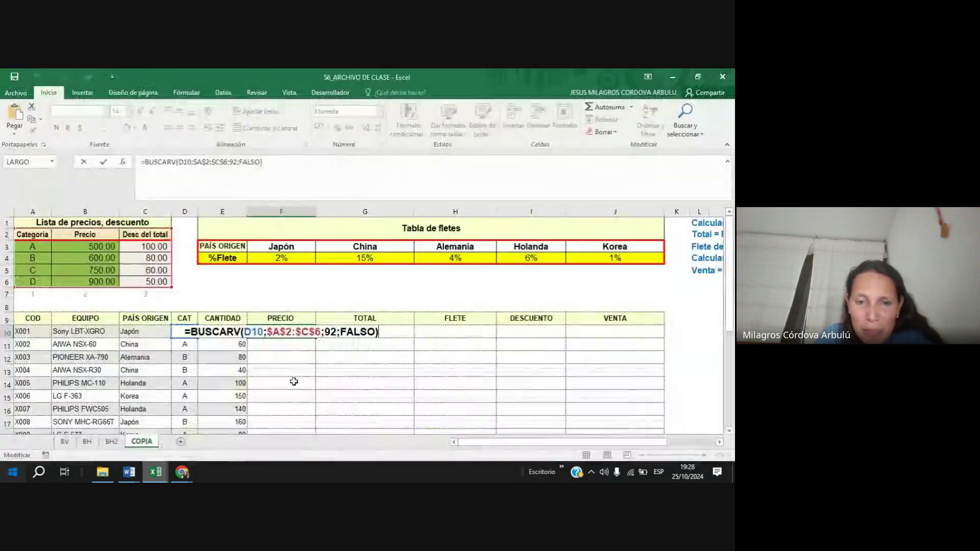
Correct the column index of the BUSCARV formula in F10 to 2.
{"action": "left_click", "coordinate": [330, 331]}
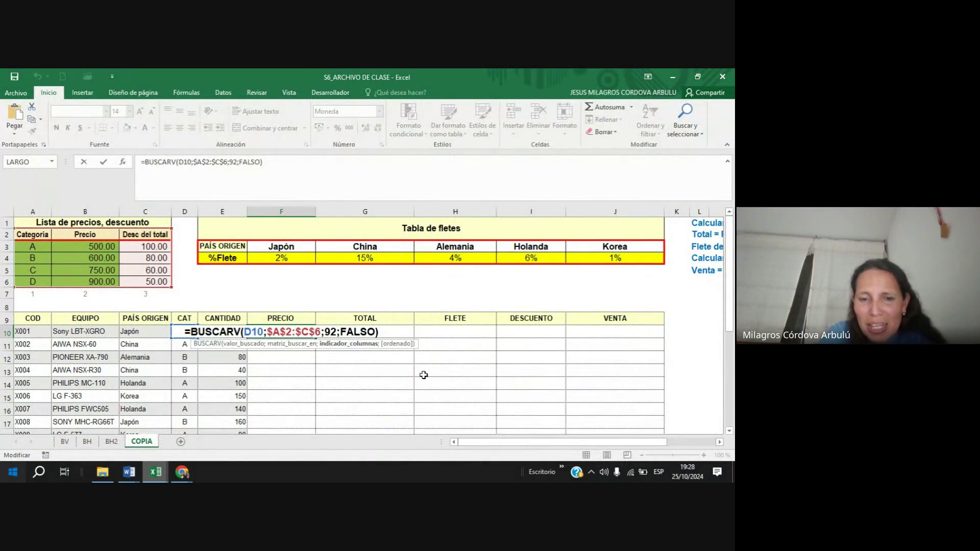
{"action": "key", "text": "BackSpace"}
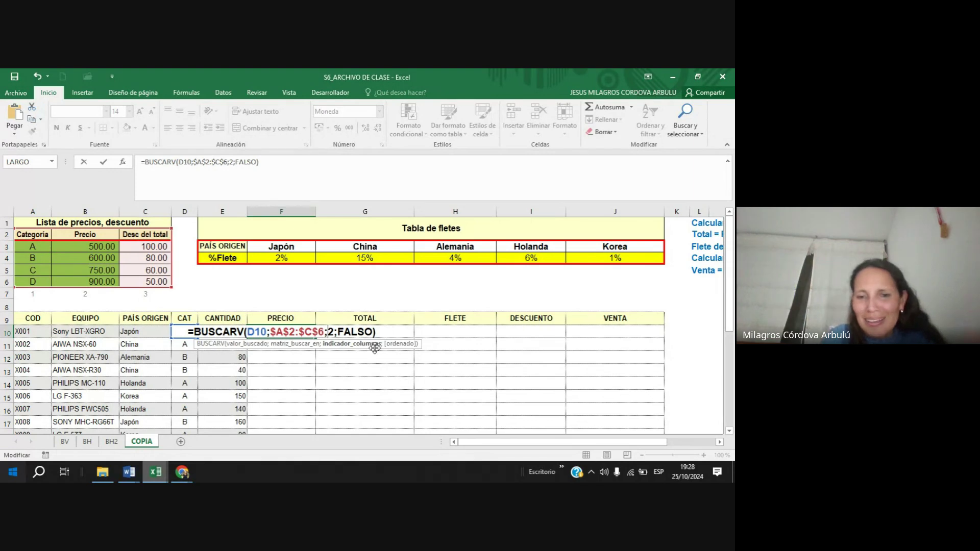
{"action": "left_click", "coordinate": [380, 331]}
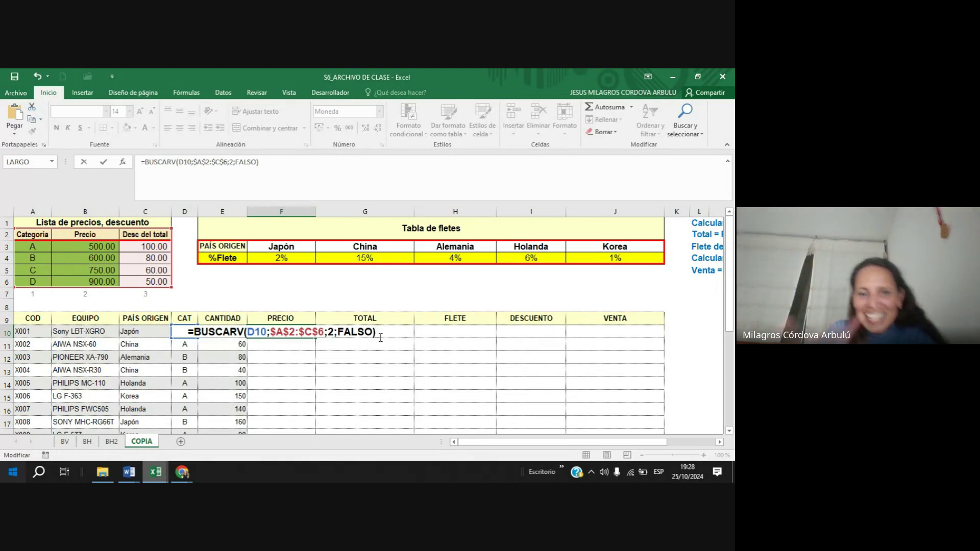
{"action": "key", "text": "Return"}
Copy the F10 price lookup down the PRECIO column through F29.
{"action": "left_click", "coordinate": [306, 334]}
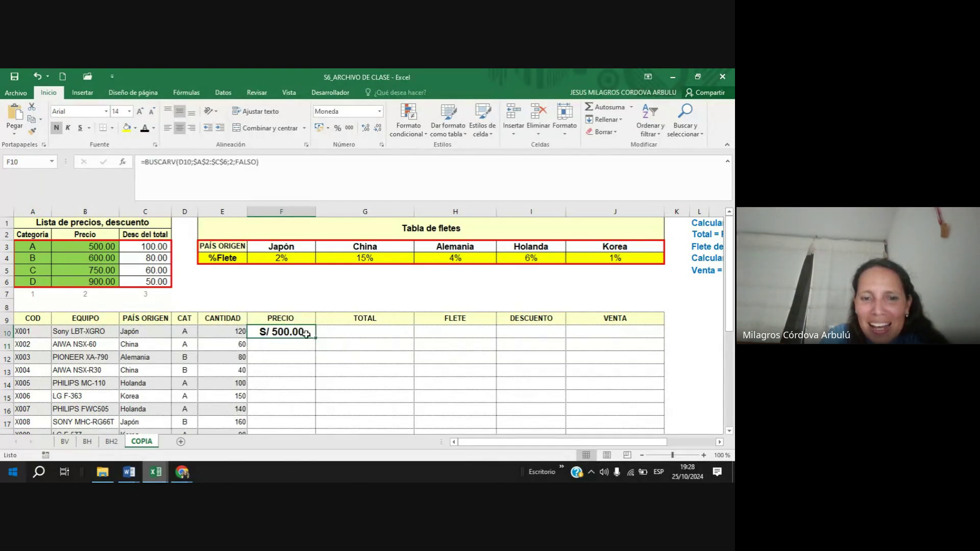
{"action": "double_click", "coordinate": [315, 339]}
{"action": "scroll", "coordinate": [430, 329], "scroll_direction": "down", "scroll_amount": 7}
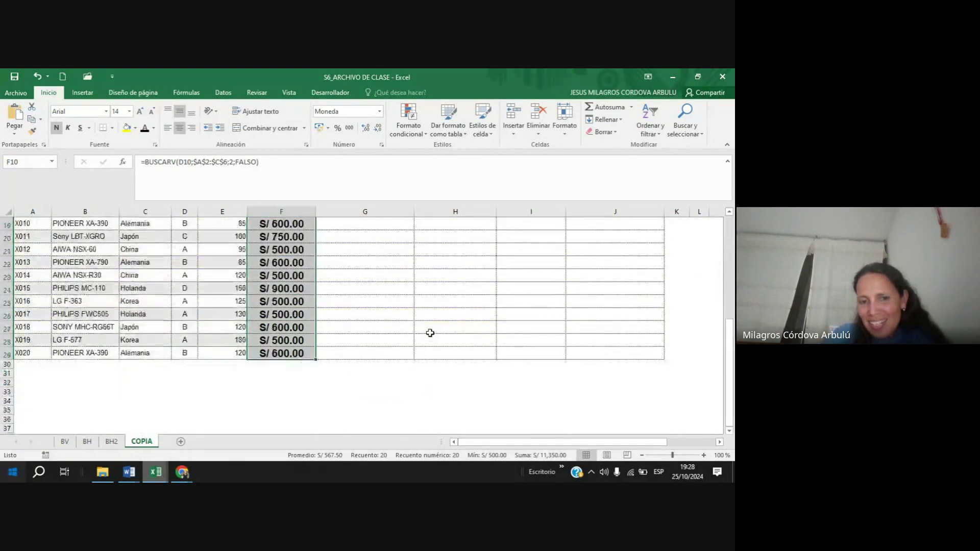
{"action": "scroll", "coordinate": [430, 333], "scroll_direction": "up", "scroll_amount": 6}
{"action": "scroll", "coordinate": [317, 326], "scroll_direction": "up", "scroll_amount": 1}
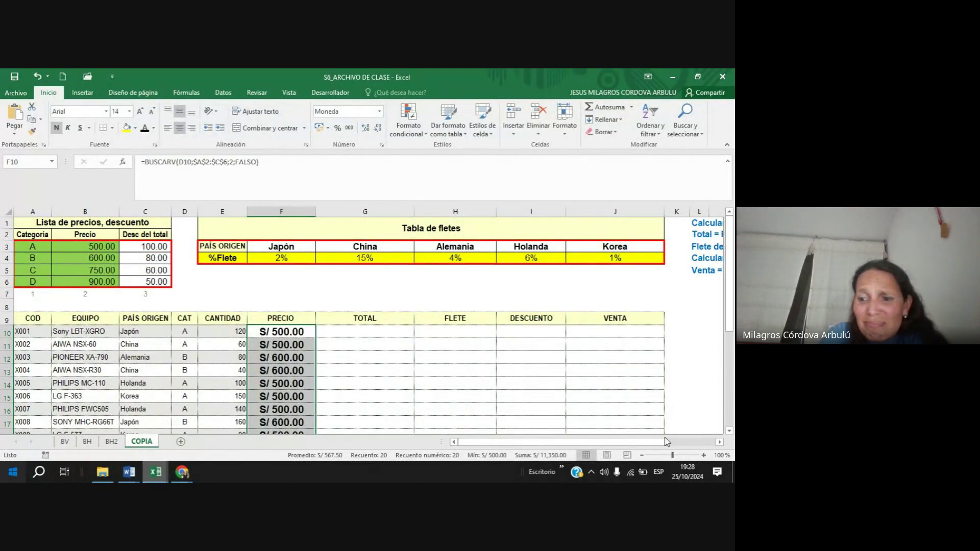
Examine the discount column, the freight table and the written instructions from L1 on for calculating the total.
{"action": "left_click", "coordinate": [364, 333]}
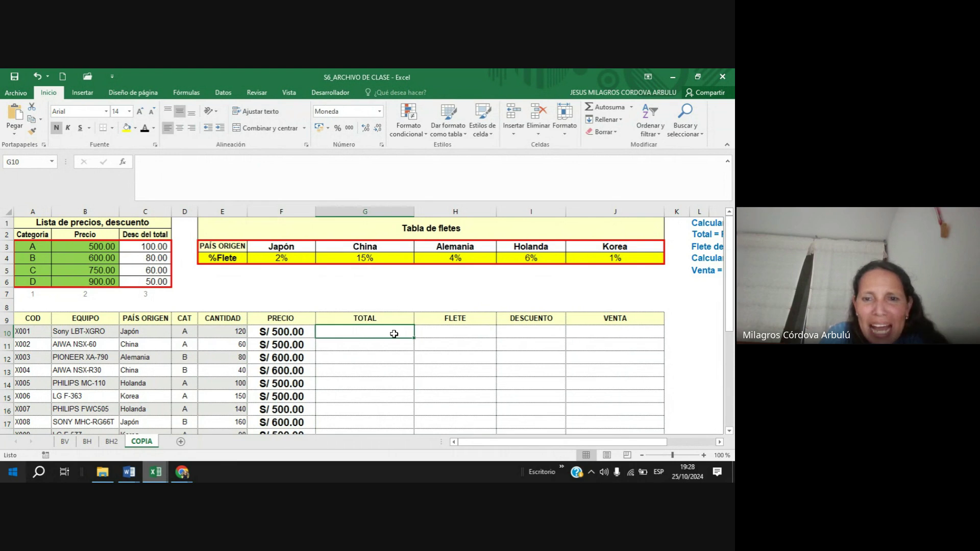
{"action": "left_click_drag", "start_coordinate": [136, 238], "coordinate": [134, 281]}
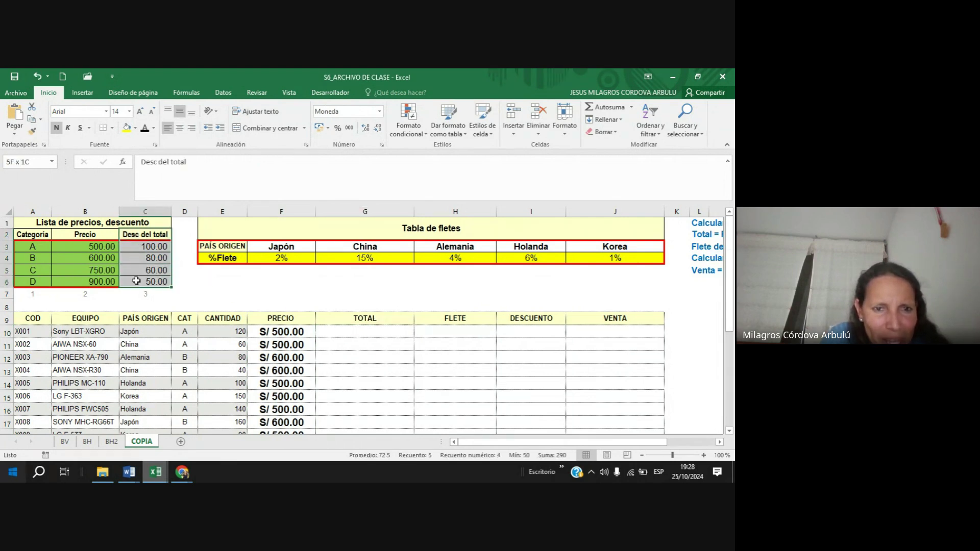
{"action": "left_click_drag", "start_coordinate": [312, 244], "coordinate": [510, 245]}
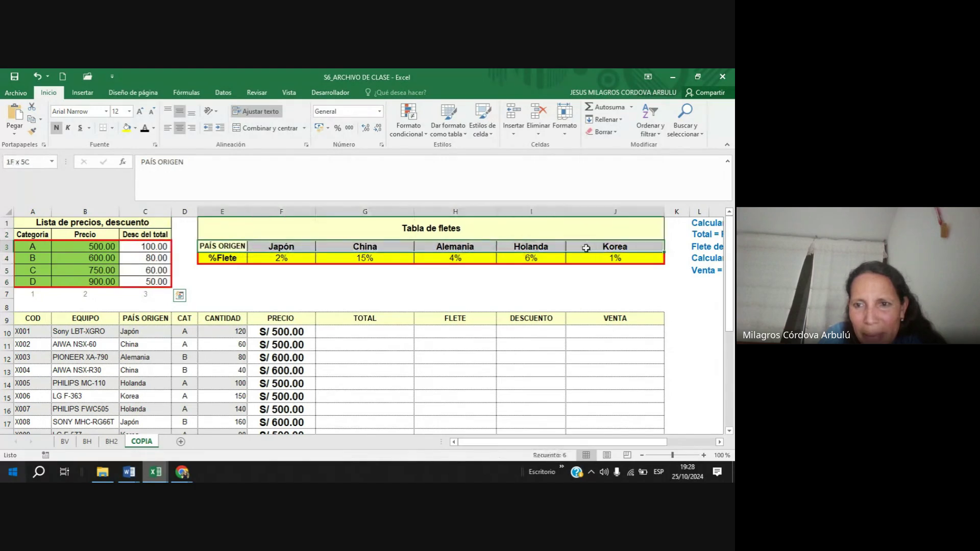
{"action": "left_click", "coordinate": [531, 258]}
{"action": "left_click", "coordinate": [720, 442]}
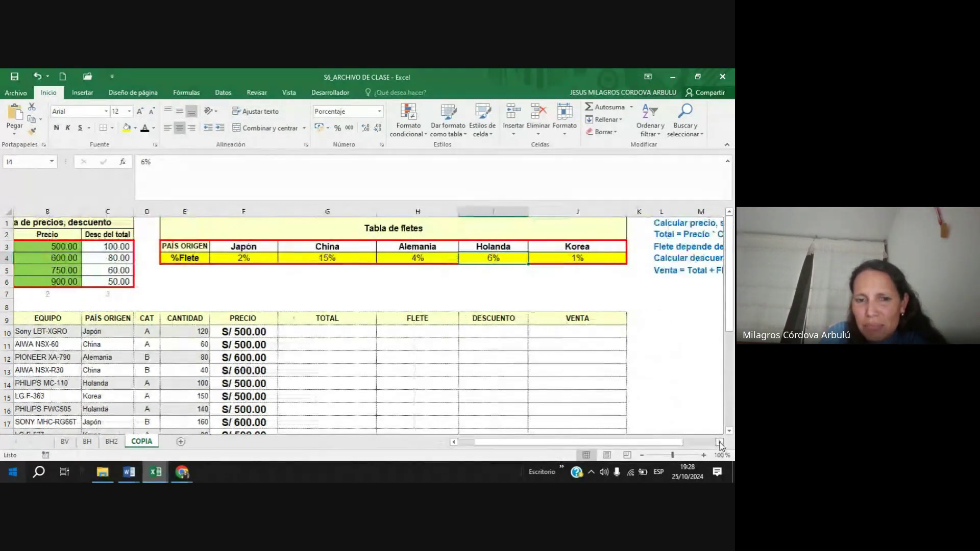
{"action": "left_click", "coordinate": [720, 442]}
{"action": "left_click", "coordinate": [720, 442]}
{"action": "left_click", "coordinate": [720, 442]}
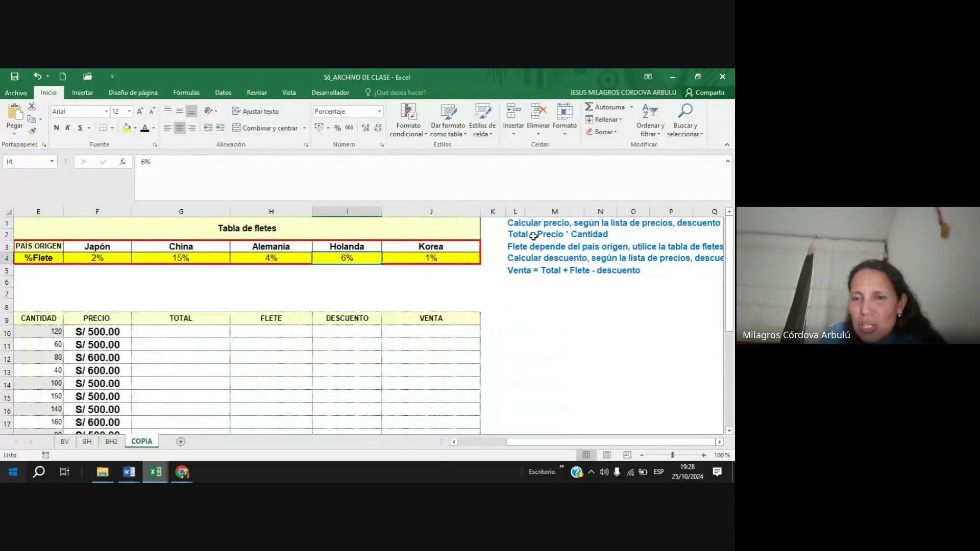
{"action": "left_click", "coordinate": [516, 235]}
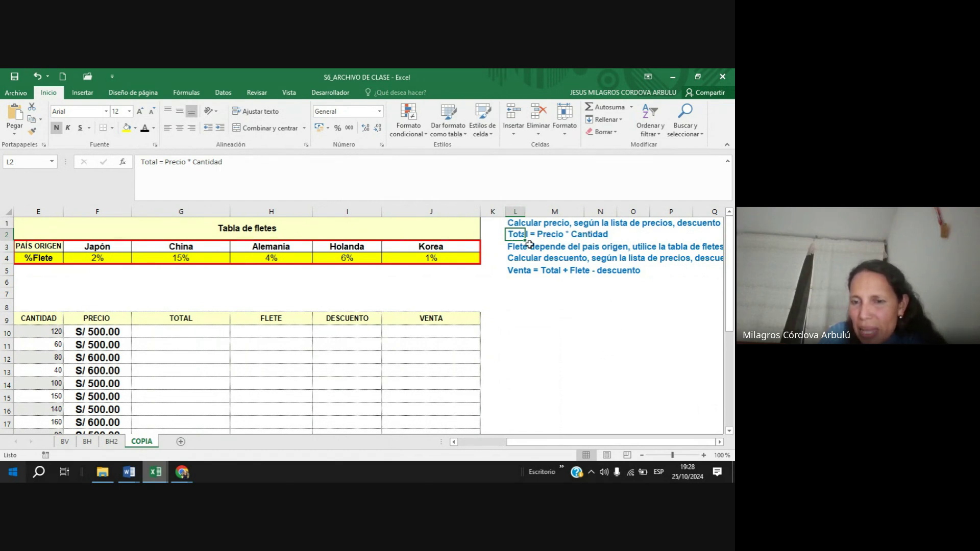
Enter the formula =F10*E10 in G10 to calculate the first total from price and quantity.
{"action": "left_click_drag", "start_coordinate": [551, 437], "coordinate": [502, 437]}
{"action": "left_click", "coordinate": [378, 333]}
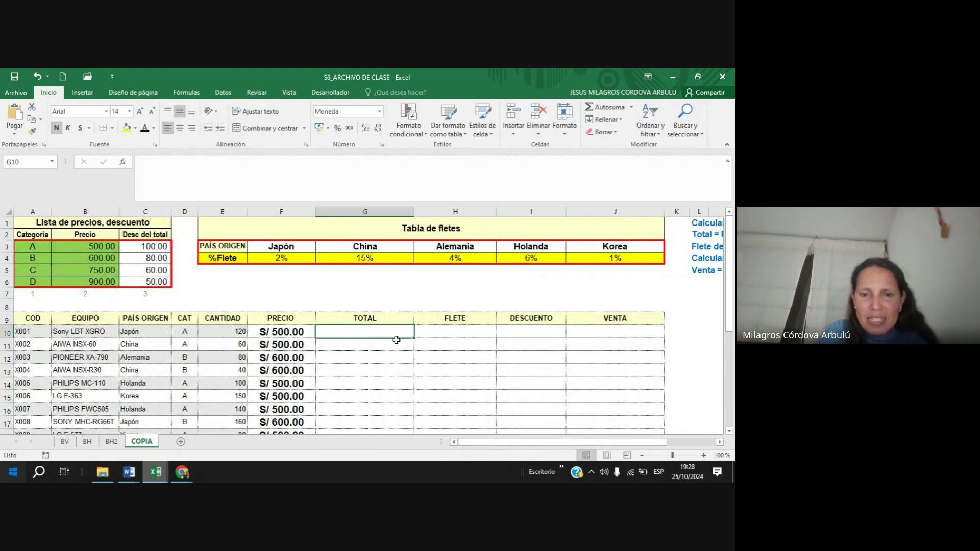
{"action": "type", "text": "="}
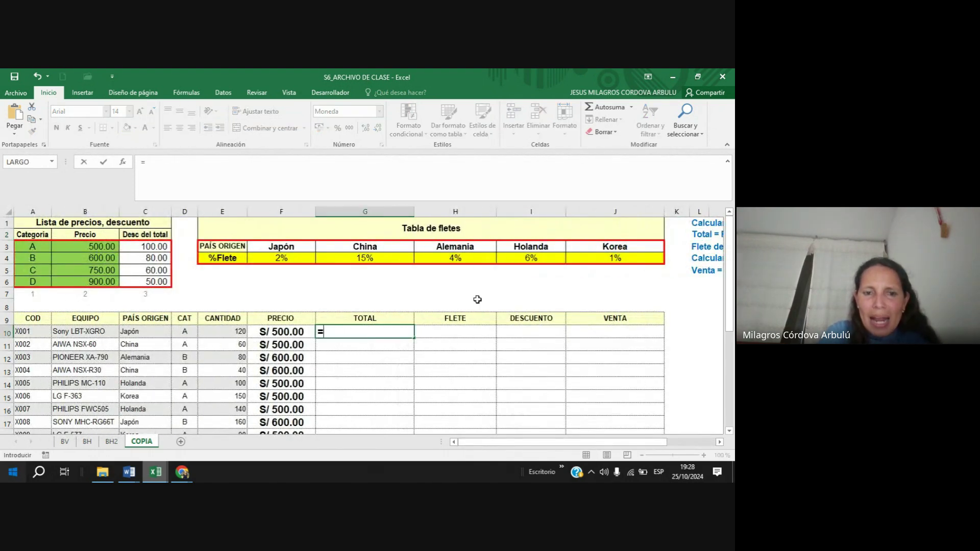
{"action": "left_click", "coordinate": [287, 331]}
{"action": "type", "text": "*"}
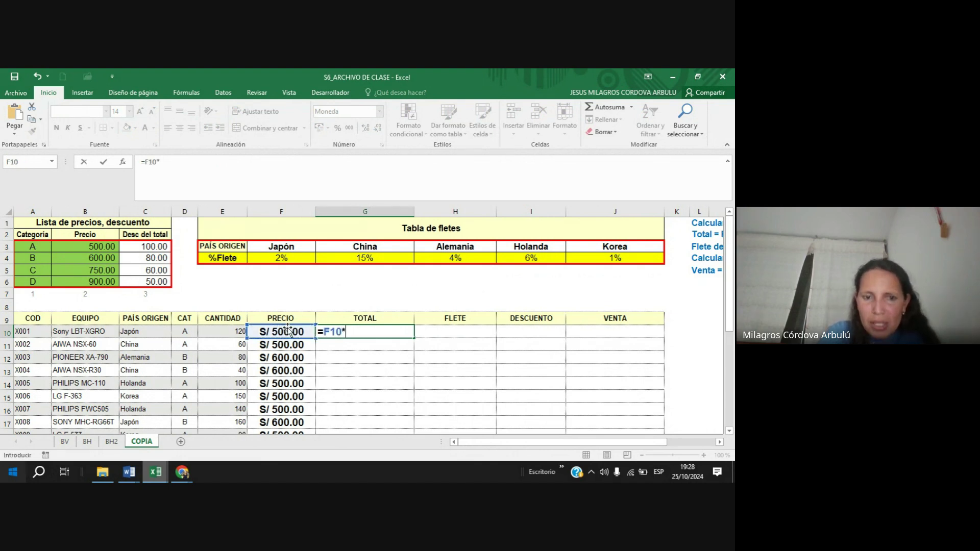
{"action": "left_click", "coordinate": [236, 338]}
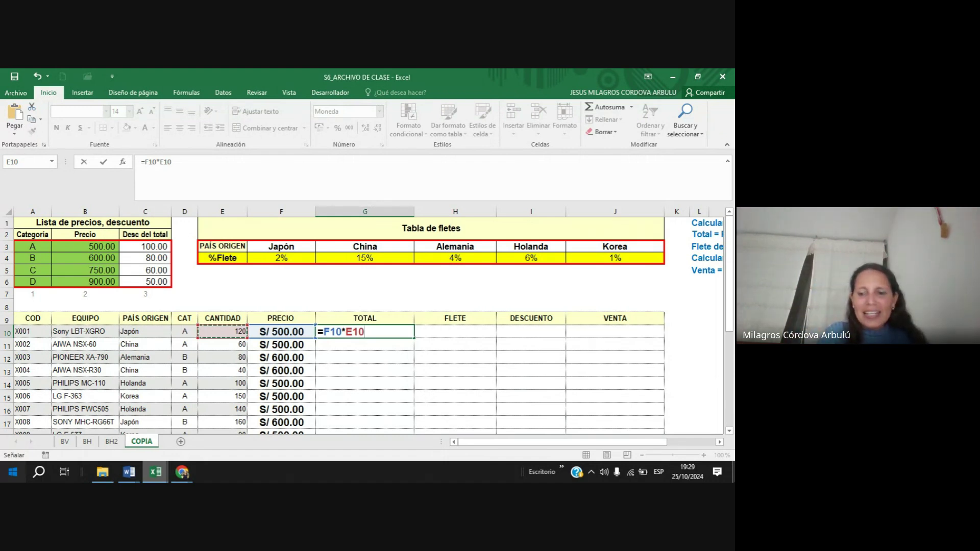
{"action": "key", "text": "Return"}
Switch to Google Meet to check the call chat for replies, and go back to the class workbook in Excel.
{"action": "mouse_move", "coordinate": [182, 472]}
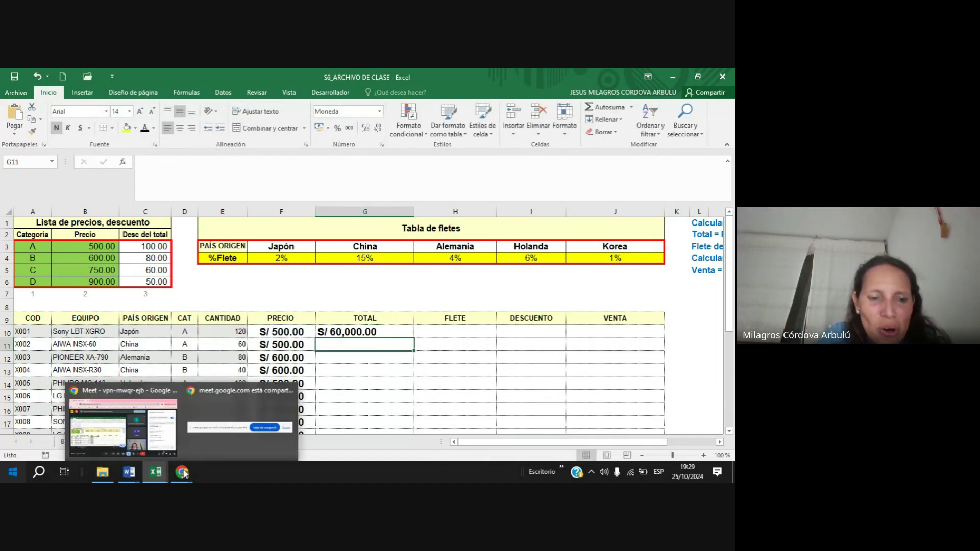
{"action": "left_click", "coordinate": [162, 439]}
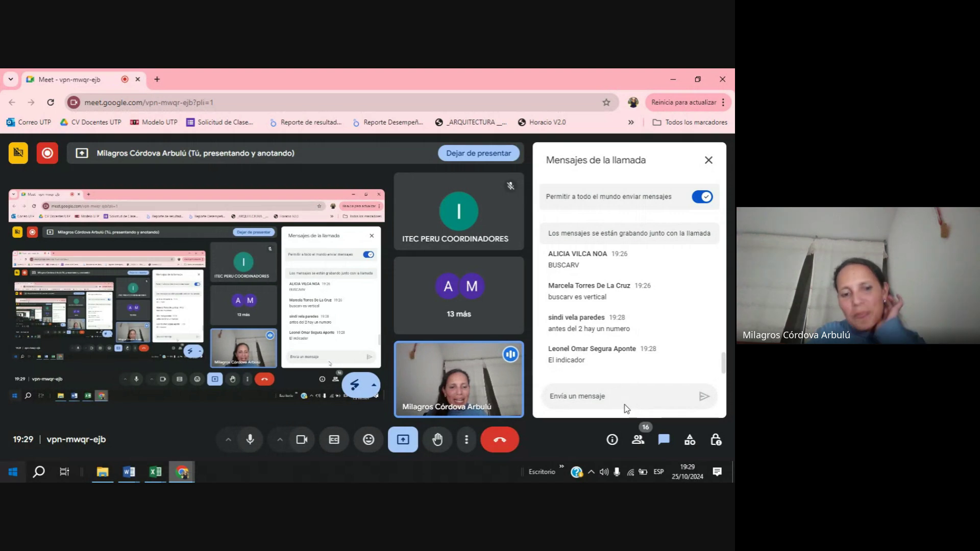
{"action": "mouse_move", "coordinate": [160, 477]}
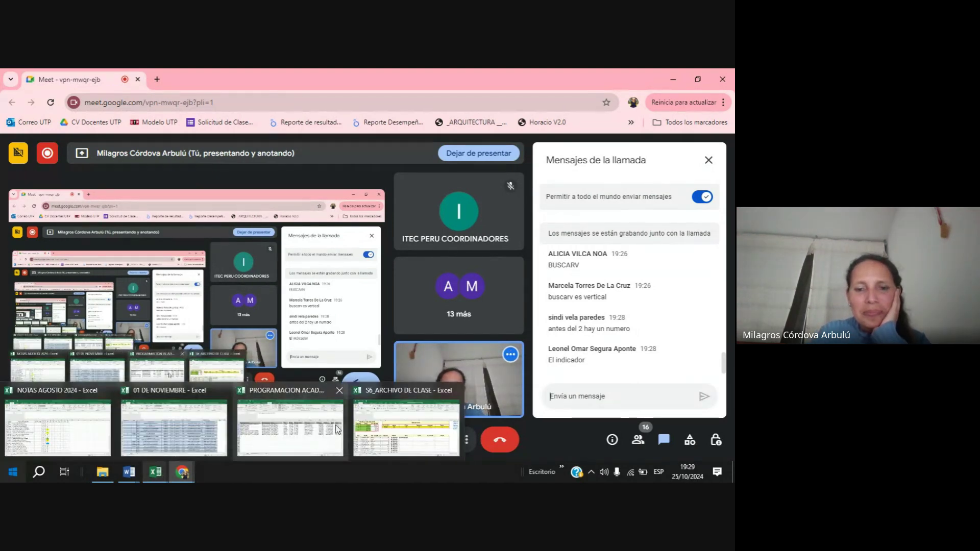
{"action": "left_click", "coordinate": [406, 428]}
Center the total in G10 horizontally.
{"action": "left_click", "coordinate": [343, 344]}
{"action": "left_click", "coordinate": [357, 333]}
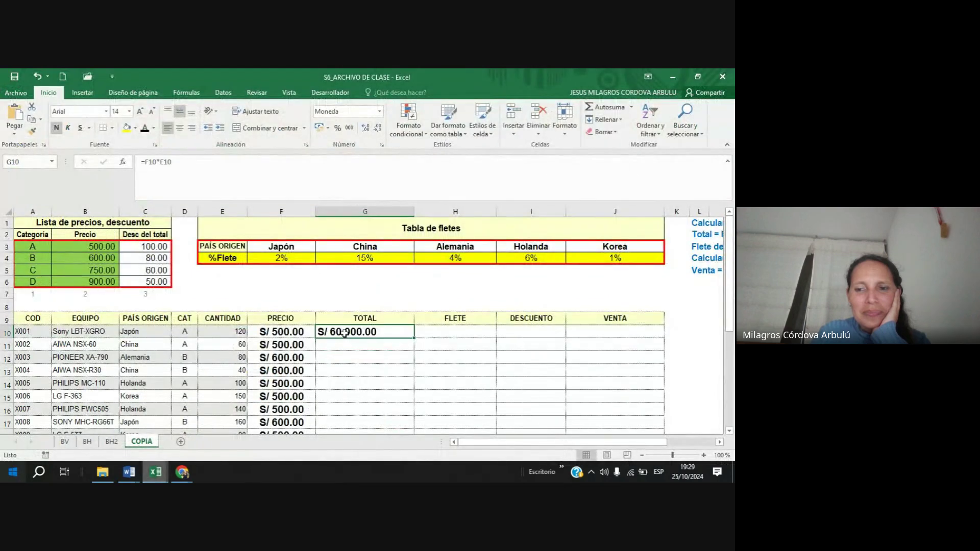
{"action": "left_click", "coordinate": [182, 129]}
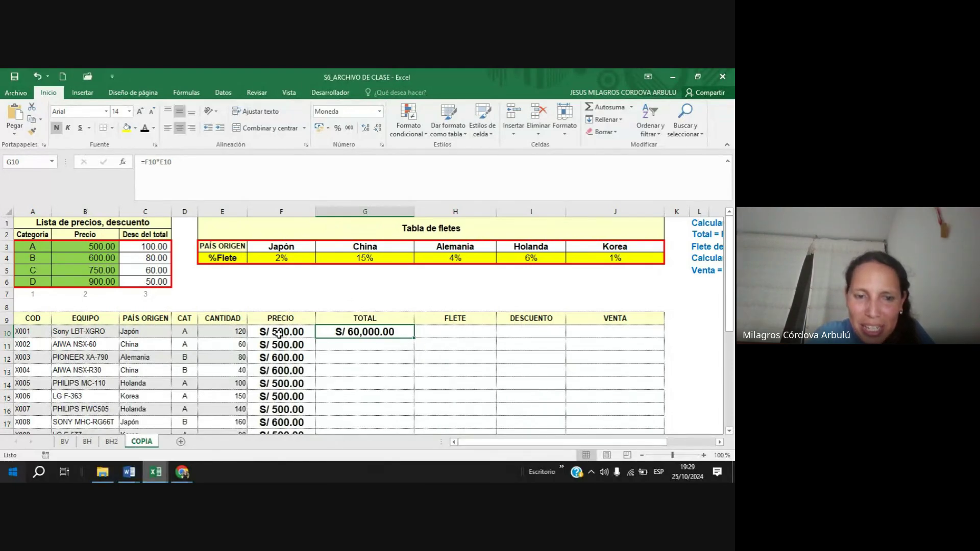
Review the cell references in the G10 formula and copy it down the TOTAL column through G29.
{"action": "left_click_drag", "start_coordinate": [415, 341], "coordinate": [411, 301]}
{"action": "double_click", "coordinate": [364, 305]}
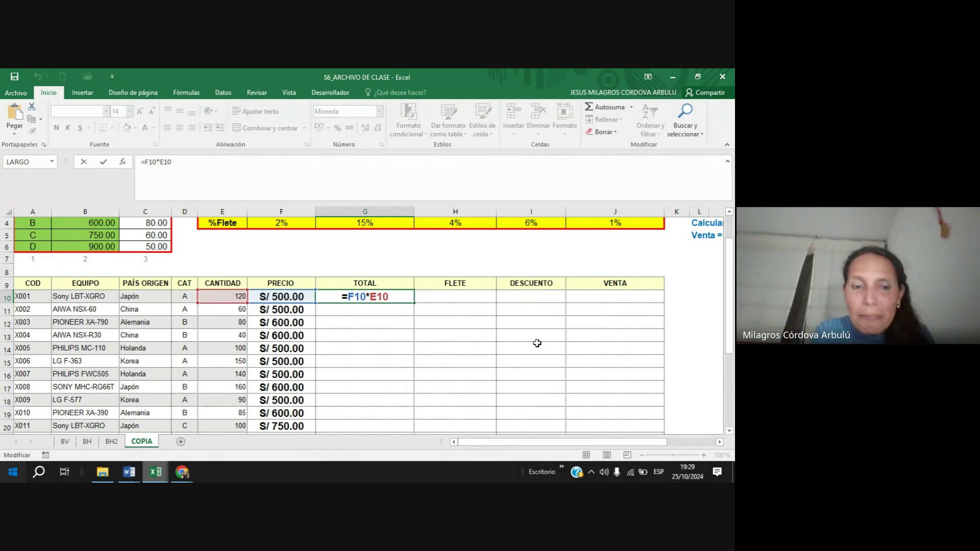
{"action": "key", "text": "Return"}
{"action": "left_click", "coordinate": [408, 295]}
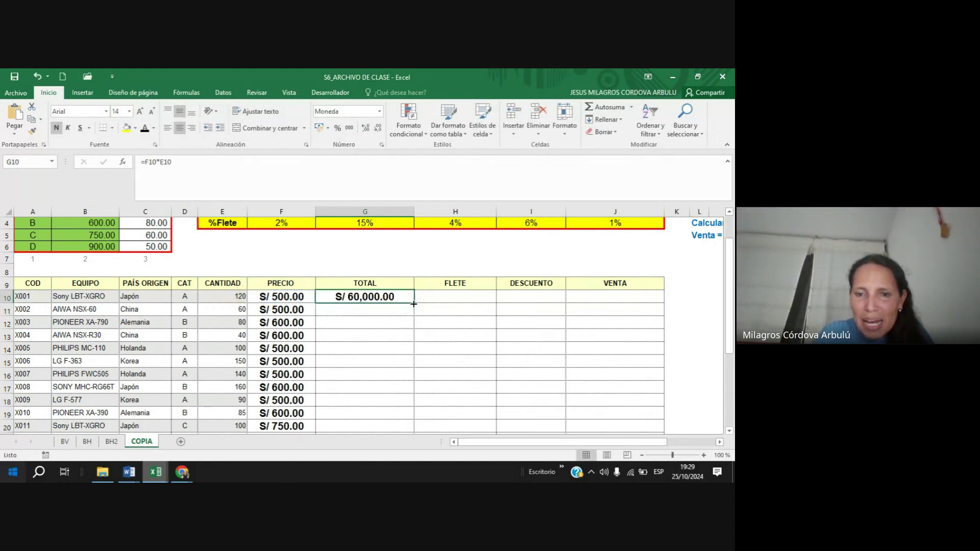
{"action": "double_click", "coordinate": [414, 304]}
{"action": "scroll", "coordinate": [411, 337], "scroll_direction": "down", "scroll_amount": 5}
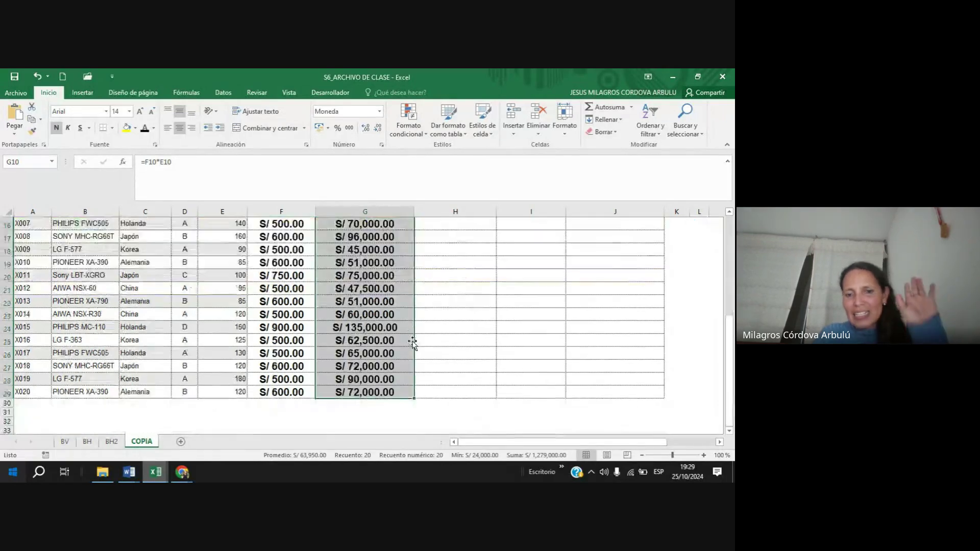
{"action": "scroll", "coordinate": [412, 340], "scroll_direction": "up", "scroll_amount": 5}
{"action": "scroll", "coordinate": [410, 341], "scroll_direction": "up", "scroll_amount": 1}
Examine the freight table's country row and %Flete row in E3:J4 as the source for the freight in H10.
{"action": "left_click", "coordinate": [466, 329]}
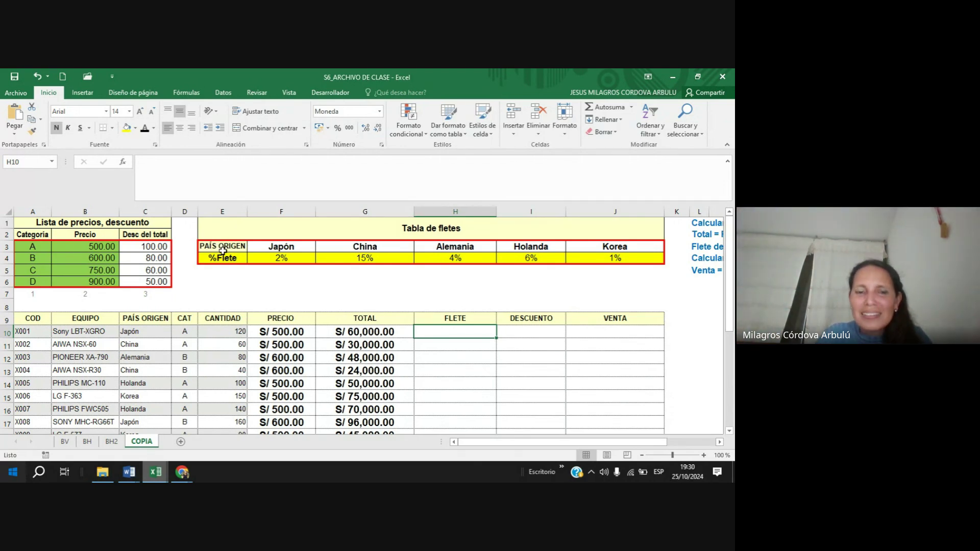
{"action": "left_click_drag", "start_coordinate": [217, 249], "coordinate": [613, 255]}
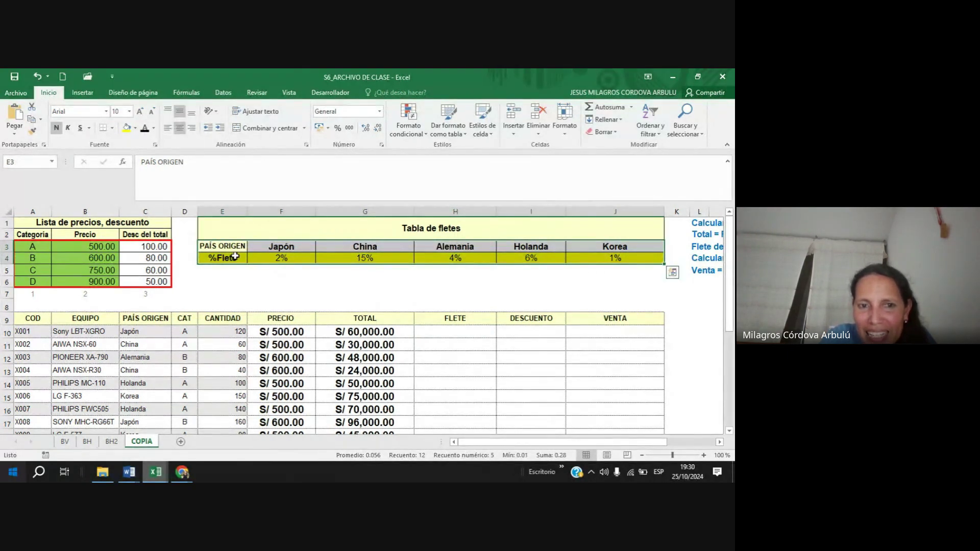
{"action": "left_click", "coordinate": [393, 257]}
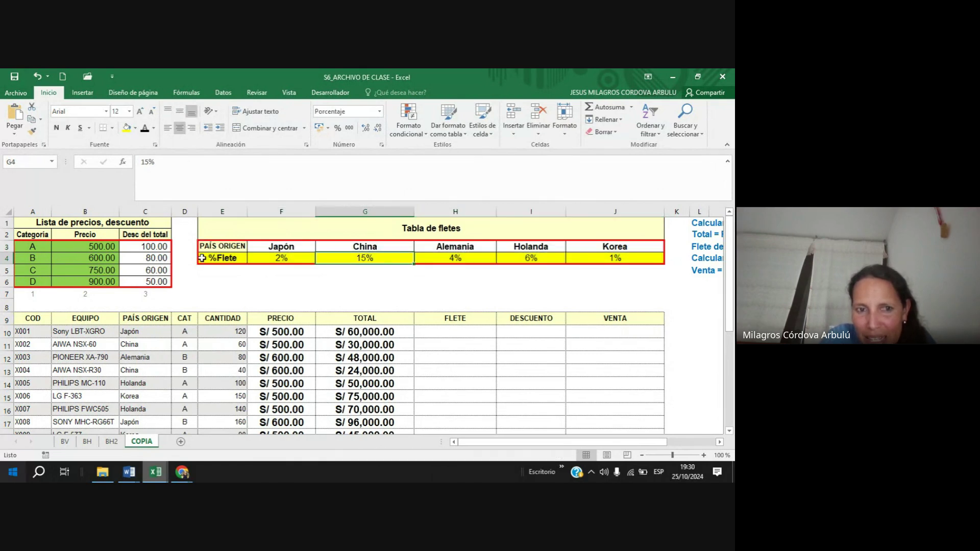
{"action": "left_click_drag", "start_coordinate": [217, 248], "coordinate": [602, 247]}
{"action": "left_click_drag", "start_coordinate": [209, 257], "coordinate": [618, 258]}
{"action": "left_click", "coordinate": [438, 334]}
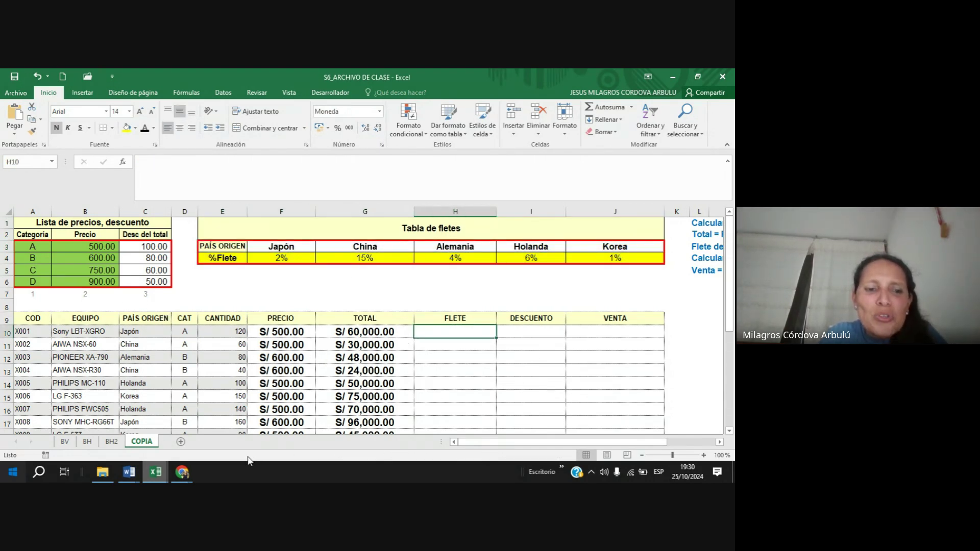
Read the newest call chat message in Google Meet and return to the COPIA sheet's freight table in Excel.
{"action": "mouse_move", "coordinate": [182, 472]}
{"action": "left_click", "coordinate": [122, 408]}
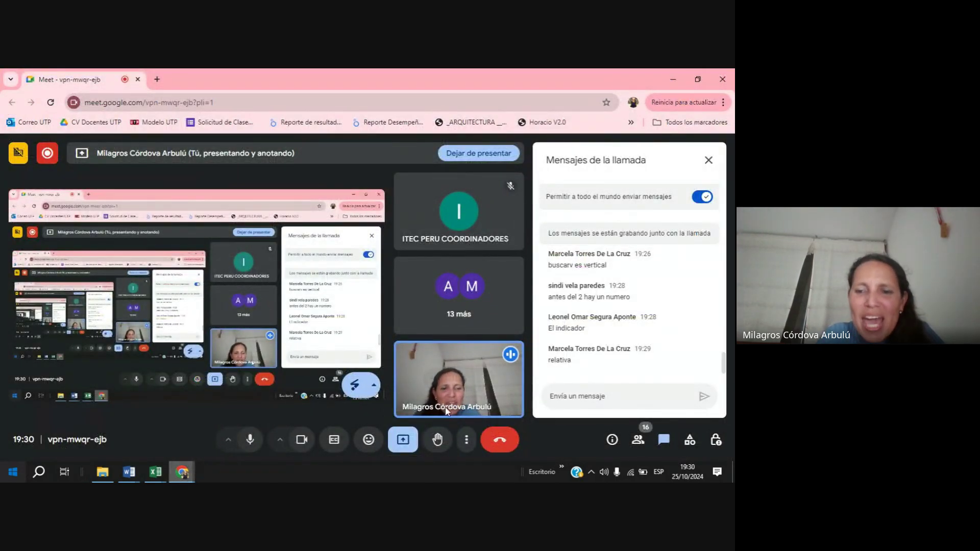
{"action": "mouse_move", "coordinate": [183, 473]}
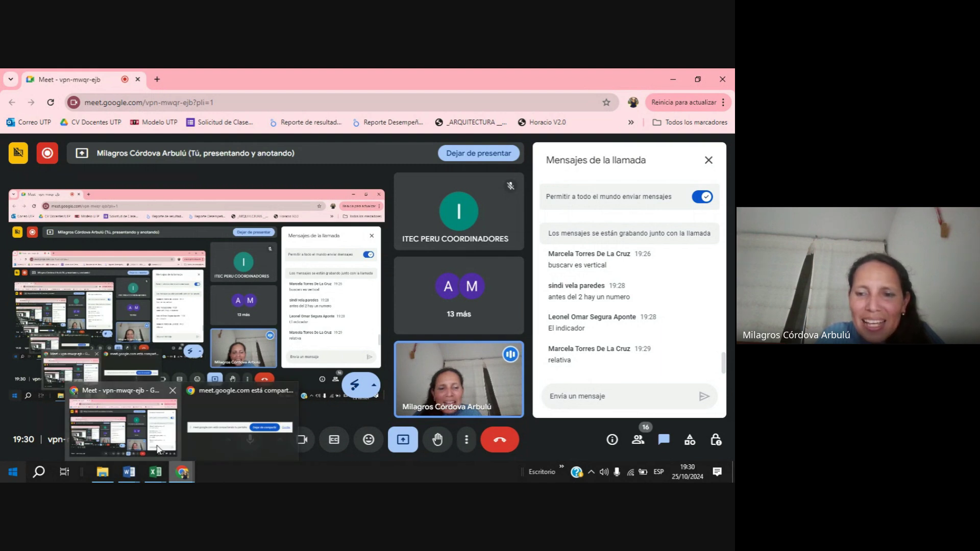
{"action": "left_click", "coordinate": [155, 472]}
{"action": "scroll", "coordinate": [332, 312], "scroll_direction": "down", "scroll_amount": 3}
{"action": "scroll", "coordinate": [347, 303], "scroll_direction": "up", "scroll_amount": 3}
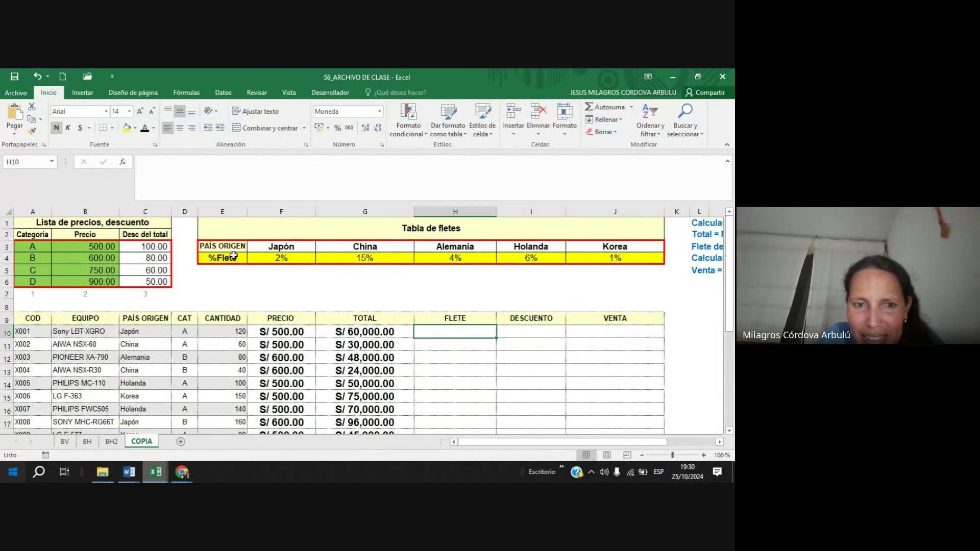
Point out the freight table's country and %Flete rows, read the replies in the Google Meet call chat and return to the COPIA sheet in Excel.
{"action": "left_click_drag", "start_coordinate": [228, 249], "coordinate": [618, 247]}
{"action": "left_click_drag", "start_coordinate": [223, 258], "coordinate": [636, 258]}
{"action": "mouse_move", "coordinate": [179, 477]}
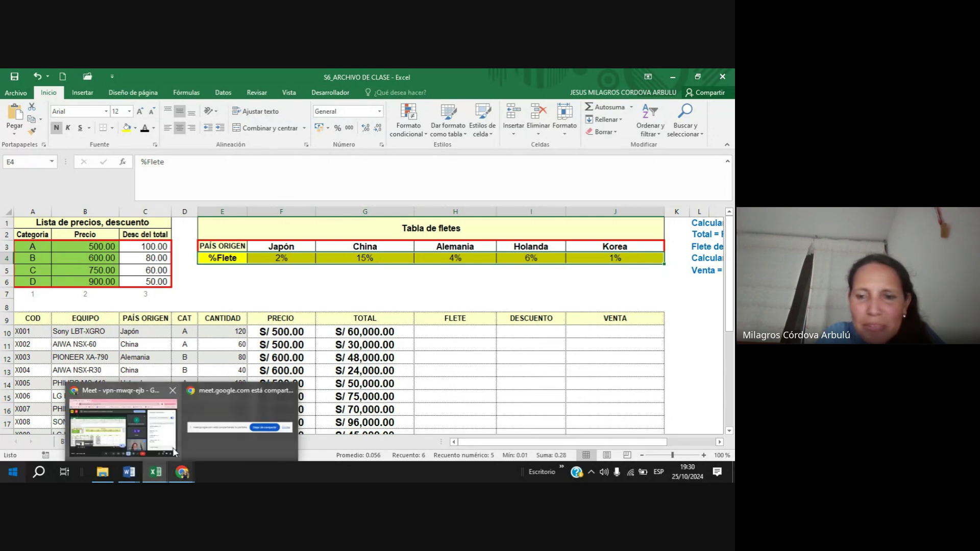
{"action": "left_click", "coordinate": [175, 451]}
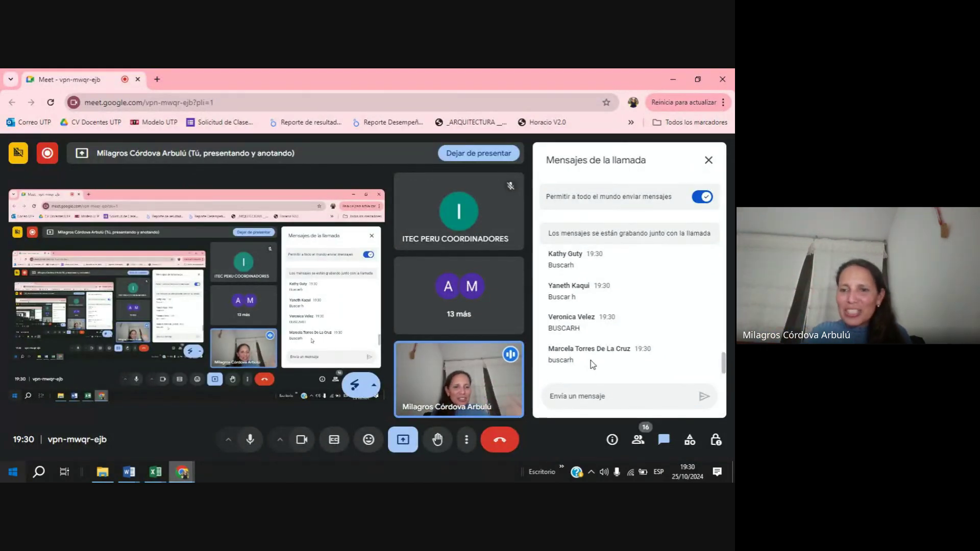
{"action": "left_click", "coordinate": [182, 471]}
{"action": "left_click", "coordinate": [156, 472]}
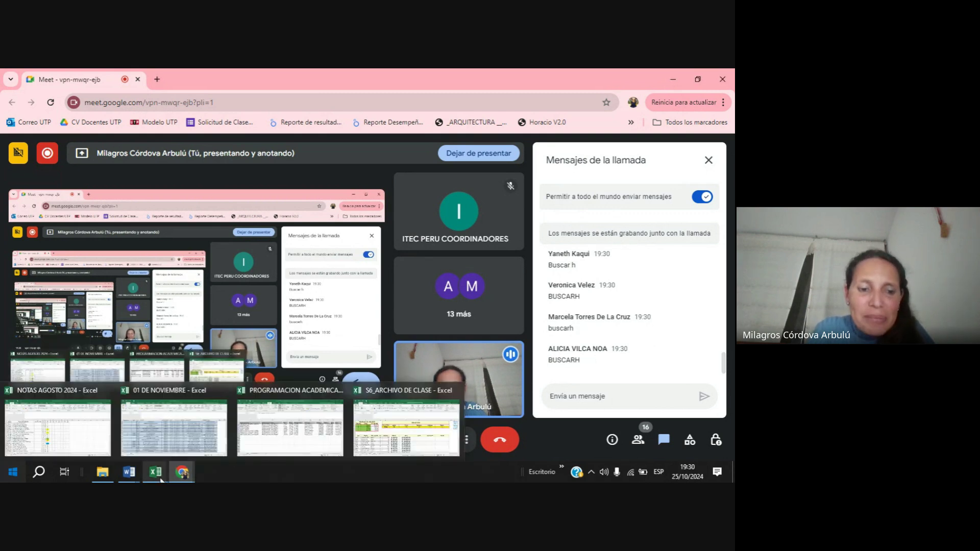
{"action": "left_click", "coordinate": [404, 434]}
Review the freight table in E3:J4 for H10 and the calculation instructions beside it, including the Venta = Total + Flete - descuento rule.
{"action": "left_click", "coordinate": [456, 330]}
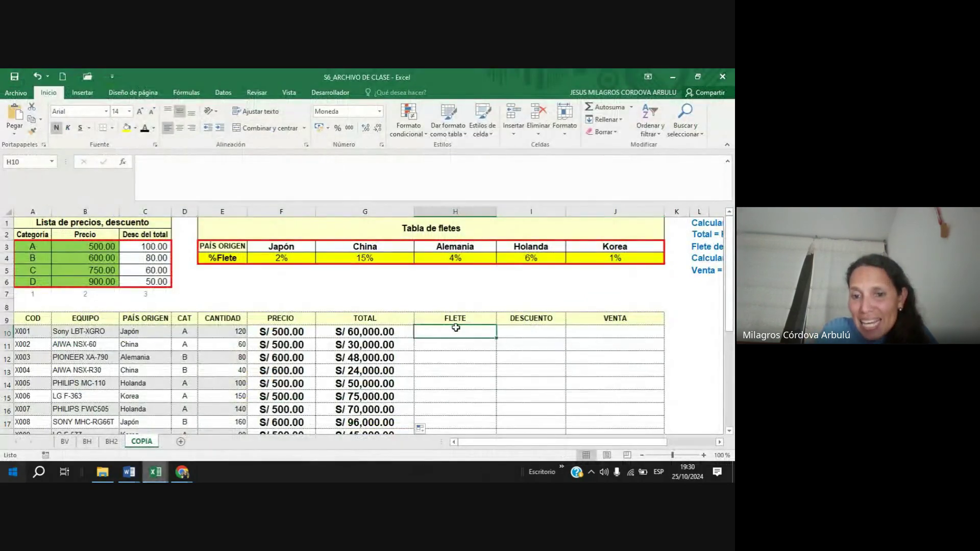
{"action": "mouse_move", "coordinate": [234, 247]}
{"action": "left_mouse_down"}
{"action": "mouse_move", "coordinate": [284, 258]}
{"action": "mouse_move", "coordinate": [610, 260]}
{"action": "left_mouse_up"}
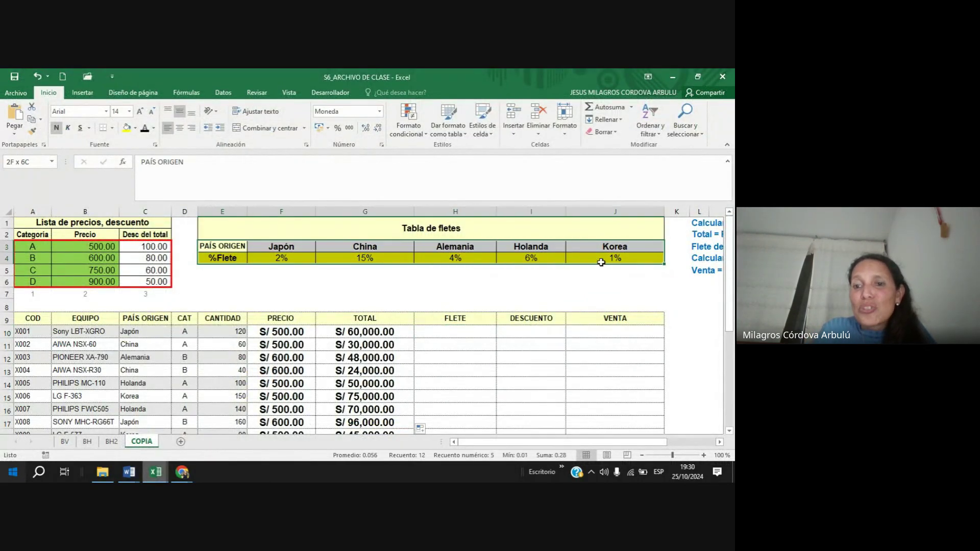
{"action": "left_click", "coordinate": [721, 444]}
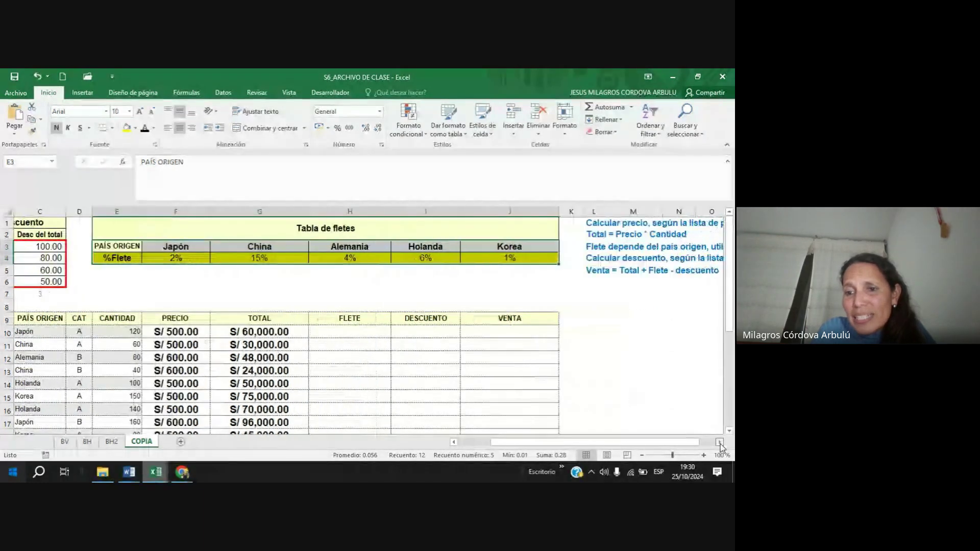
{"action": "left_click", "coordinate": [721, 443]}
{"action": "left_click", "coordinate": [720, 443]}
{"action": "left_click", "coordinate": [721, 443]}
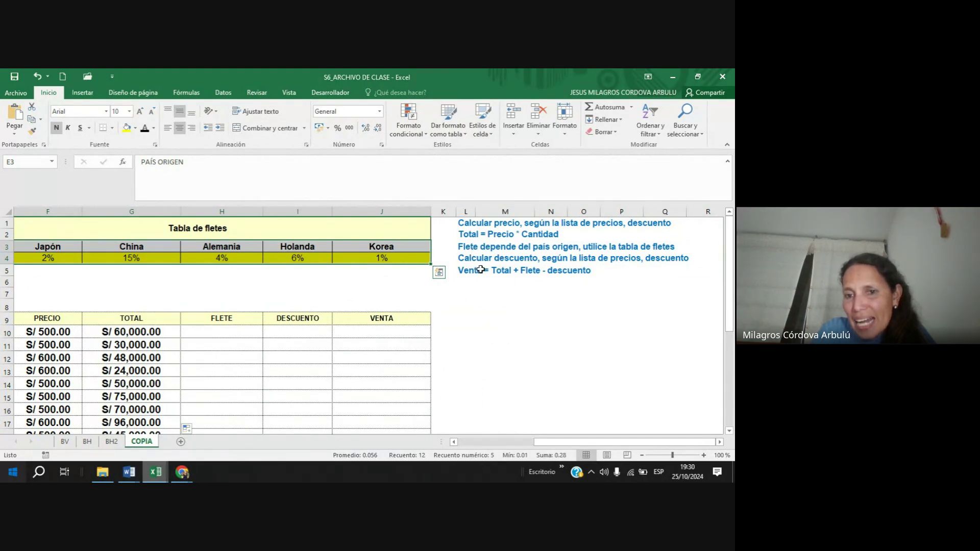
{"action": "left_click", "coordinate": [513, 271]}
{"action": "left_click", "coordinate": [506, 277]}
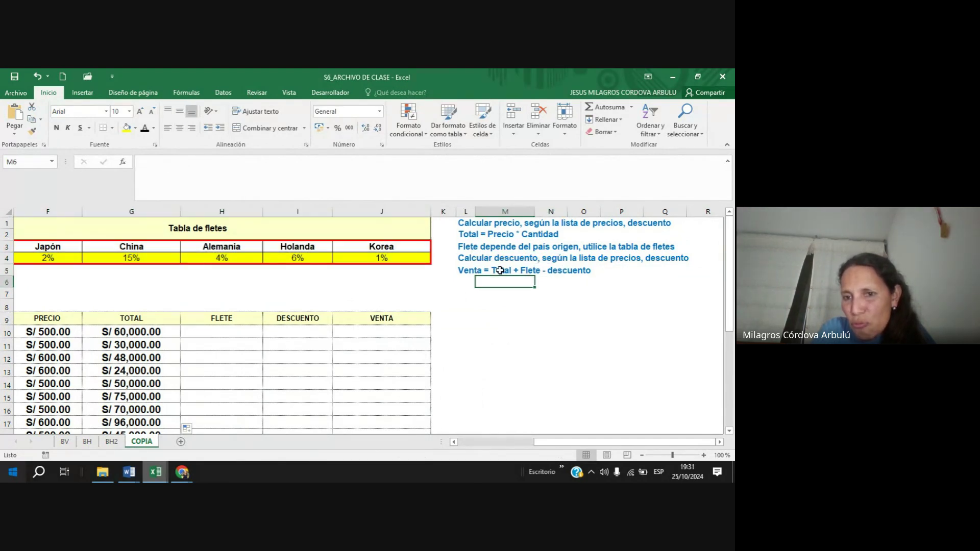
{"action": "left_click", "coordinate": [426, 357]}
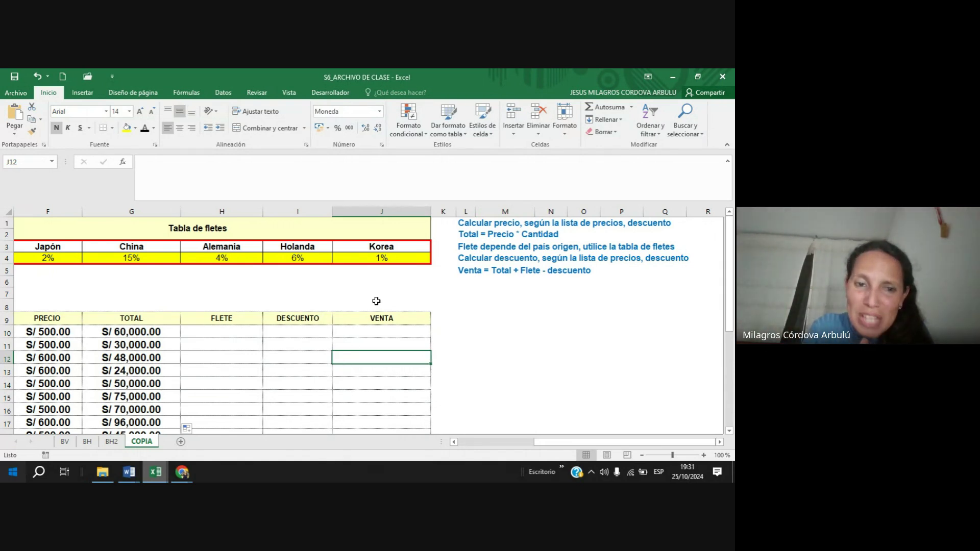
{"action": "left_click_drag", "start_coordinate": [546, 443], "coordinate": [452, 444]}
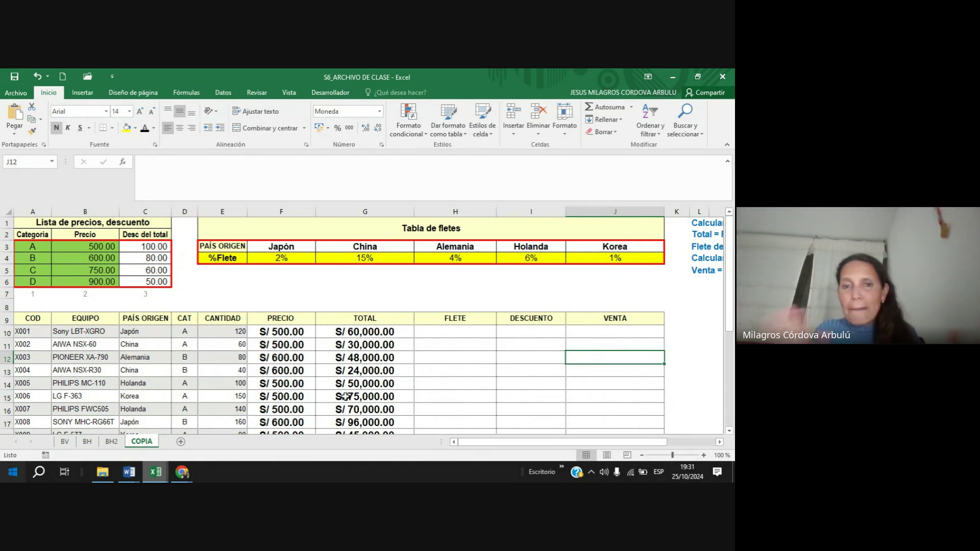
Switch to the Google Meet call, mute the microphone and turn off the camera.
{"action": "mouse_move", "coordinate": [184, 481]}
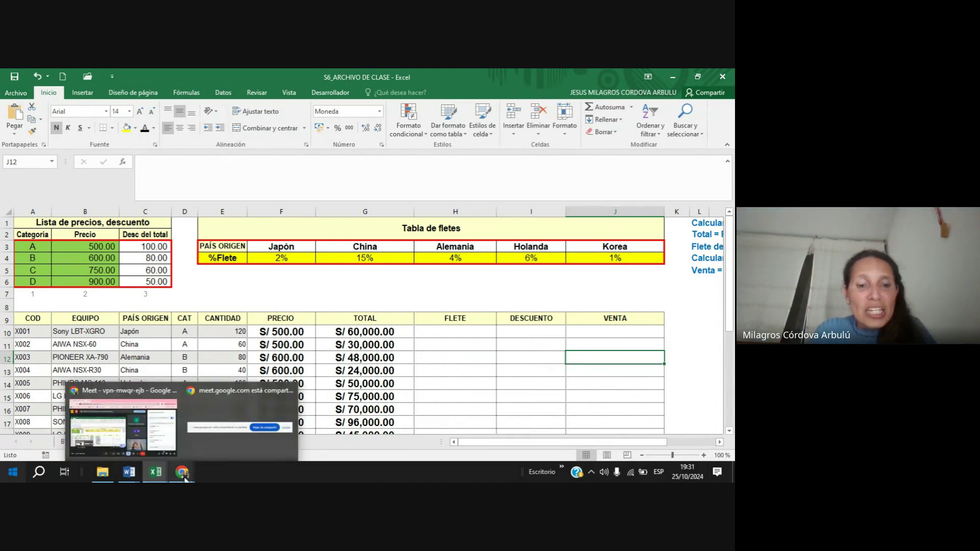
{"action": "left_click", "coordinate": [159, 444]}
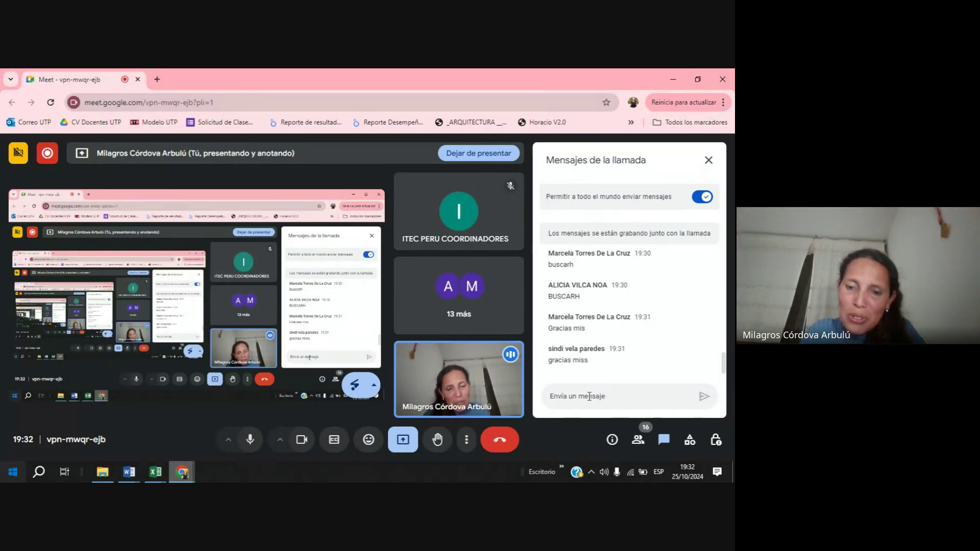
{"action": "left_click", "coordinate": [250, 440]}
{"action": "left_click", "coordinate": [302, 440]}
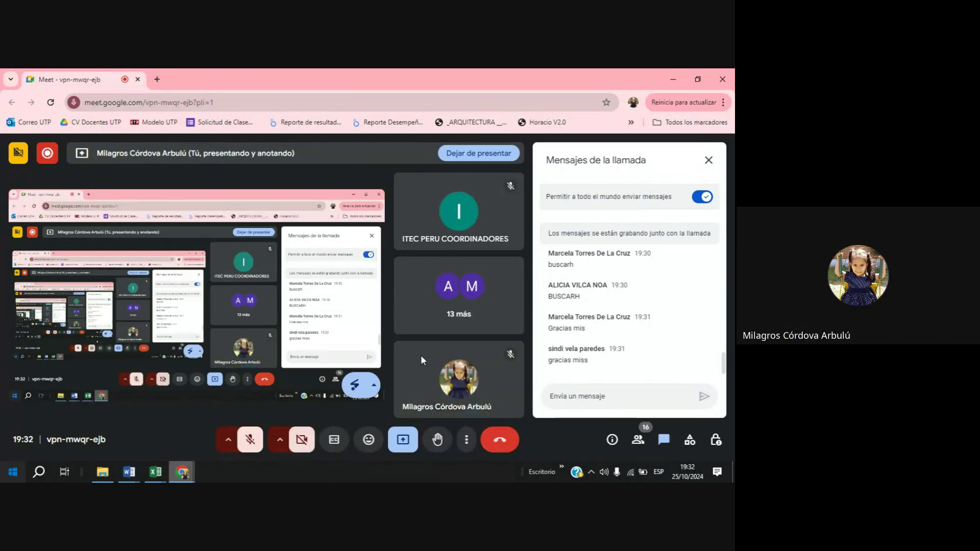